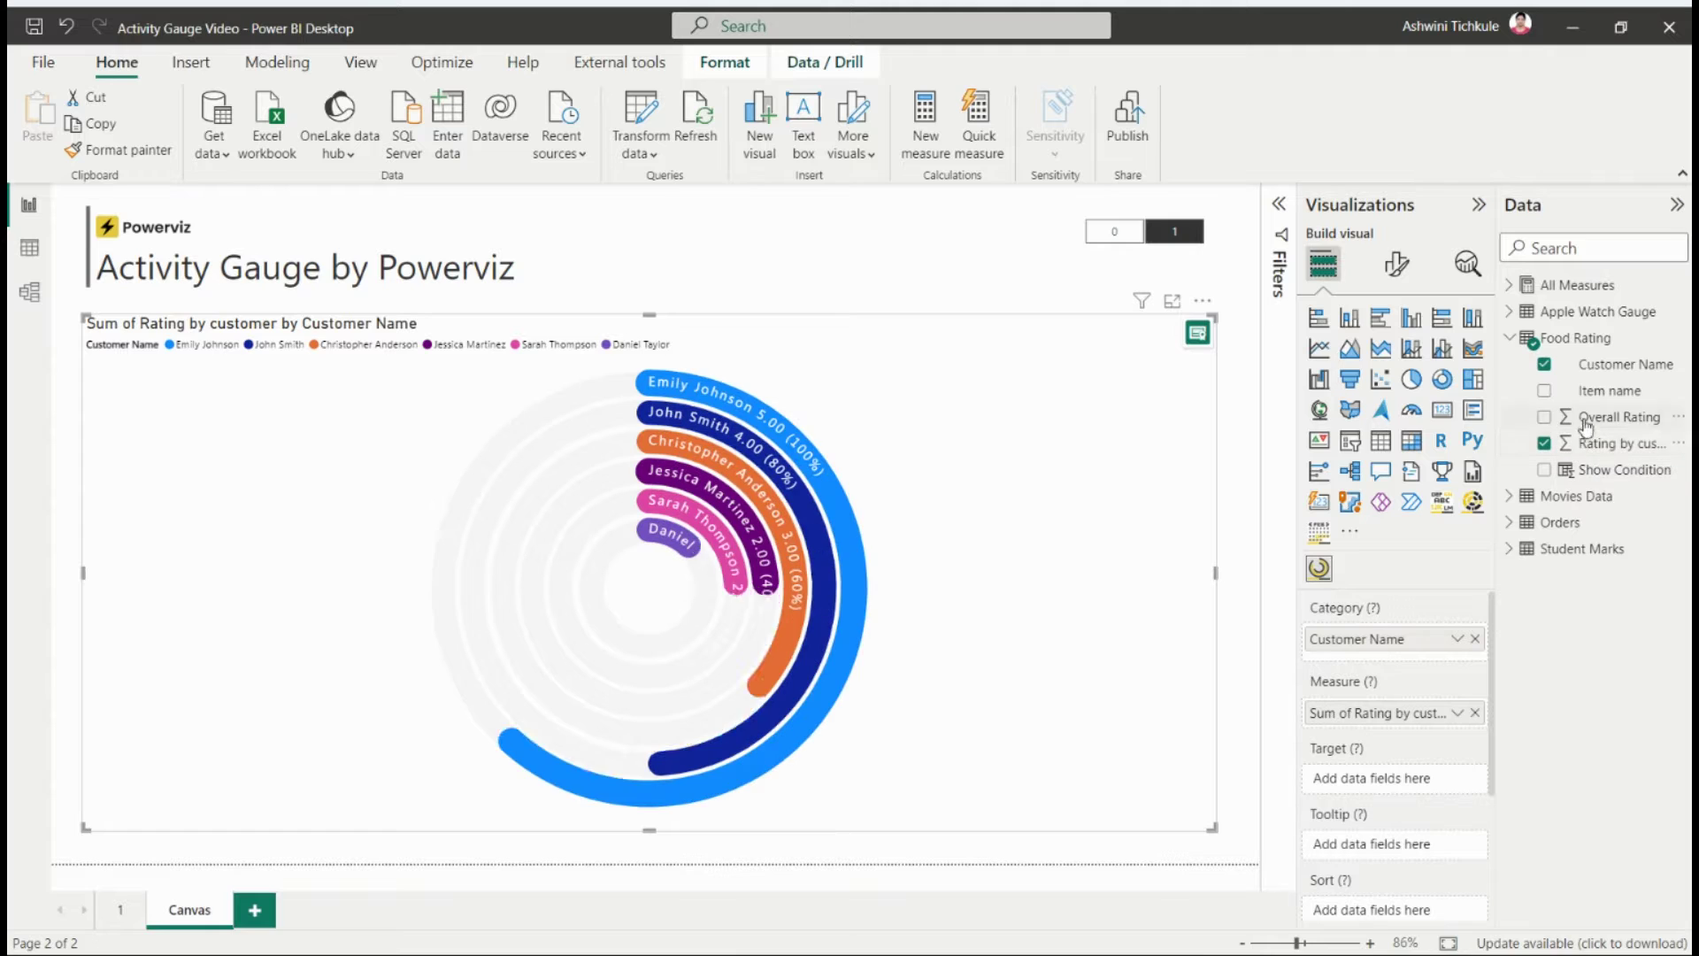
# Step: Add Overall Rating as the gauge's target field and Item name as its tooltip field
pyautogui.scroll(-2, 1398, 610)
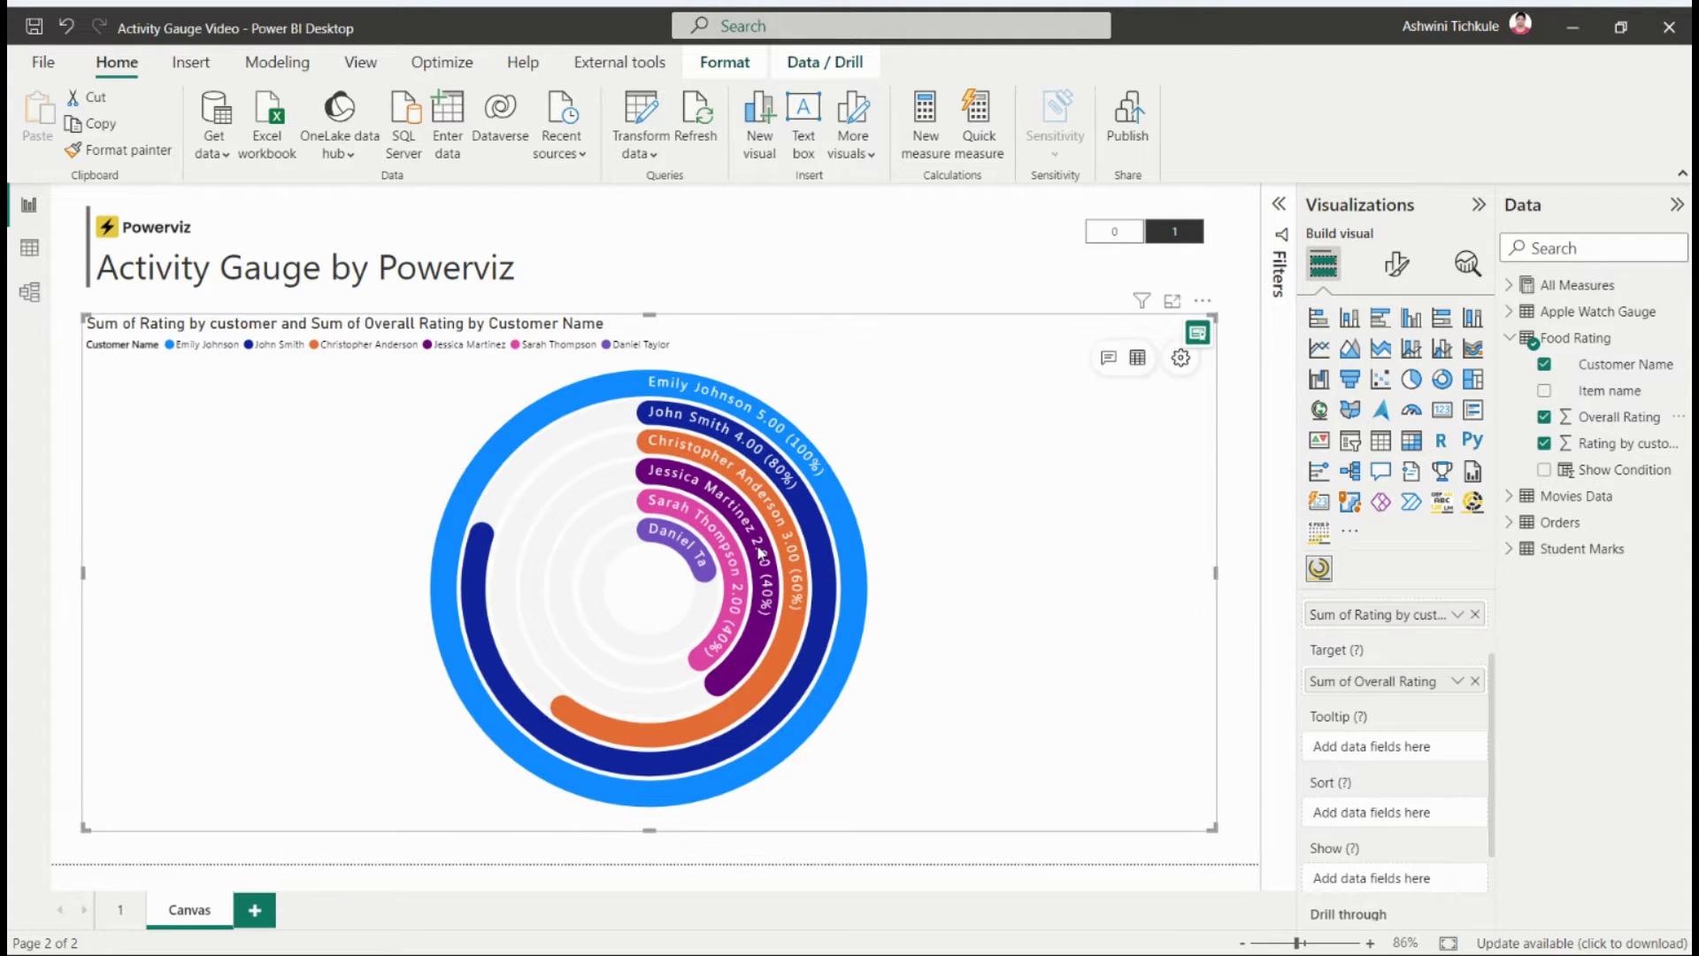
pyautogui.moveTo(849, 528)
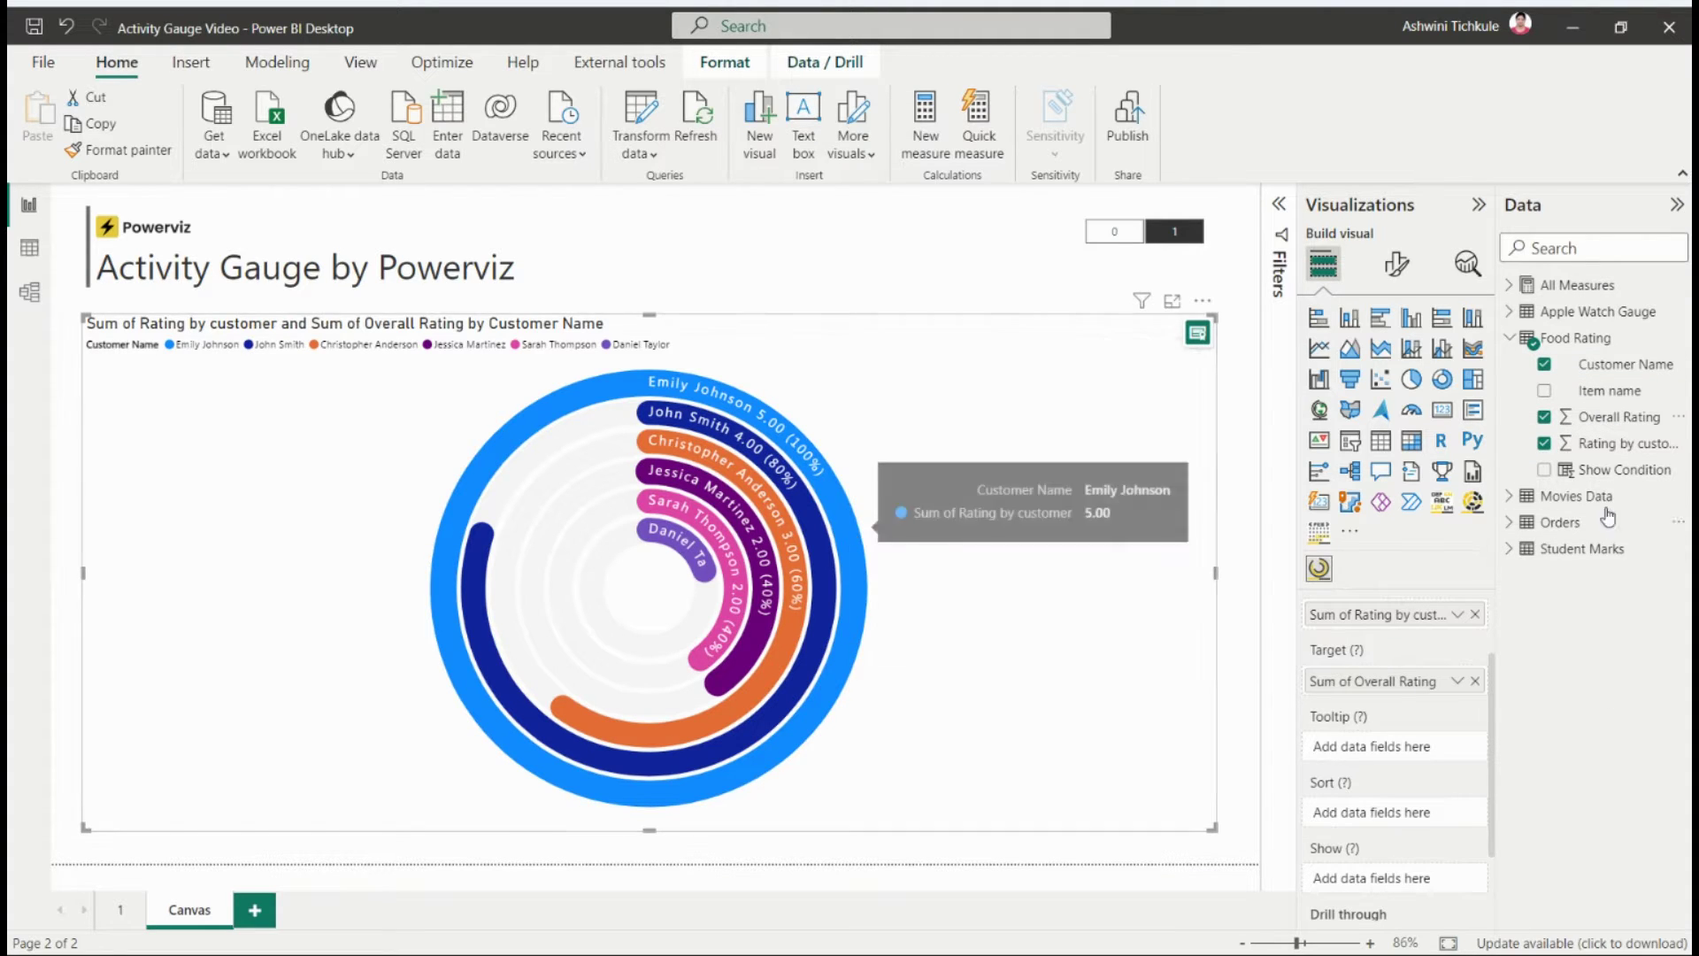
pyautogui.moveTo(1608, 391); pyautogui.dragTo(1388, 756)
pyautogui.scroll(-1, 1387, 754)
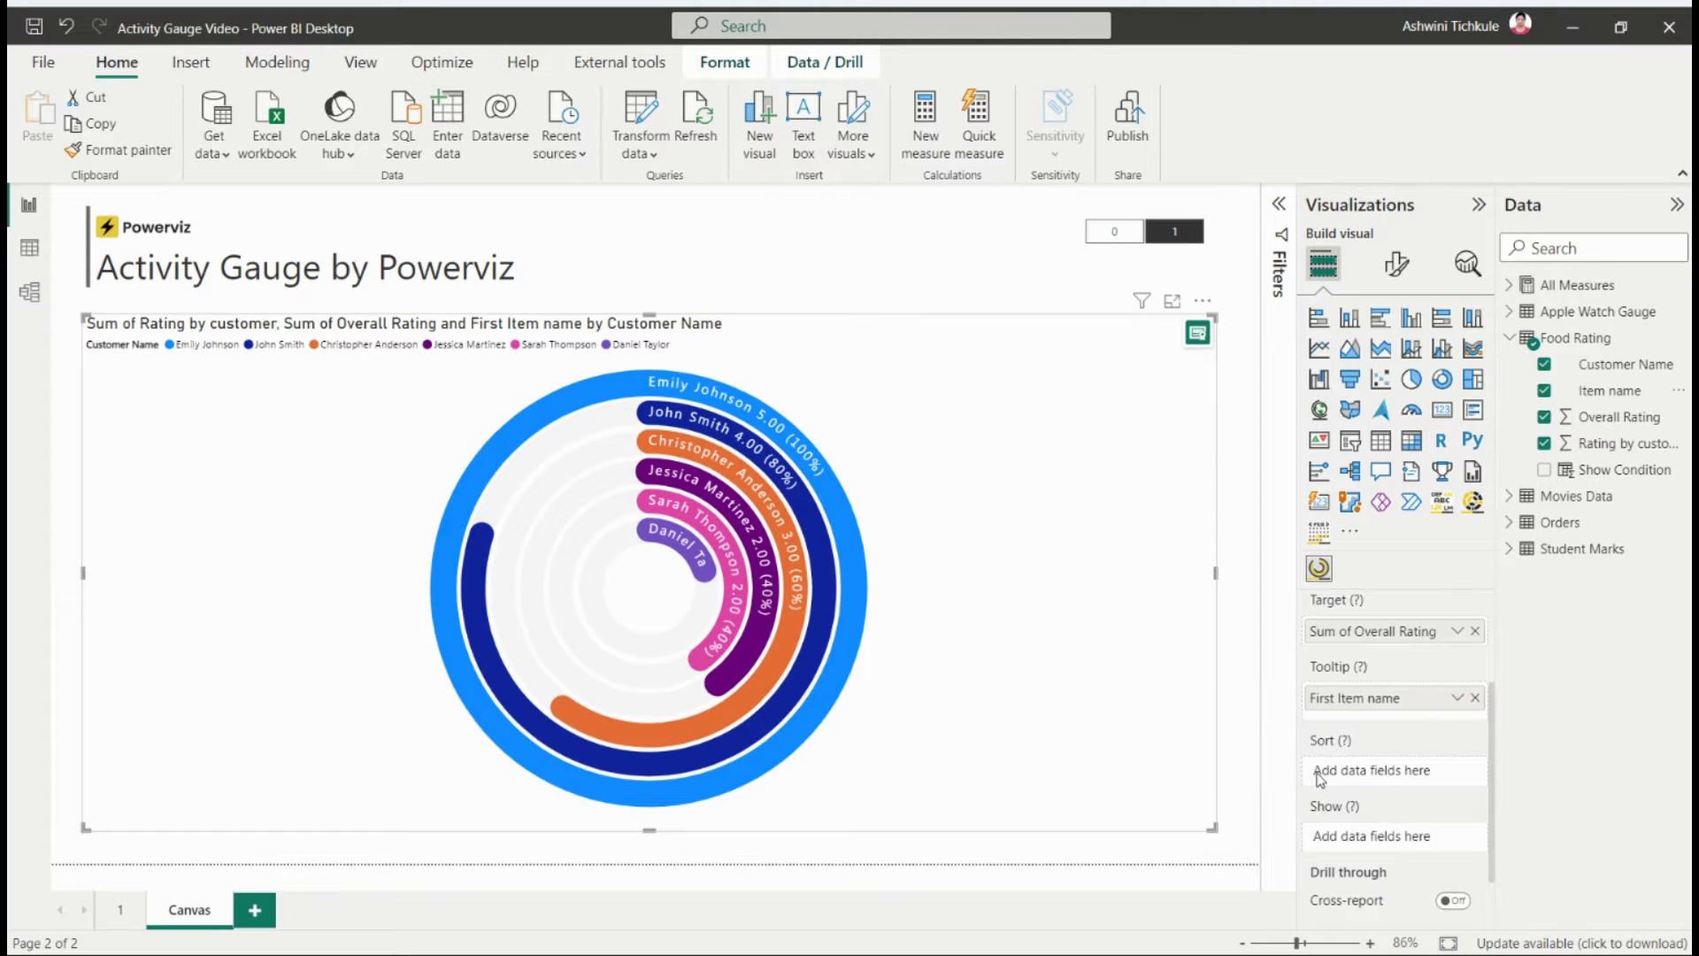
# Step: Open the gauge visual's advanced settings and show its gauge options
pyautogui.scroll(-1, 1385, 718)
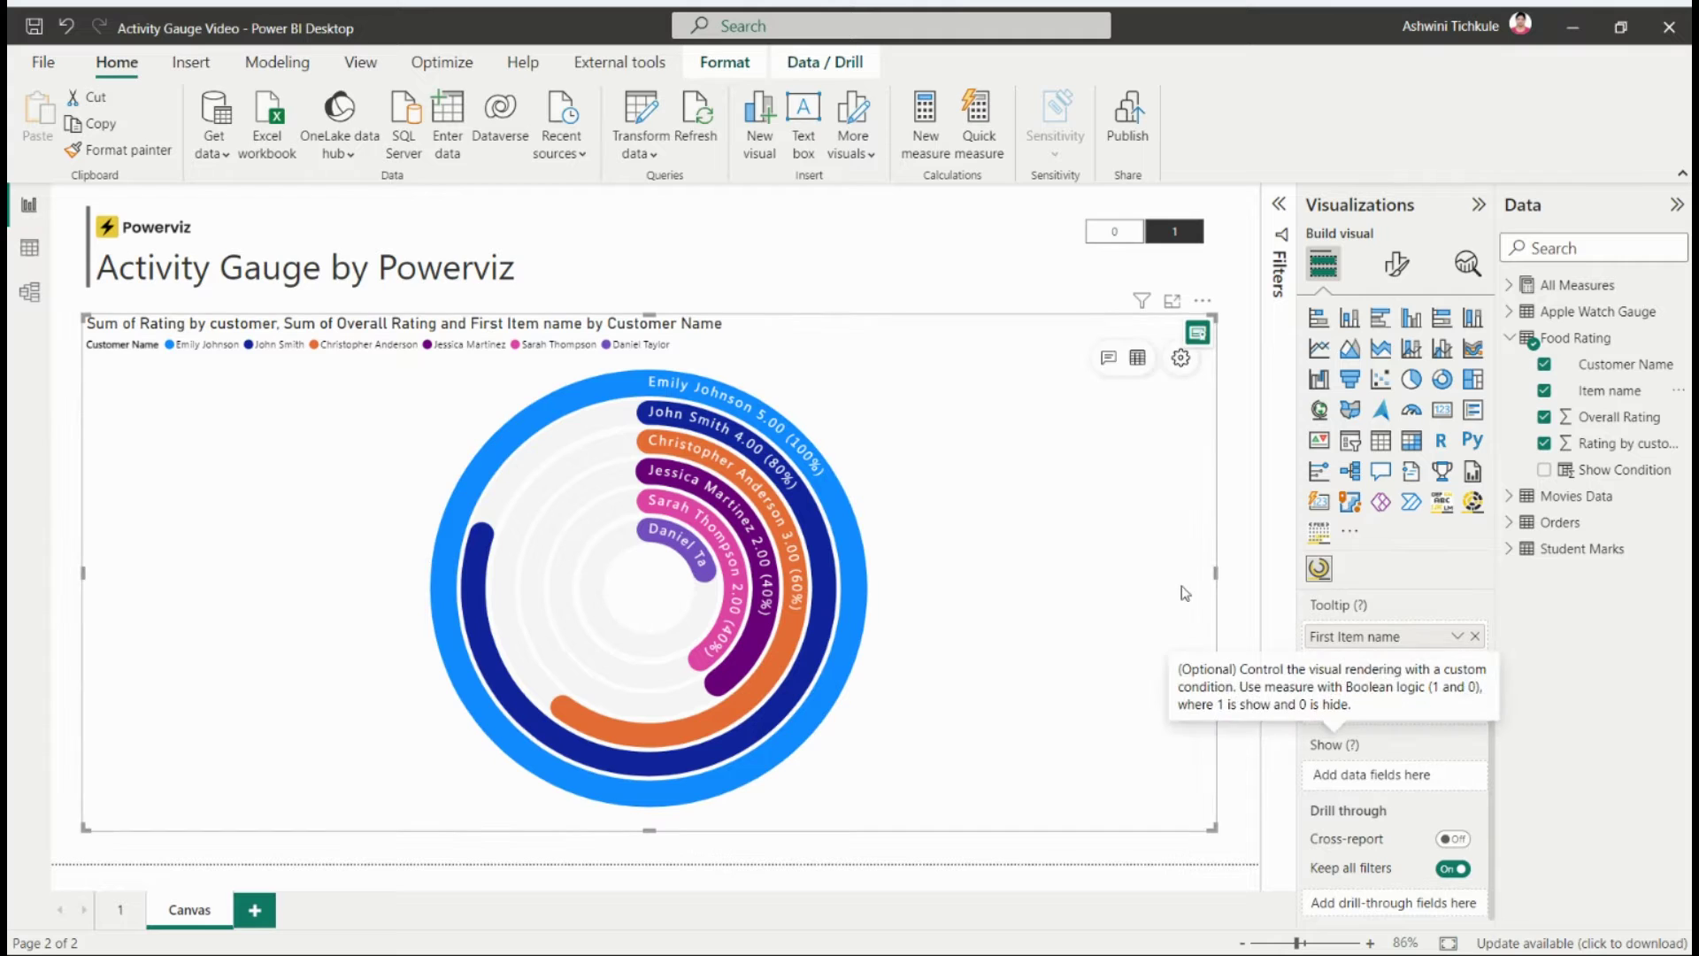
pyautogui.moveTo(1168, 400)
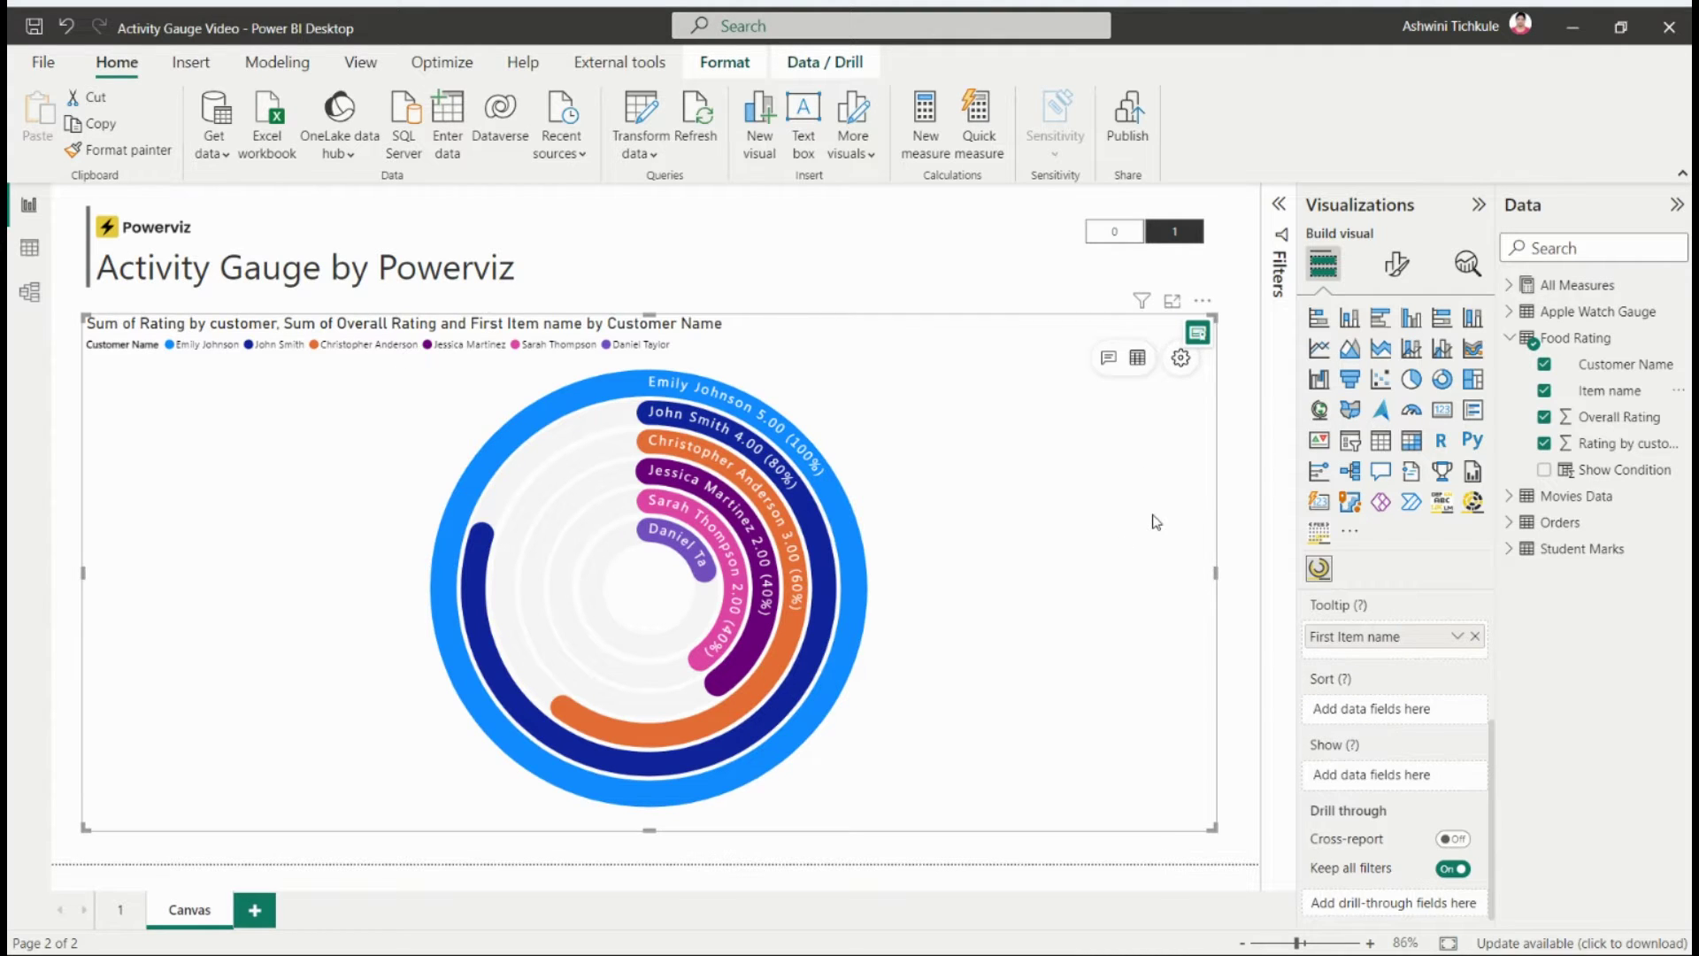
pyautogui.moveTo(899, 403)
pyautogui.click(1180, 360)
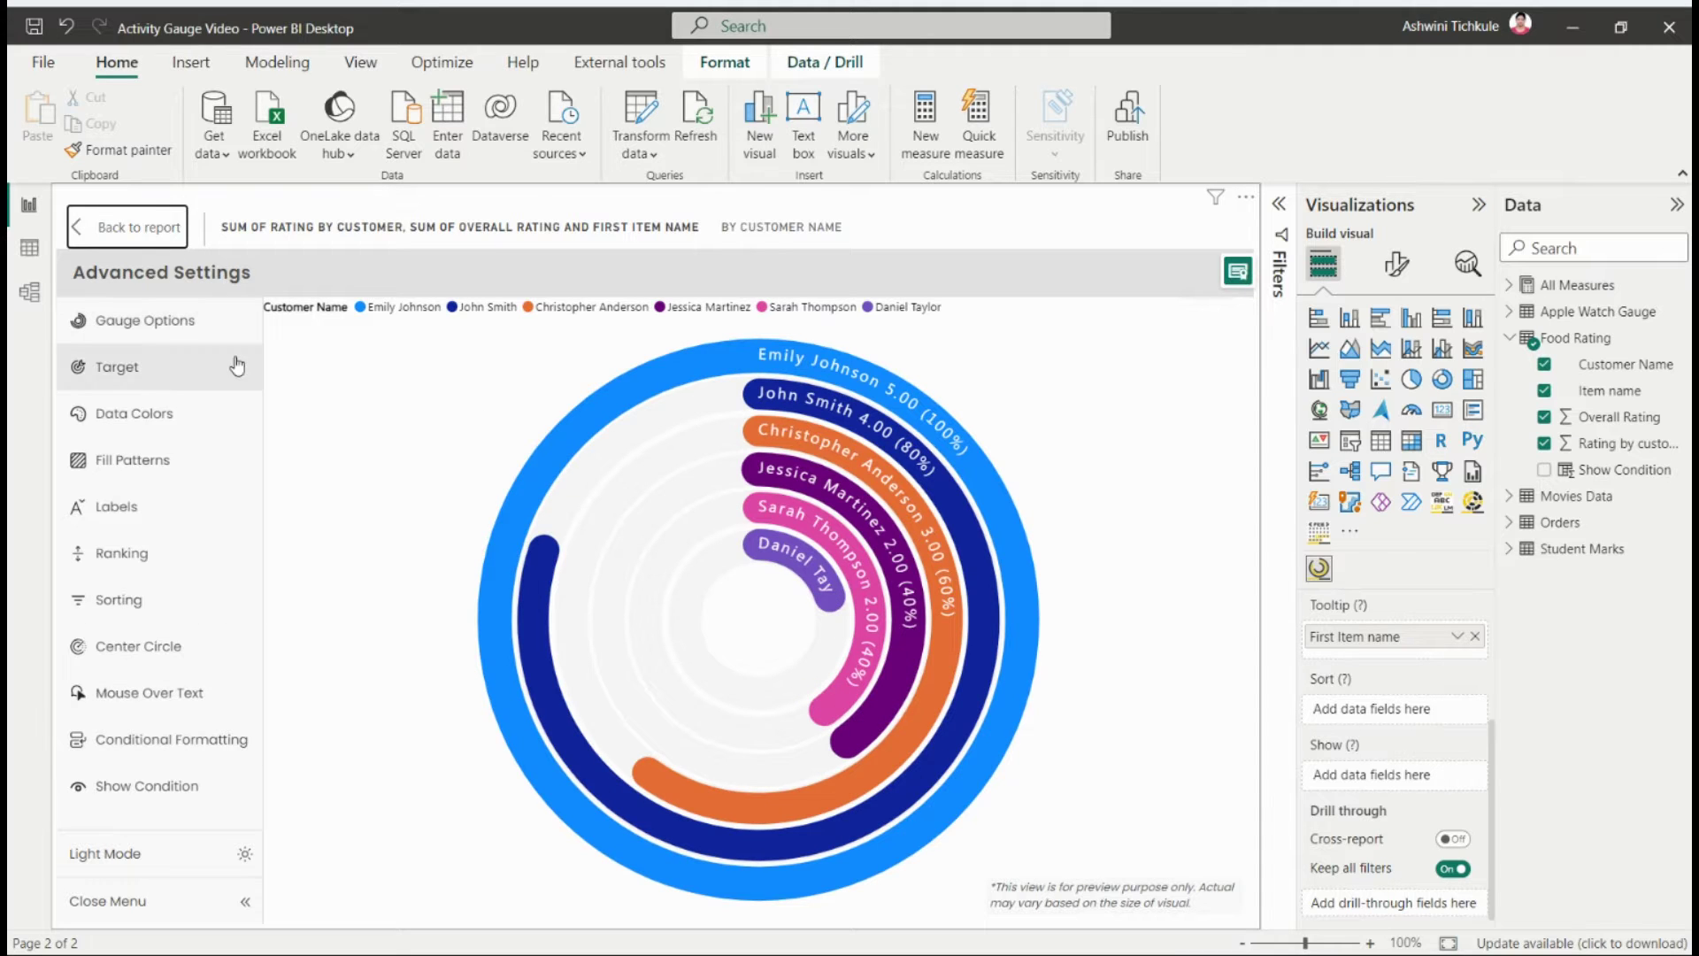
pyautogui.click(196, 335)
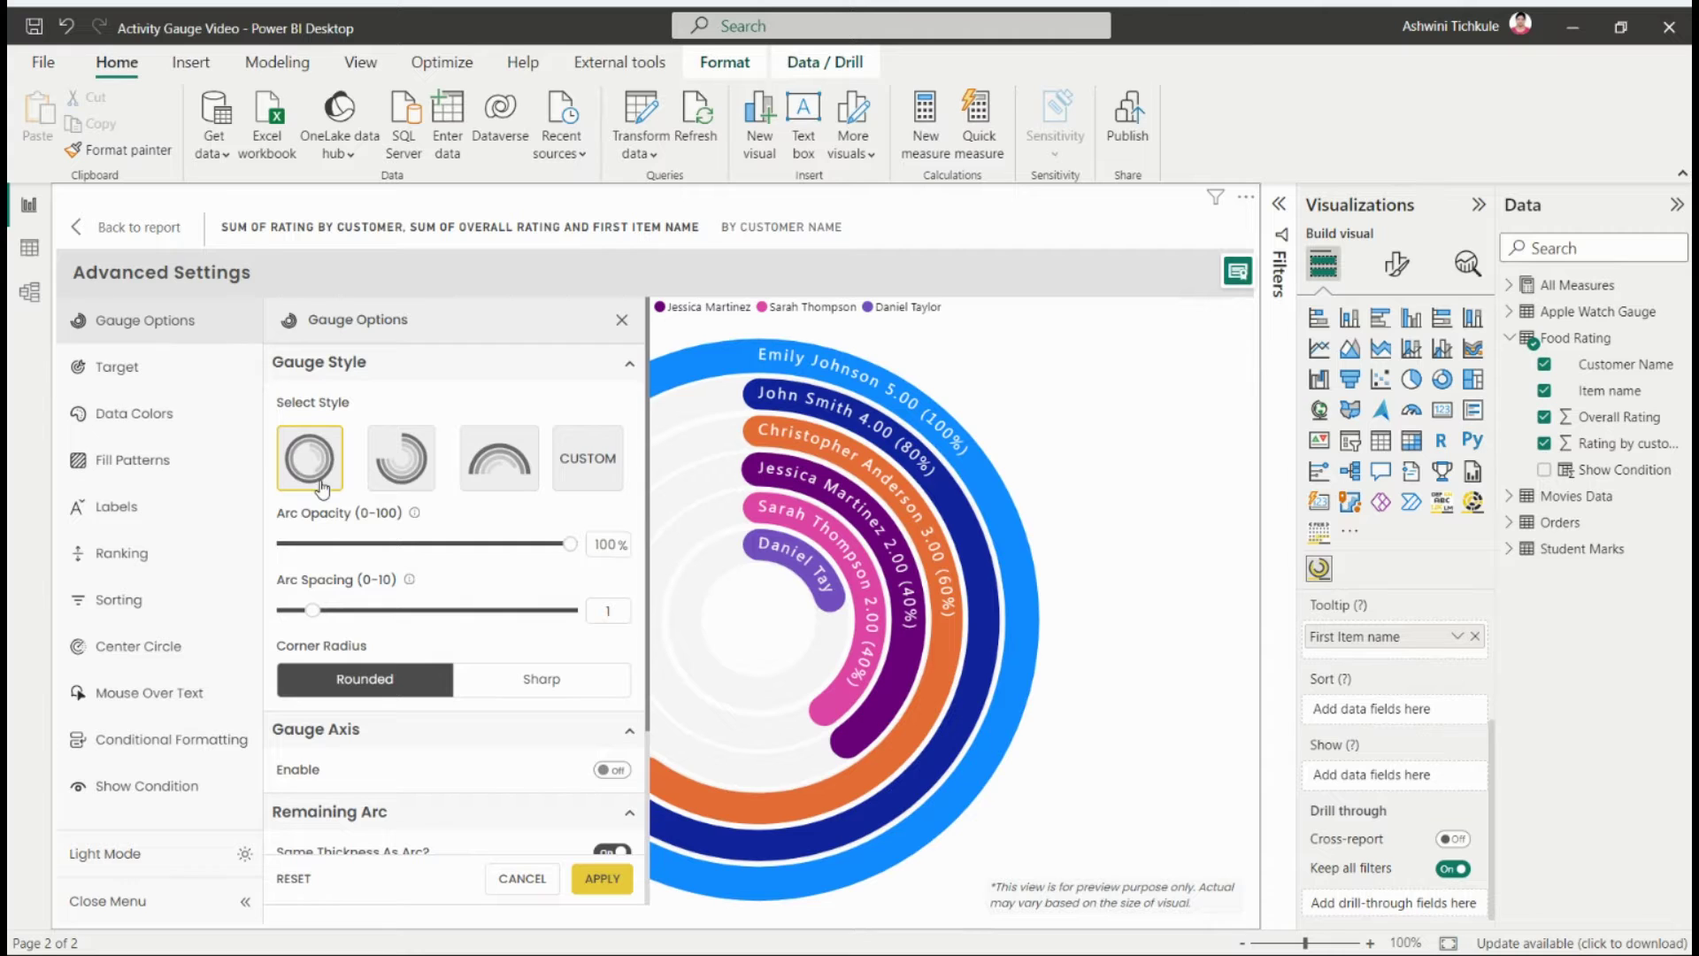
# Step: Try the three-quarter gauge style, followed by the semicircular gauge style
pyautogui.click(420, 456)
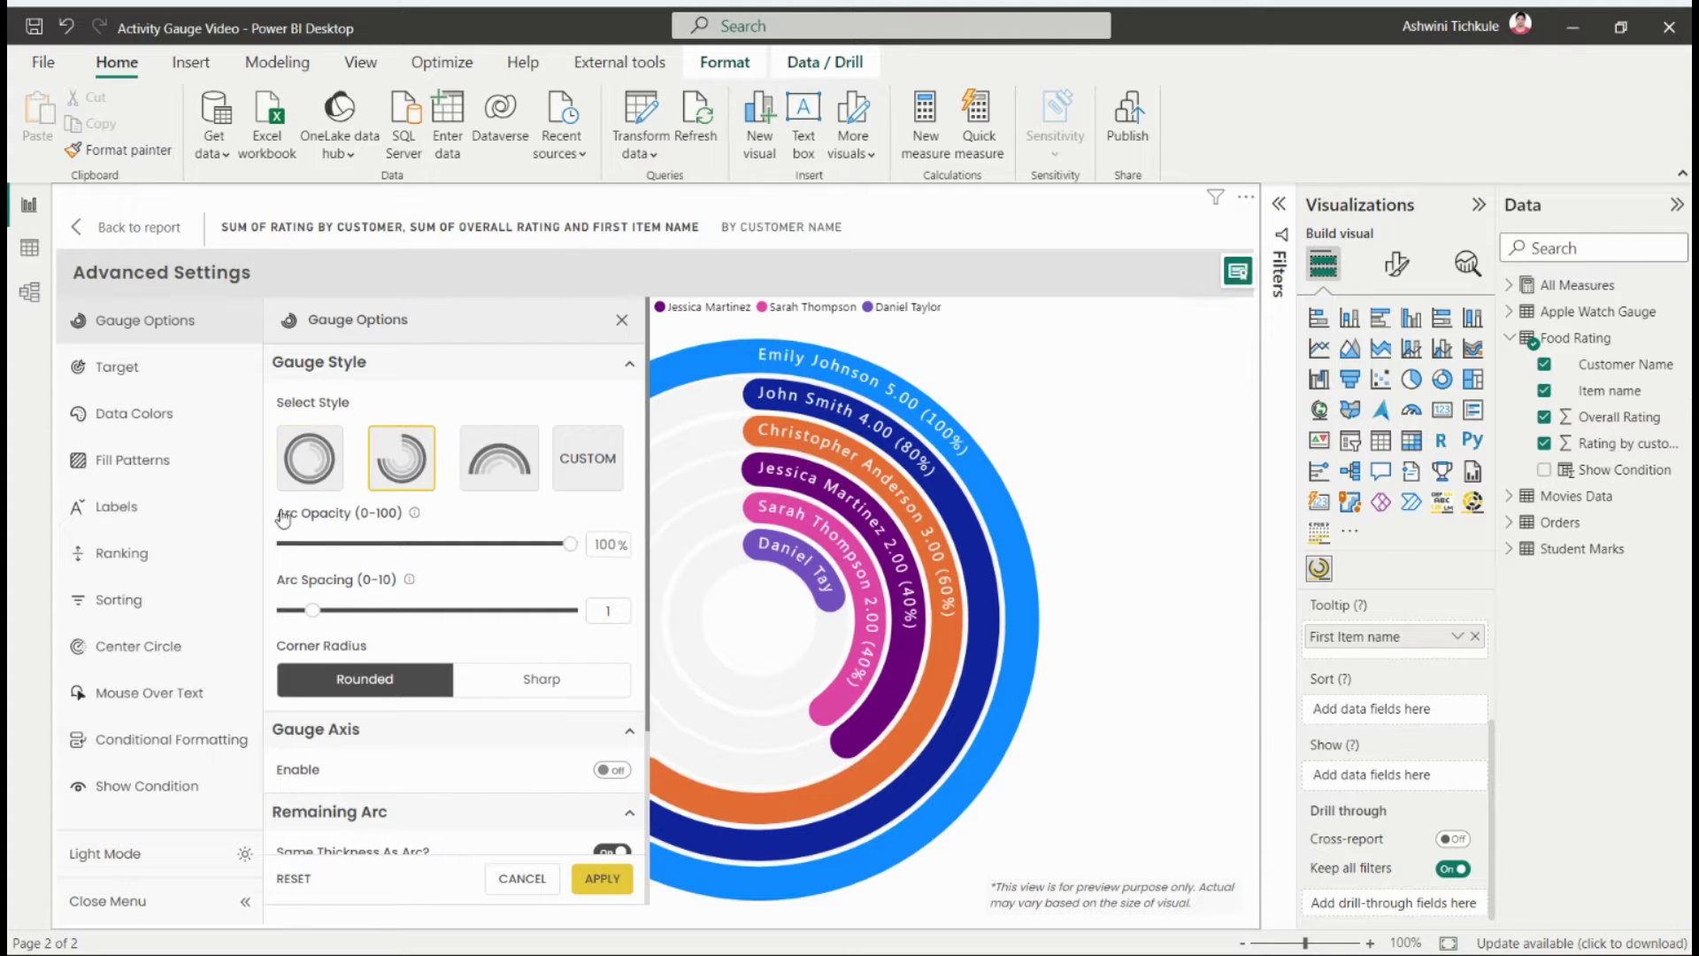
pyautogui.click(598, 882)
pyautogui.click(145, 320)
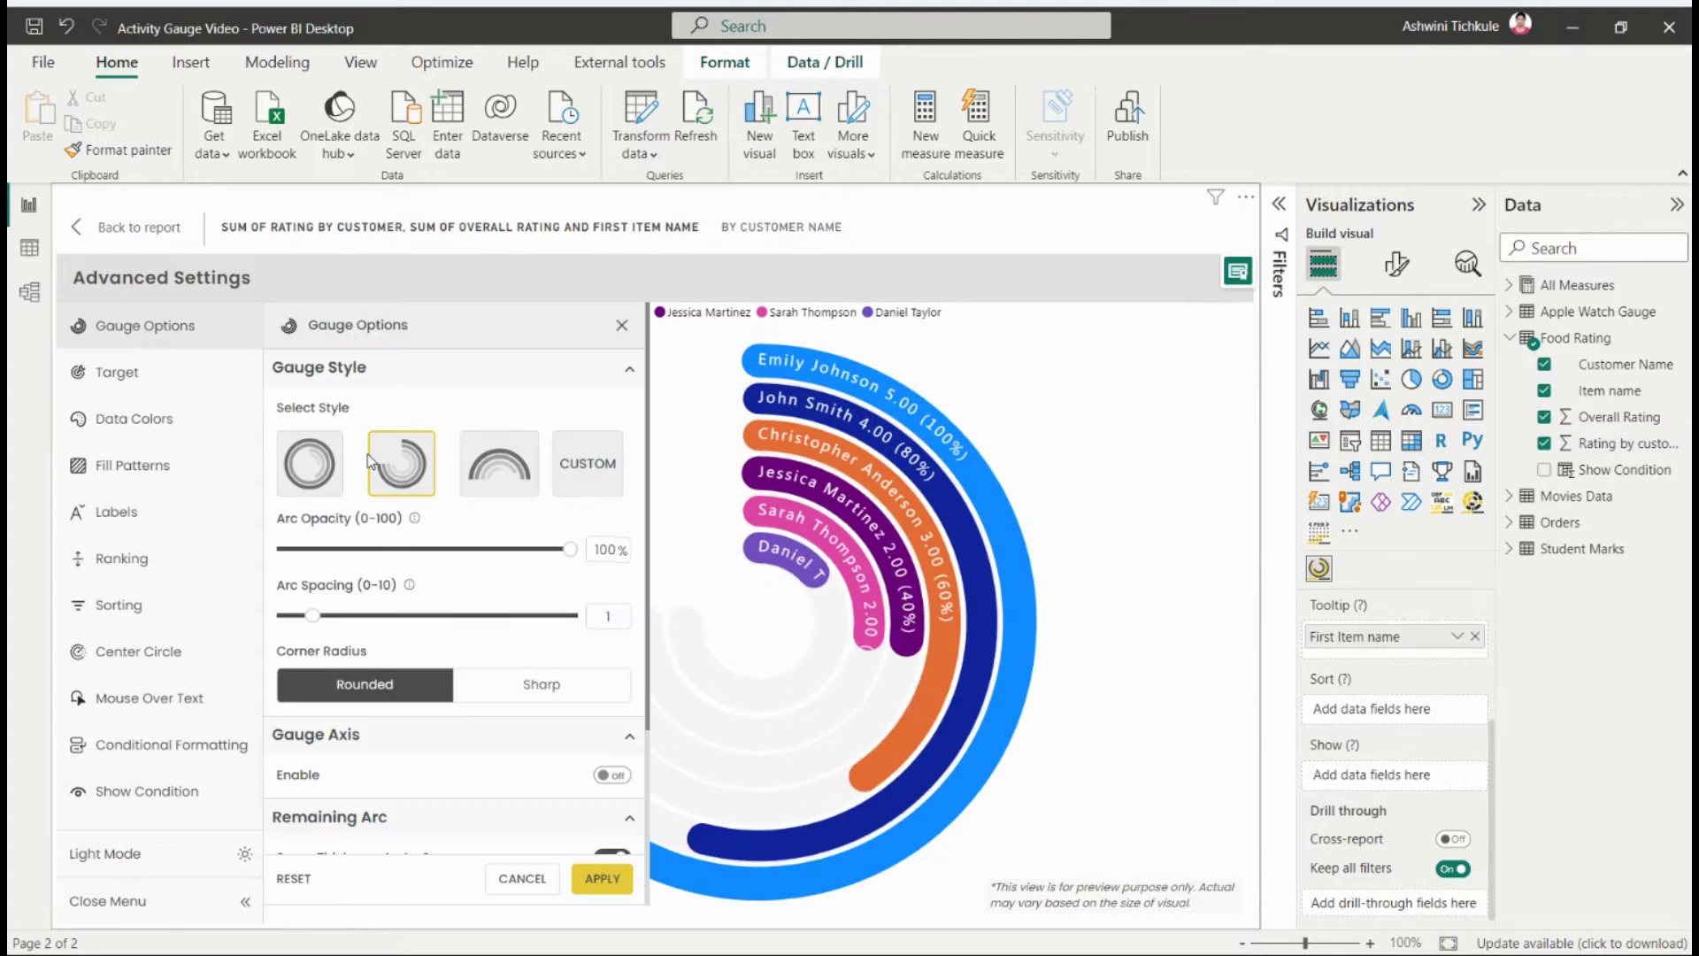
pyautogui.click(602, 878)
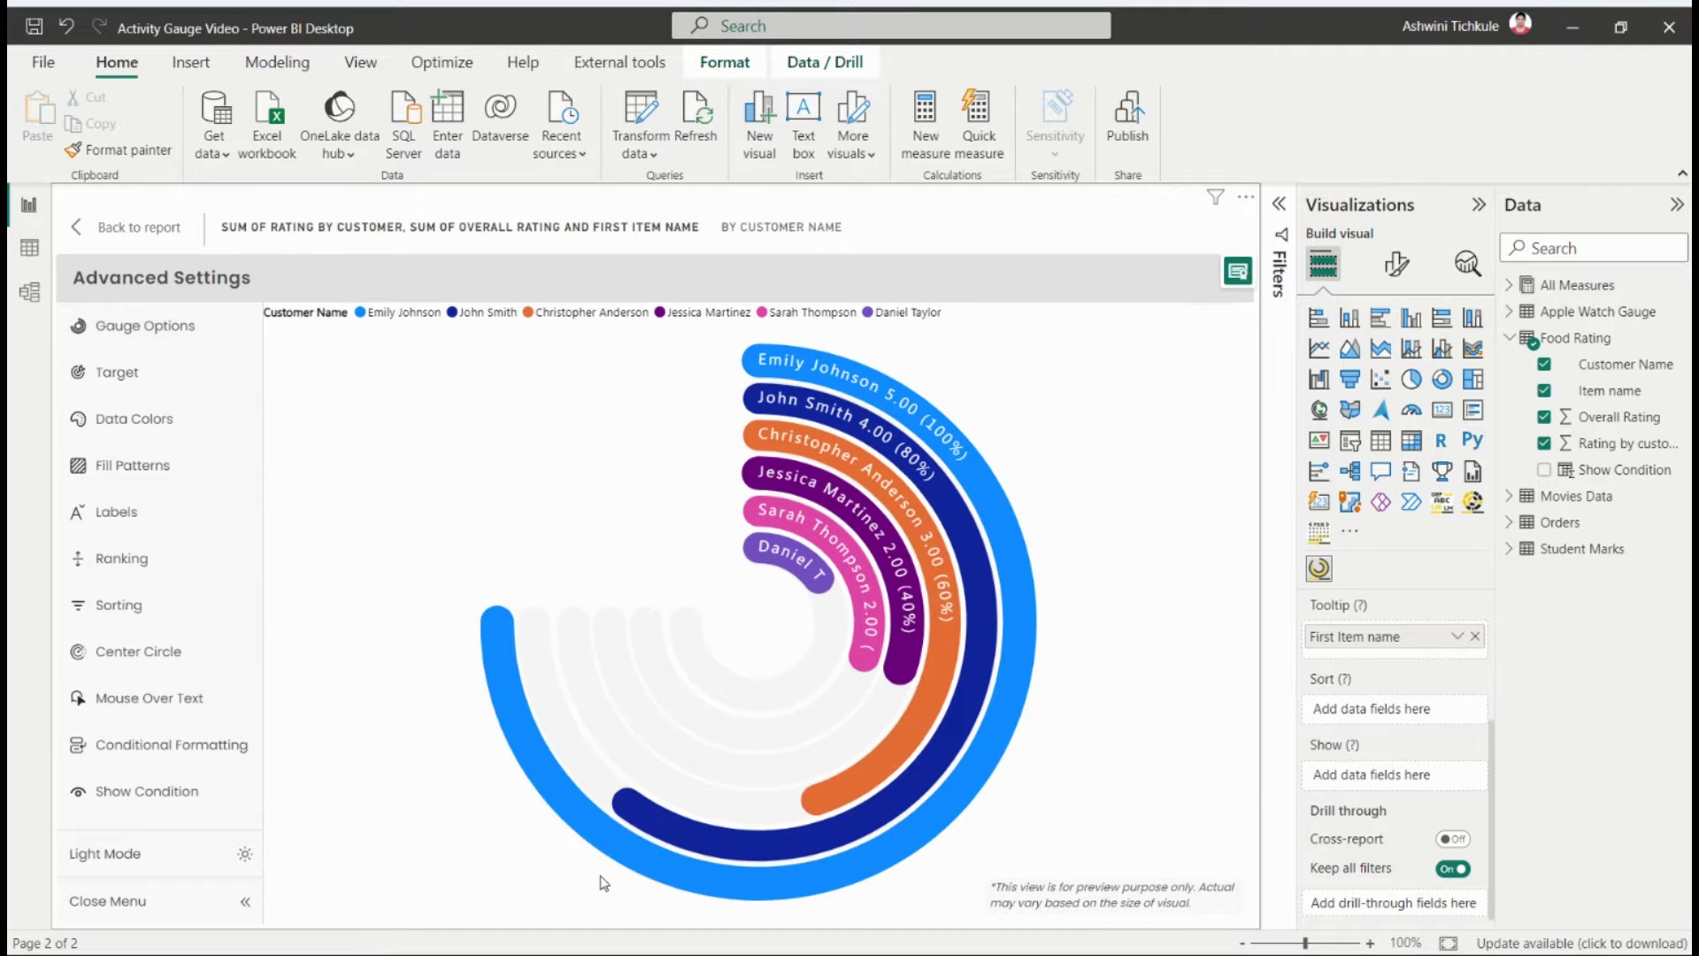
# Step: Apply a custom gauge style with start angle -140, end angle 140 and Center Y 50
pyautogui.click(213, 337)
pyautogui.click(587, 461)
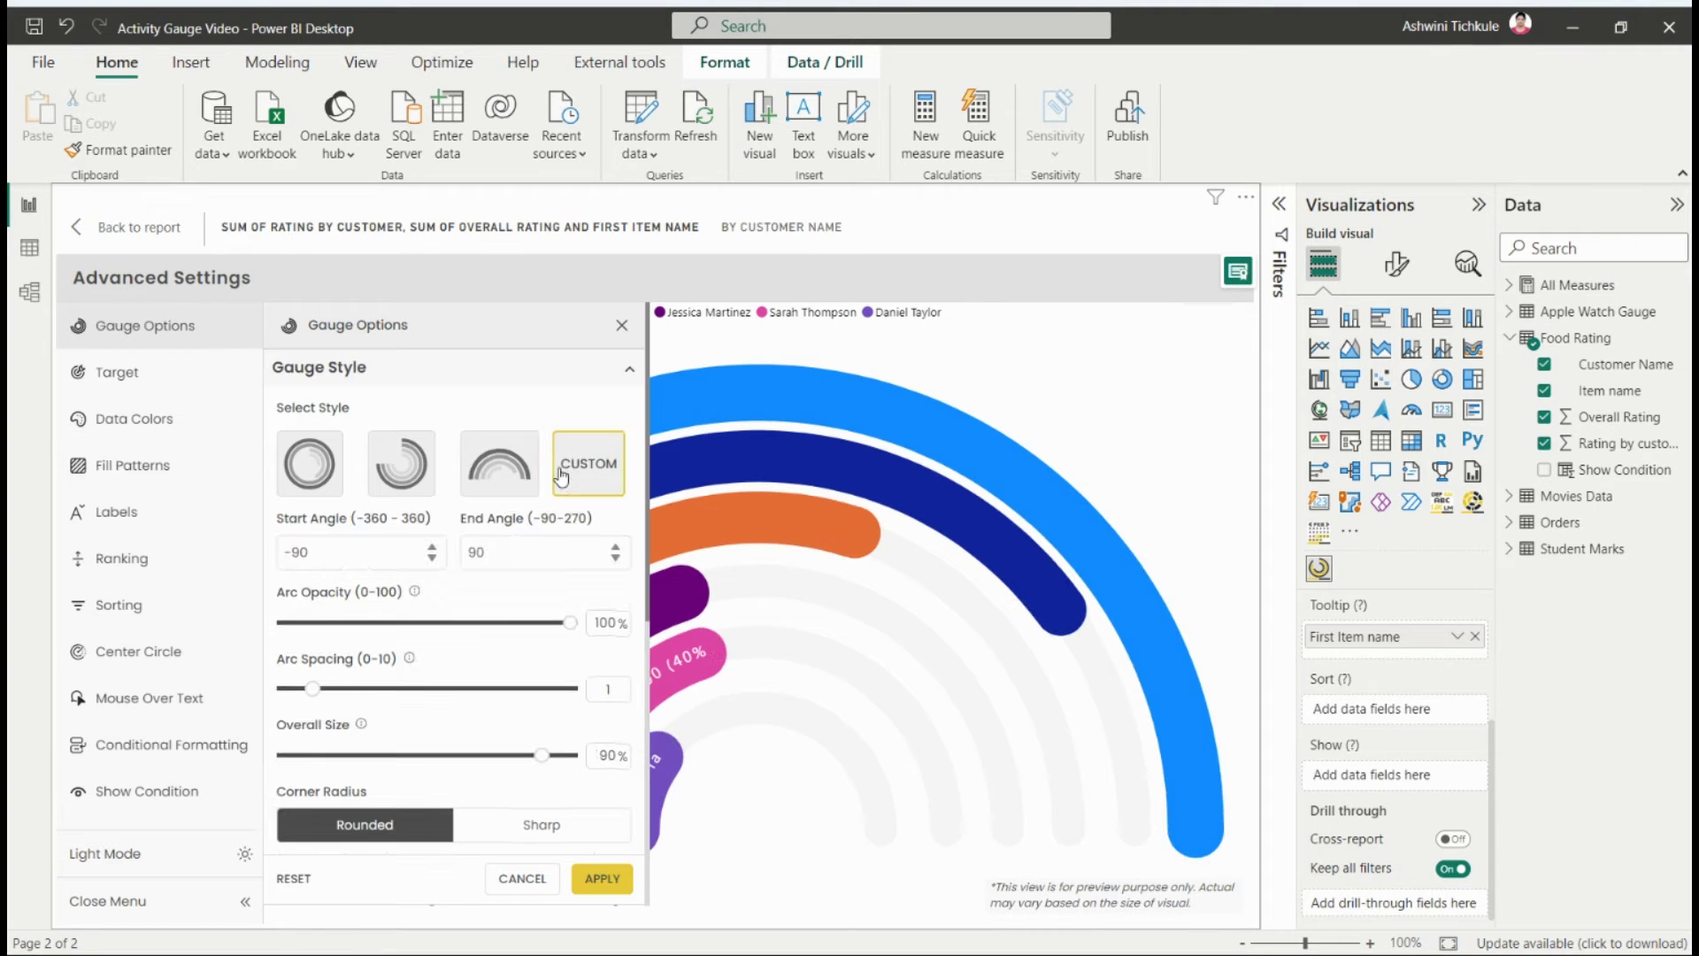
pyautogui.write('140')
pyautogui.click(528, 543)
pyautogui.write('140')
pyautogui.click(602, 878)
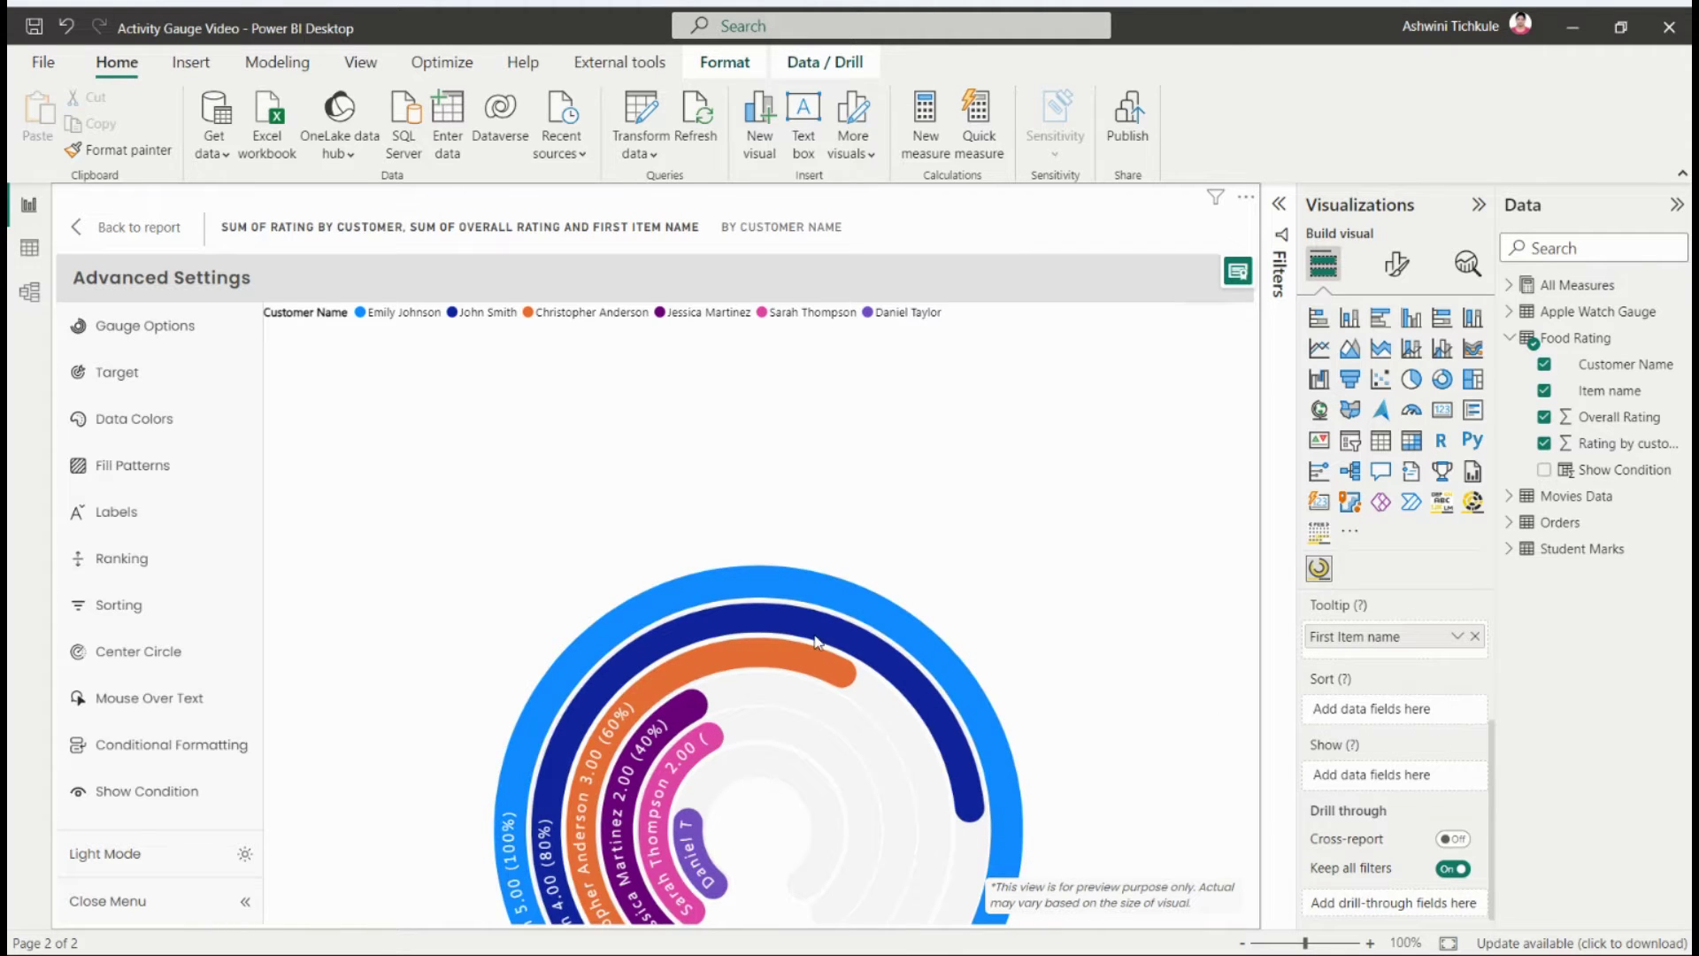
pyautogui.click(152, 327)
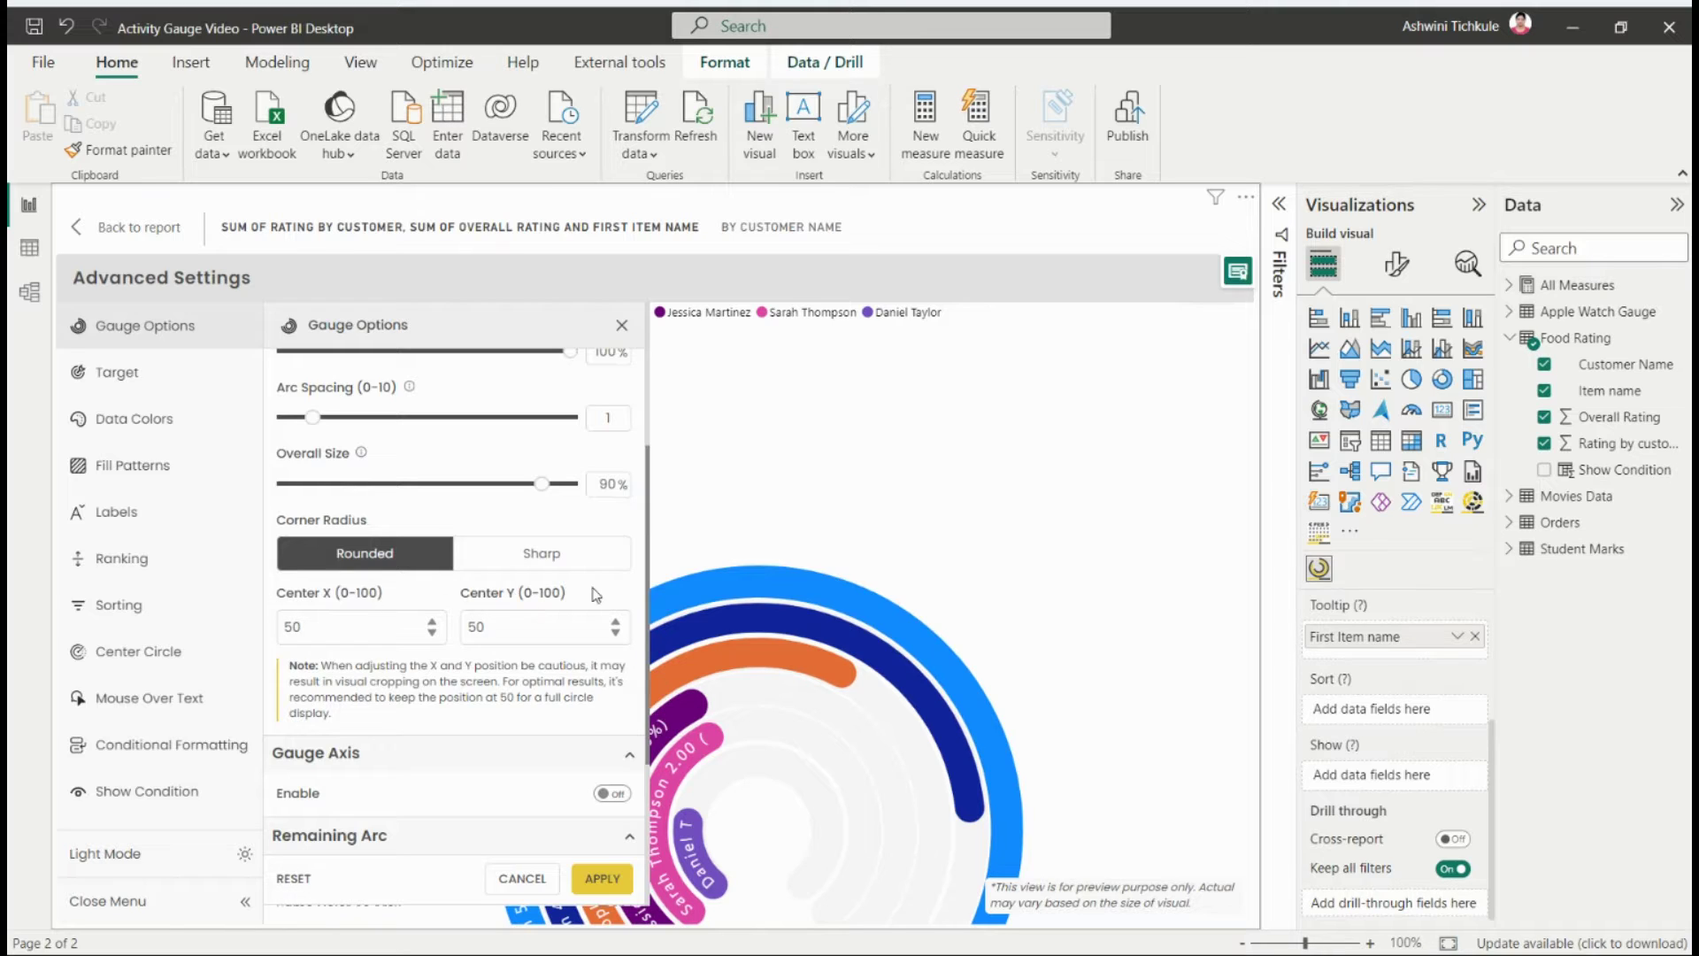
pyautogui.click(595, 881)
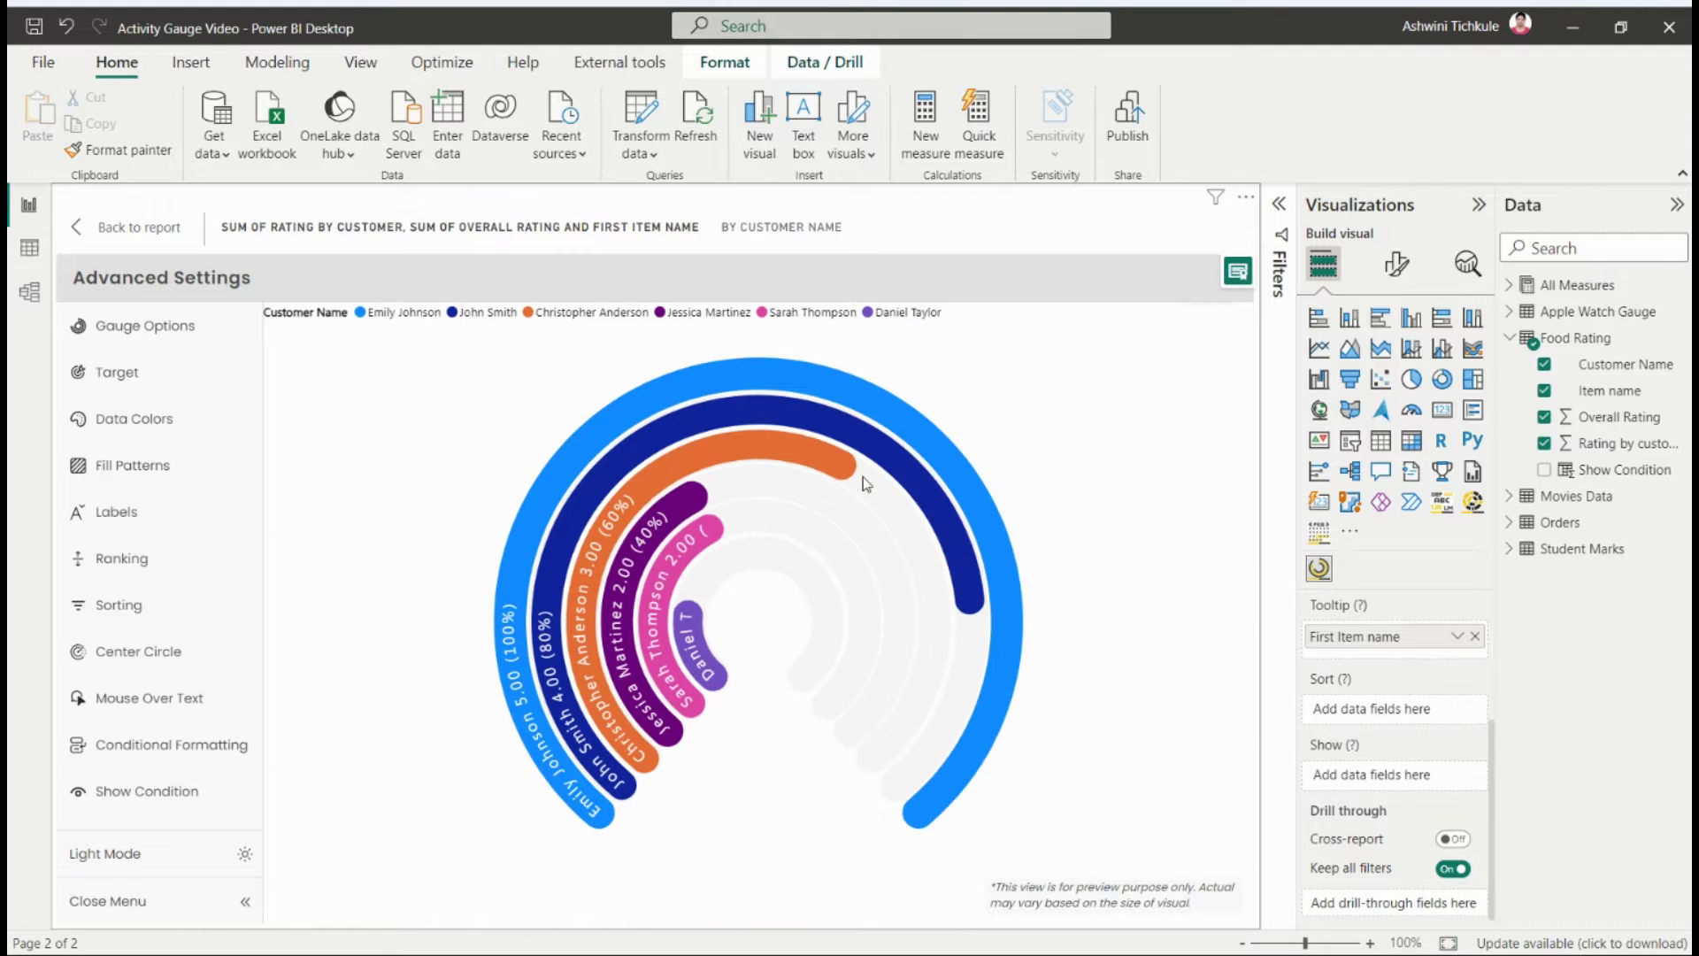
# Step: Apply the Sharp corner radius to the gauge arcs
pyautogui.click(148, 376)
pyautogui.click(172, 329)
pyautogui.scroll(-5, 505, 579)
pyautogui.scroll(2, 507, 580)
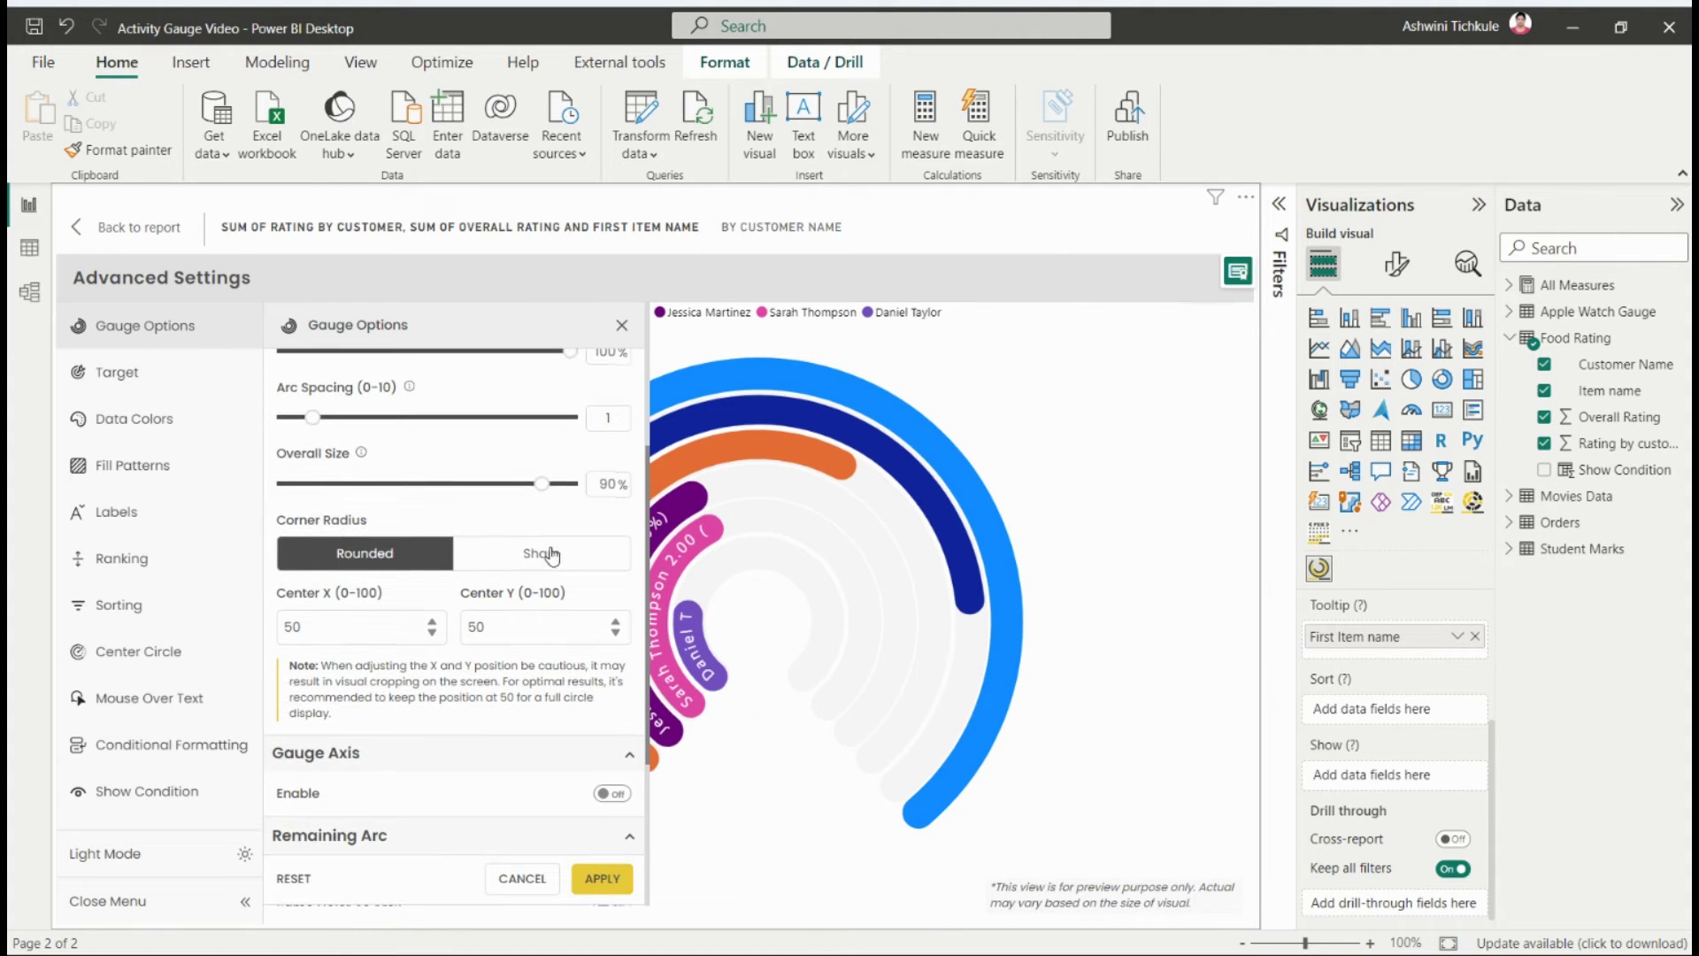
pyautogui.click(541, 553)
pyautogui.click(602, 878)
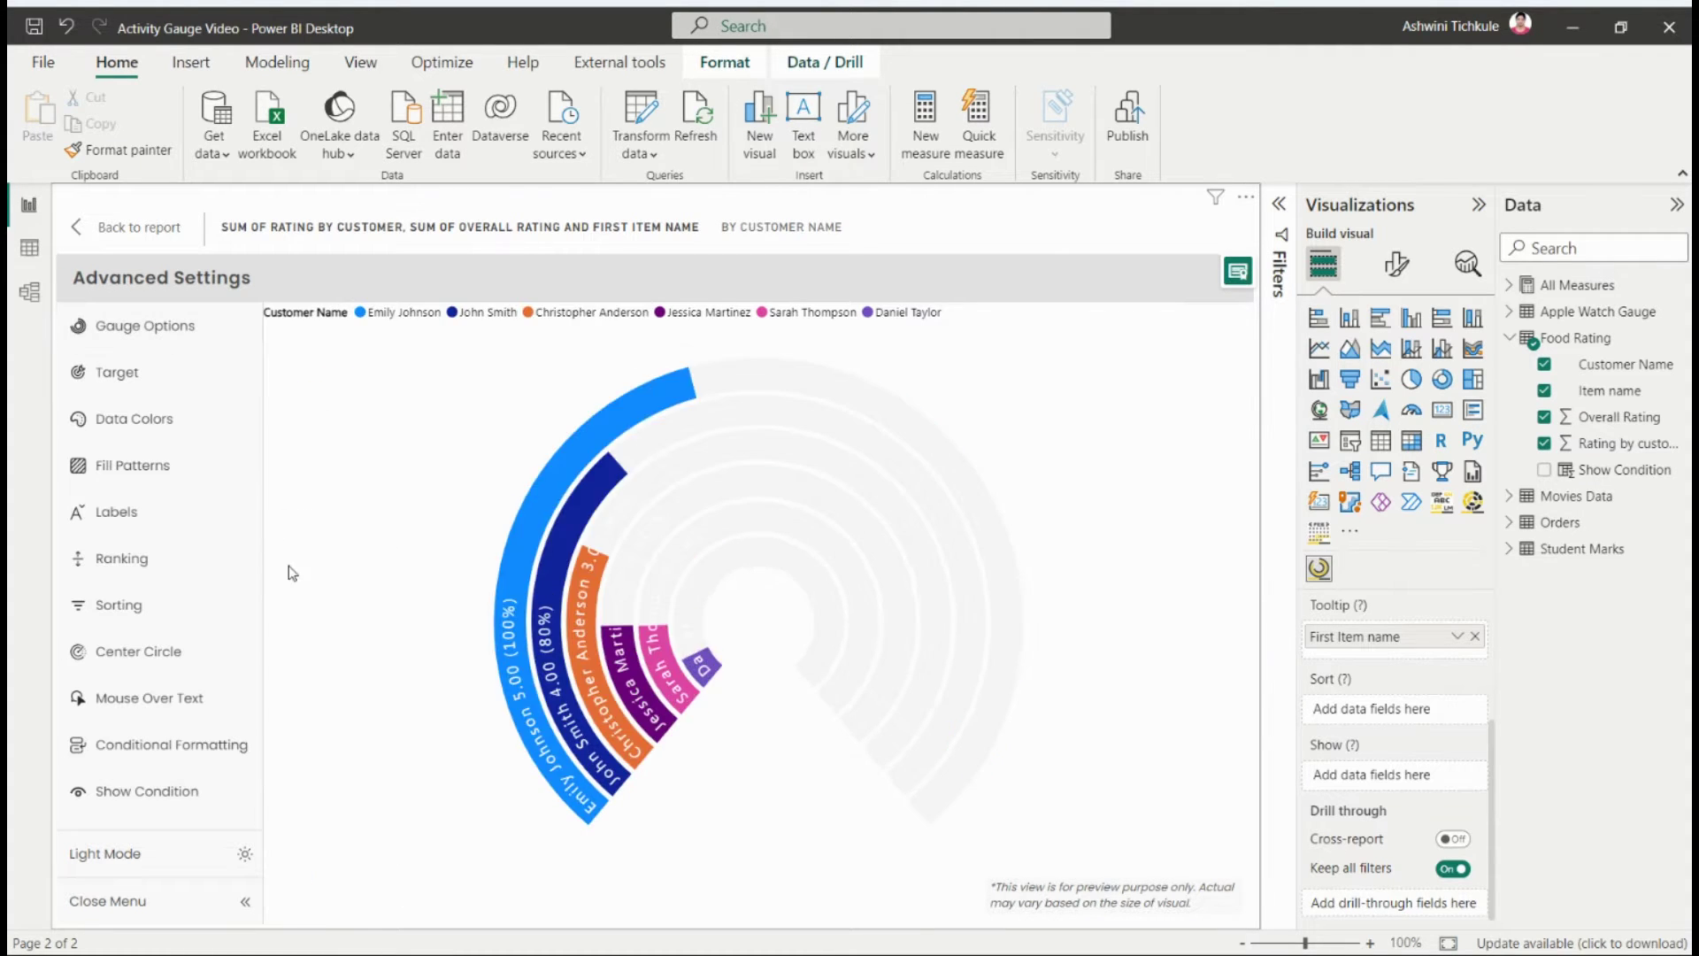
# Step: Restore the Rounded corner radius on the gauge arcs
pyautogui.click(157, 329)
pyautogui.scroll(-5, 363, 653)
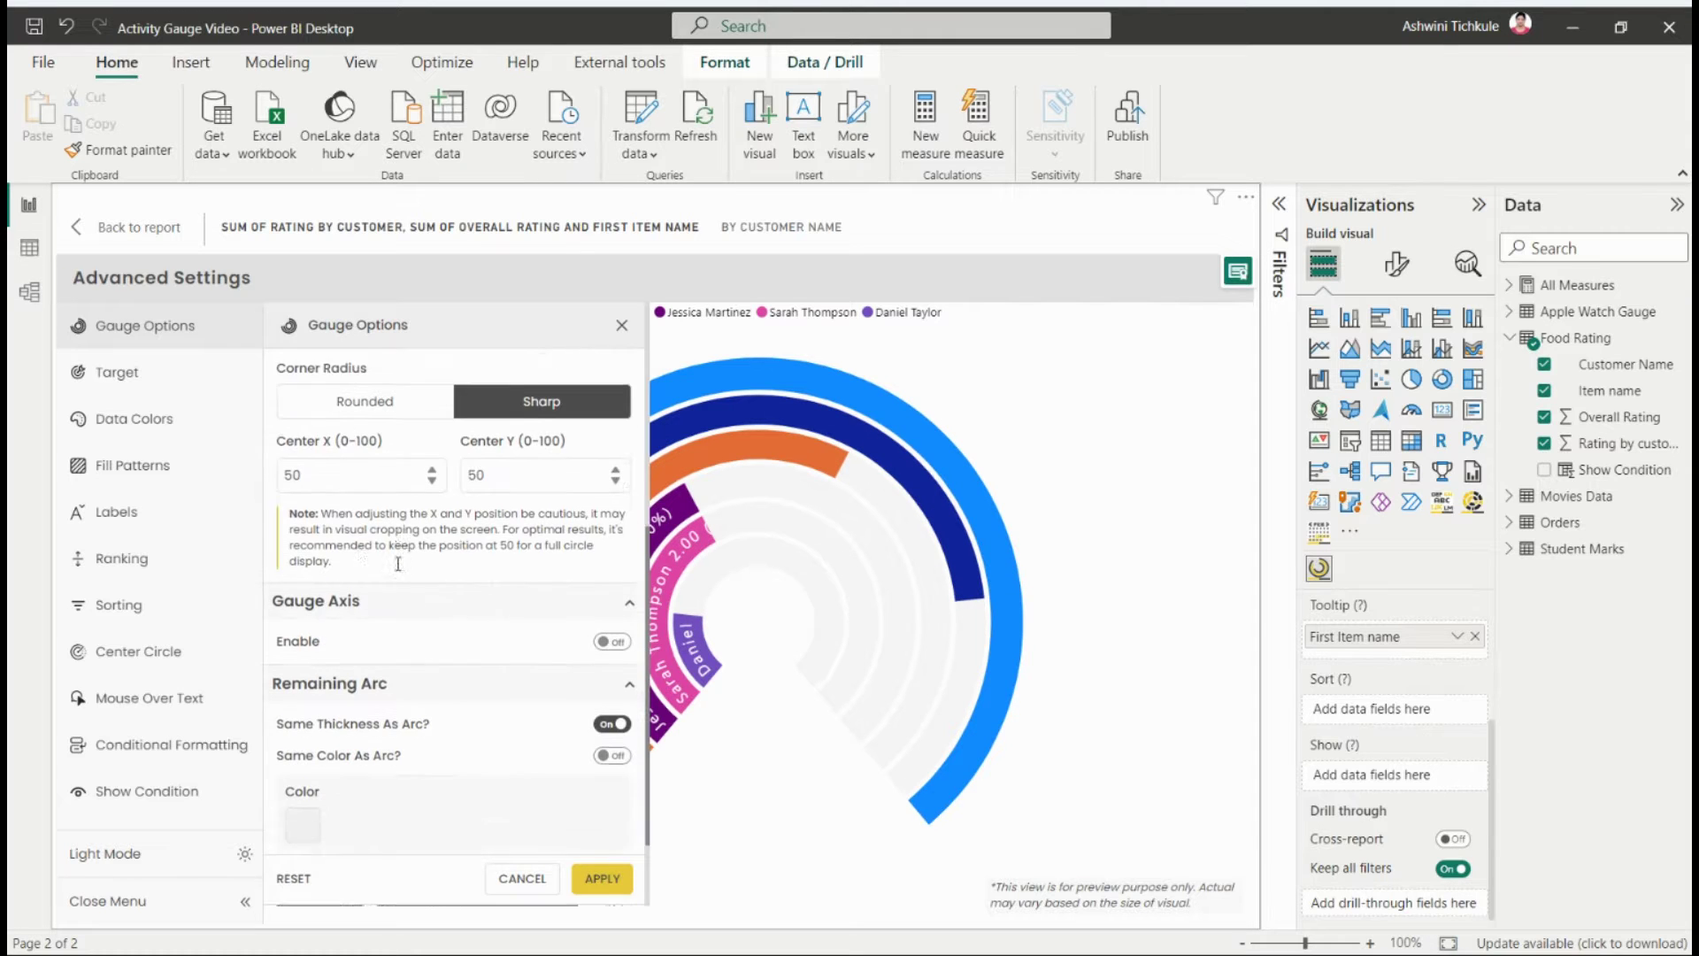
pyautogui.click(381, 386)
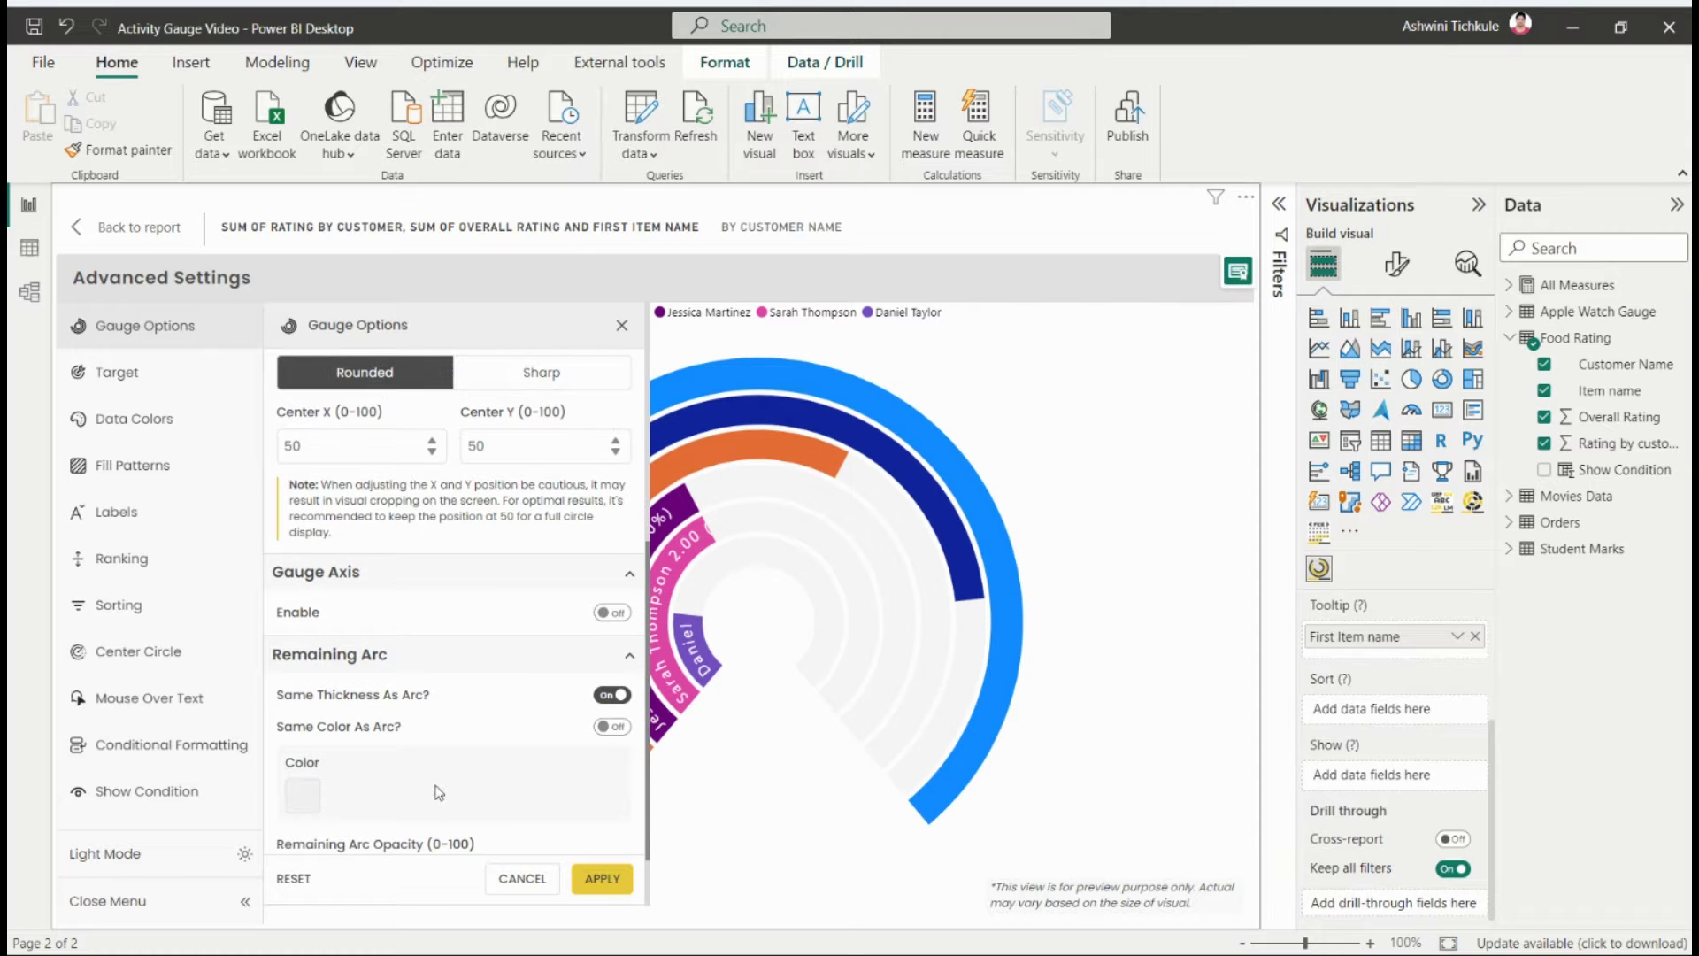
pyautogui.click(615, 876)
# Step: Enable the gauge axis with 8 ticks and apply it to the gauge
pyautogui.click(181, 326)
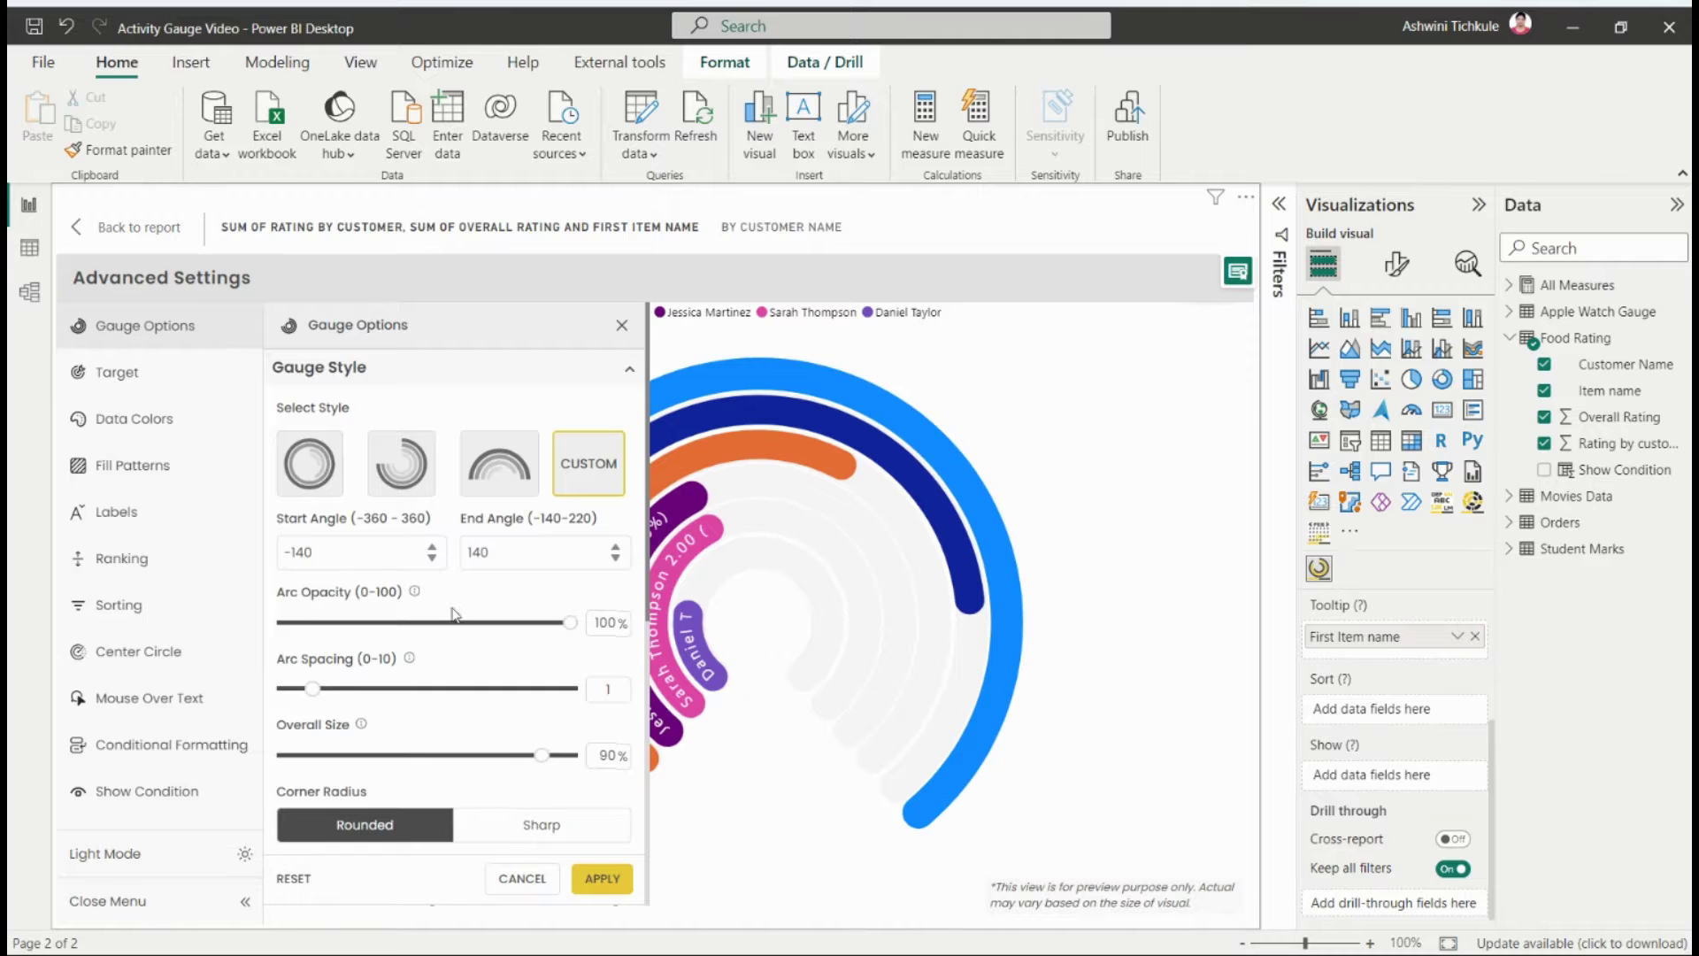
pyautogui.scroll(-6, 478, 522)
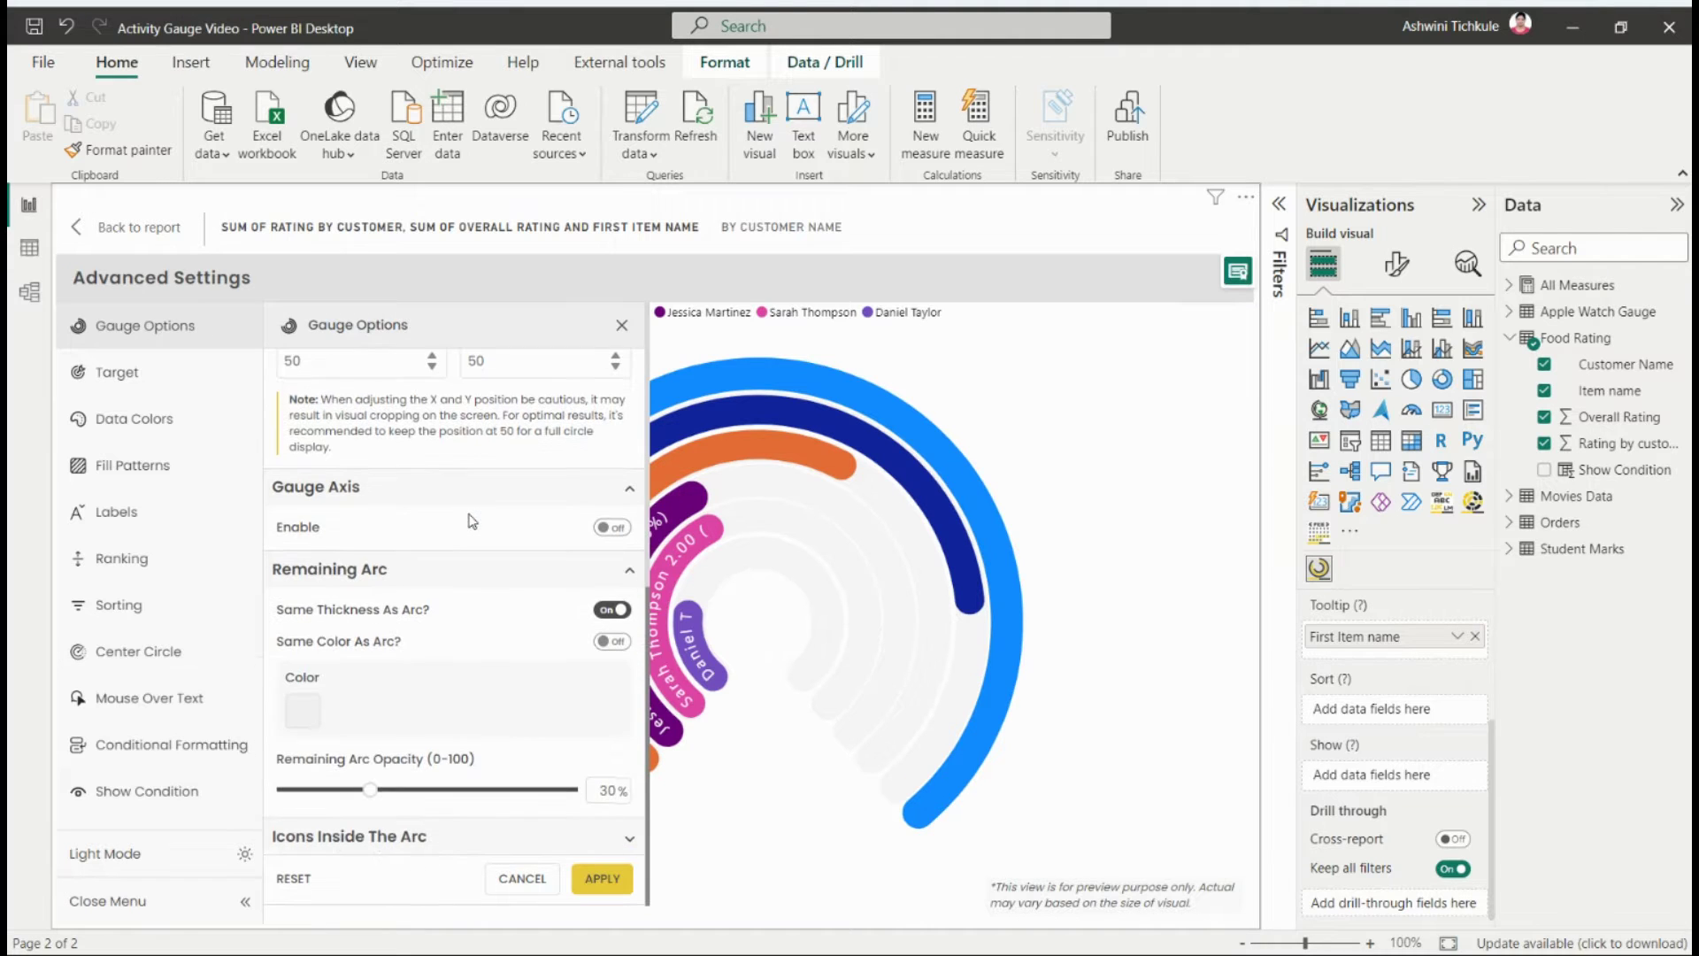
pyautogui.click(611, 527)
pyautogui.scroll(-2, 336, 584)
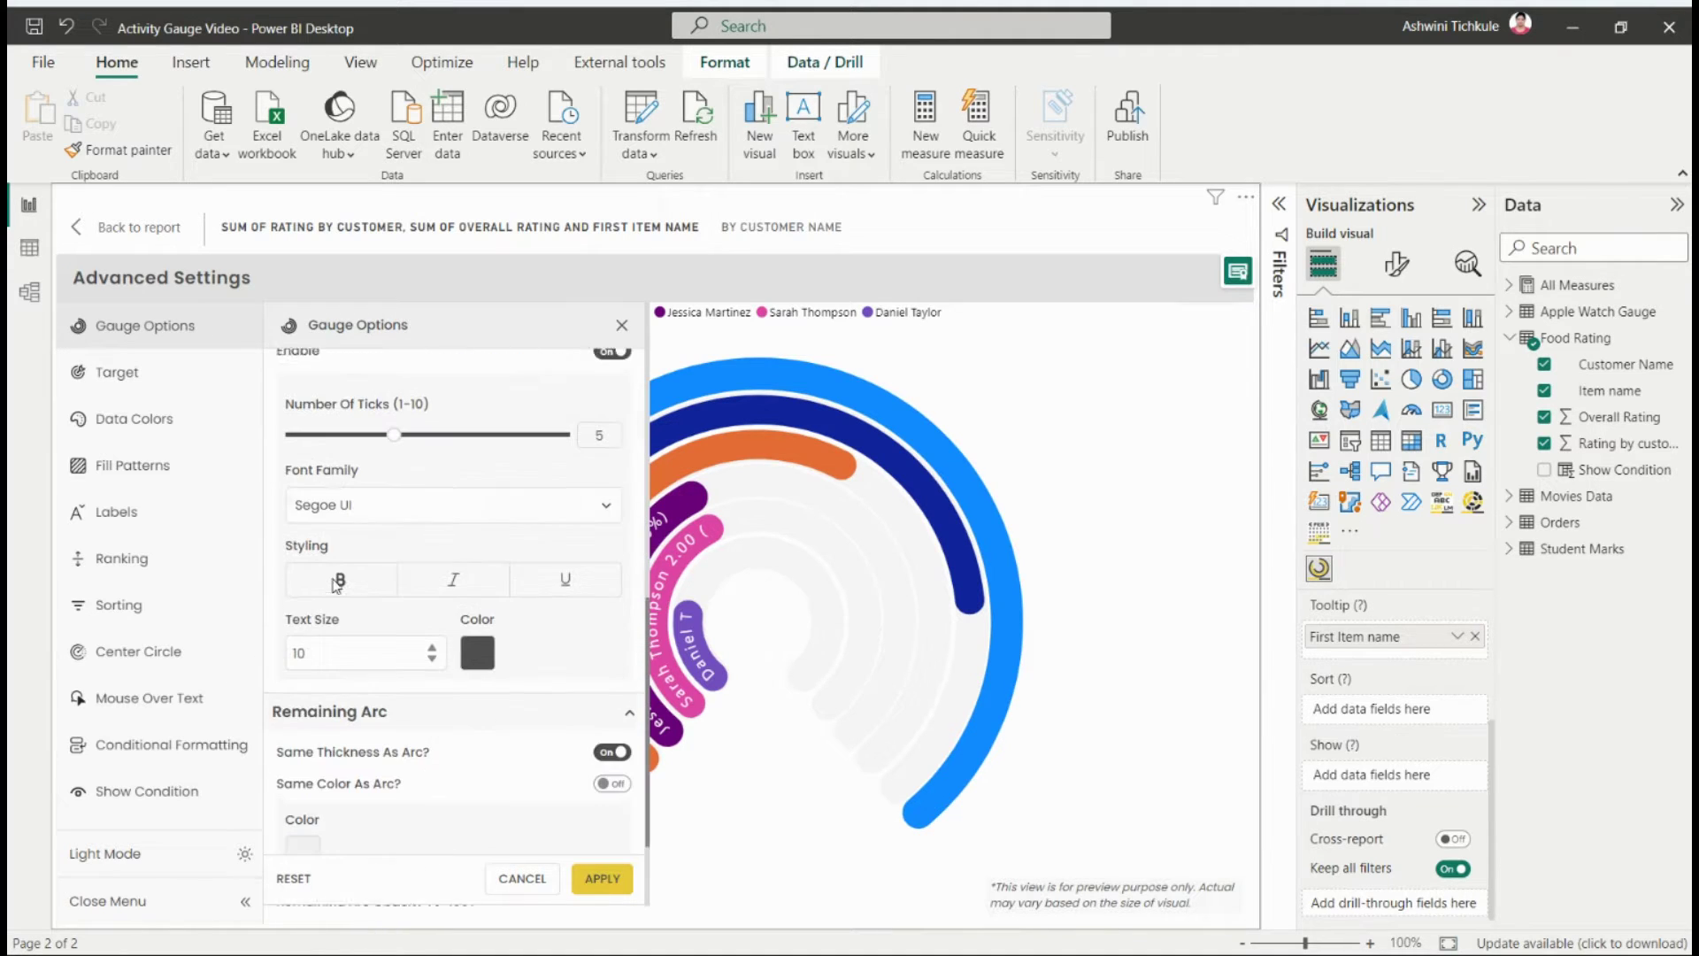
pyautogui.moveTo(391, 431); pyautogui.dragTo(492, 440)
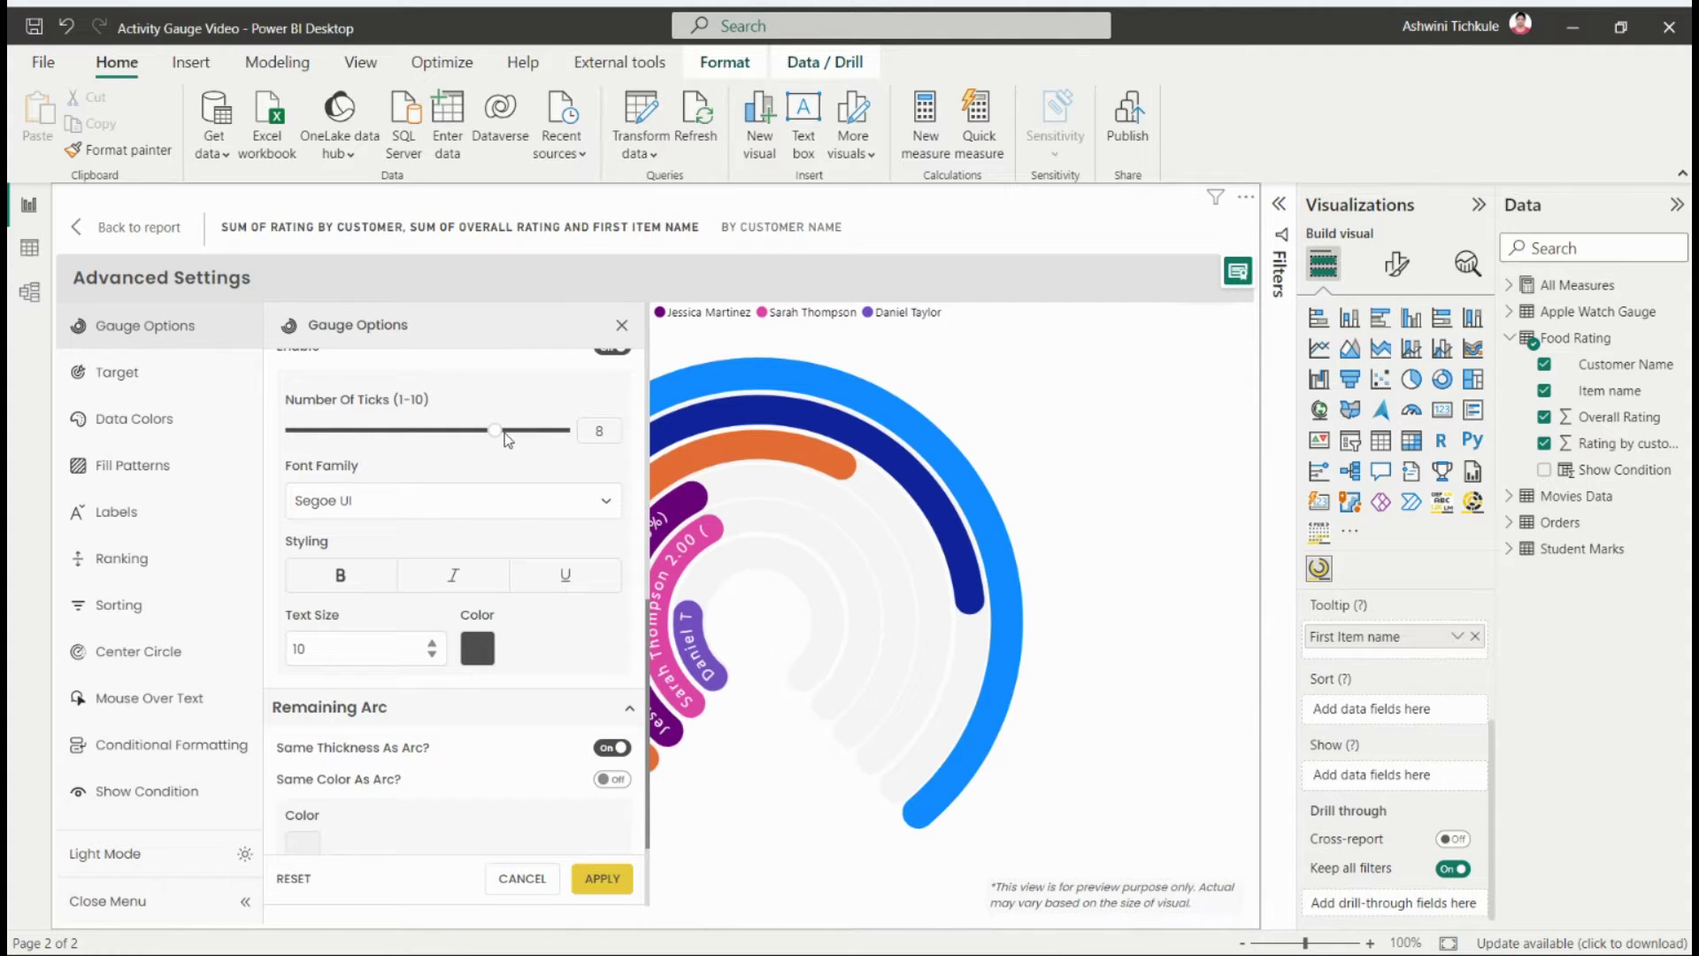
pyautogui.click(605, 876)
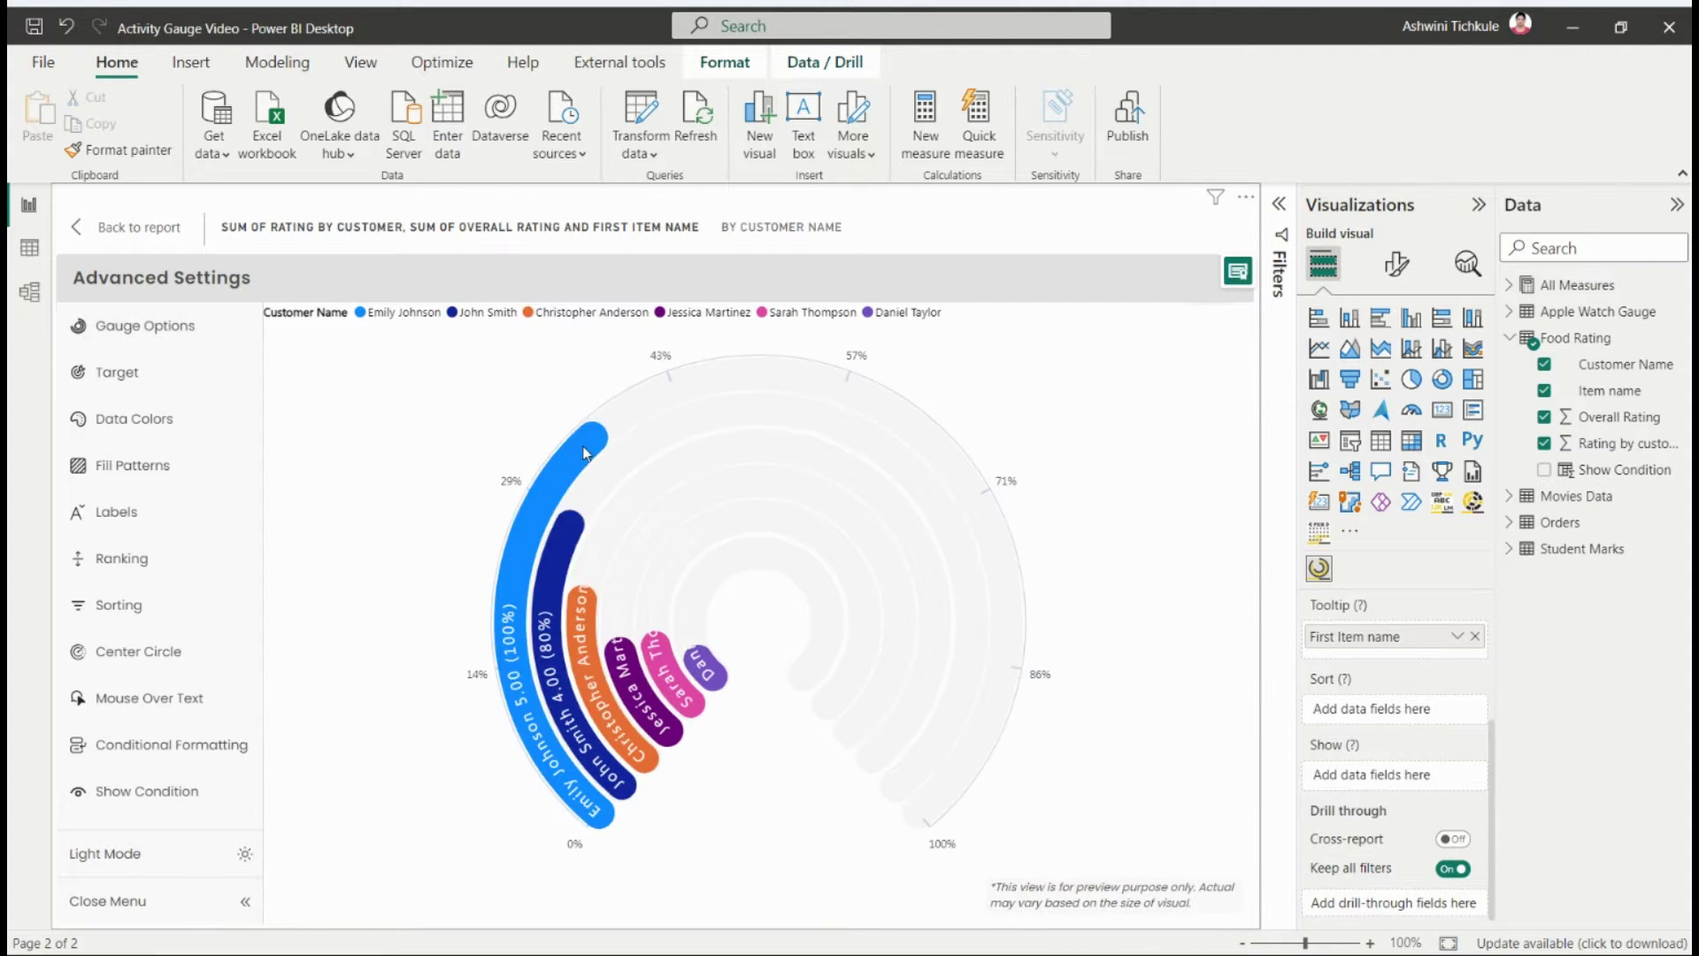
# Step: Turn off same thickness as arc for the remaining arc and apply a width of 3
pyautogui.click(197, 329)
pyautogui.scroll(-12, 301, 502)
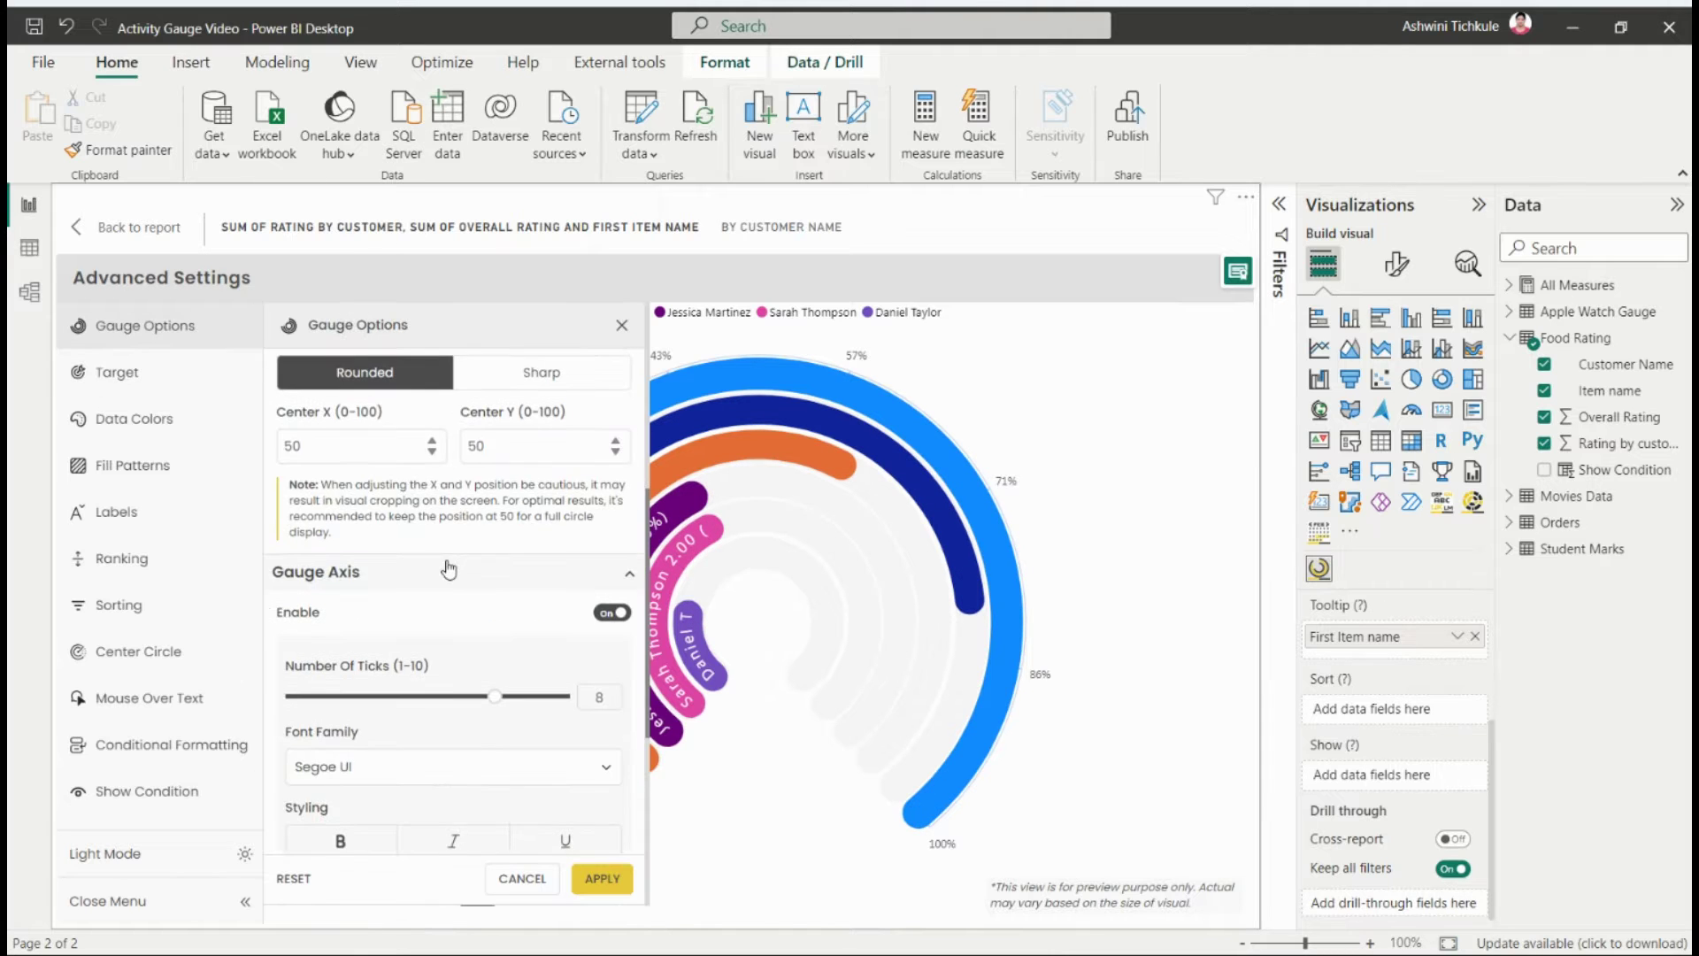
pyautogui.click(609, 611)
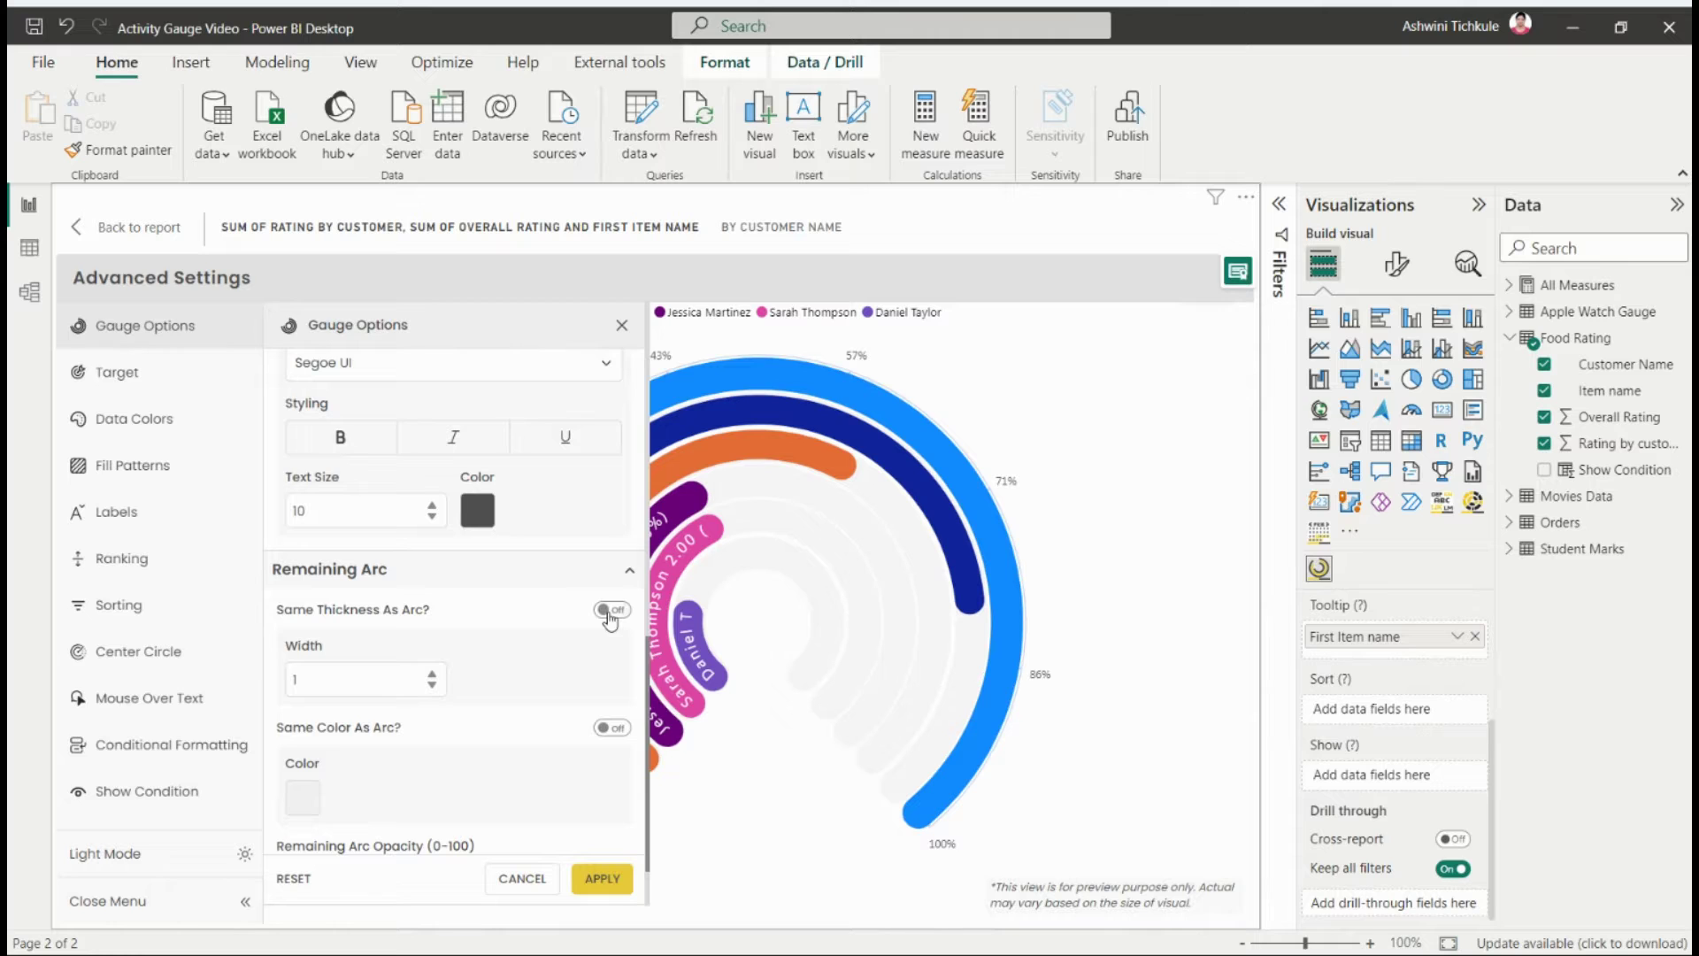
pyautogui.scroll(-1, 363, 606)
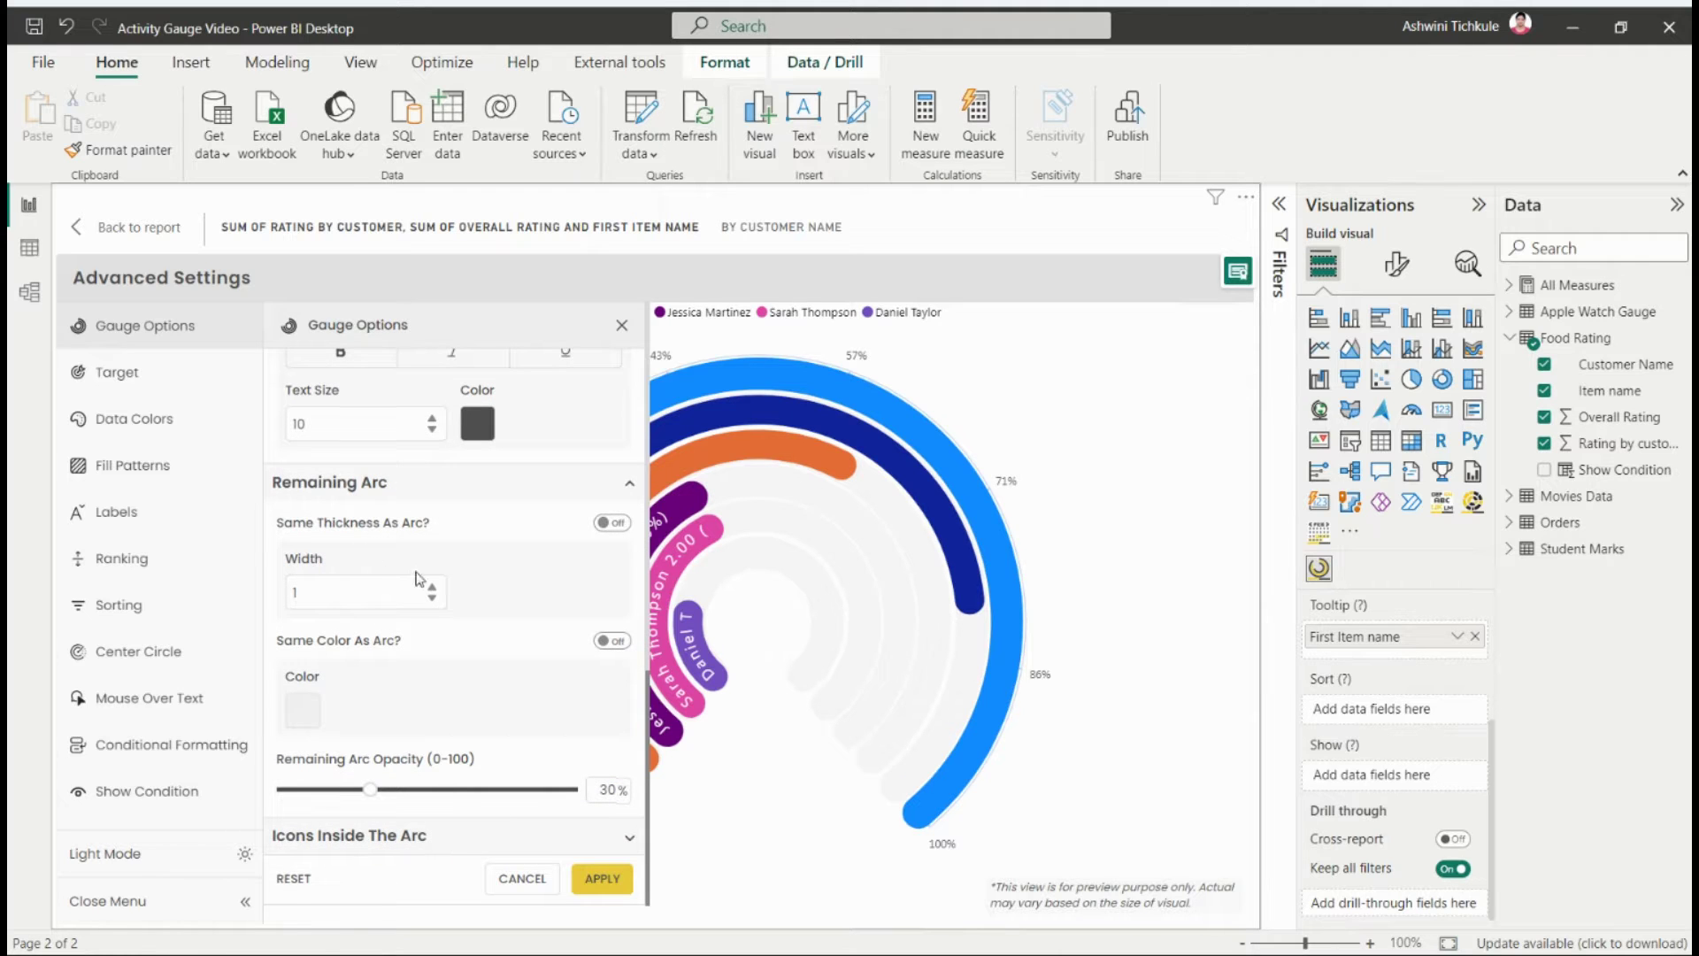
pyautogui.click(602, 879)
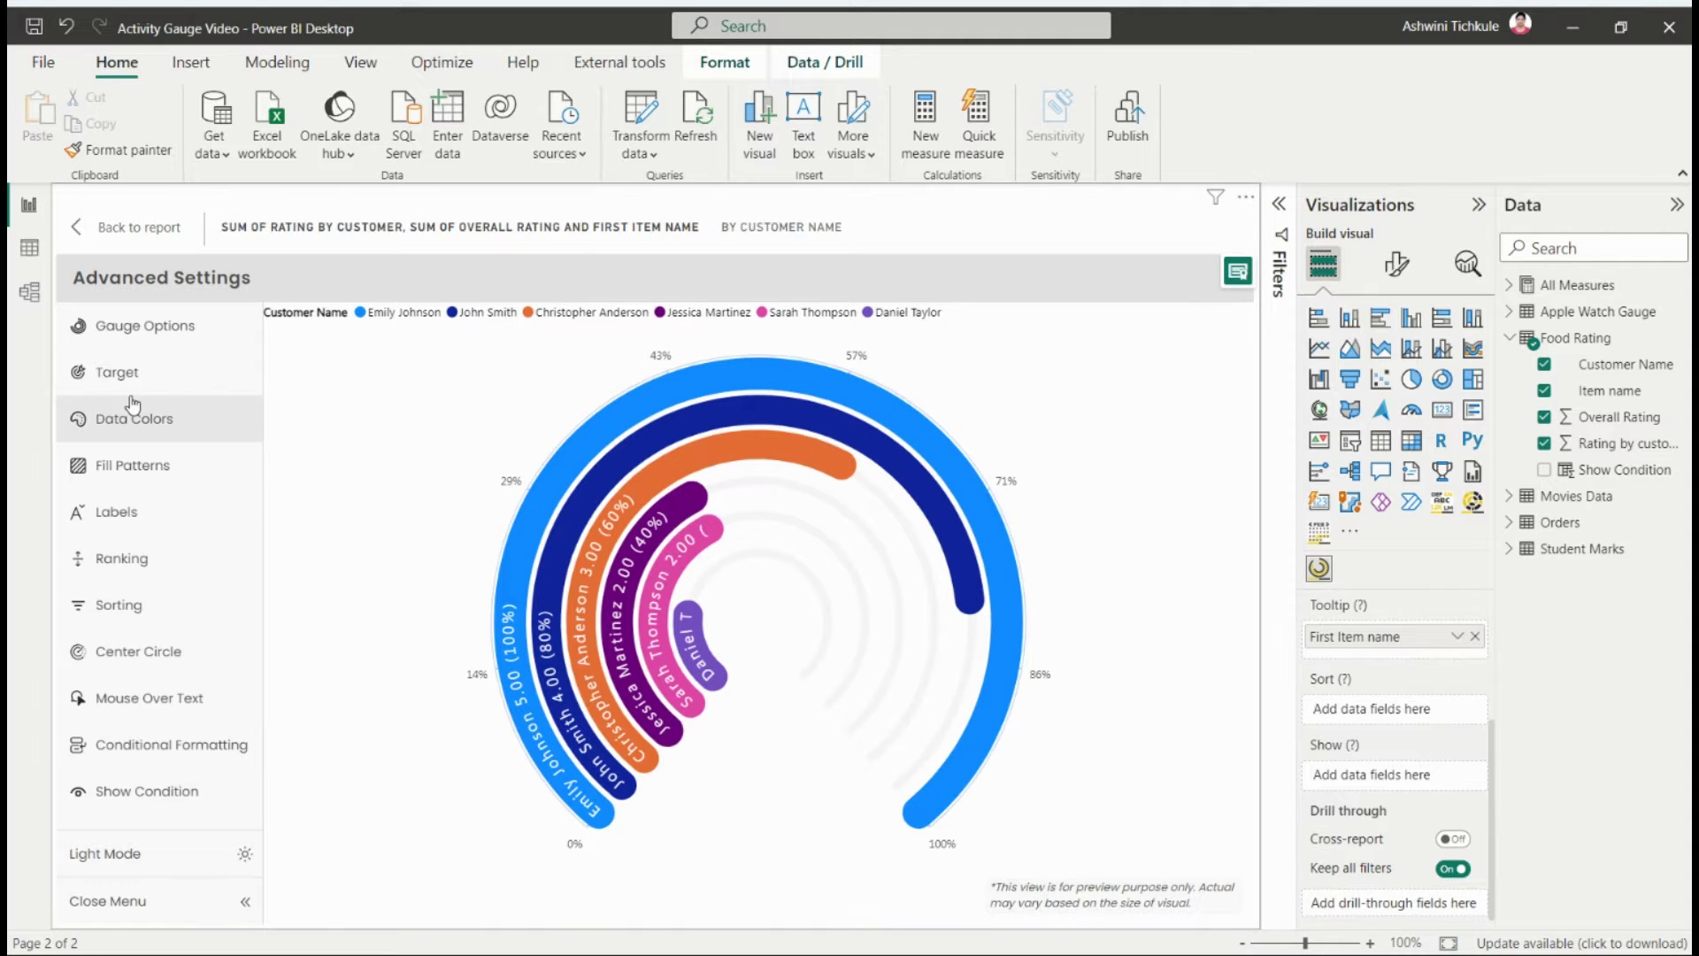
# Step: Change the remaining arc's color to a light purple at 100% opacity and apply it
pyautogui.click(133, 326)
pyautogui.scroll(-10, 493, 630)
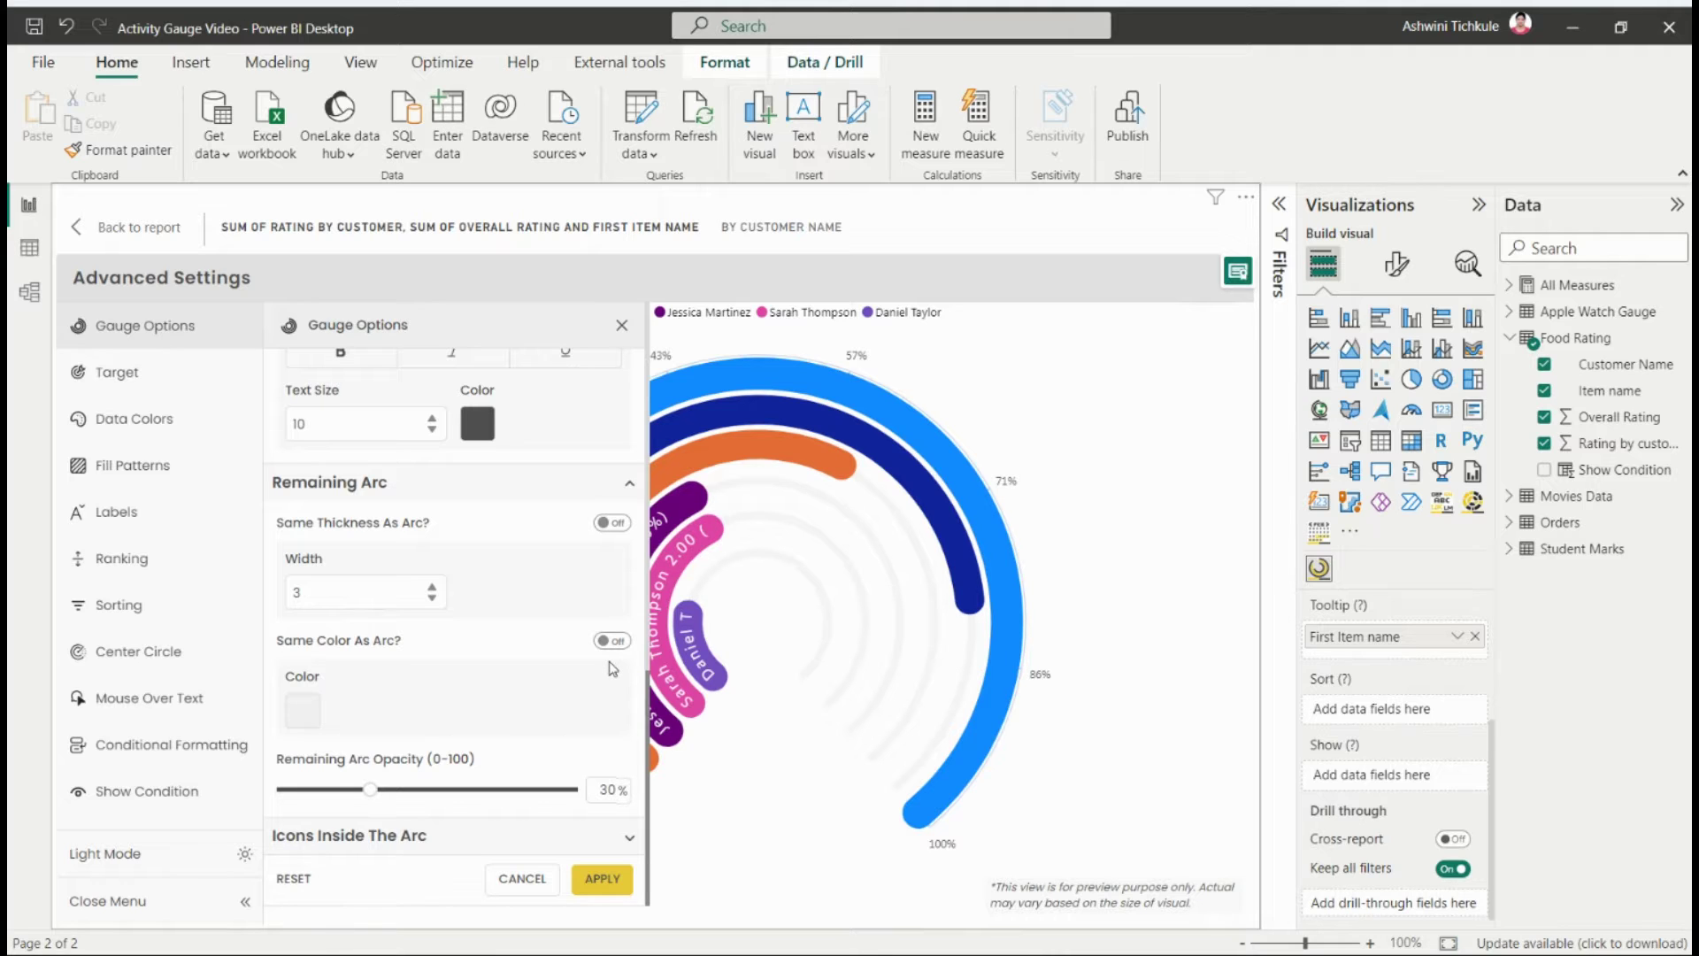
pyautogui.click(306, 719)
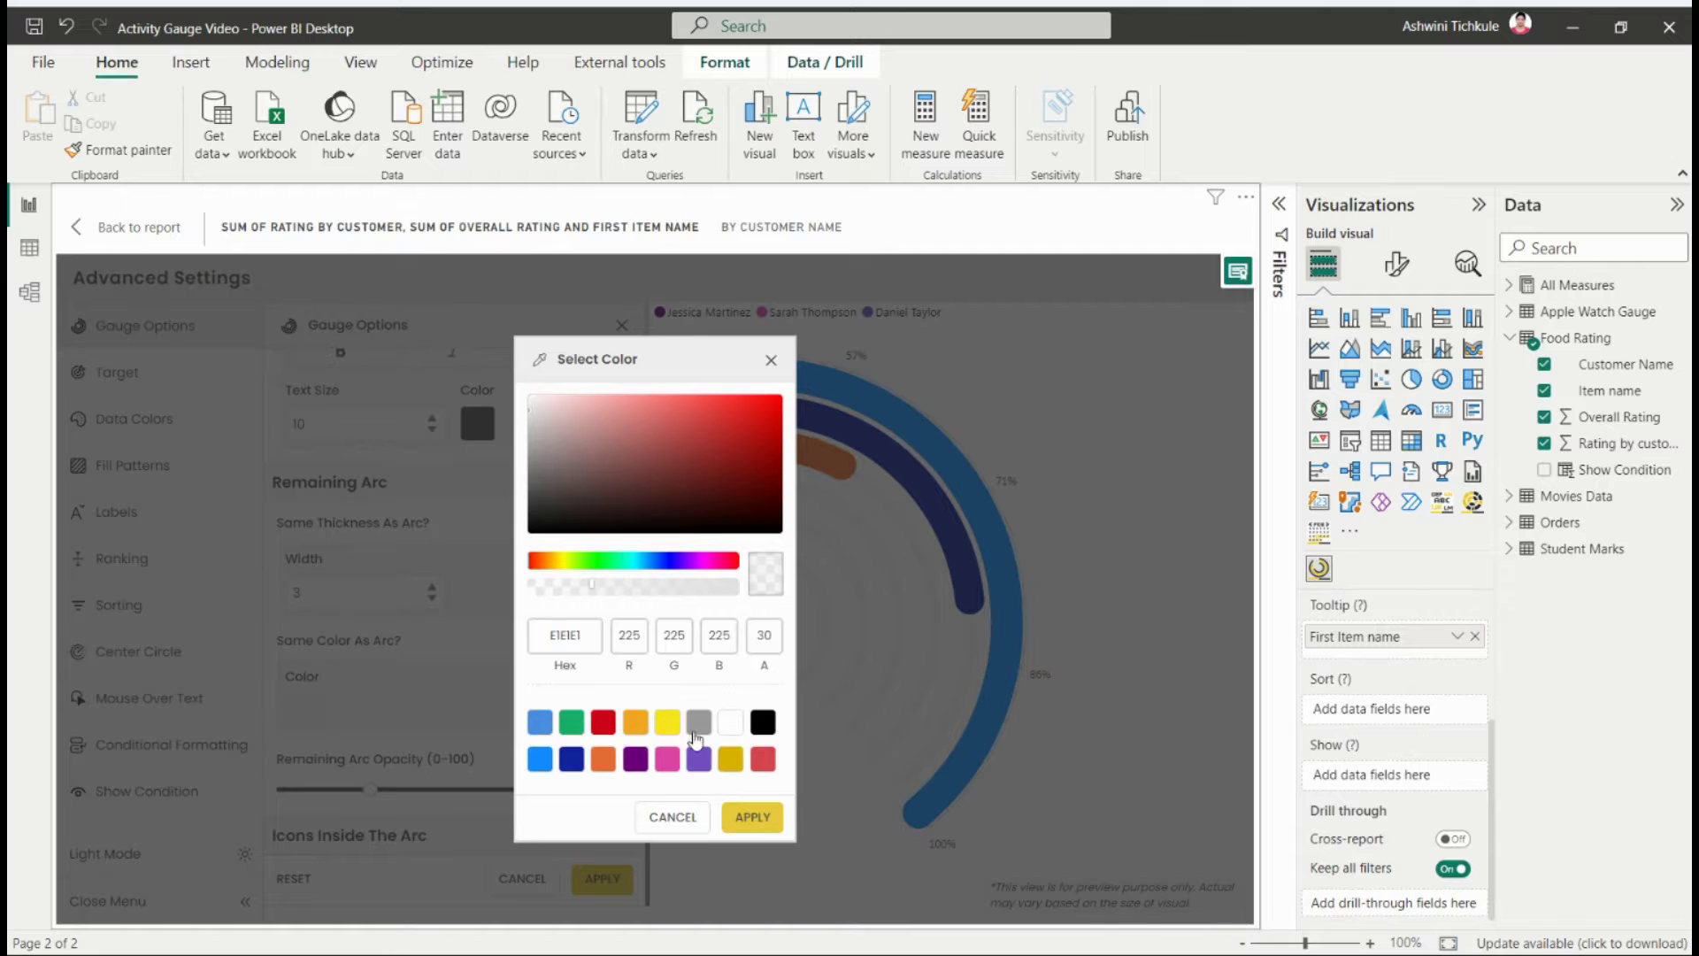
pyautogui.click(693, 761)
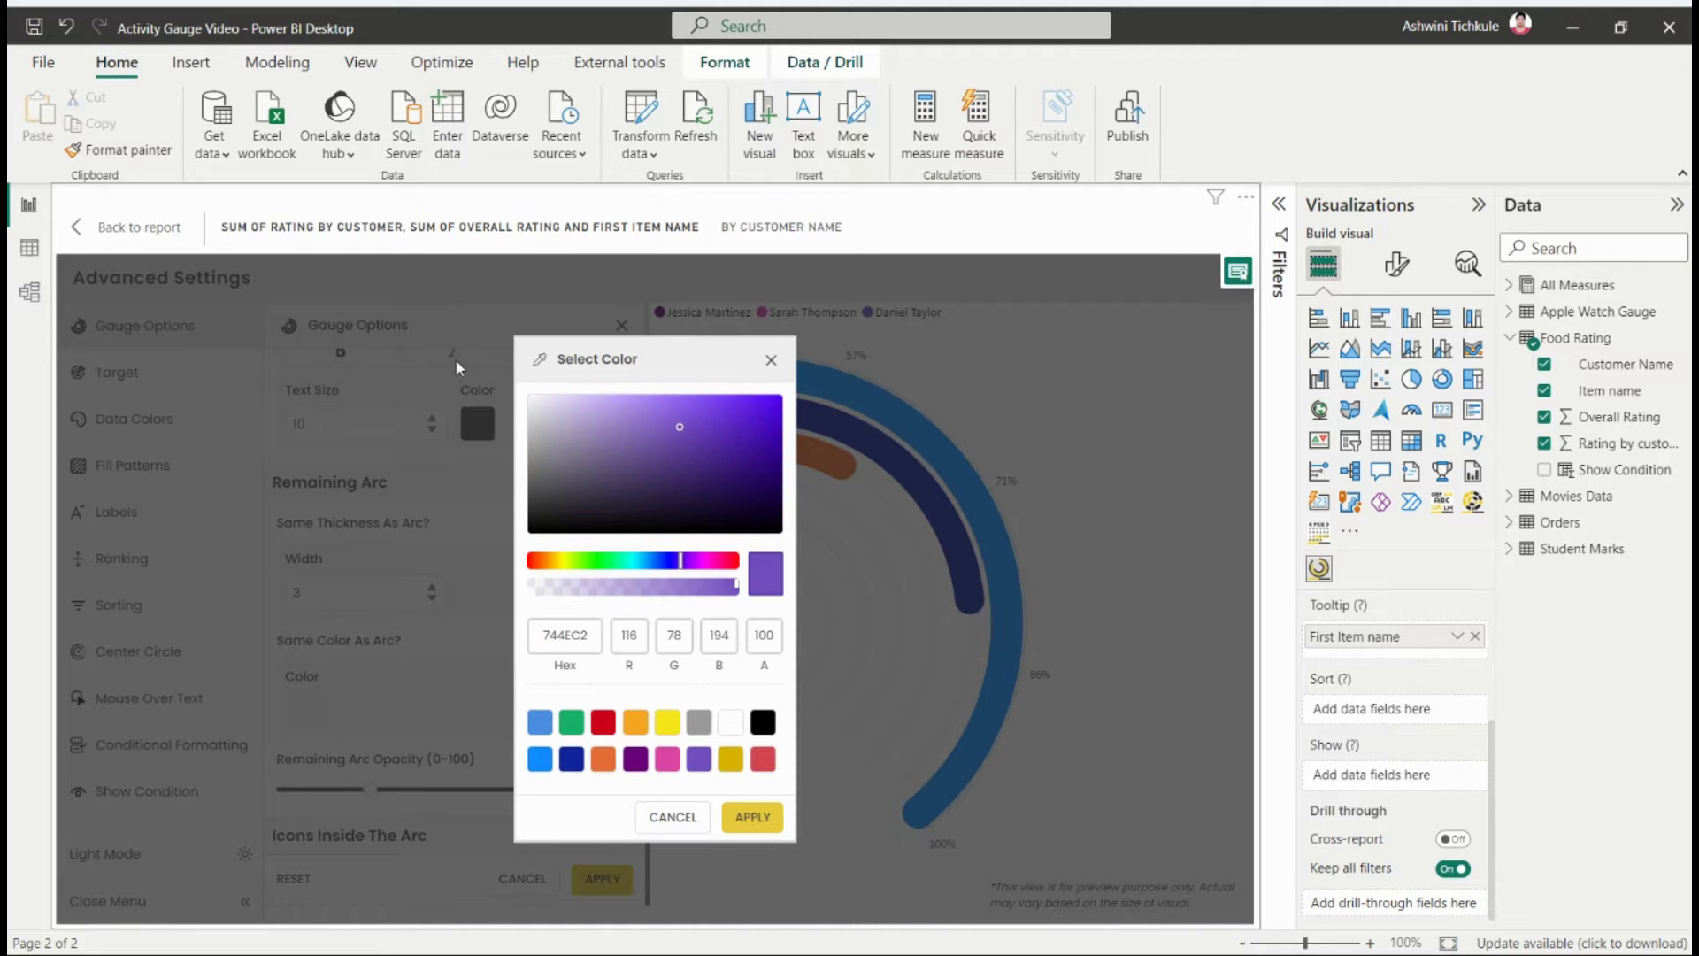
pyautogui.click(582, 402)
pyautogui.click(752, 815)
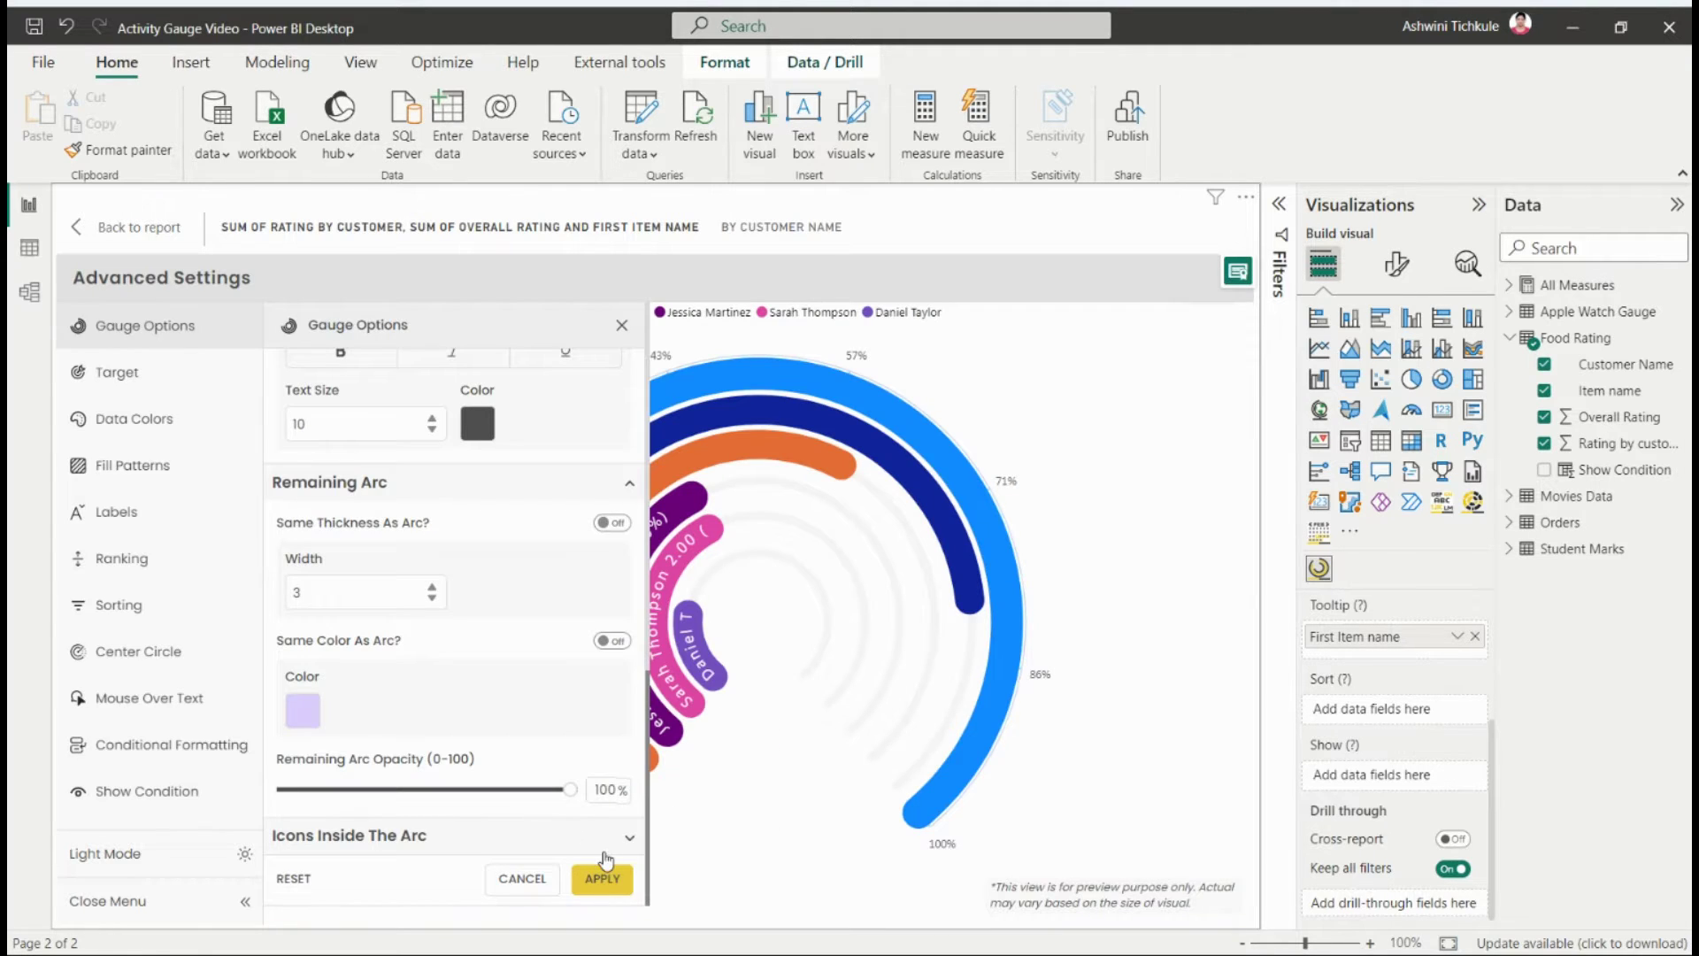
pyautogui.click(603, 879)
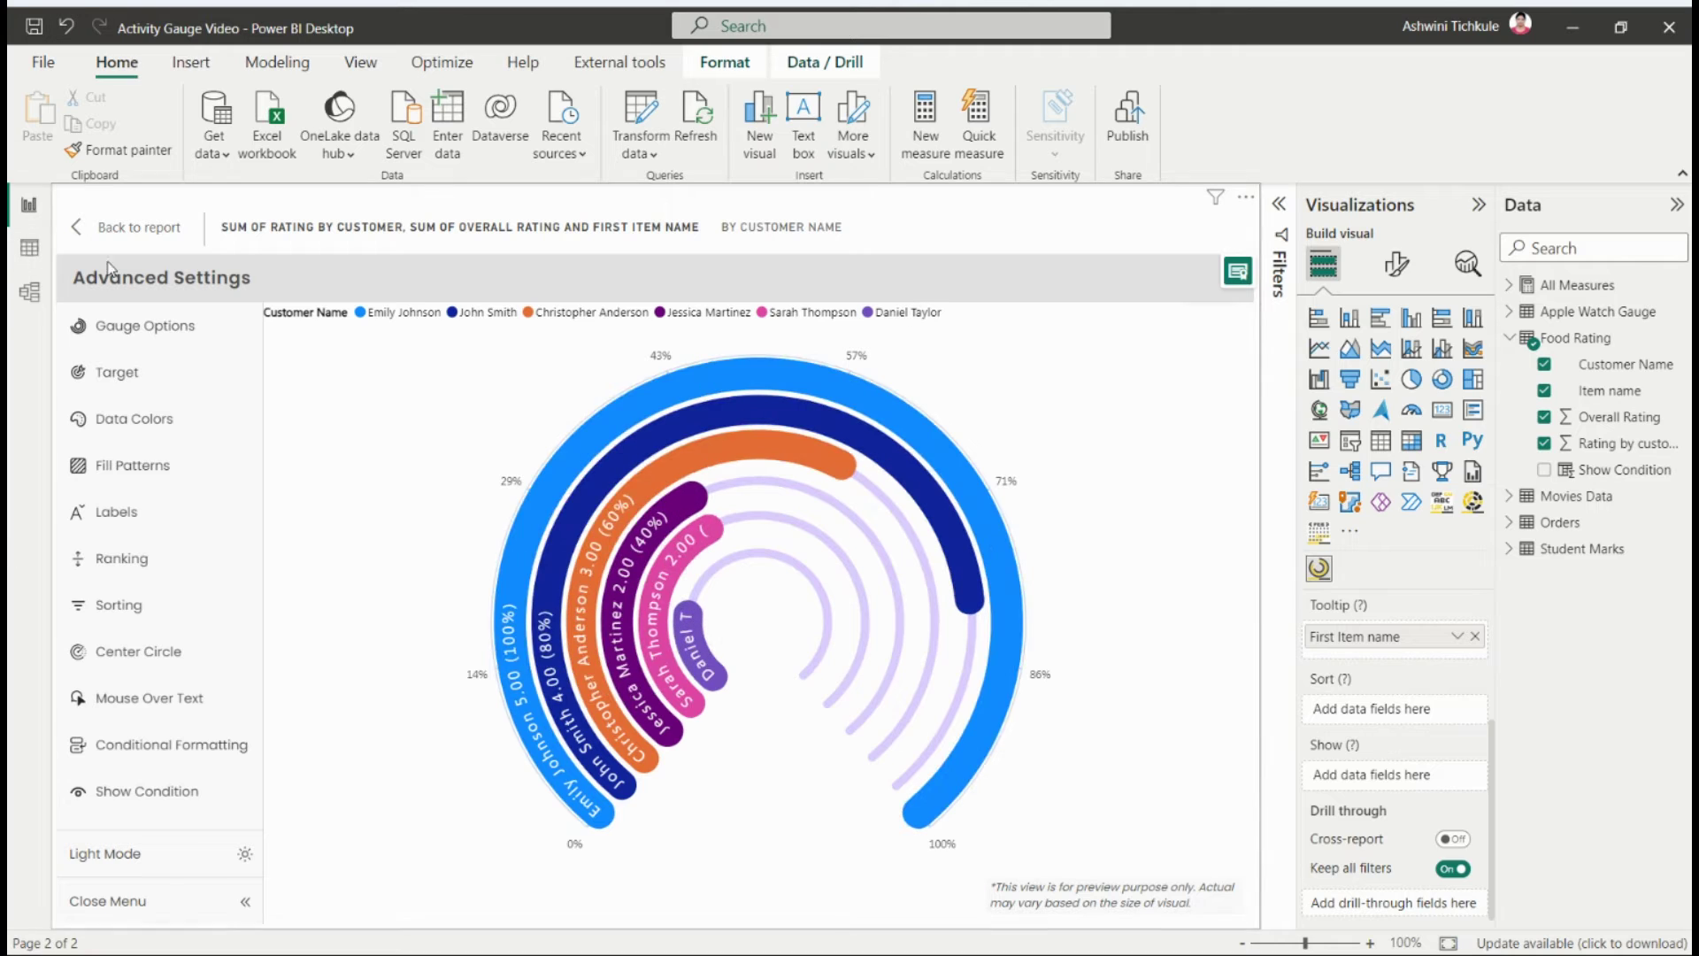
# Step: Enable icons inside the gauge arcs, using a single arrow icon at the arc start, and apply it
pyautogui.click(194, 348)
pyautogui.scroll(-10, 472, 635)
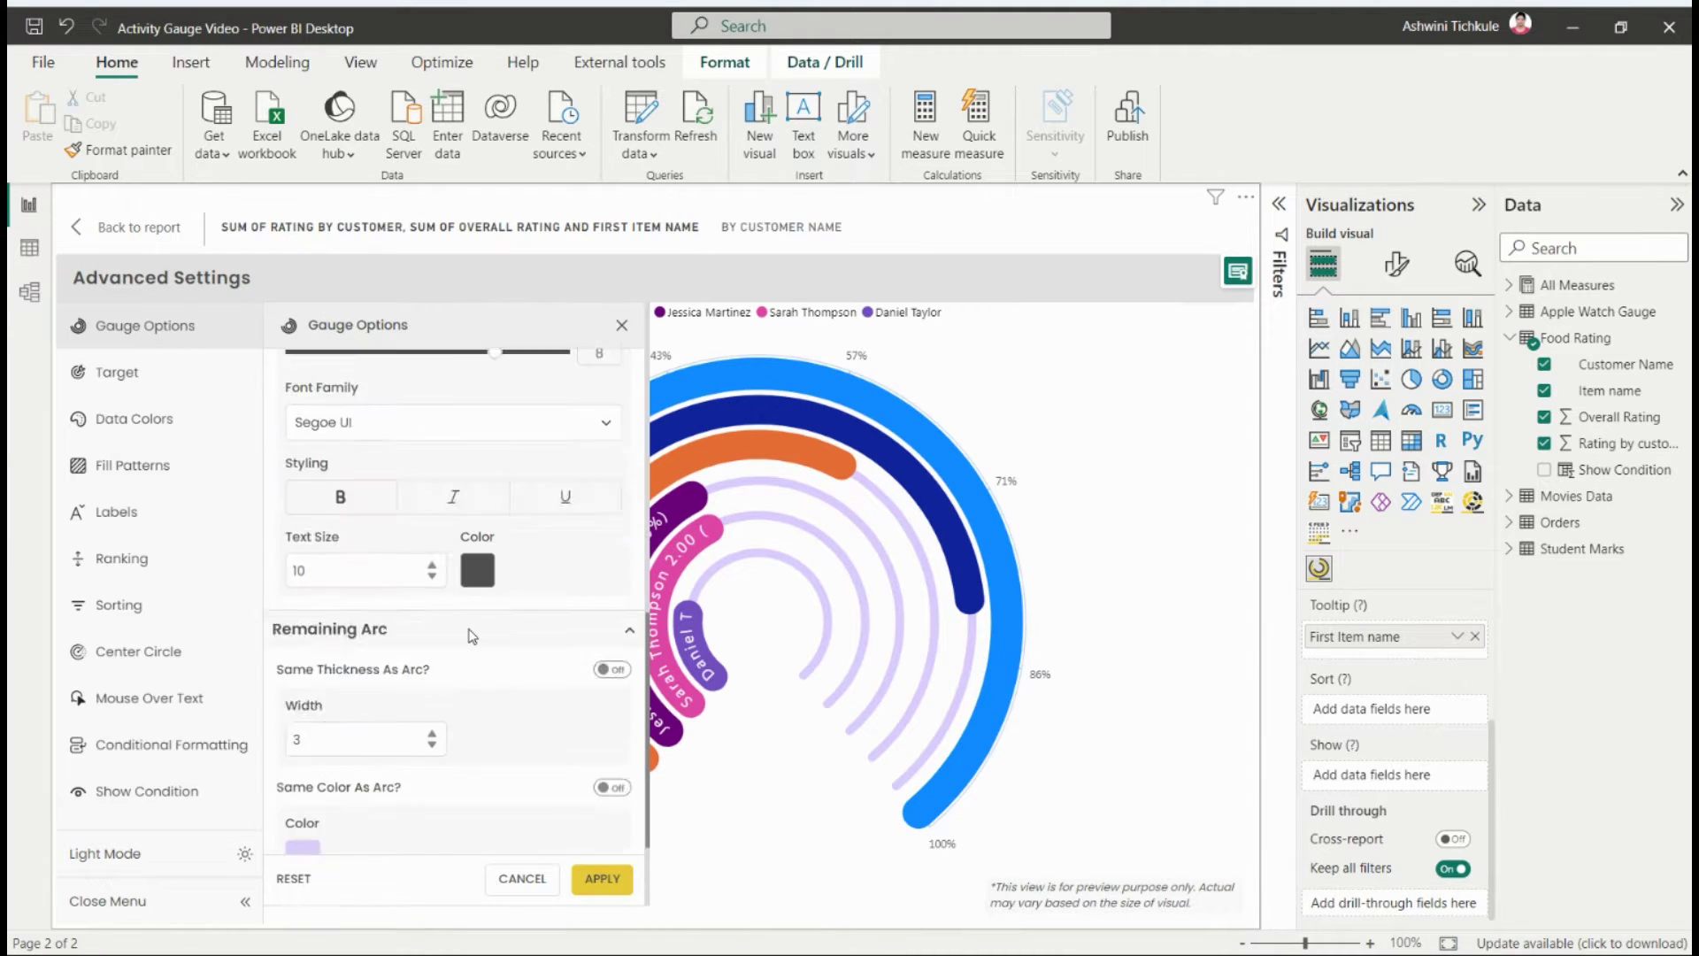
pyautogui.click(627, 838)
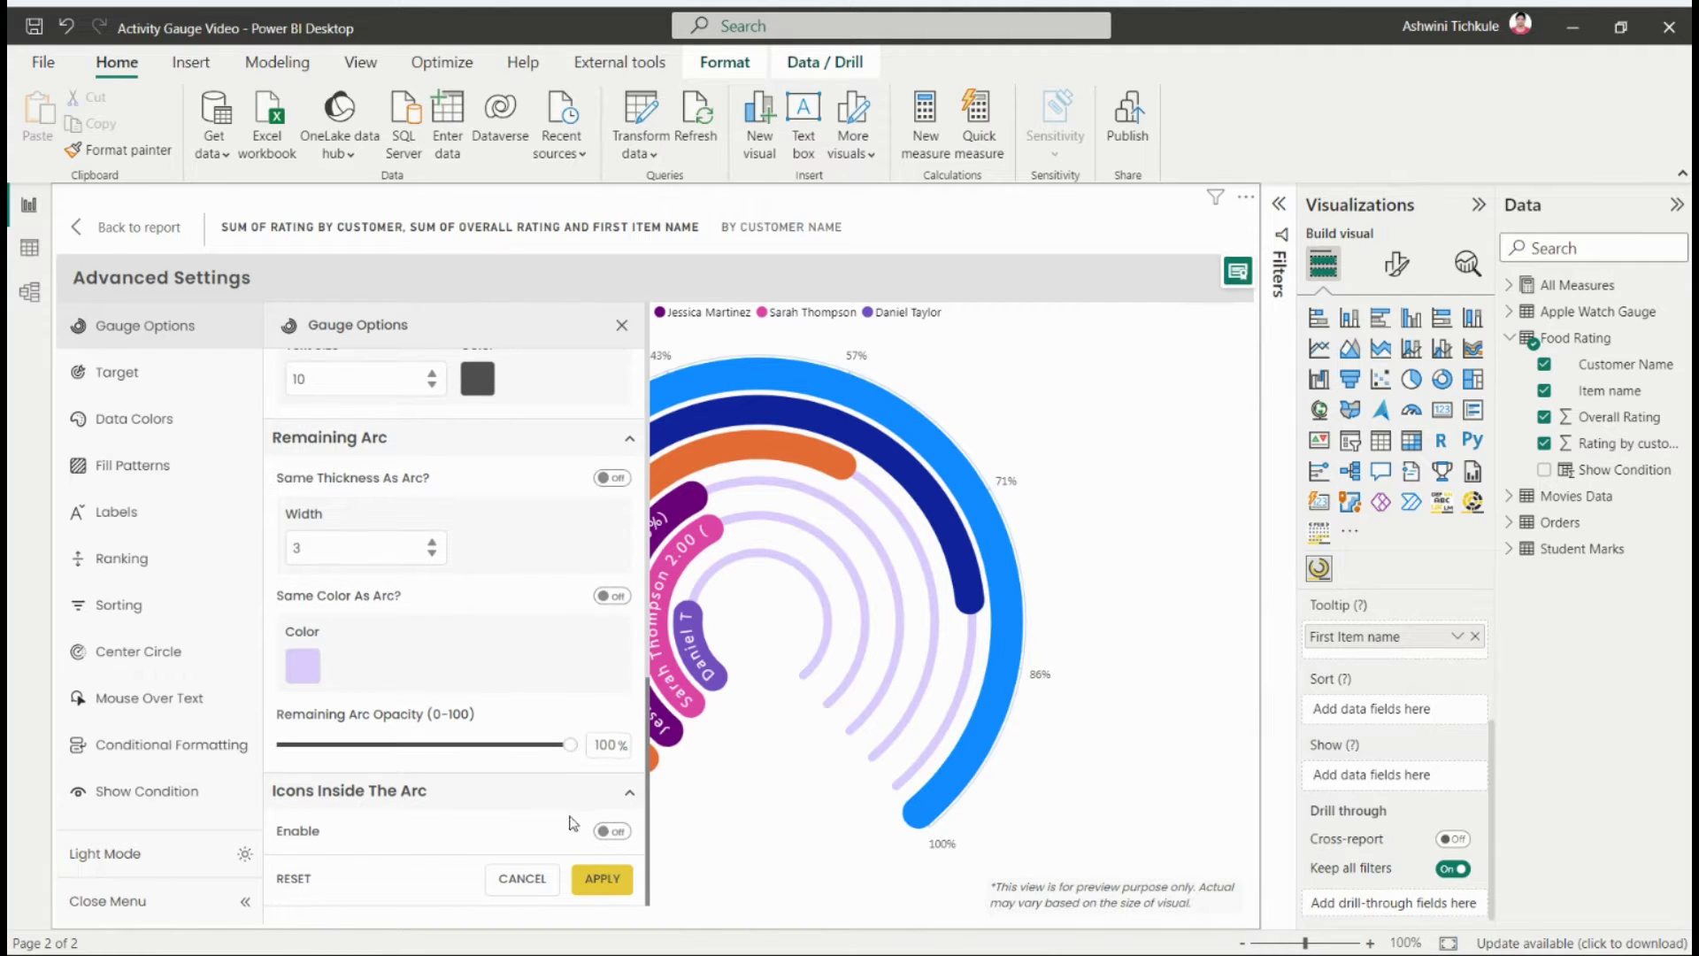
pyautogui.click(612, 831)
pyautogui.scroll(-4, 496, 752)
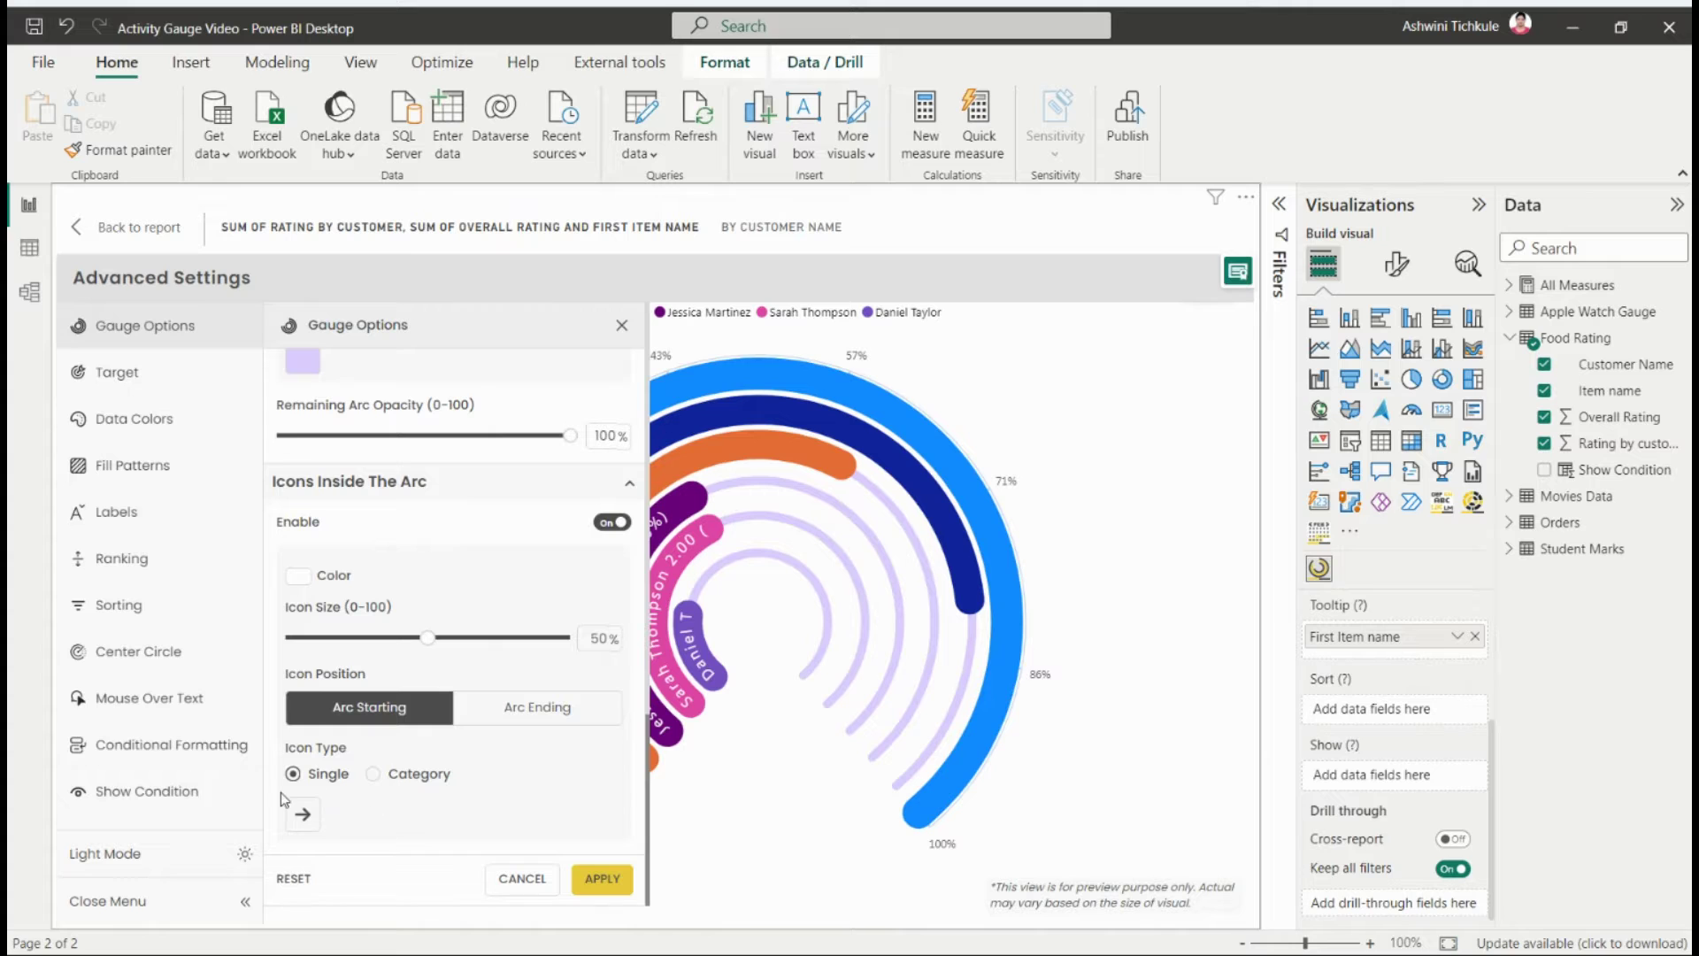
pyautogui.click(603, 880)
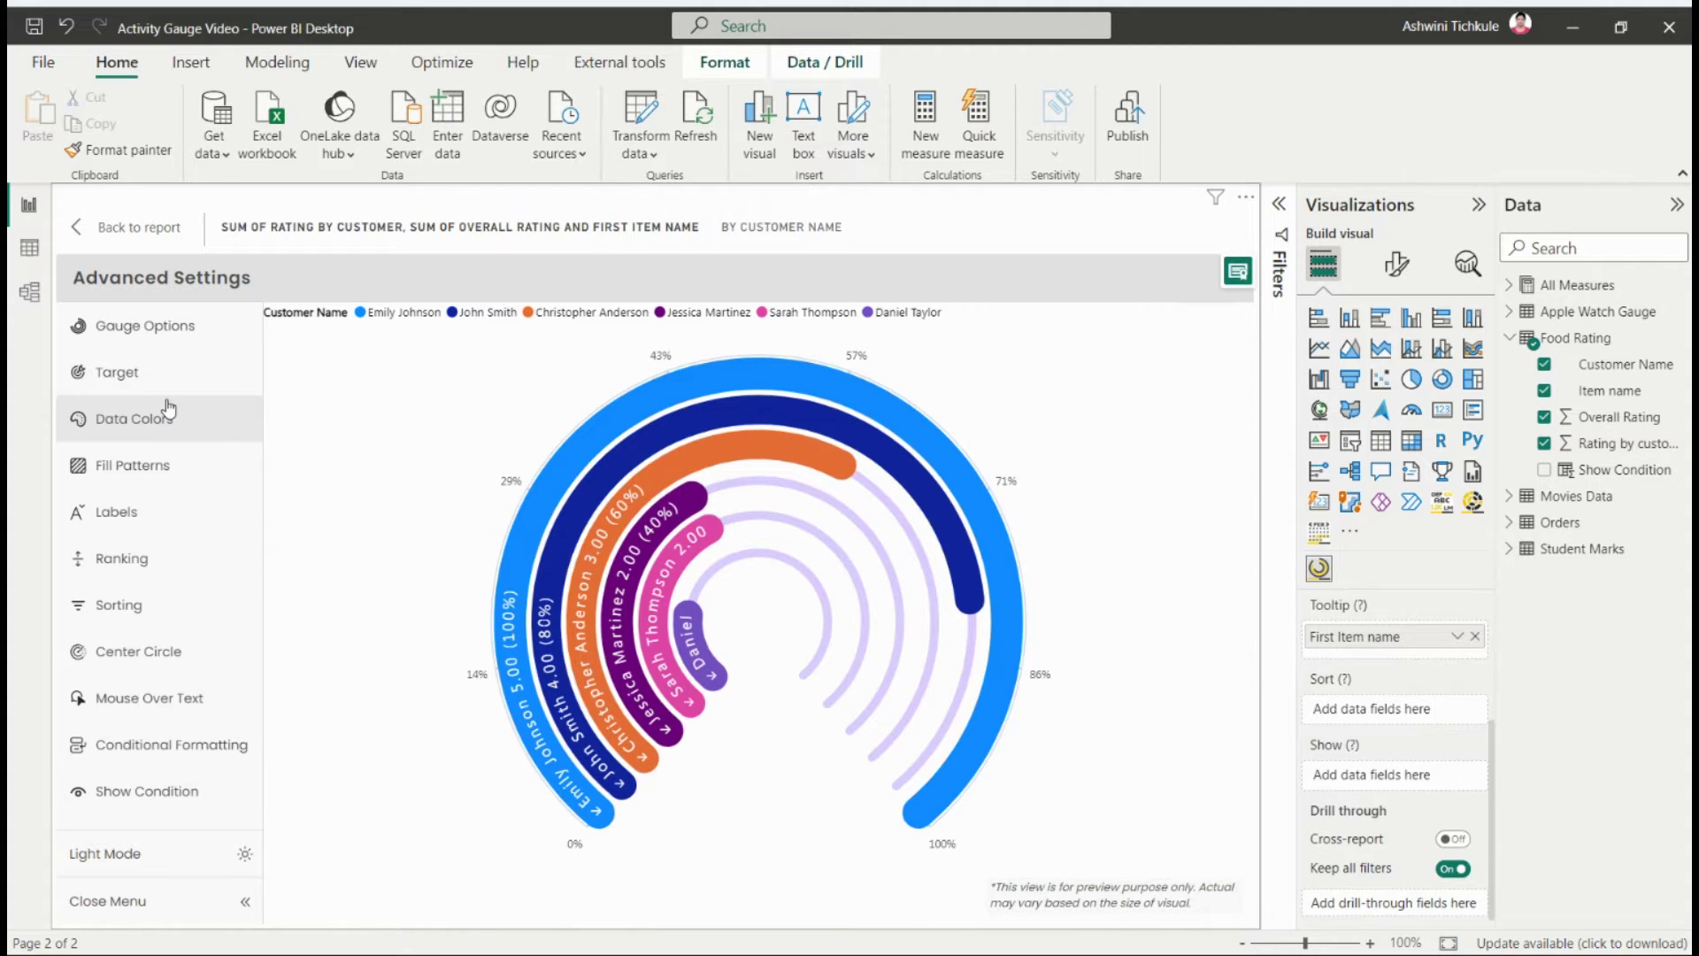
# Step: Switch the arc icon type to Category and assign a circle icon to the first listed customer
pyautogui.click(170, 328)
pyautogui.scroll(-5, 416, 659)
pyautogui.scroll(-8, 427, 640)
pyautogui.click(378, 777)
pyautogui.scroll(-4, 543, 731)
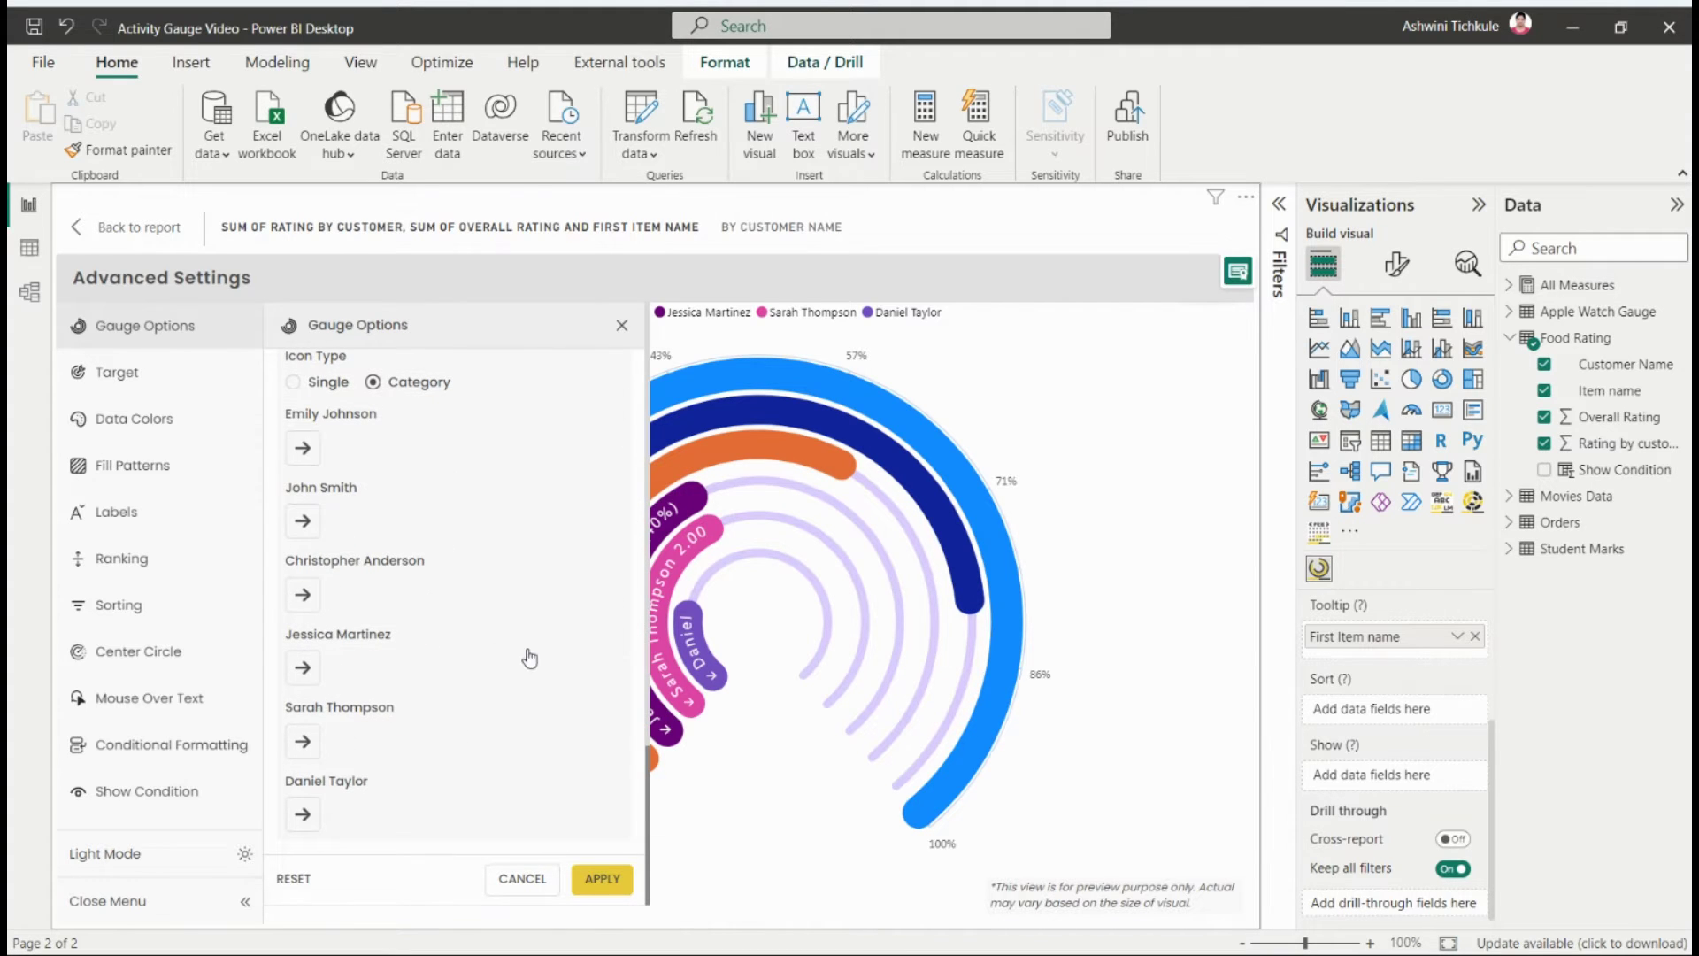
pyautogui.click(442, 669)
pyautogui.click(556, 549)
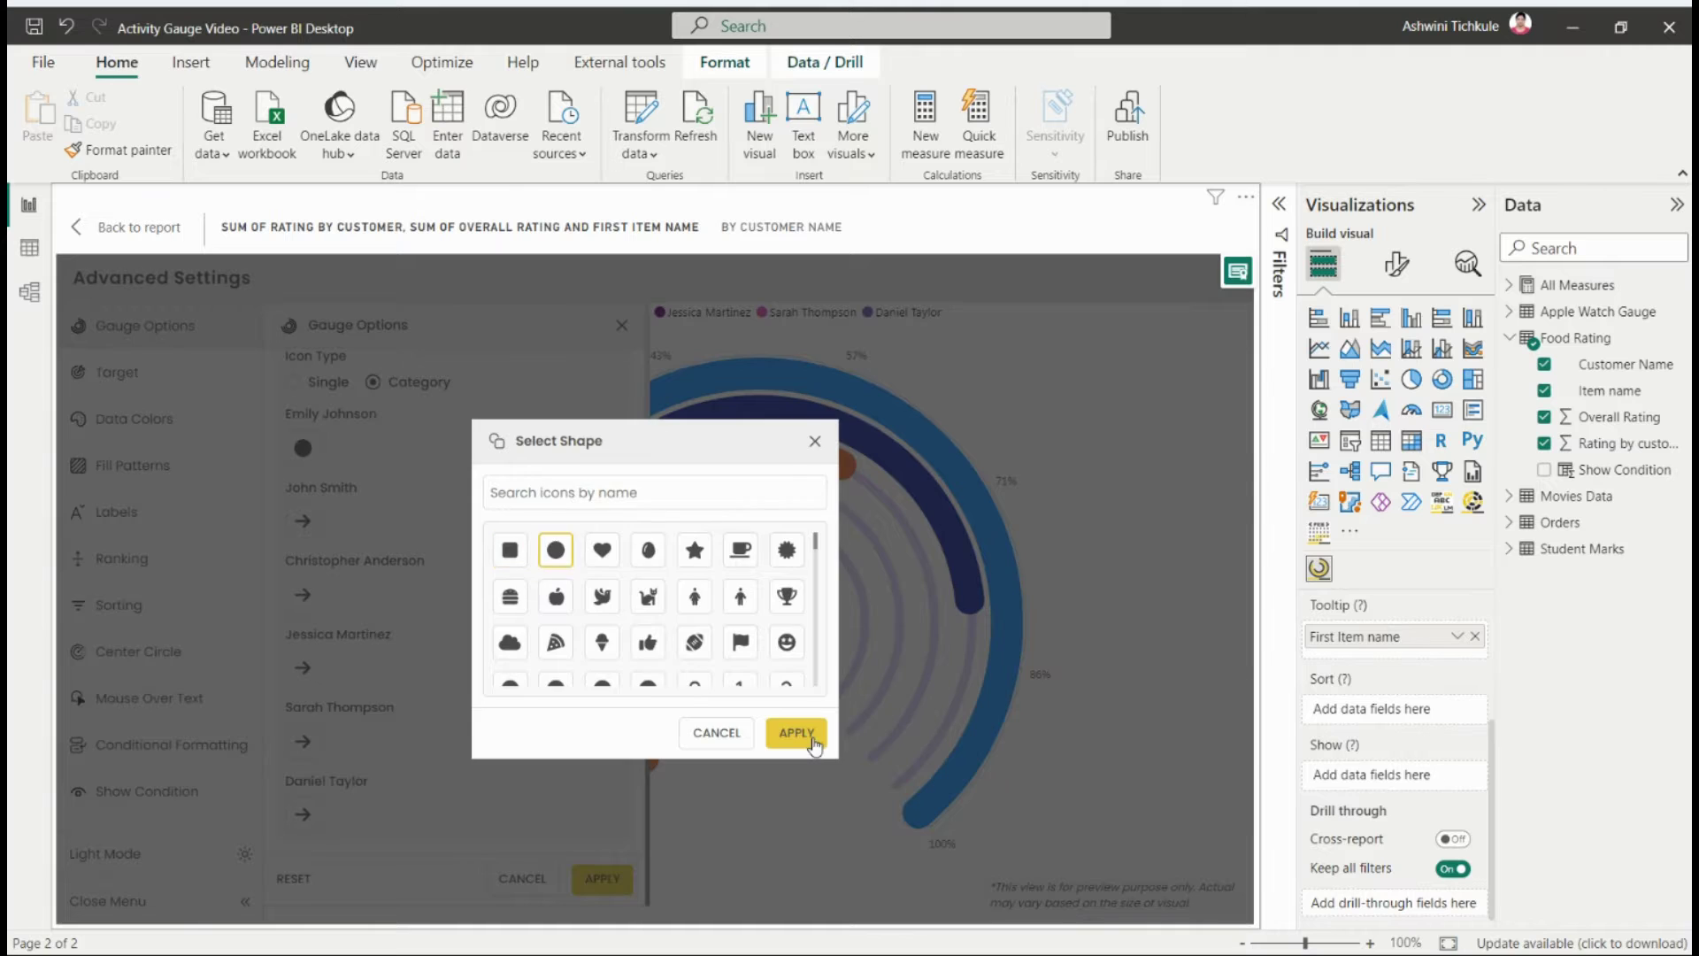
pyautogui.click(796, 732)
# Step: Assign a person icon to the second listed customer and a star icon to the third
pyautogui.click(302, 529)
pyautogui.click(695, 595)
pyautogui.click(795, 733)
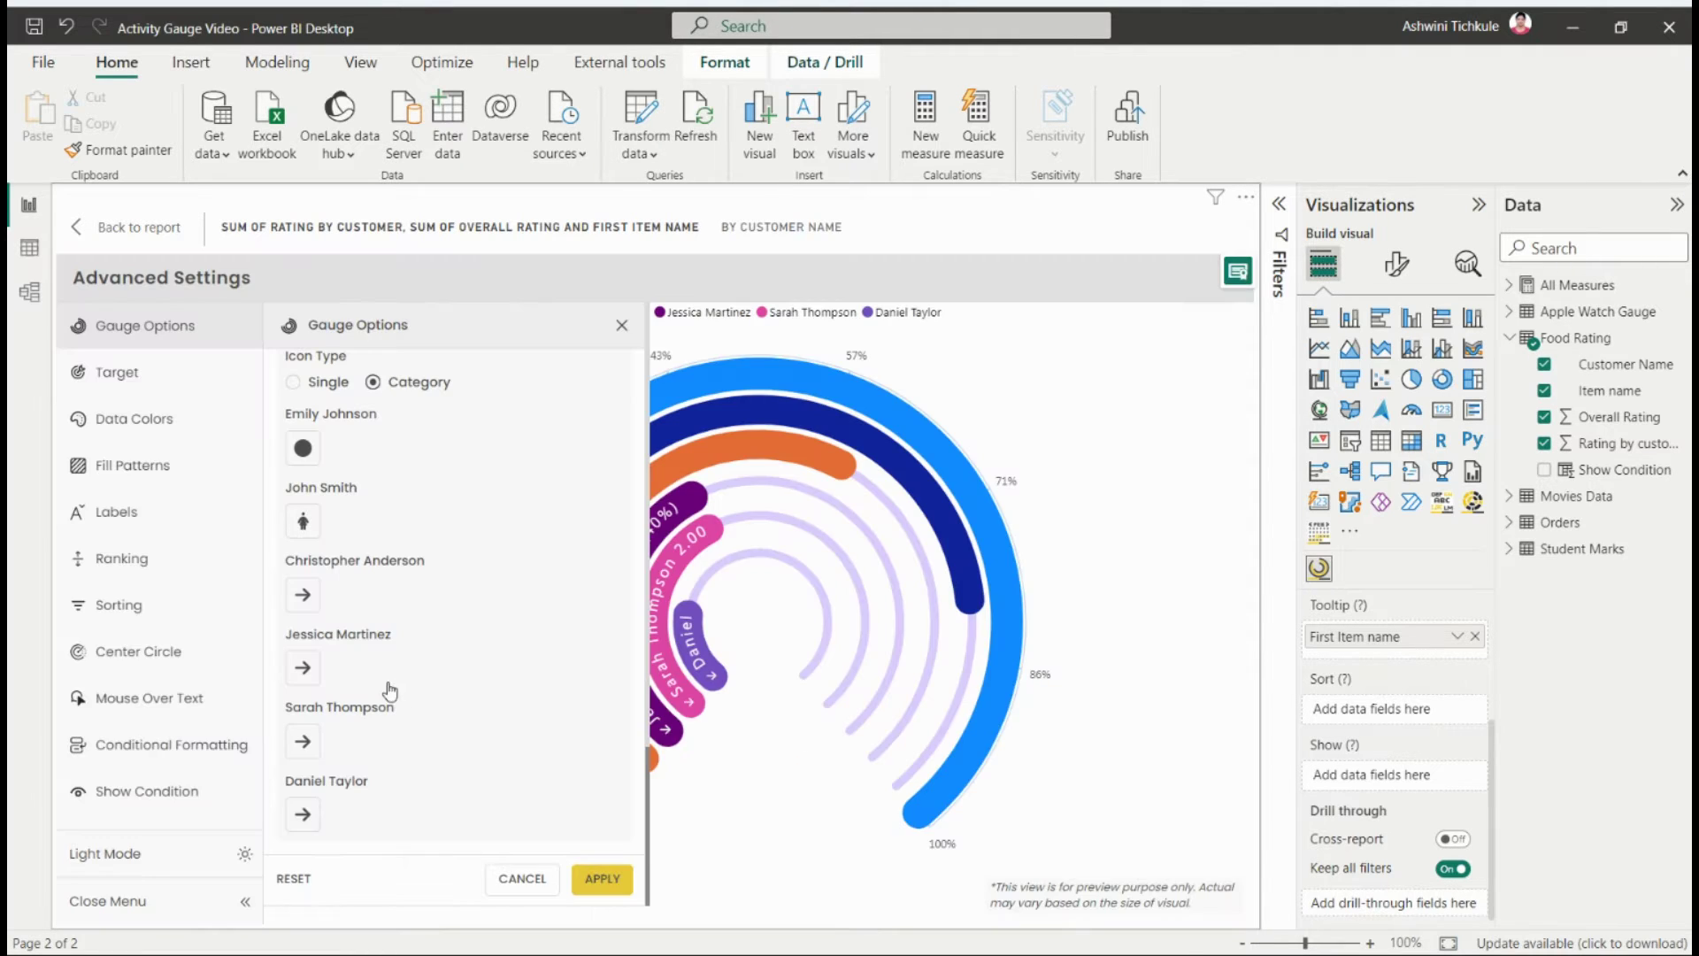
pyautogui.click(338, 600)
pyautogui.click(695, 549)
pyautogui.click(795, 733)
# Step: Set the icon position to Arc Ending and apply the icon settings to the gauge
pyautogui.scroll(2, 450, 563)
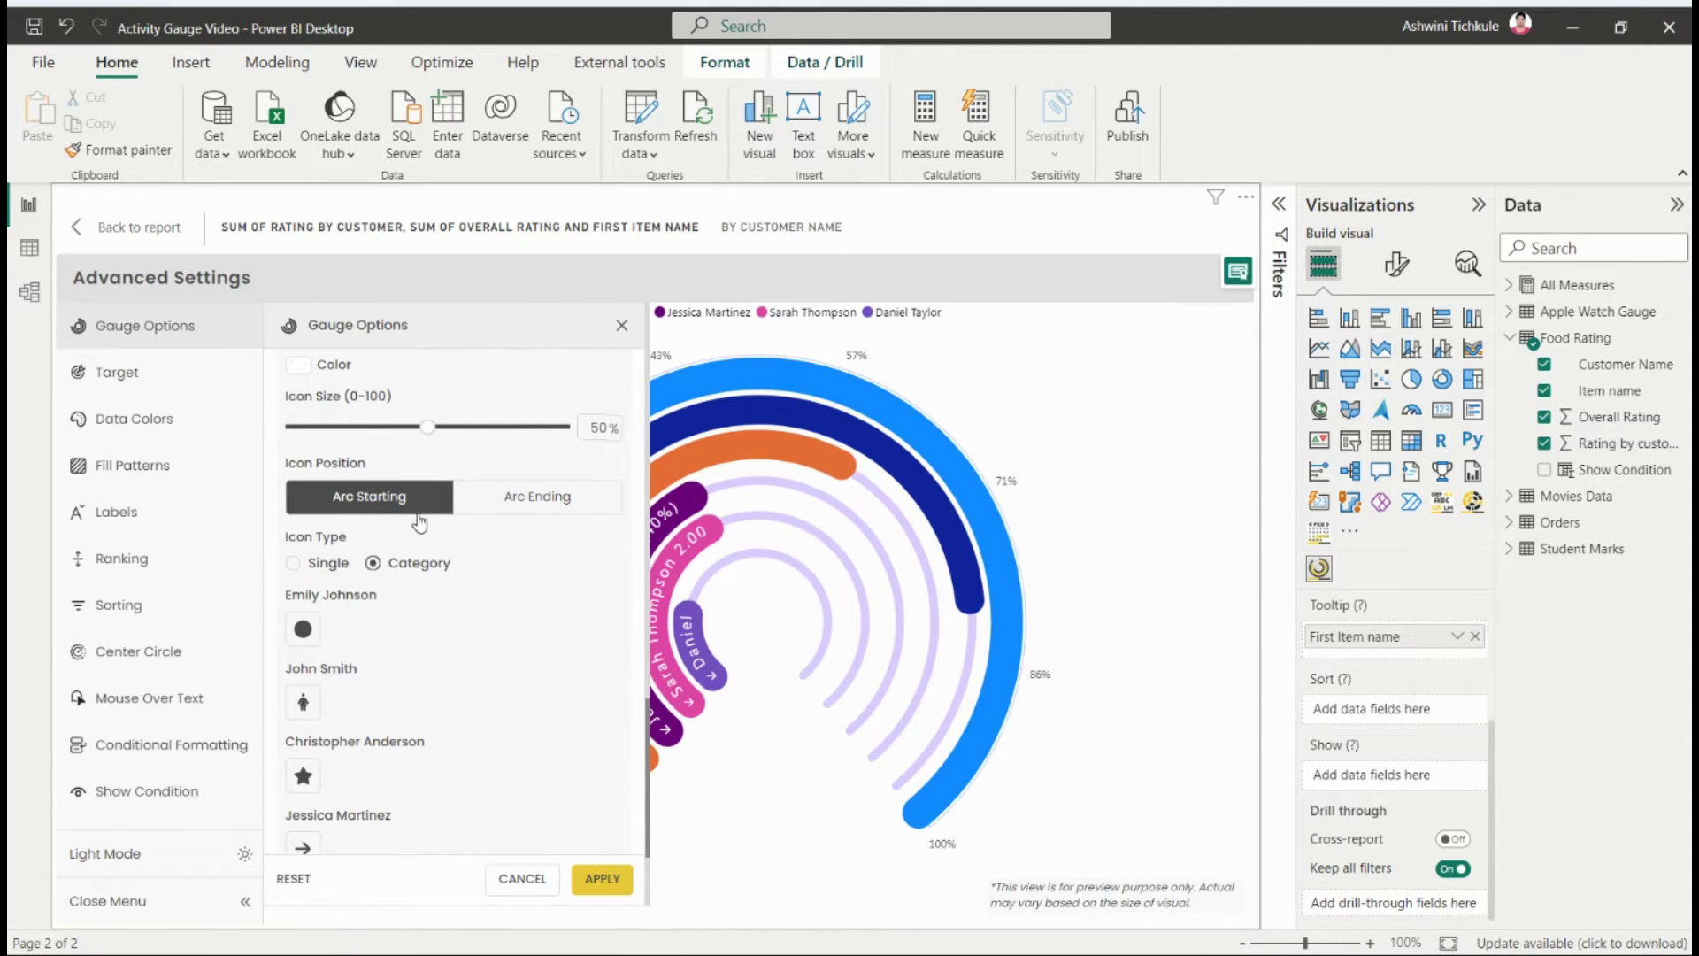
pyautogui.click(541, 499)
pyautogui.click(598, 878)
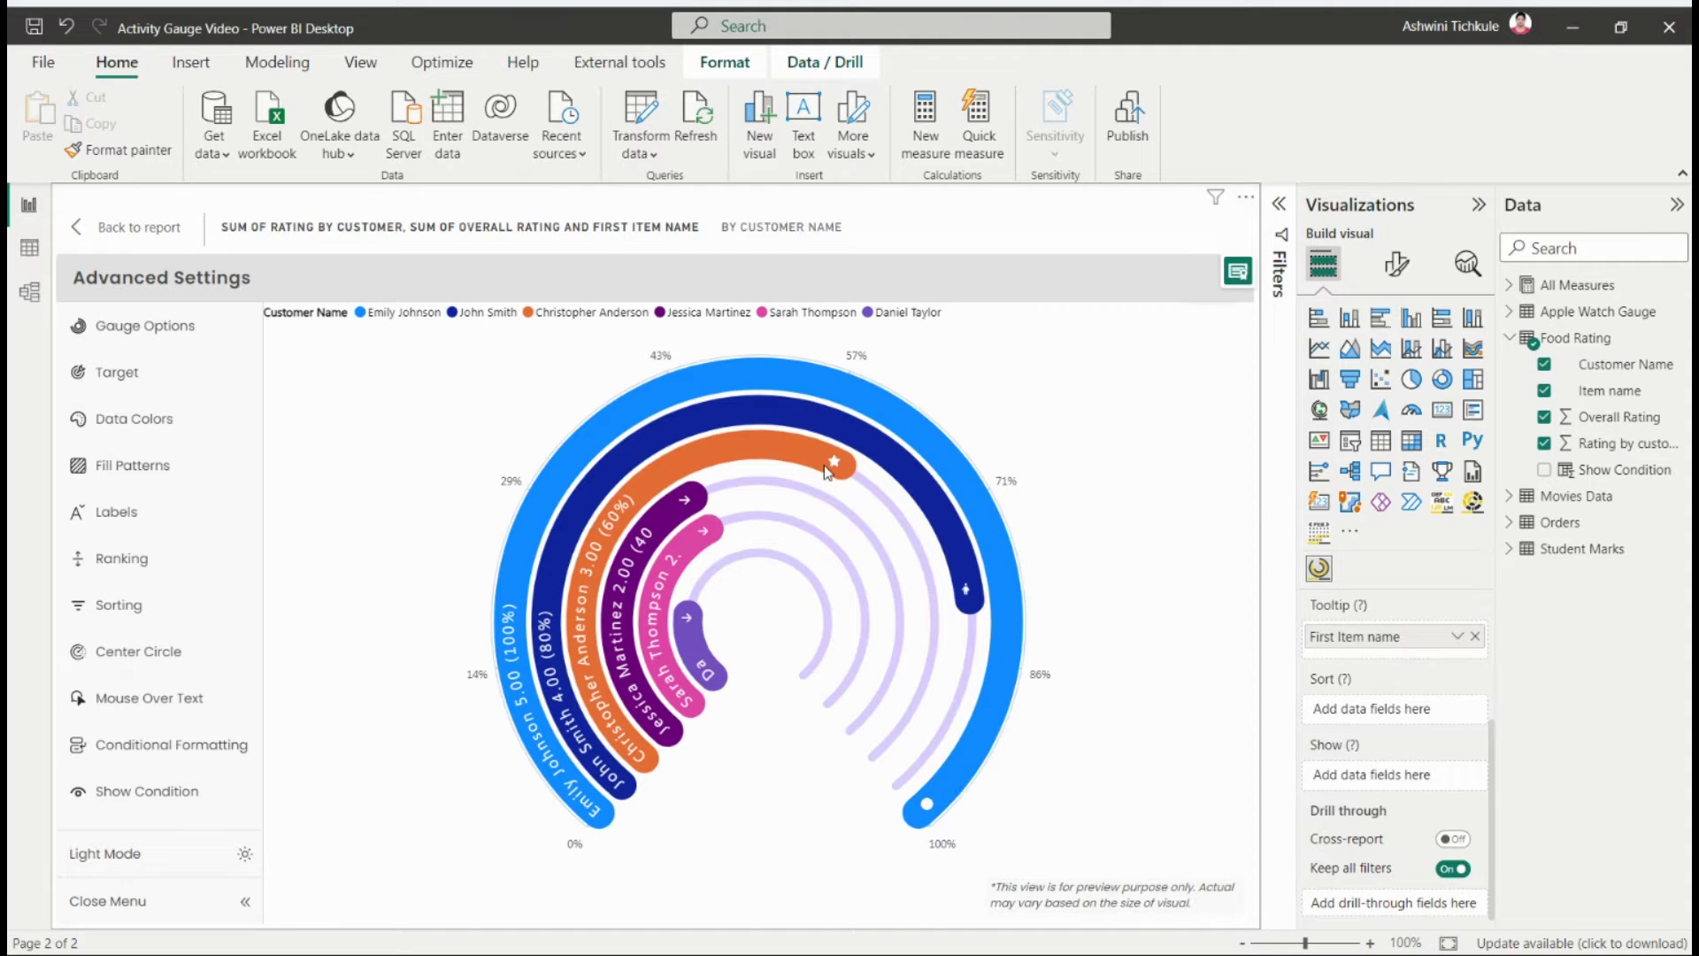
# Step: Set the gauge target to Sum of all values and apply it
pyautogui.click(121, 378)
pyautogui.click(371, 412)
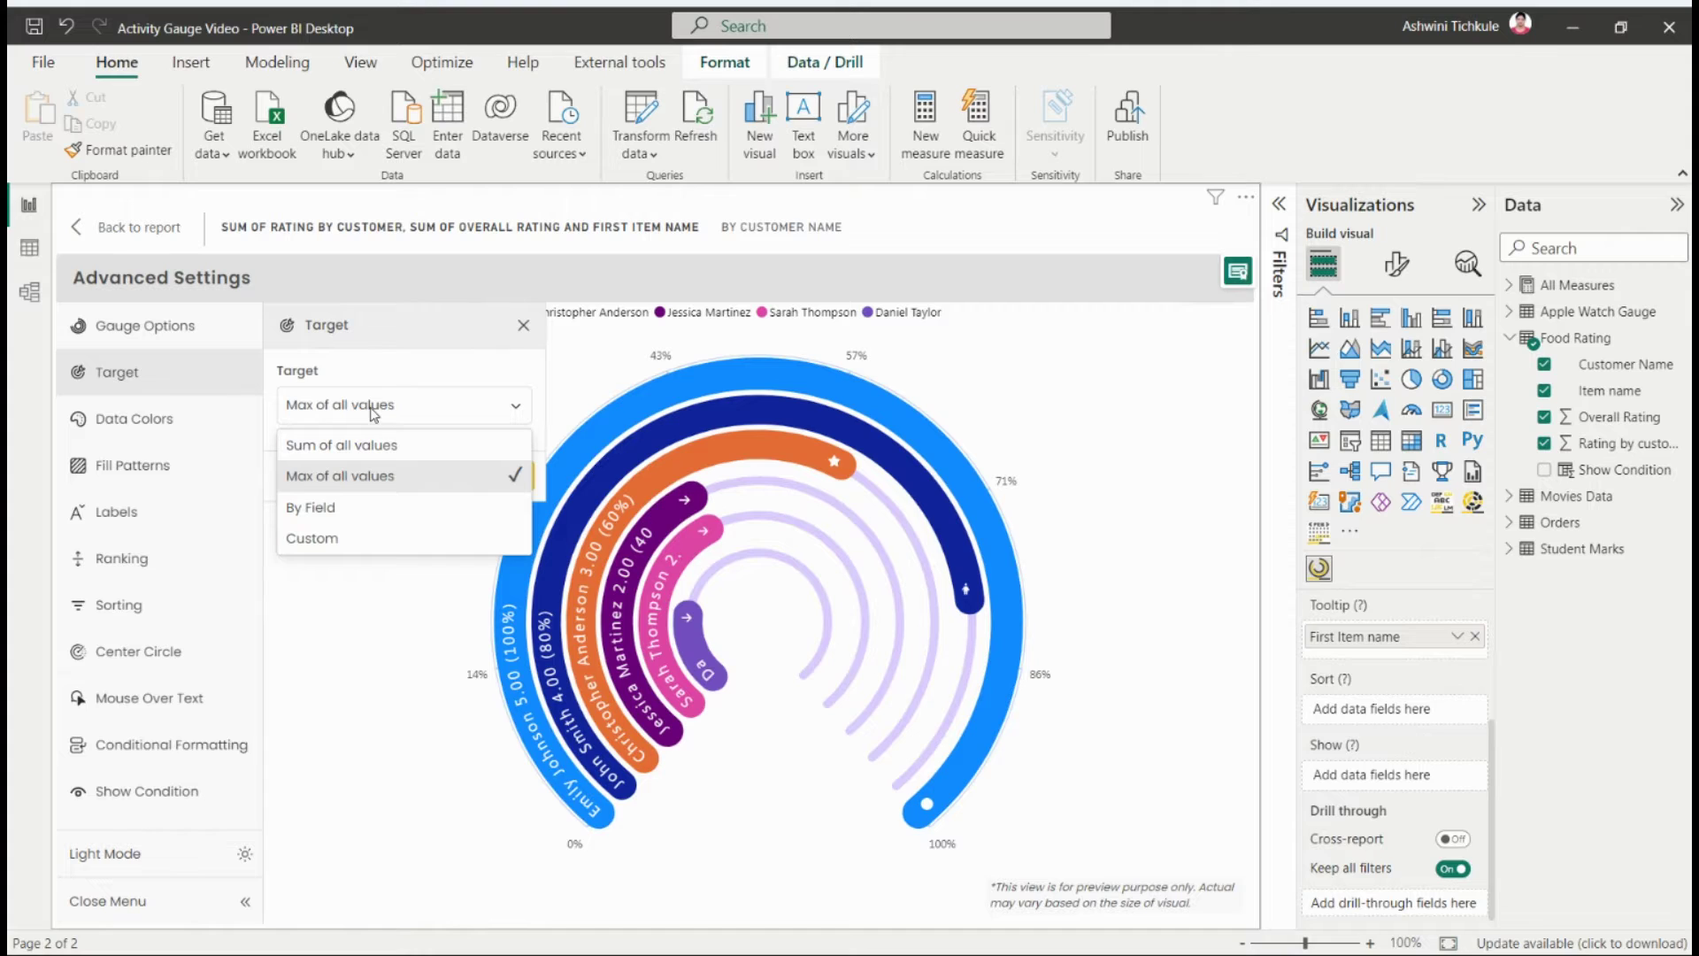
pyautogui.click(375, 444)
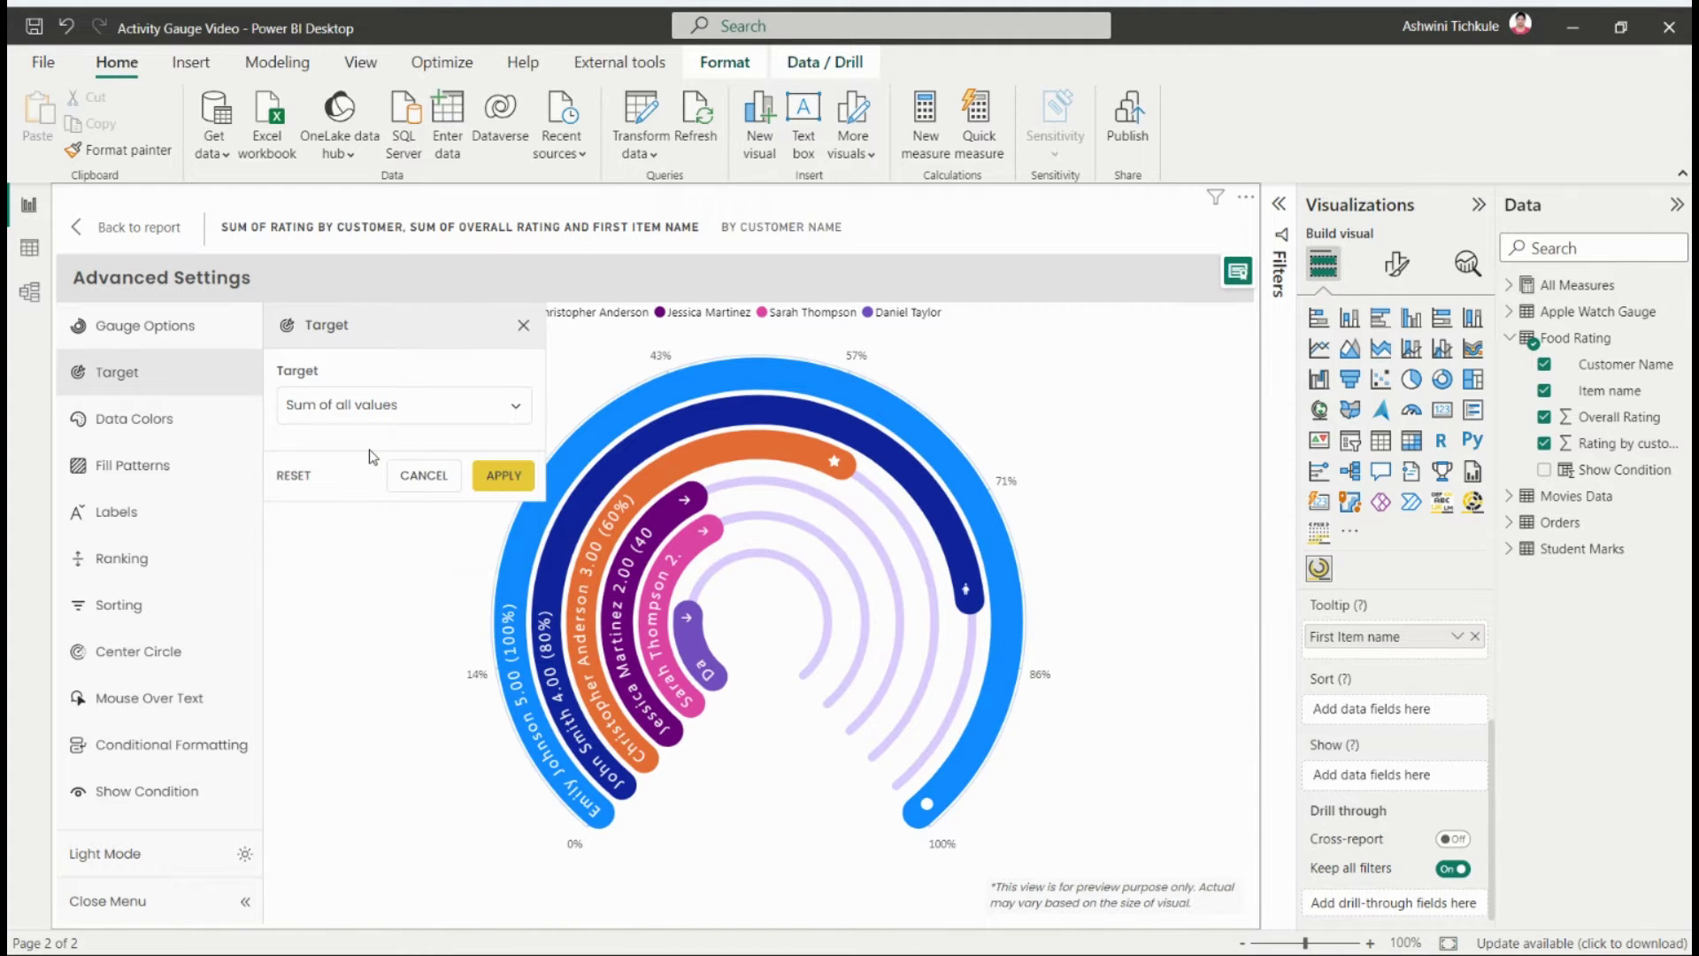
pyautogui.click(504, 475)
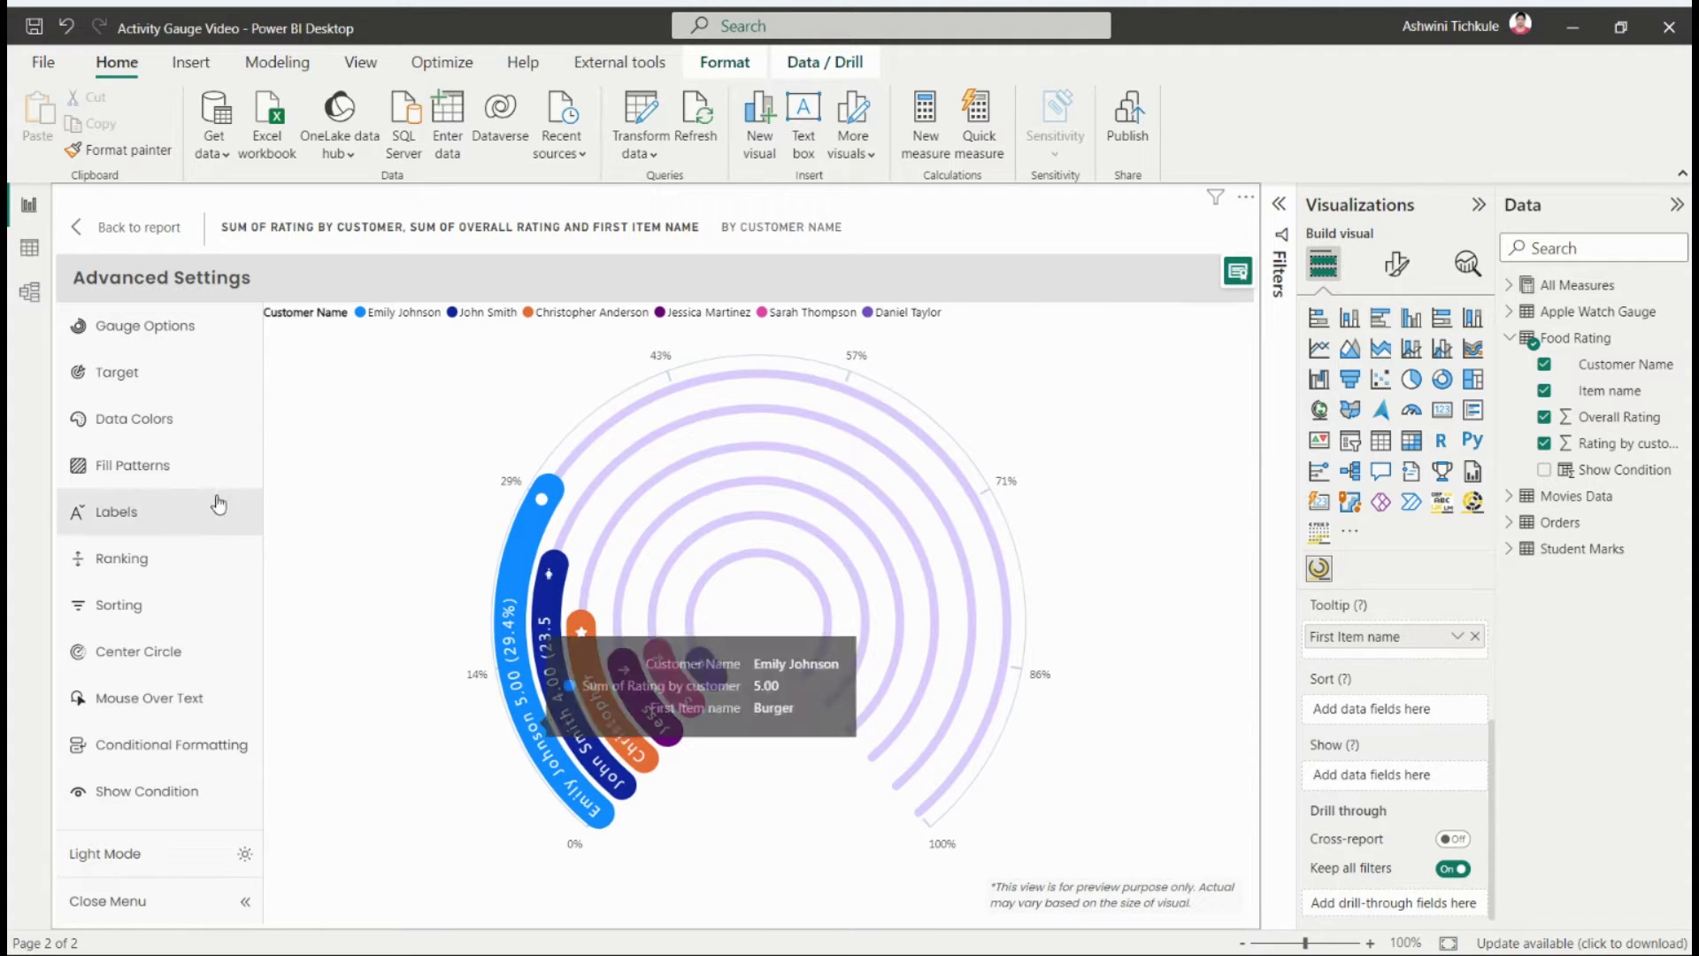
# Step: Set the gauge target back to Max of all values and apply it
pyautogui.click(212, 392)
pyautogui.click(320, 405)
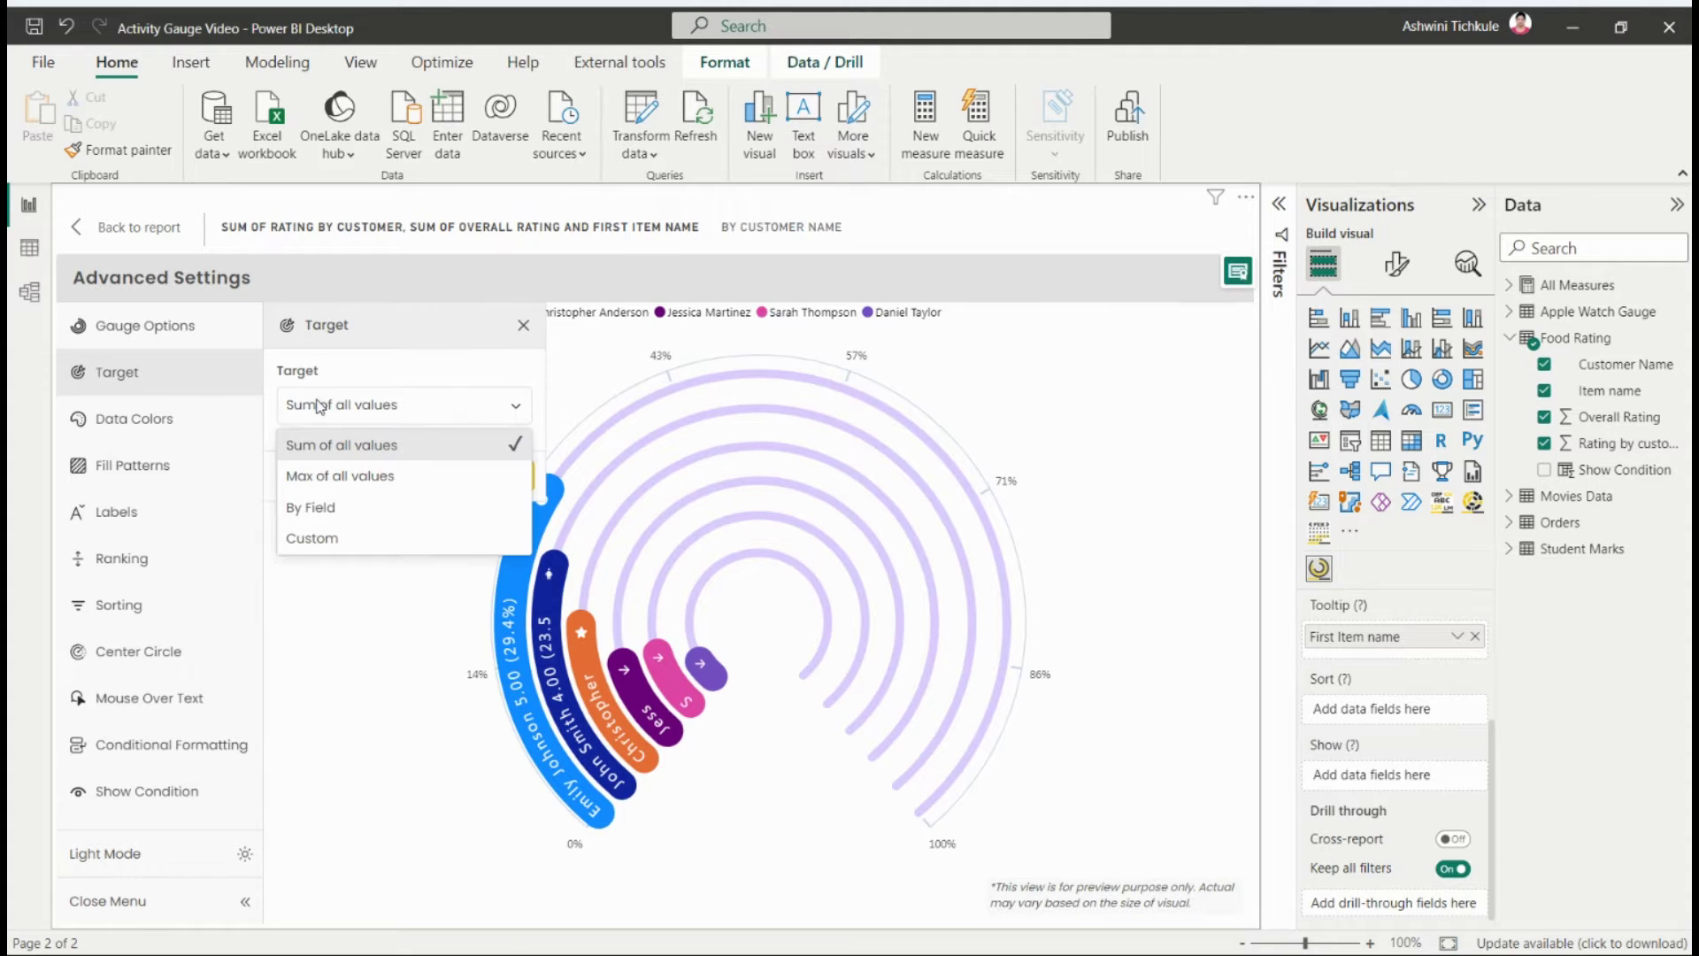
pyautogui.click(326, 482)
pyautogui.click(501, 478)
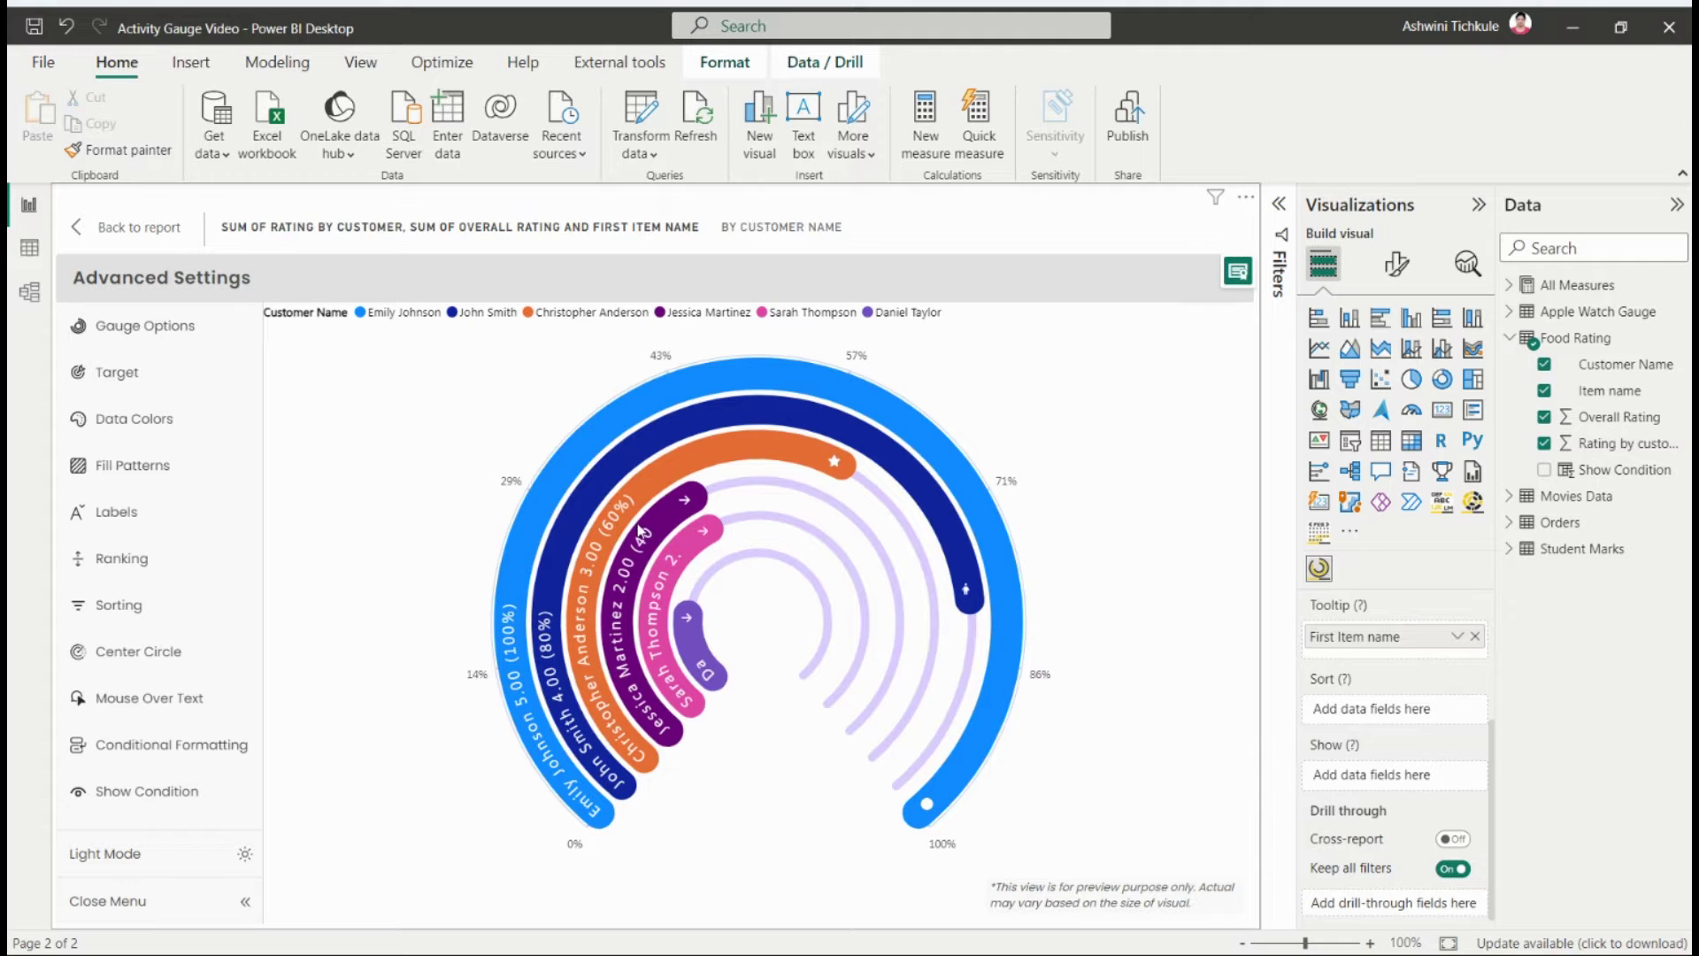
# Step: Set the gauge target to By Field using Sum of Overall Rating and apply it
pyautogui.click(197, 382)
pyautogui.click(386, 407)
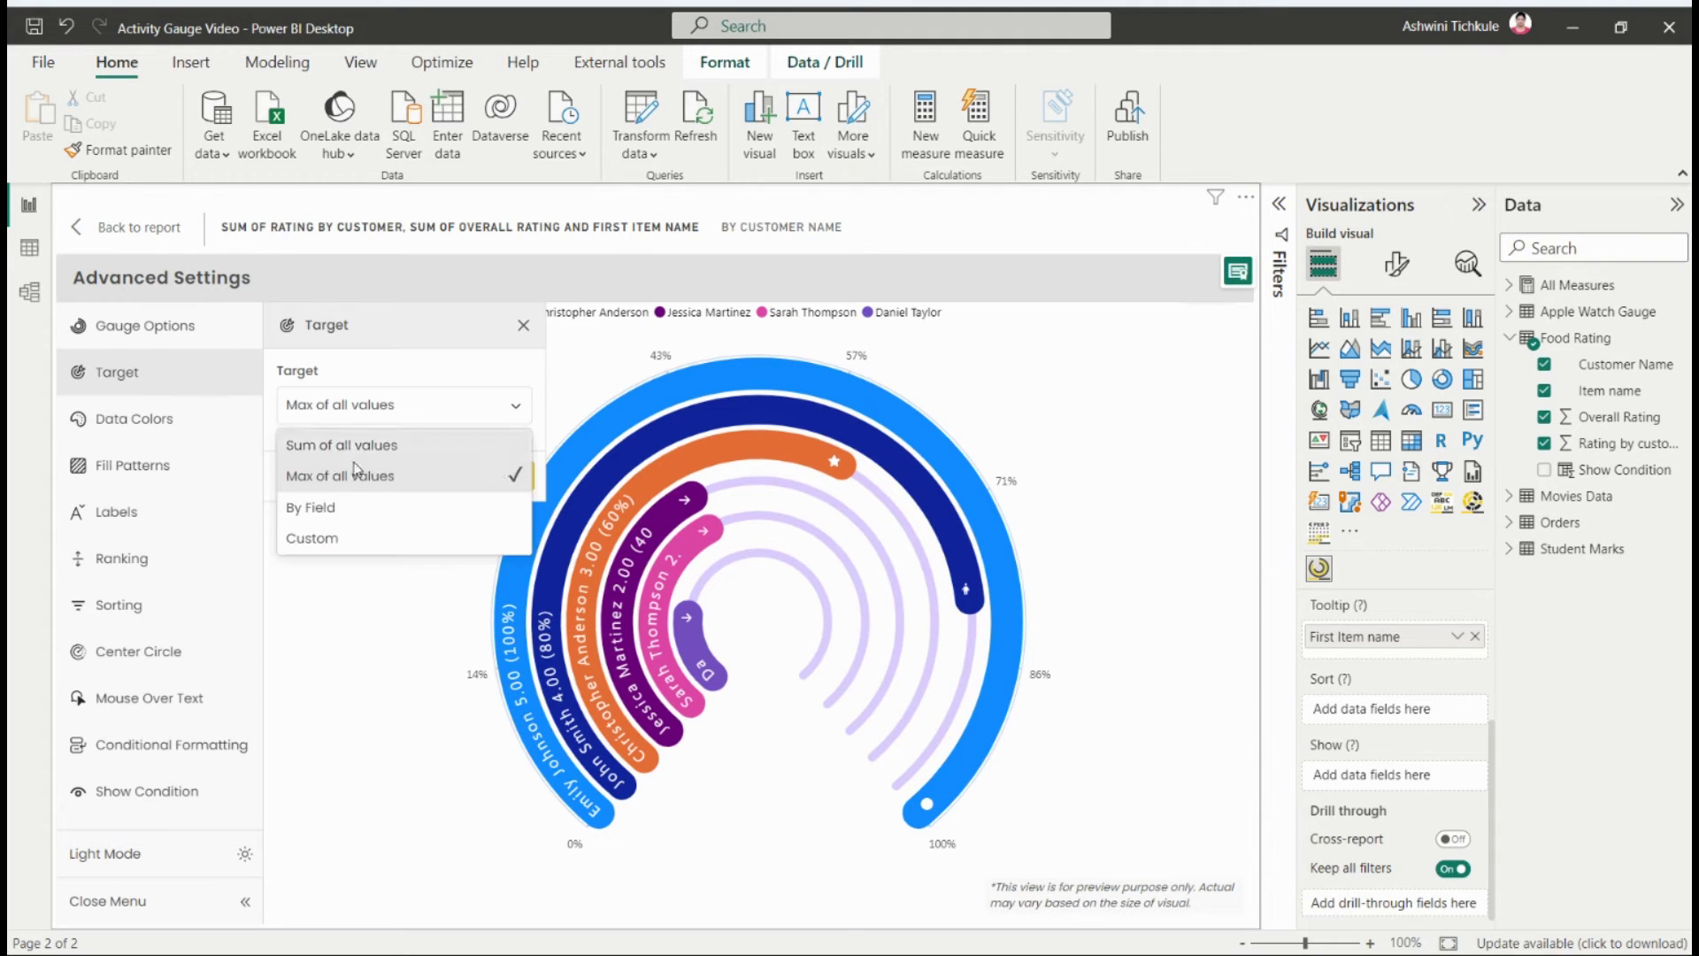
pyautogui.click(359, 508)
pyautogui.click(369, 485)
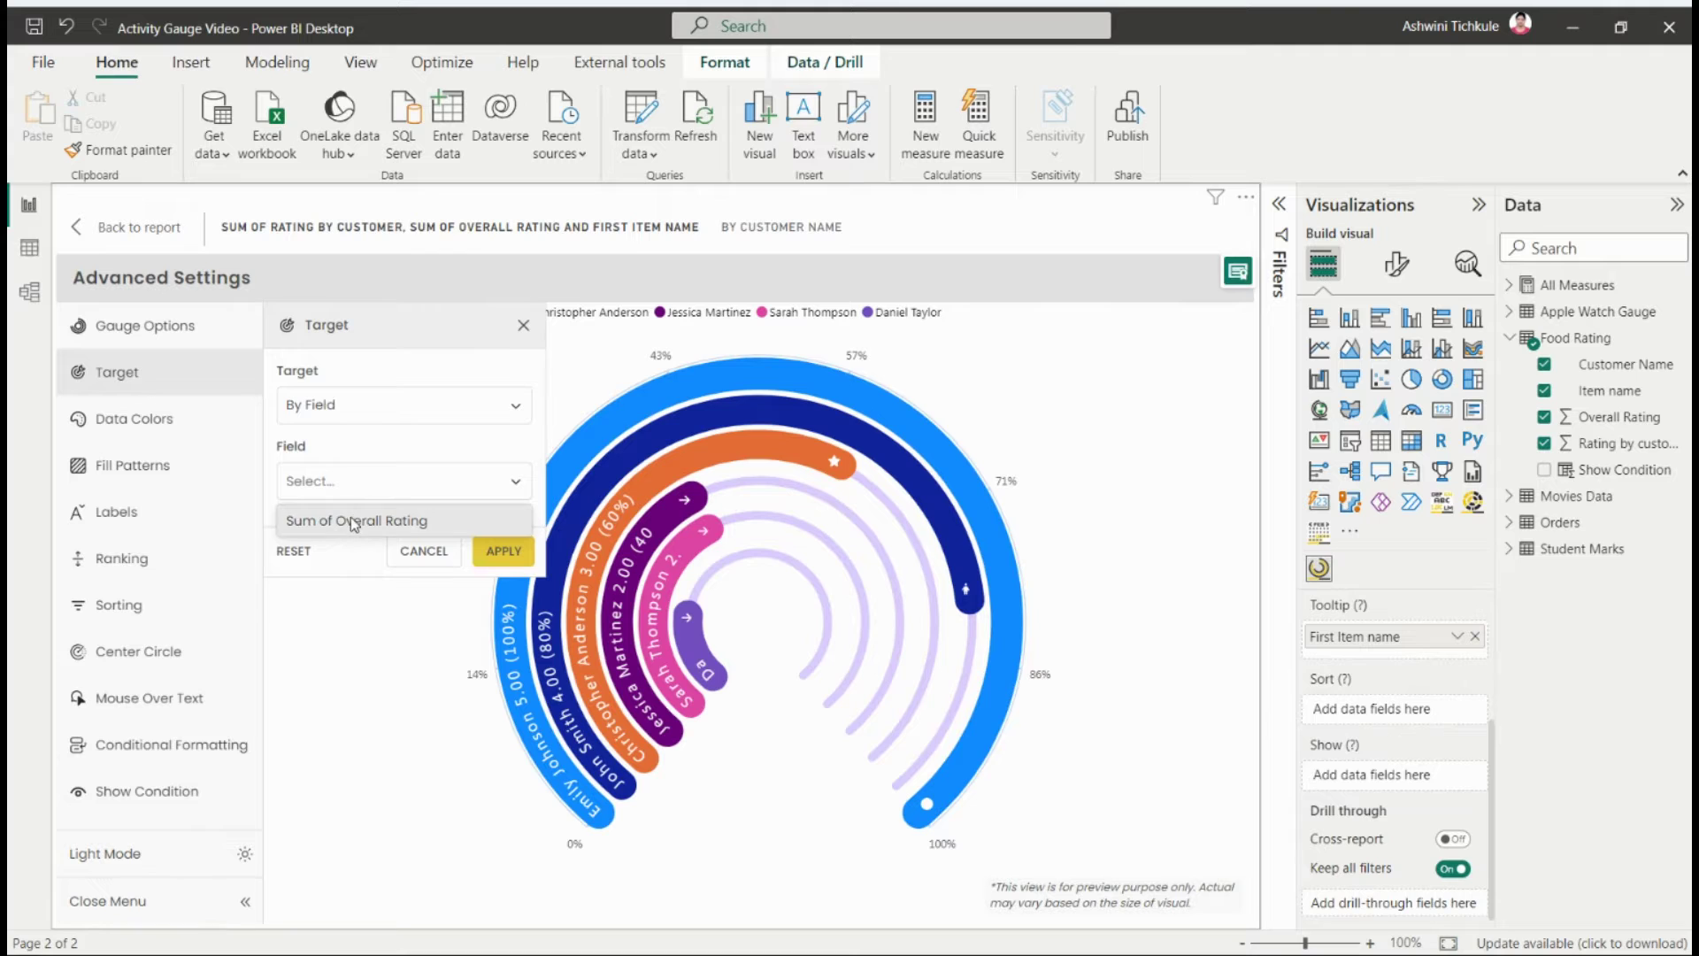
pyautogui.click(354, 522)
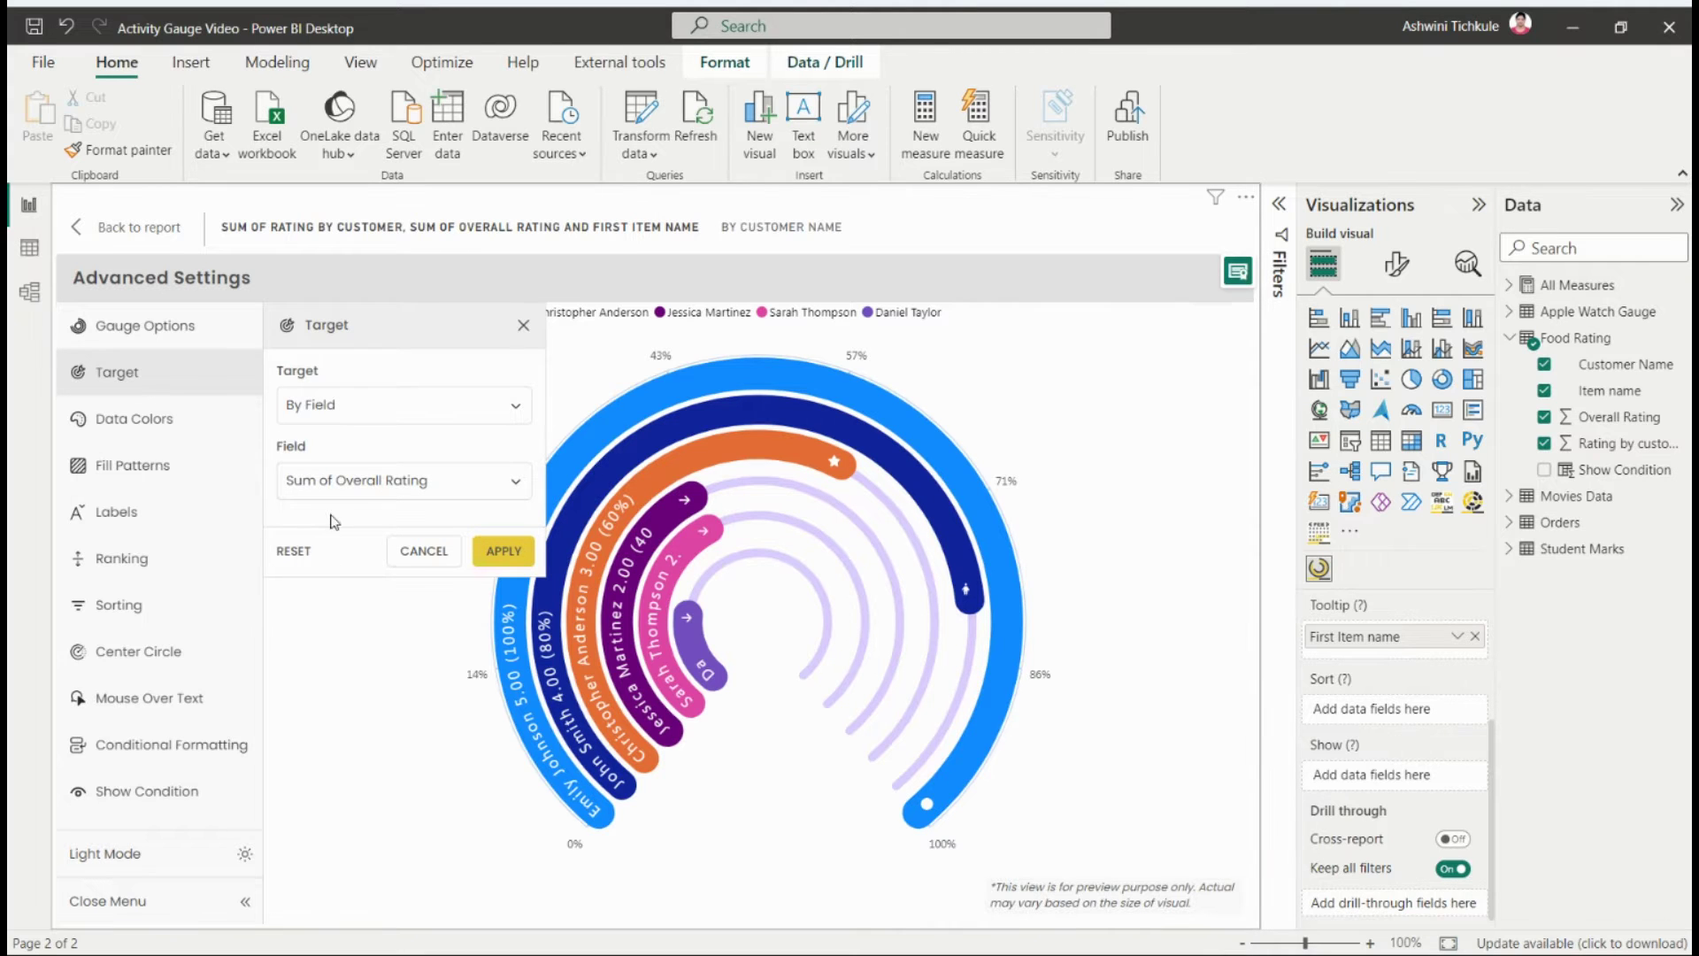
pyautogui.scroll(3, 1394, 747)
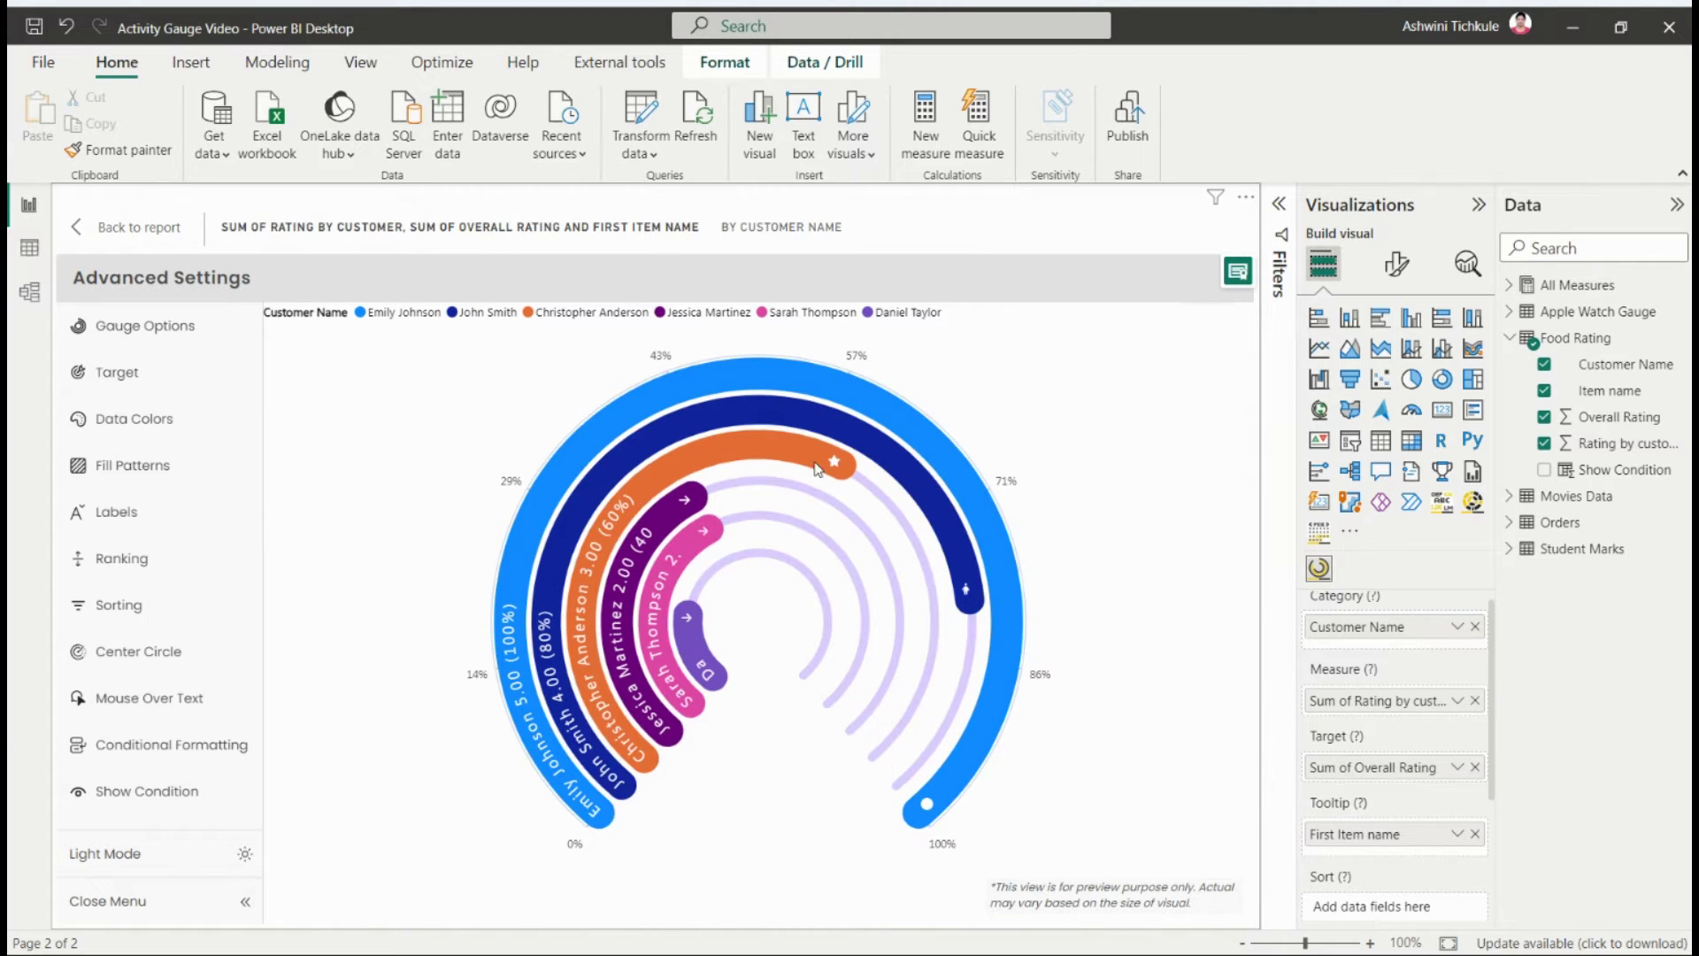
# Step: Set the gauge target to Custom and apply a value of 10, followed by a smaller custom value
pyautogui.click(174, 389)
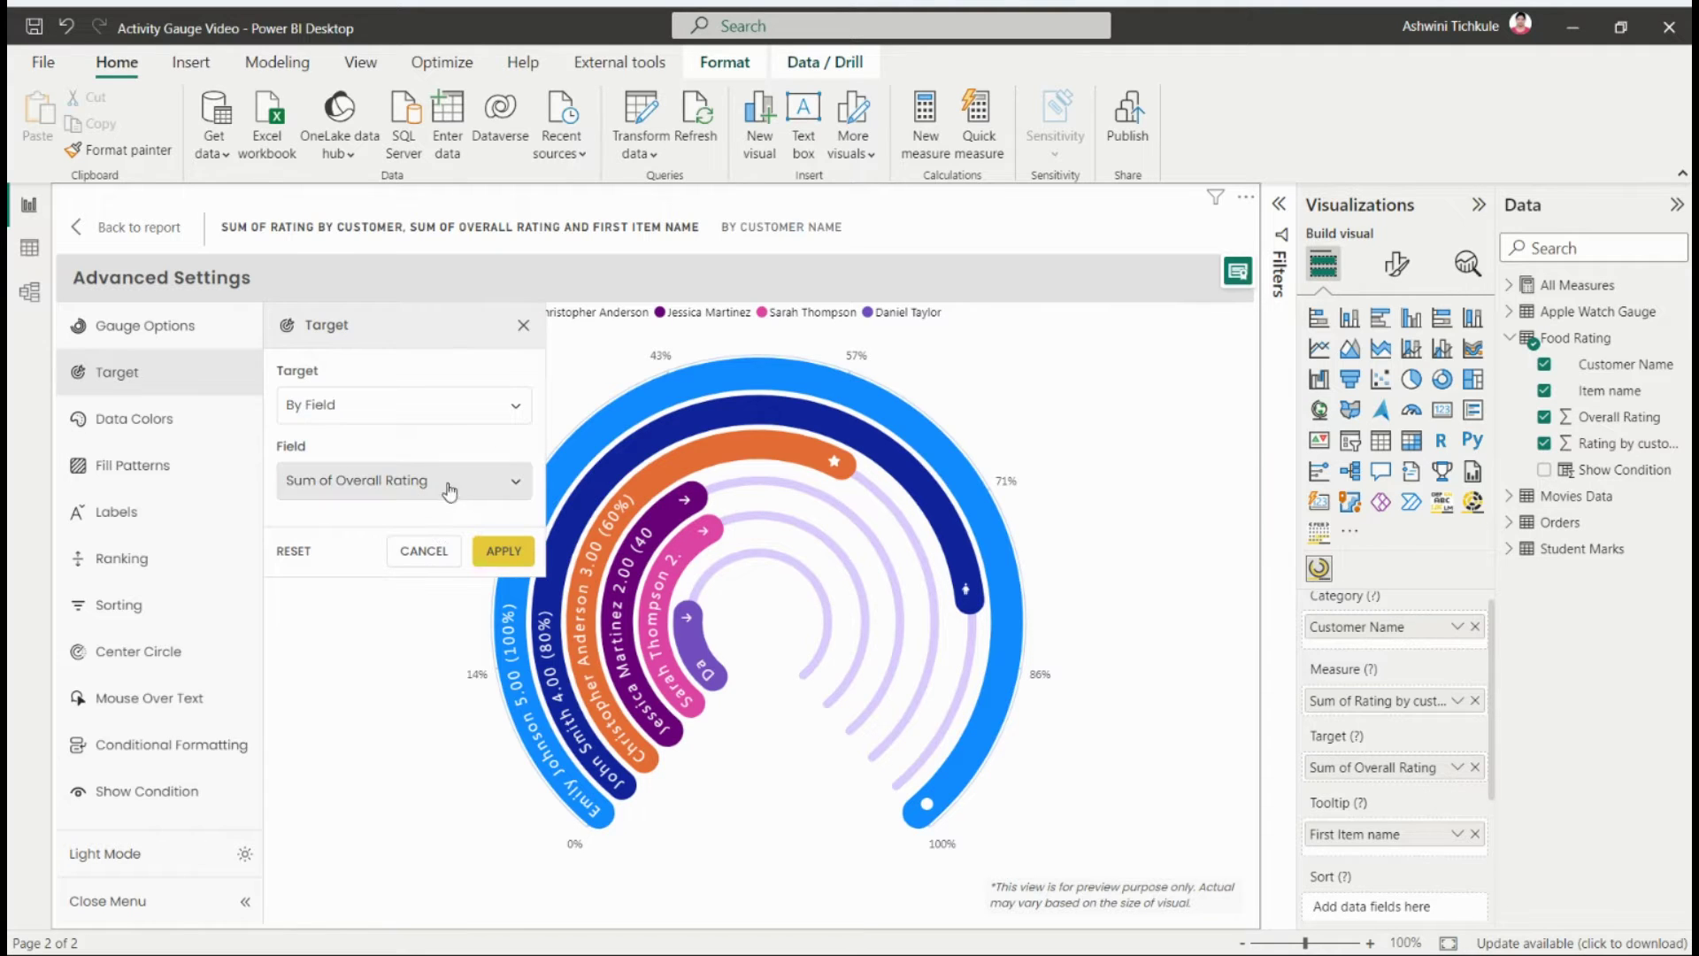
pyautogui.click(369, 415)
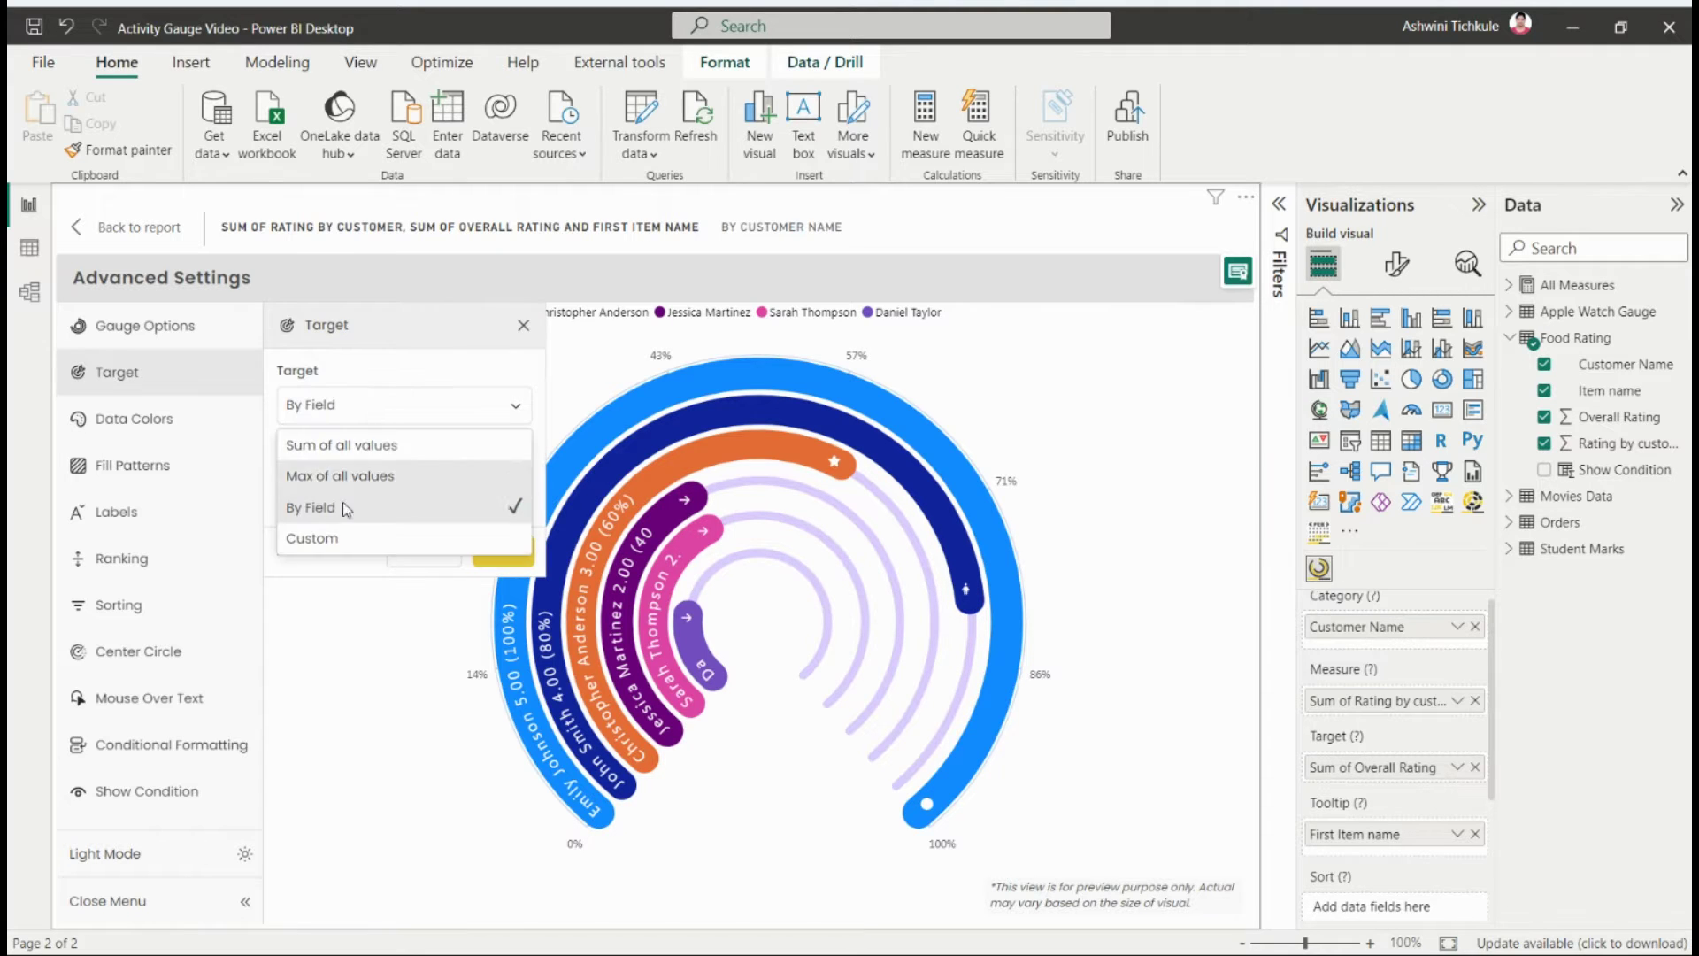
pyautogui.click(347, 534)
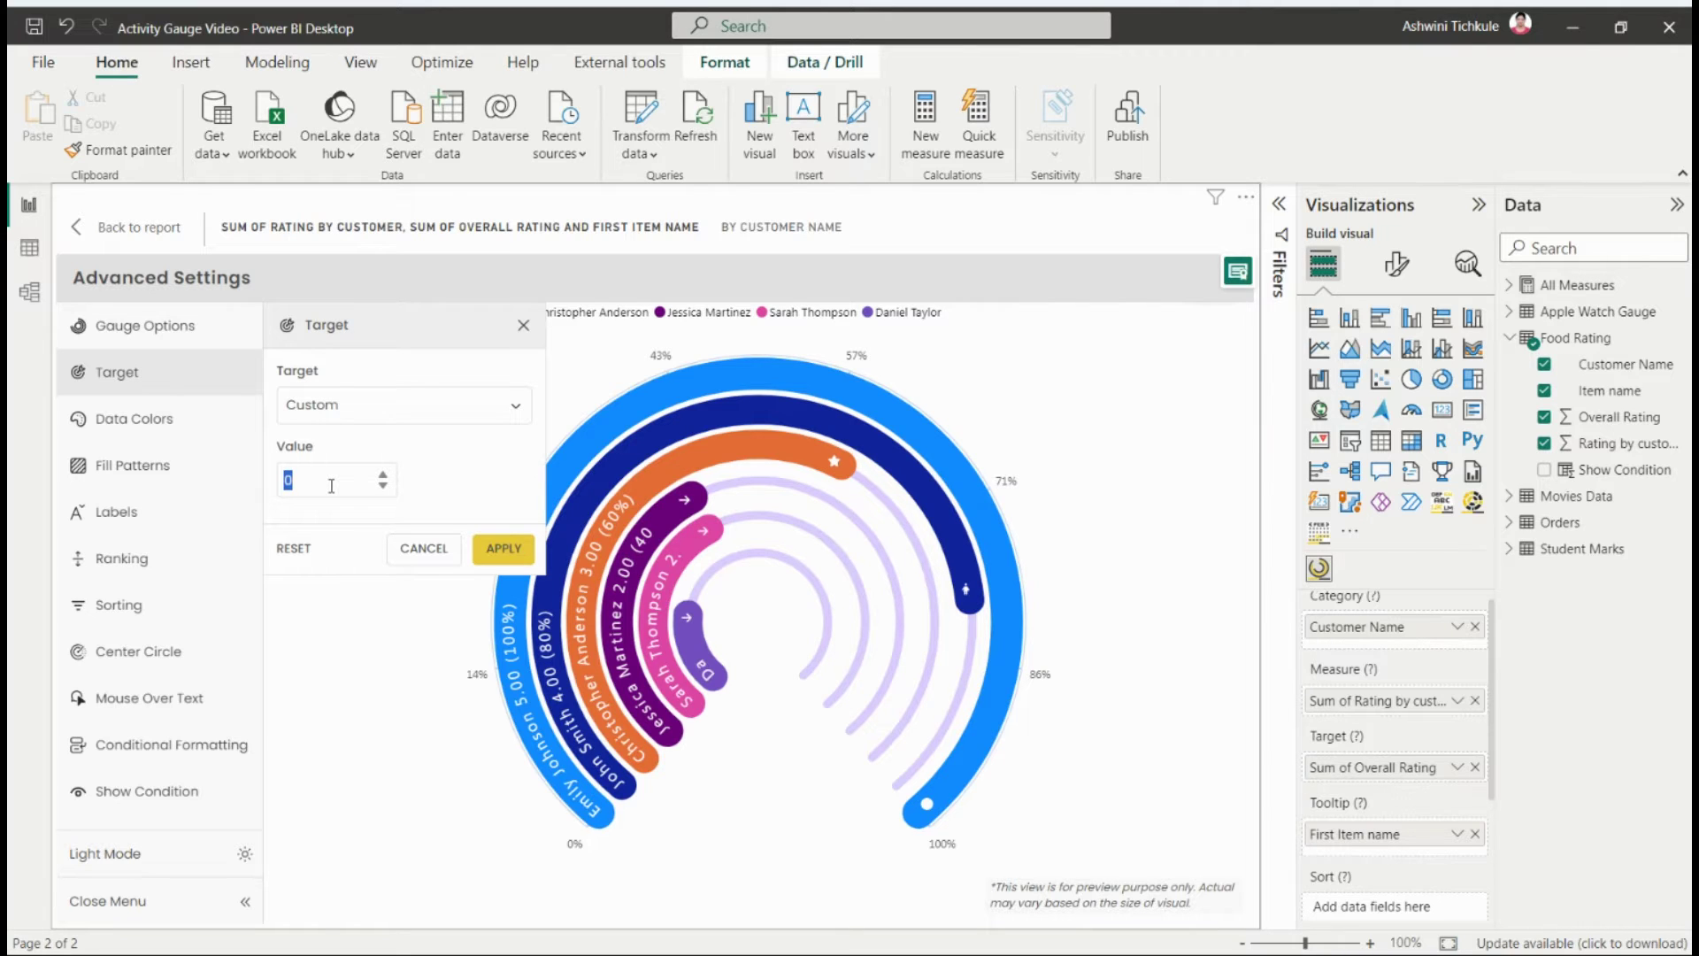
pyautogui.press('Up')
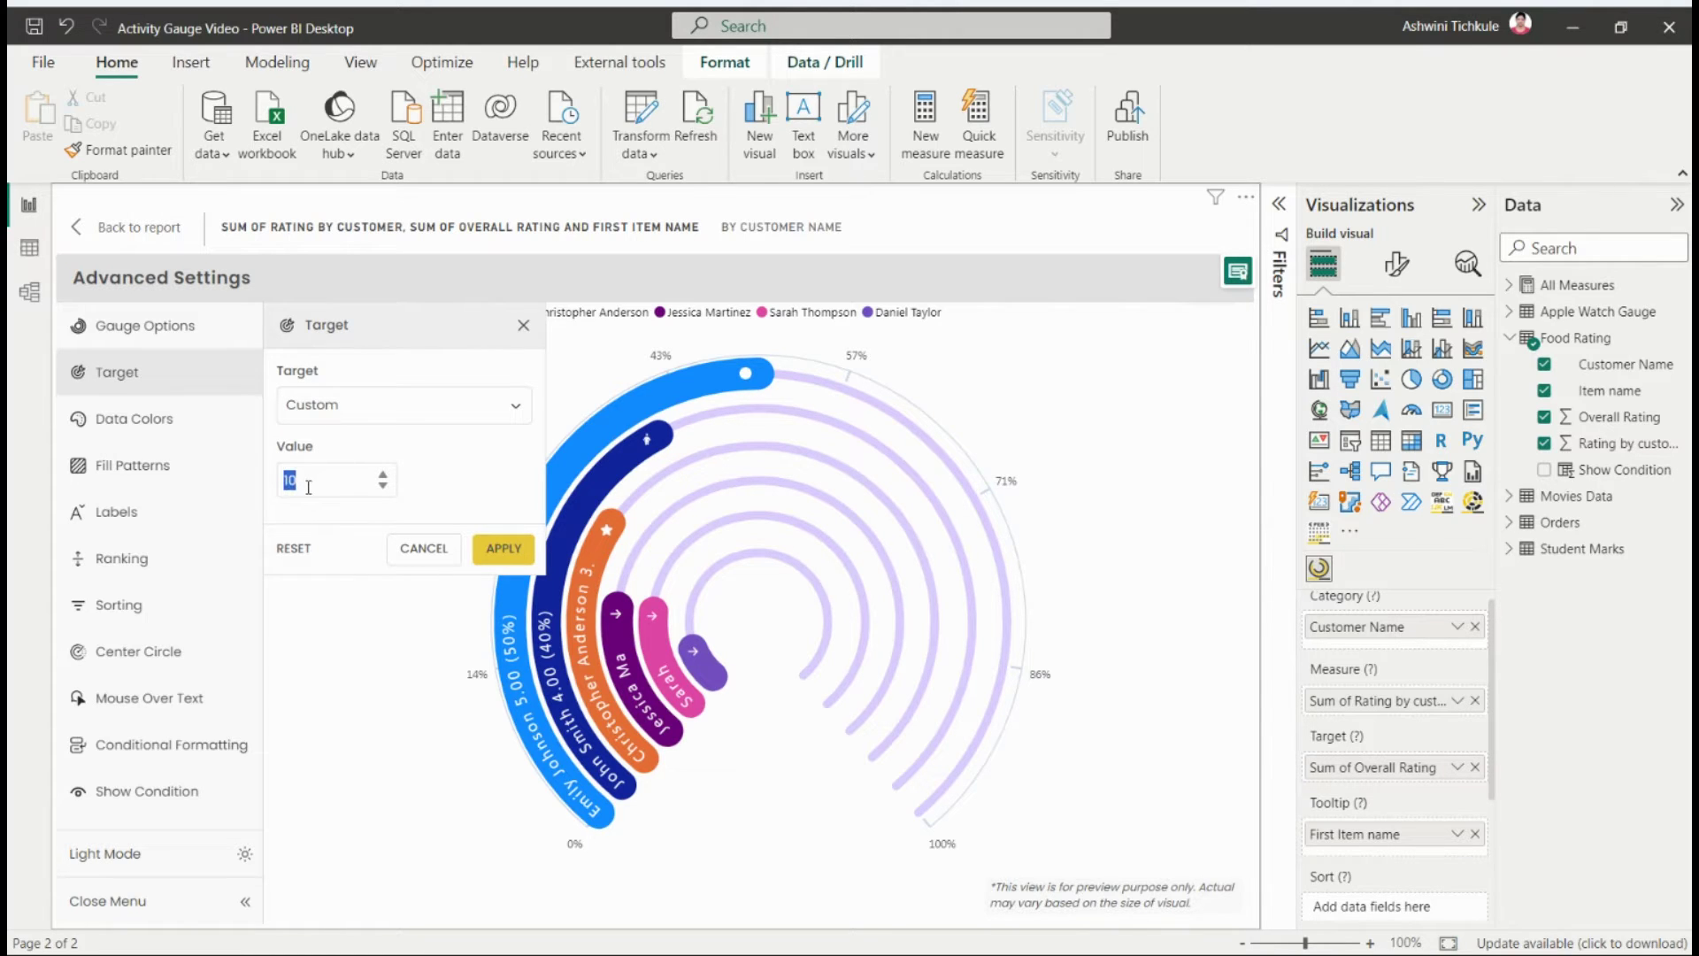
pyautogui.click(497, 550)
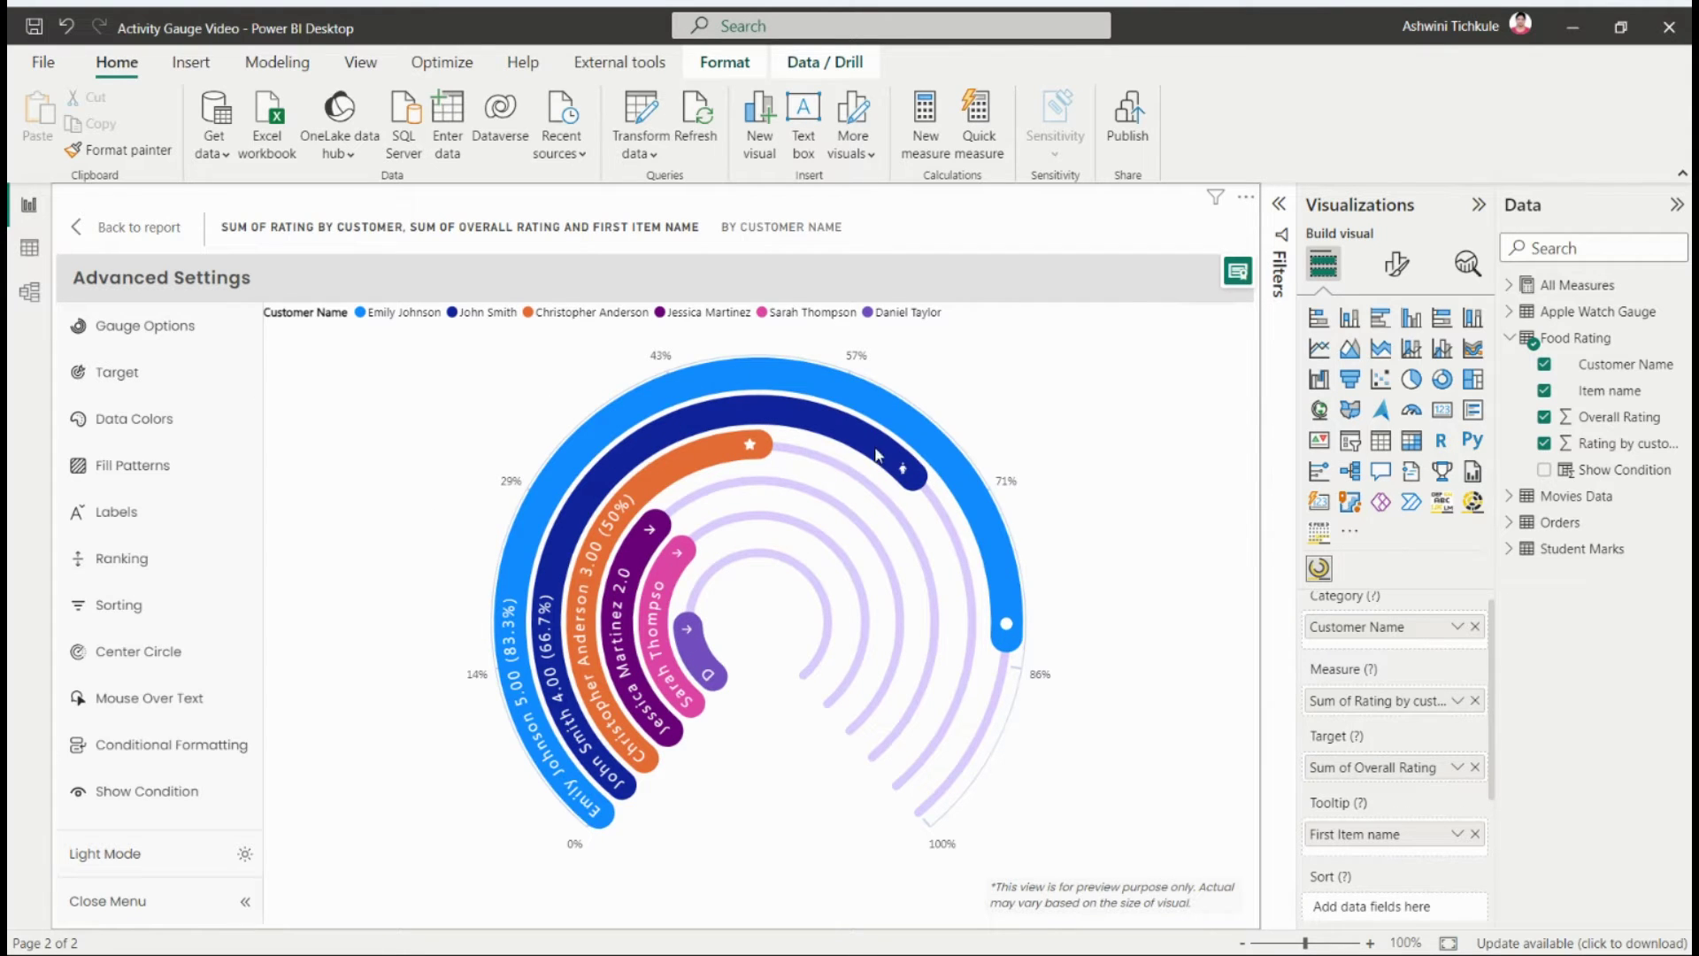
# Step: Change the data colors palette to Single with the default blue and apply it to all arcs
pyautogui.click(167, 435)
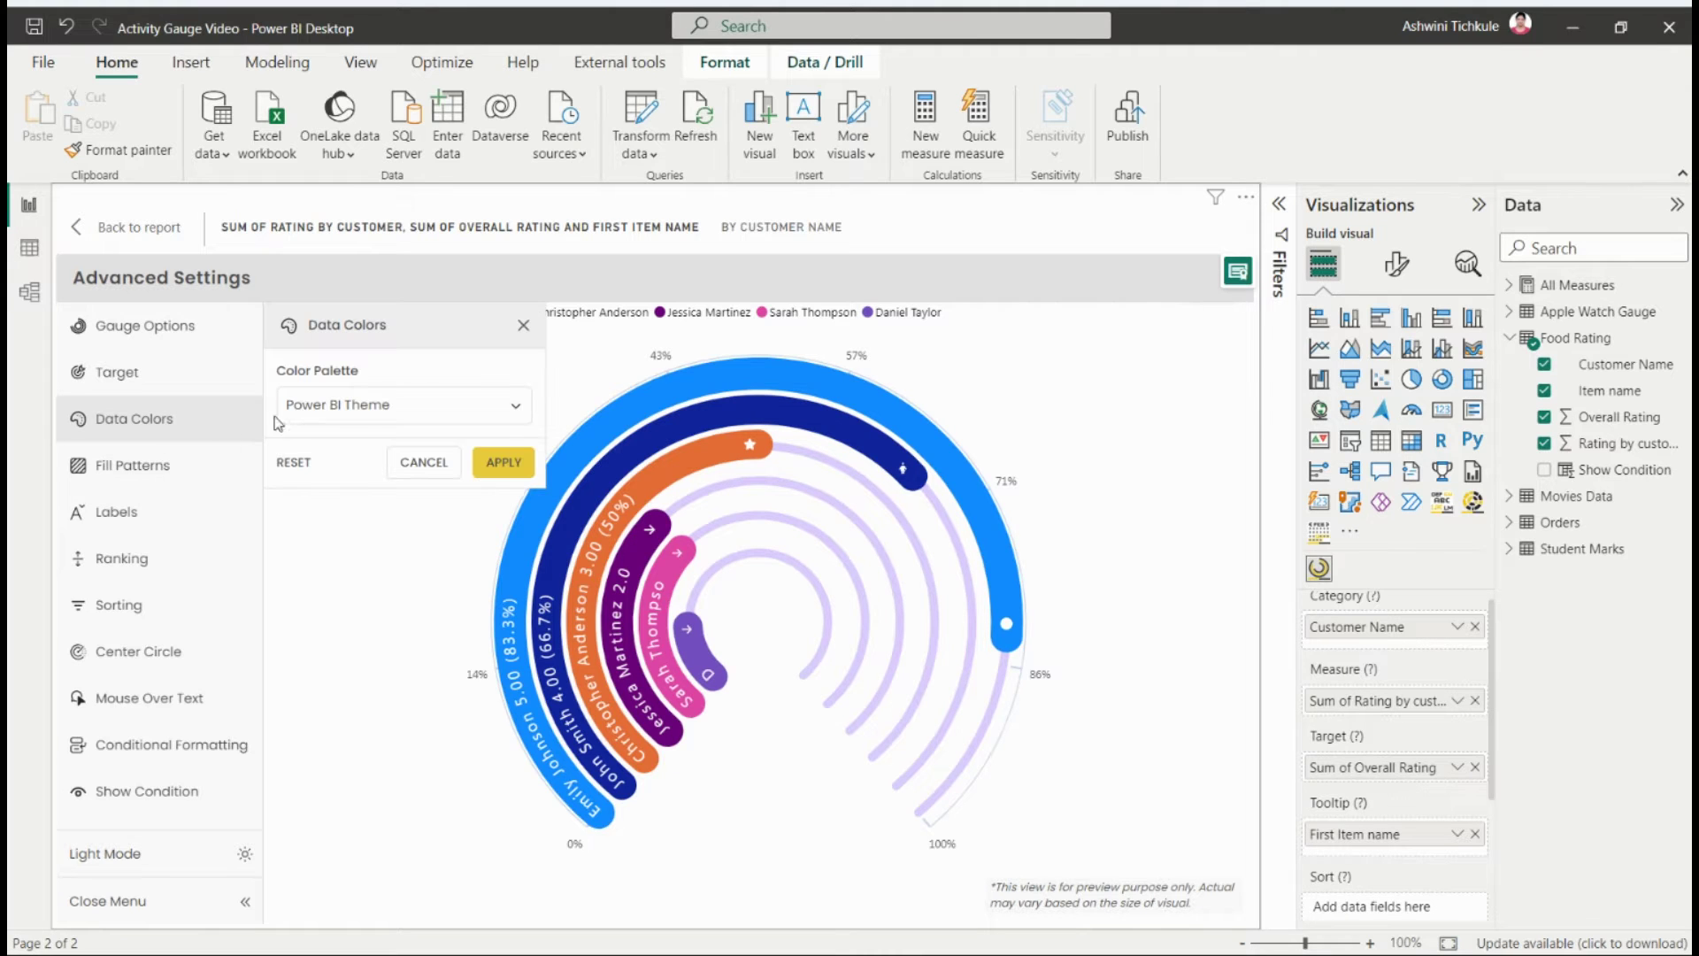
pyautogui.click(321, 410)
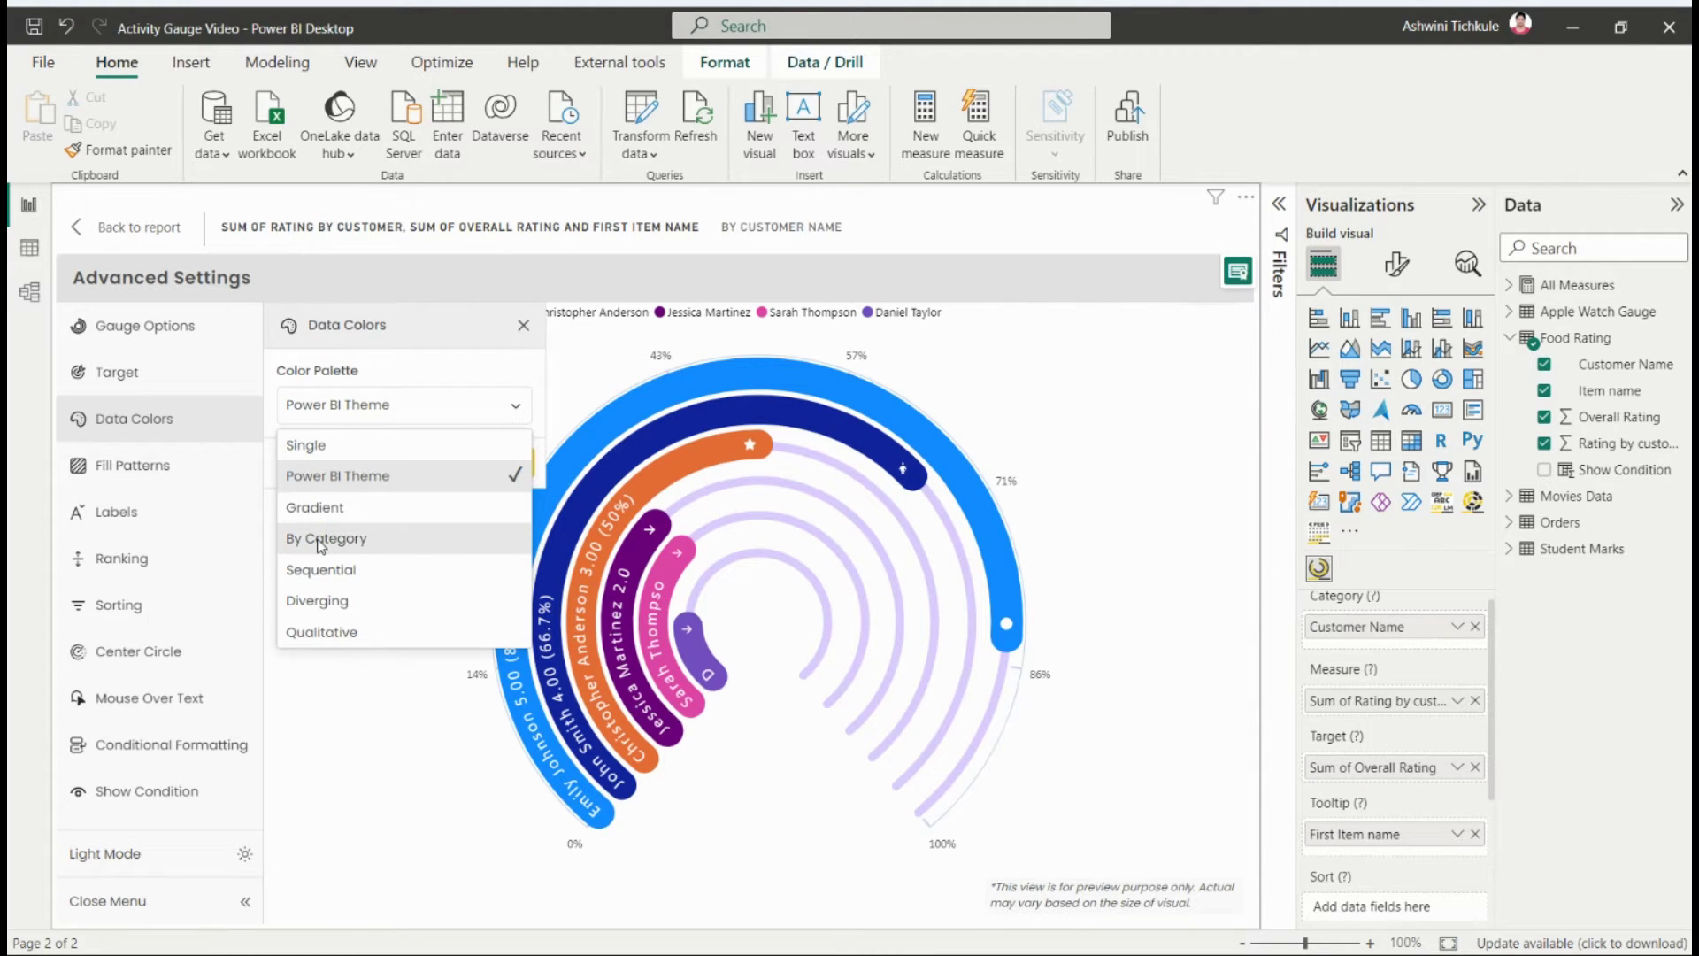
pyautogui.click(338, 445)
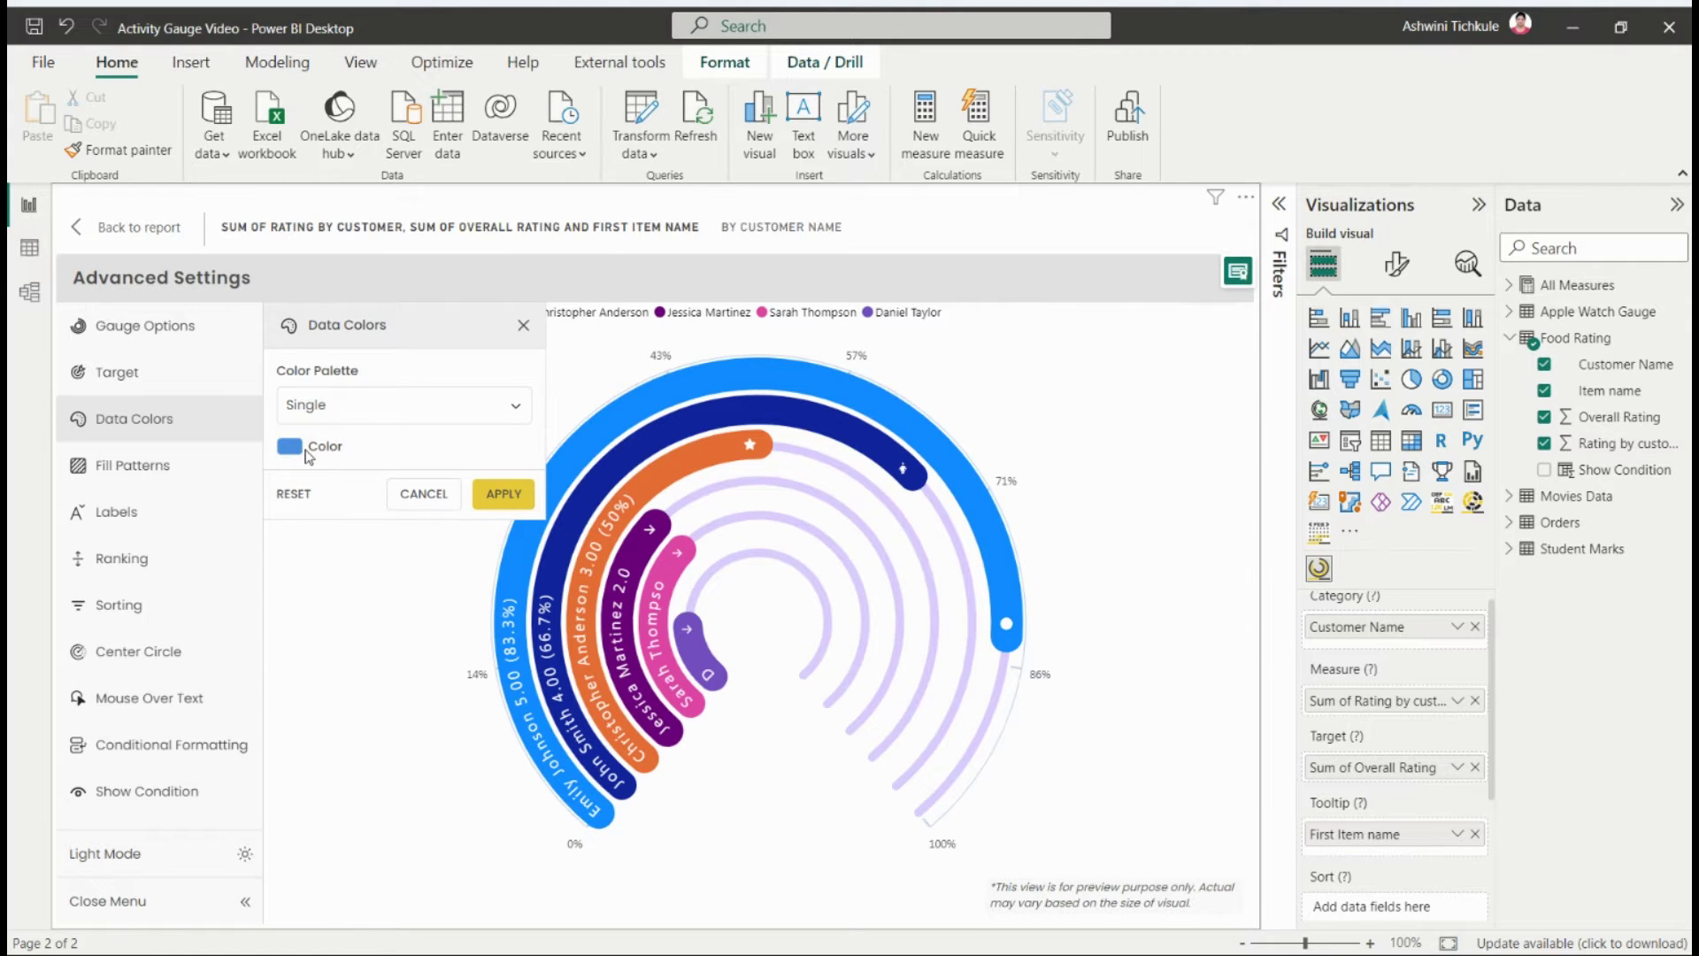
pyautogui.click(503, 497)
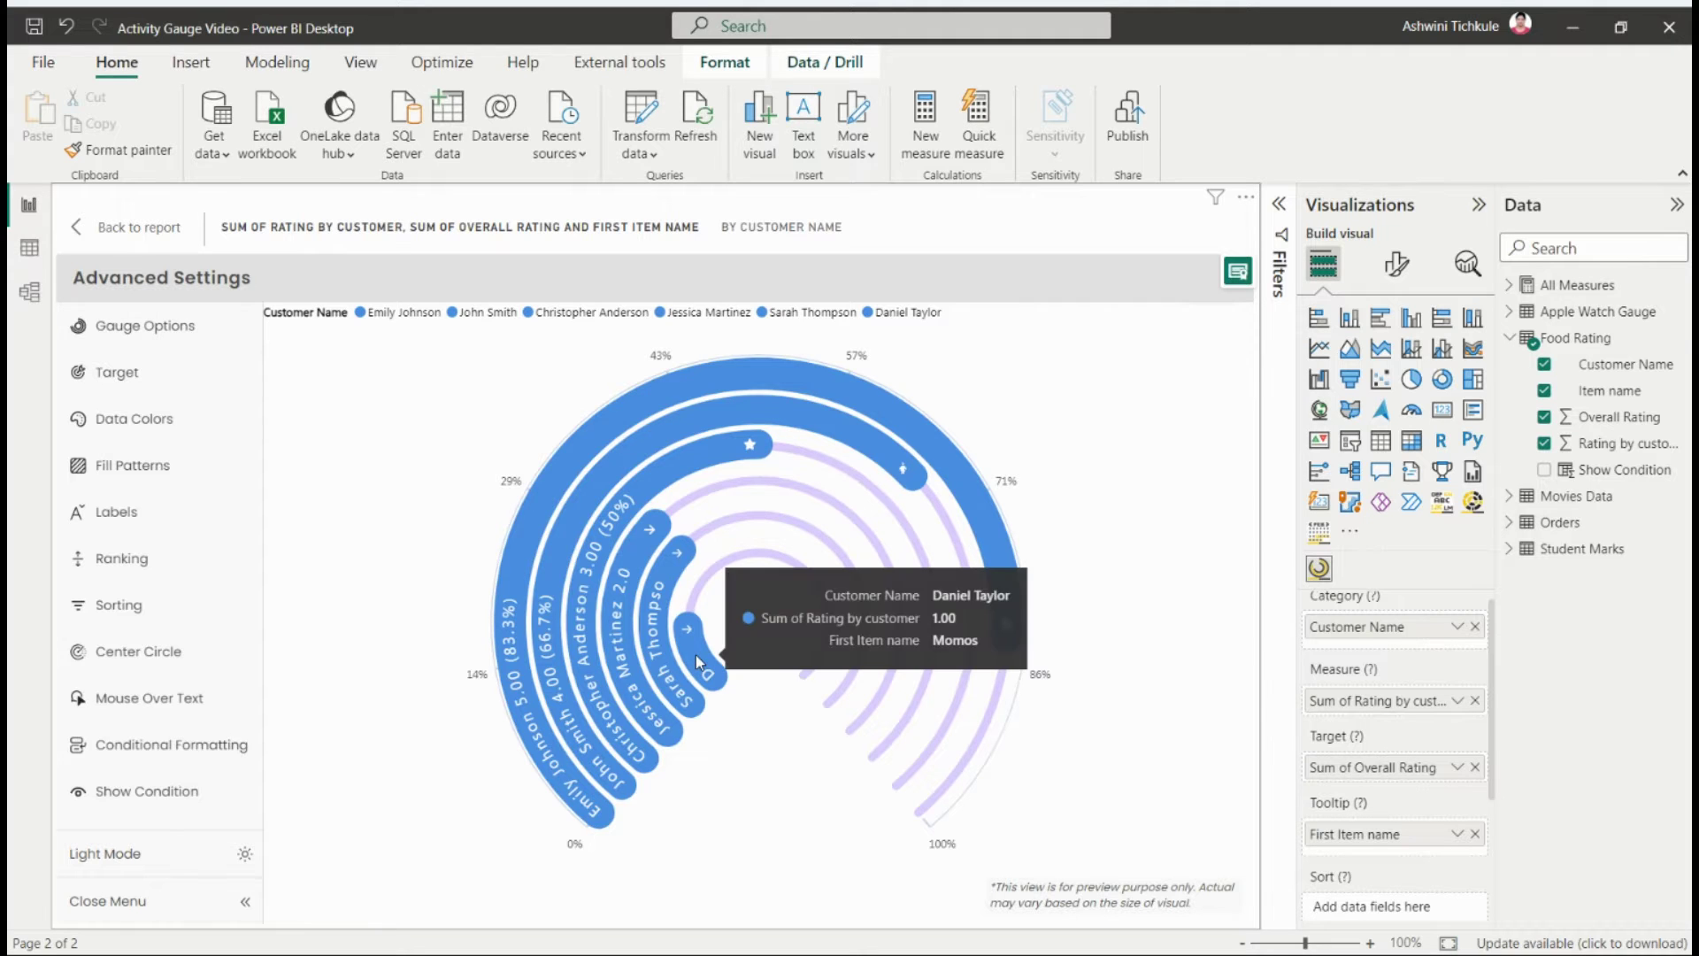
pyautogui.moveTo(507, 566)
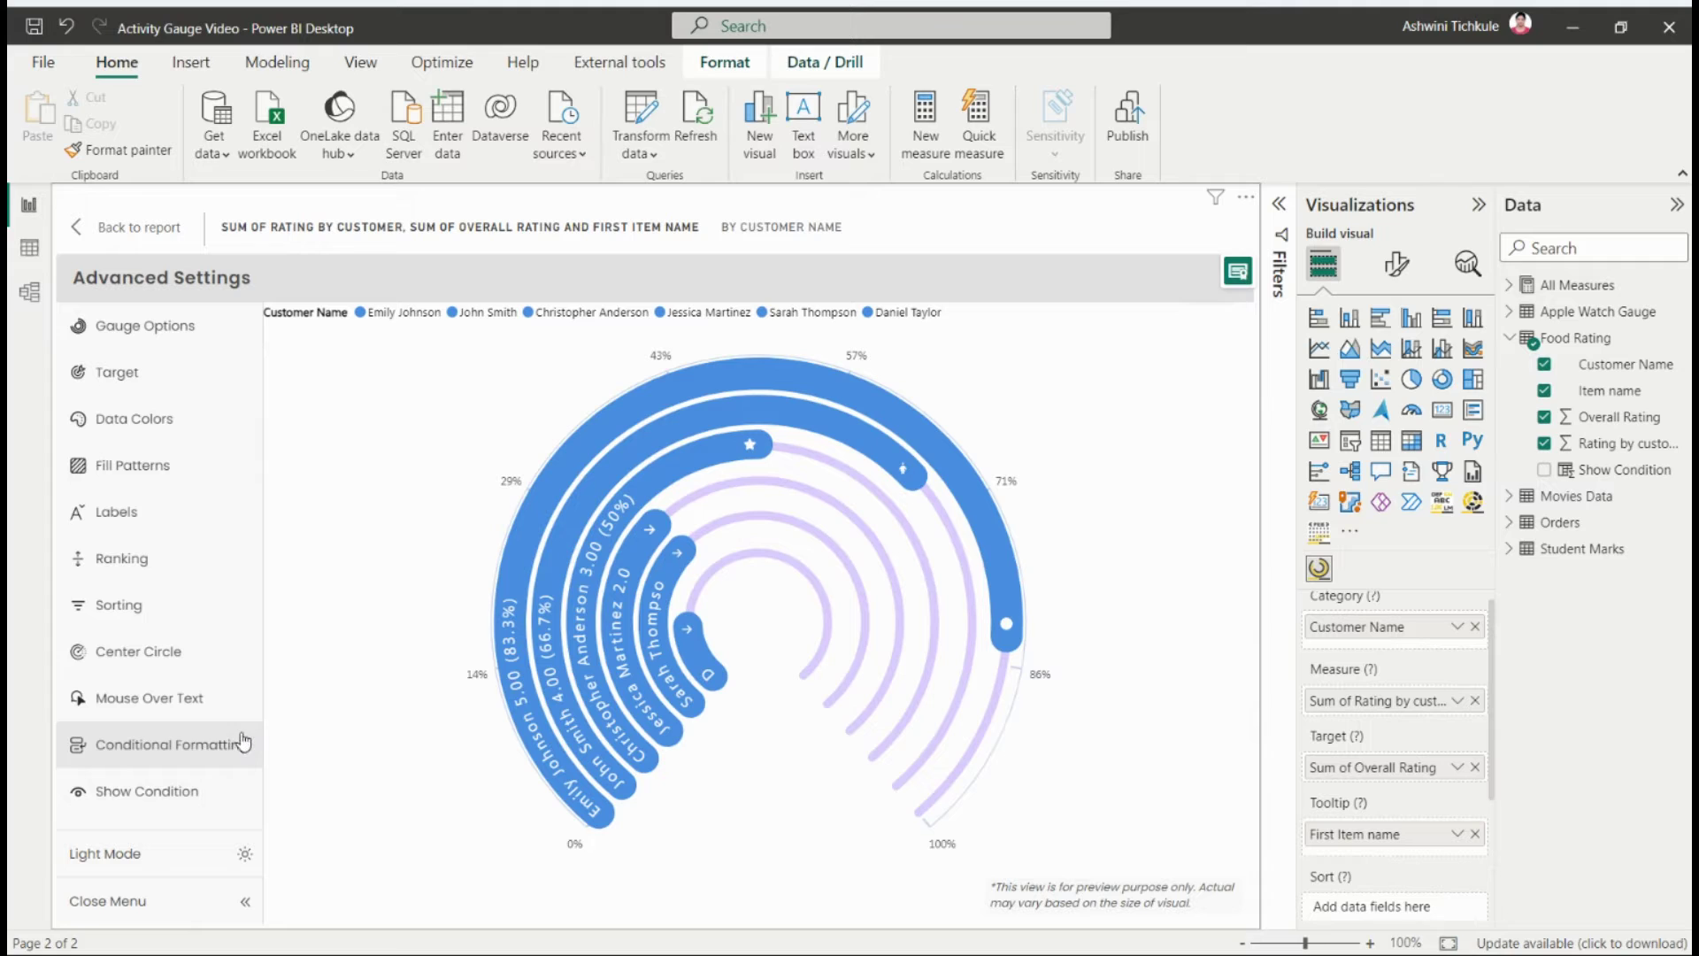
# Step: Preview the By Category palette, but apply the Gradient palette with blue maximum and red minimum to the arcs
pyautogui.click(184, 423)
pyautogui.click(390, 409)
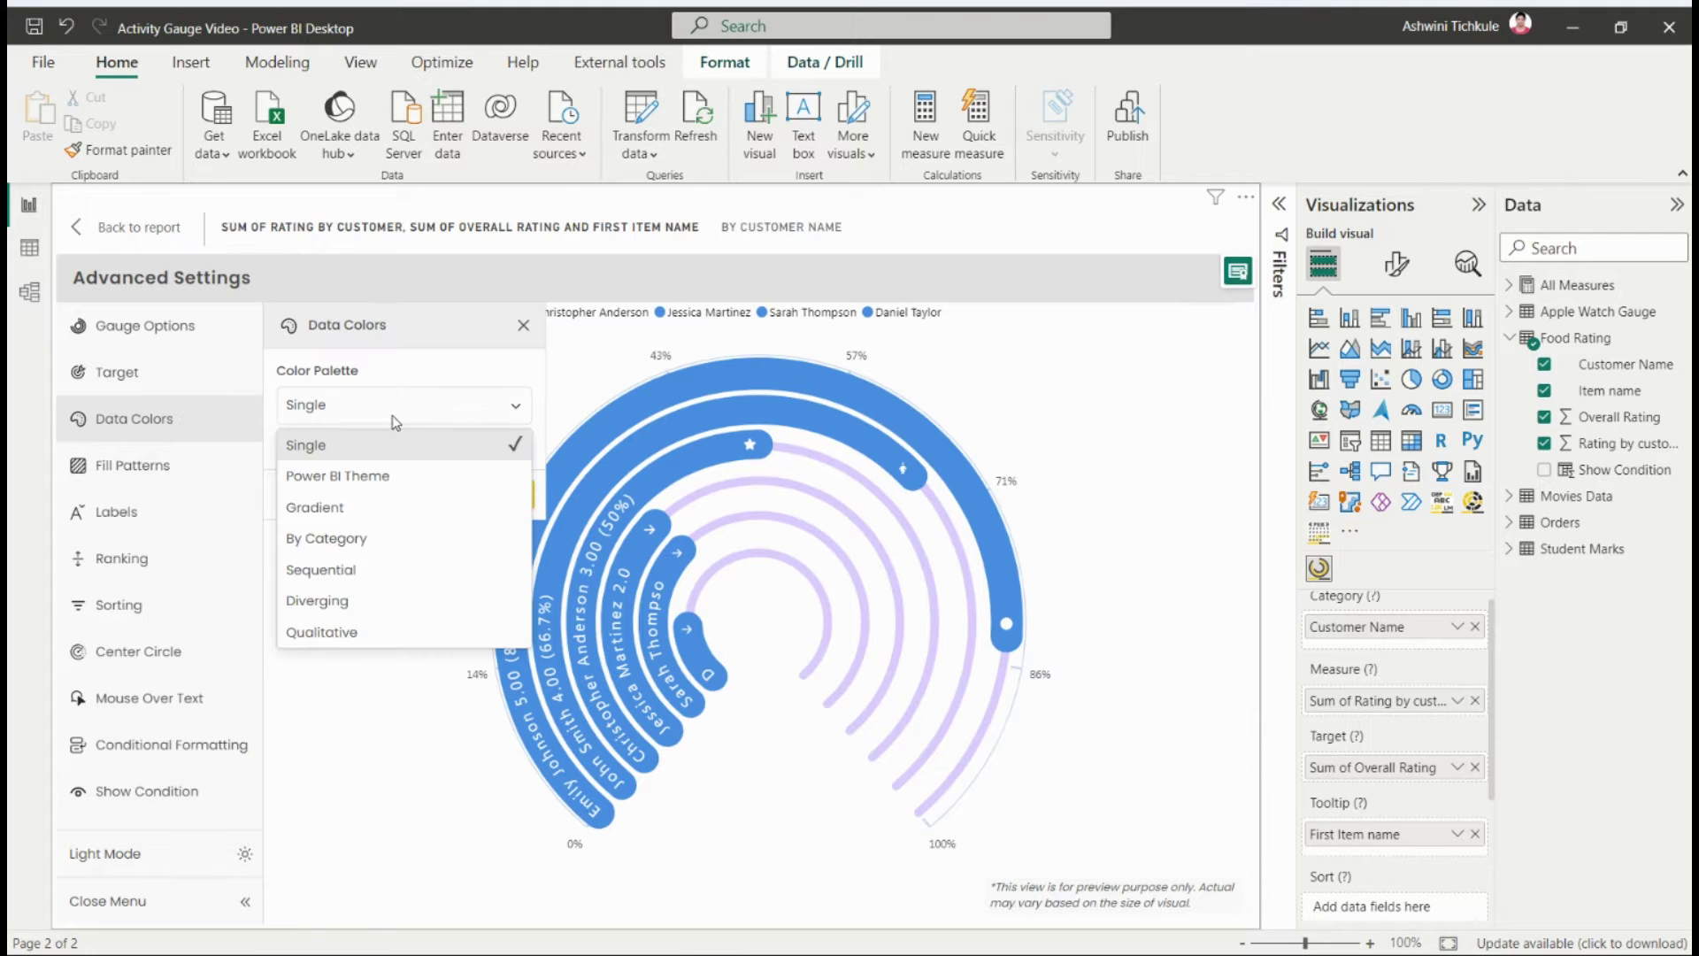
pyautogui.click(346, 540)
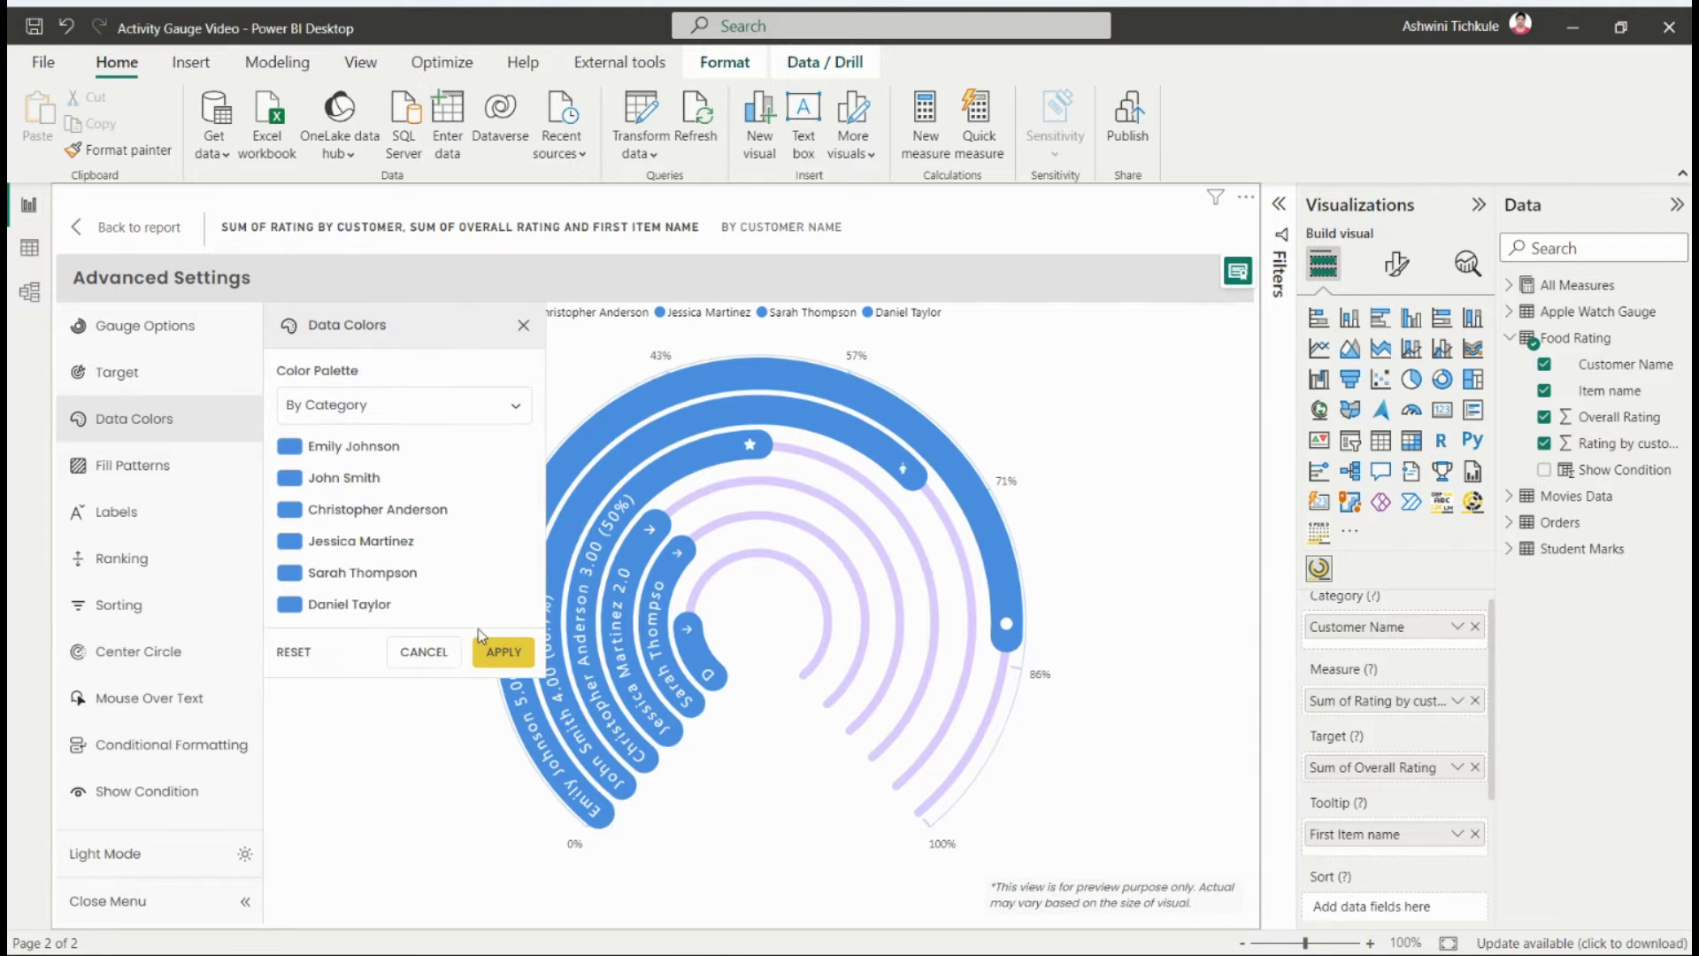
pyautogui.click(354, 408)
pyautogui.click(336, 508)
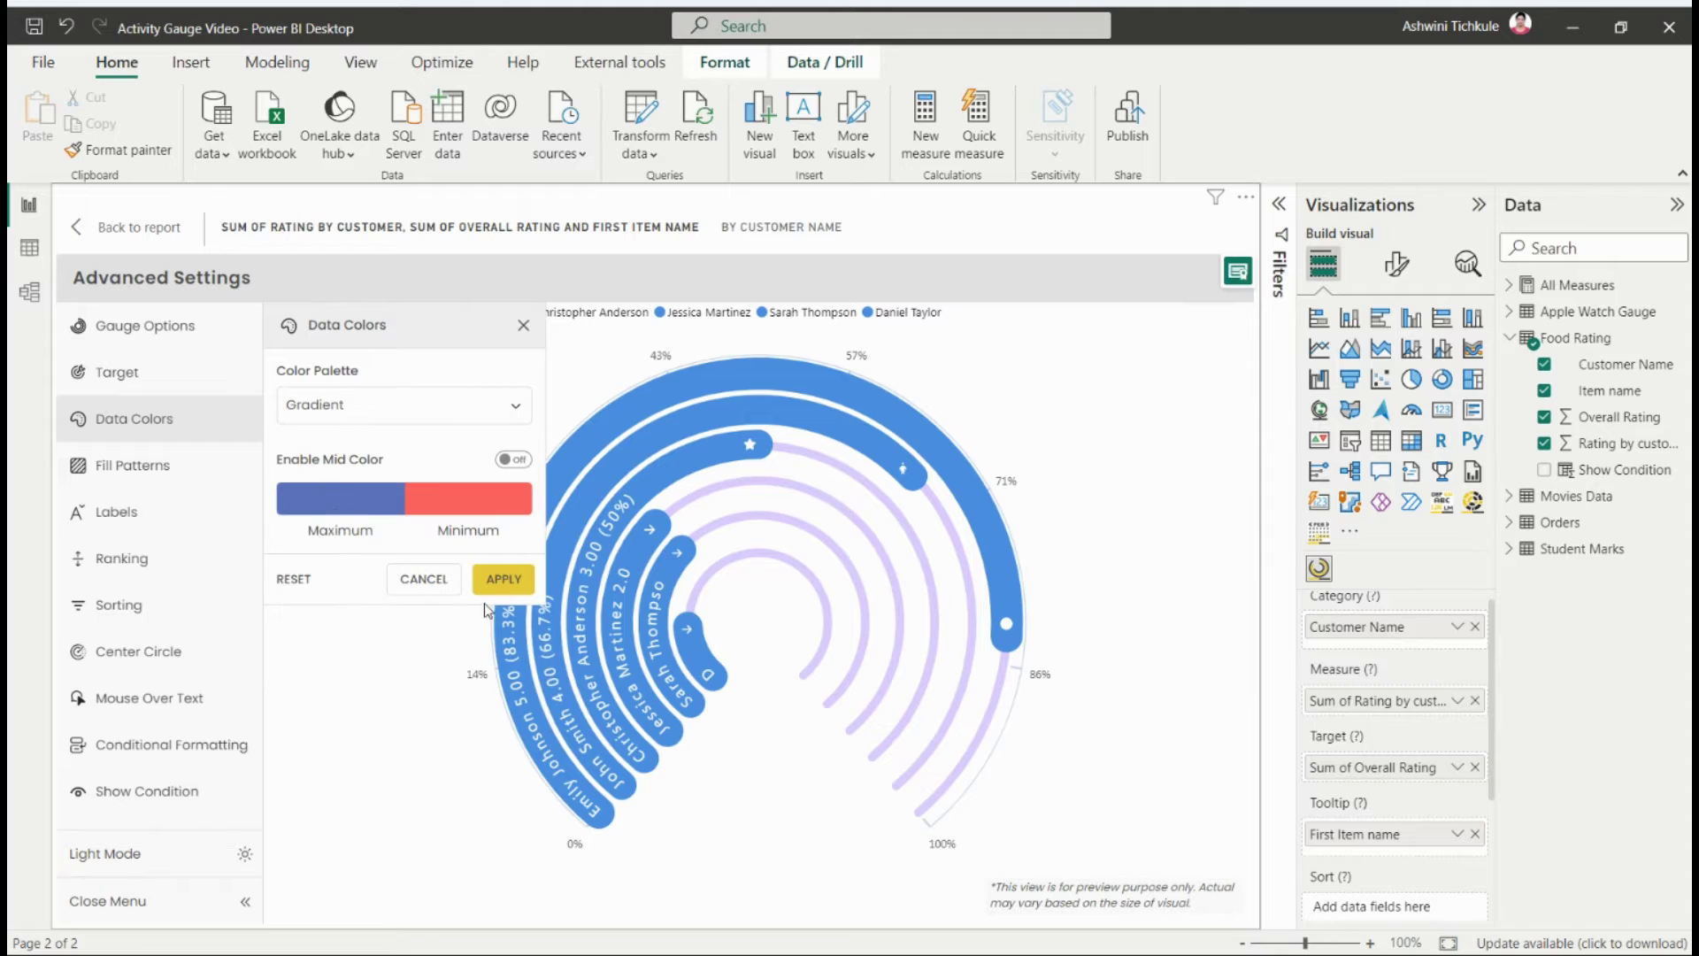
pyautogui.click(498, 583)
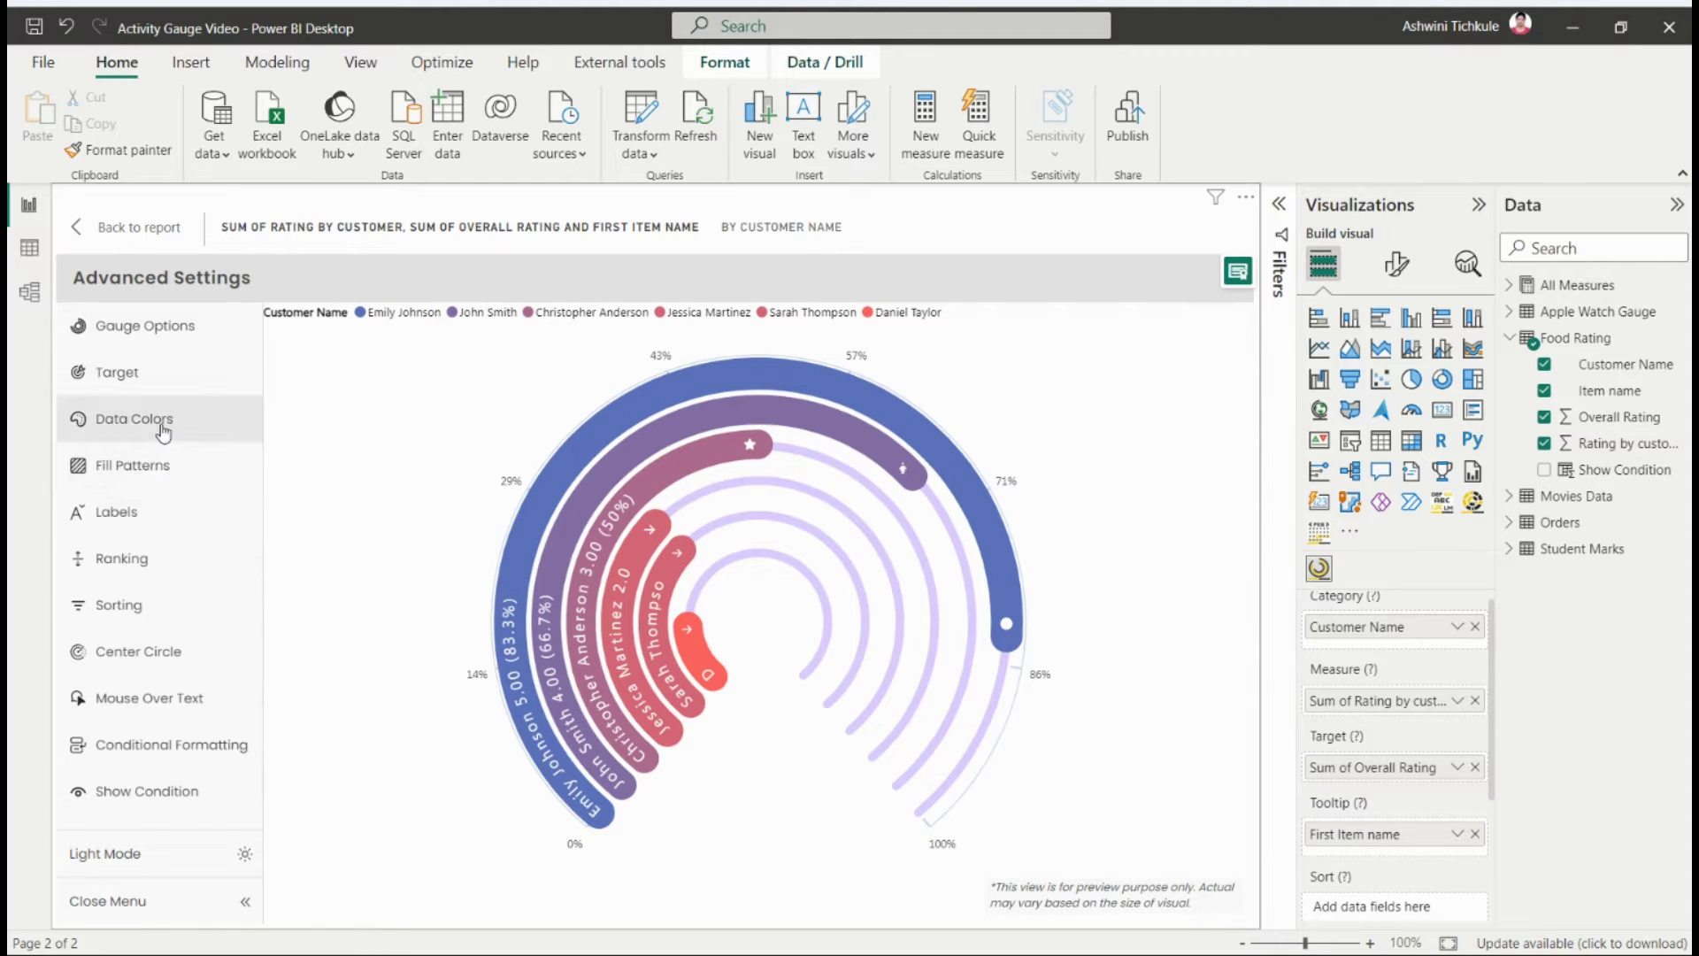
# Step: Enable the green middle color in the gradient palette and apply it
pyautogui.click(181, 419)
pyautogui.click(509, 459)
pyautogui.click(504, 579)
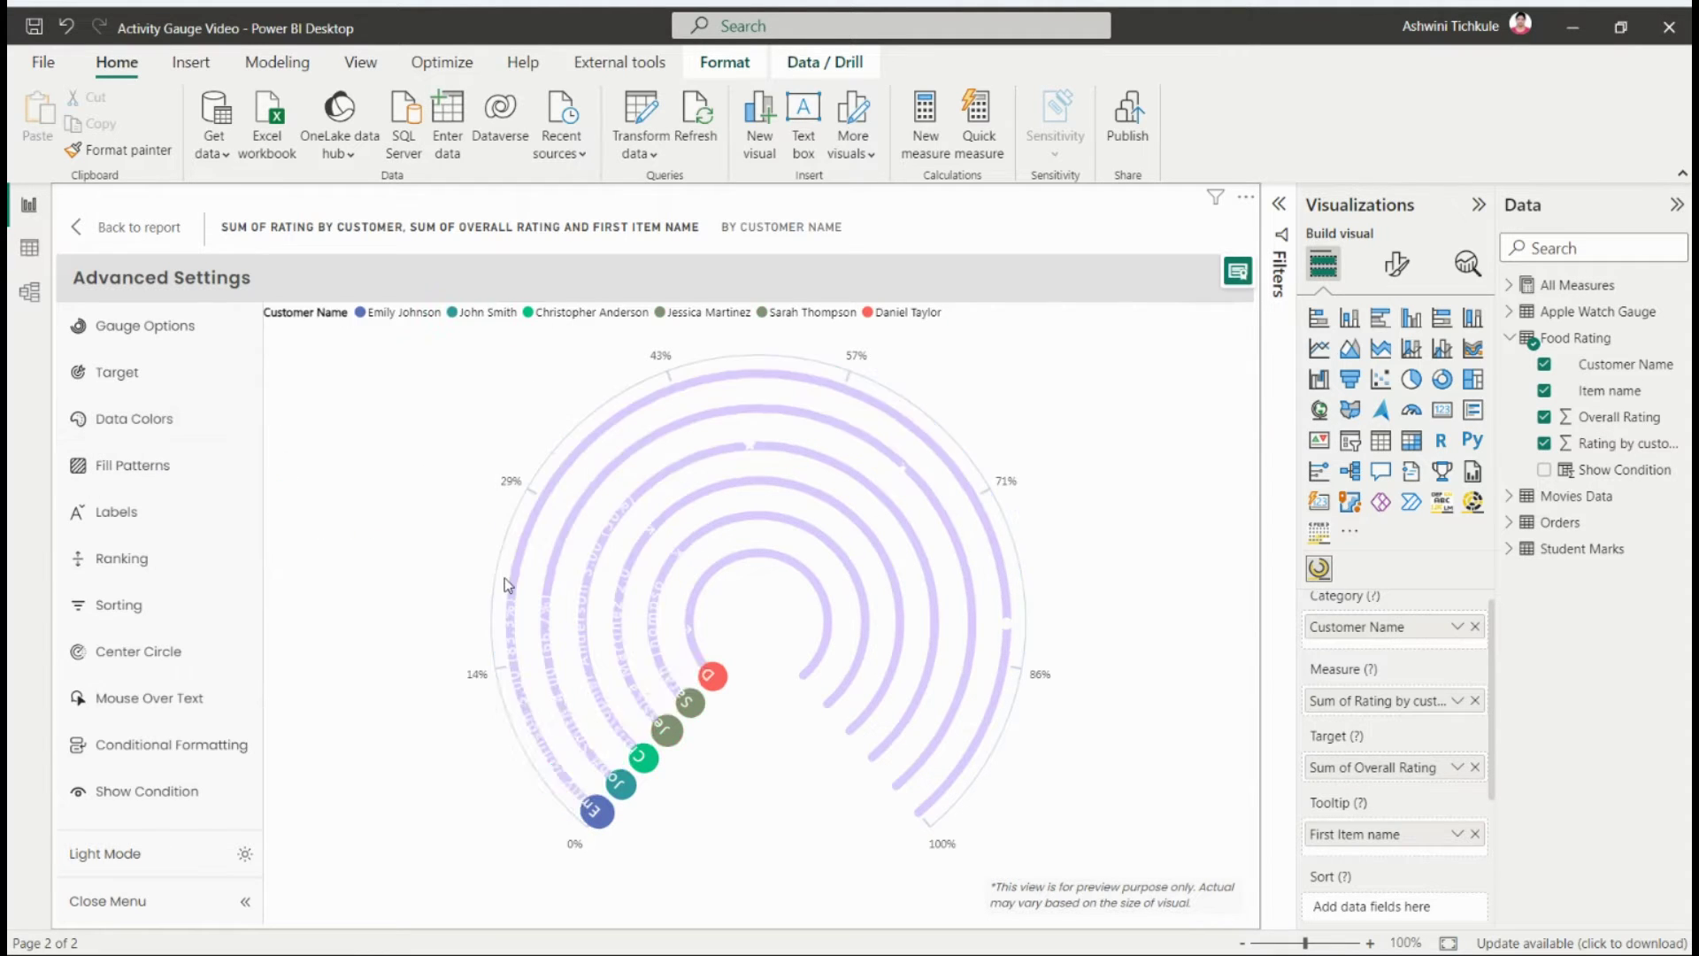
# Step: Change the data colors palette to Sequential with green shades and apply it to the gauge
pyautogui.click(135, 418)
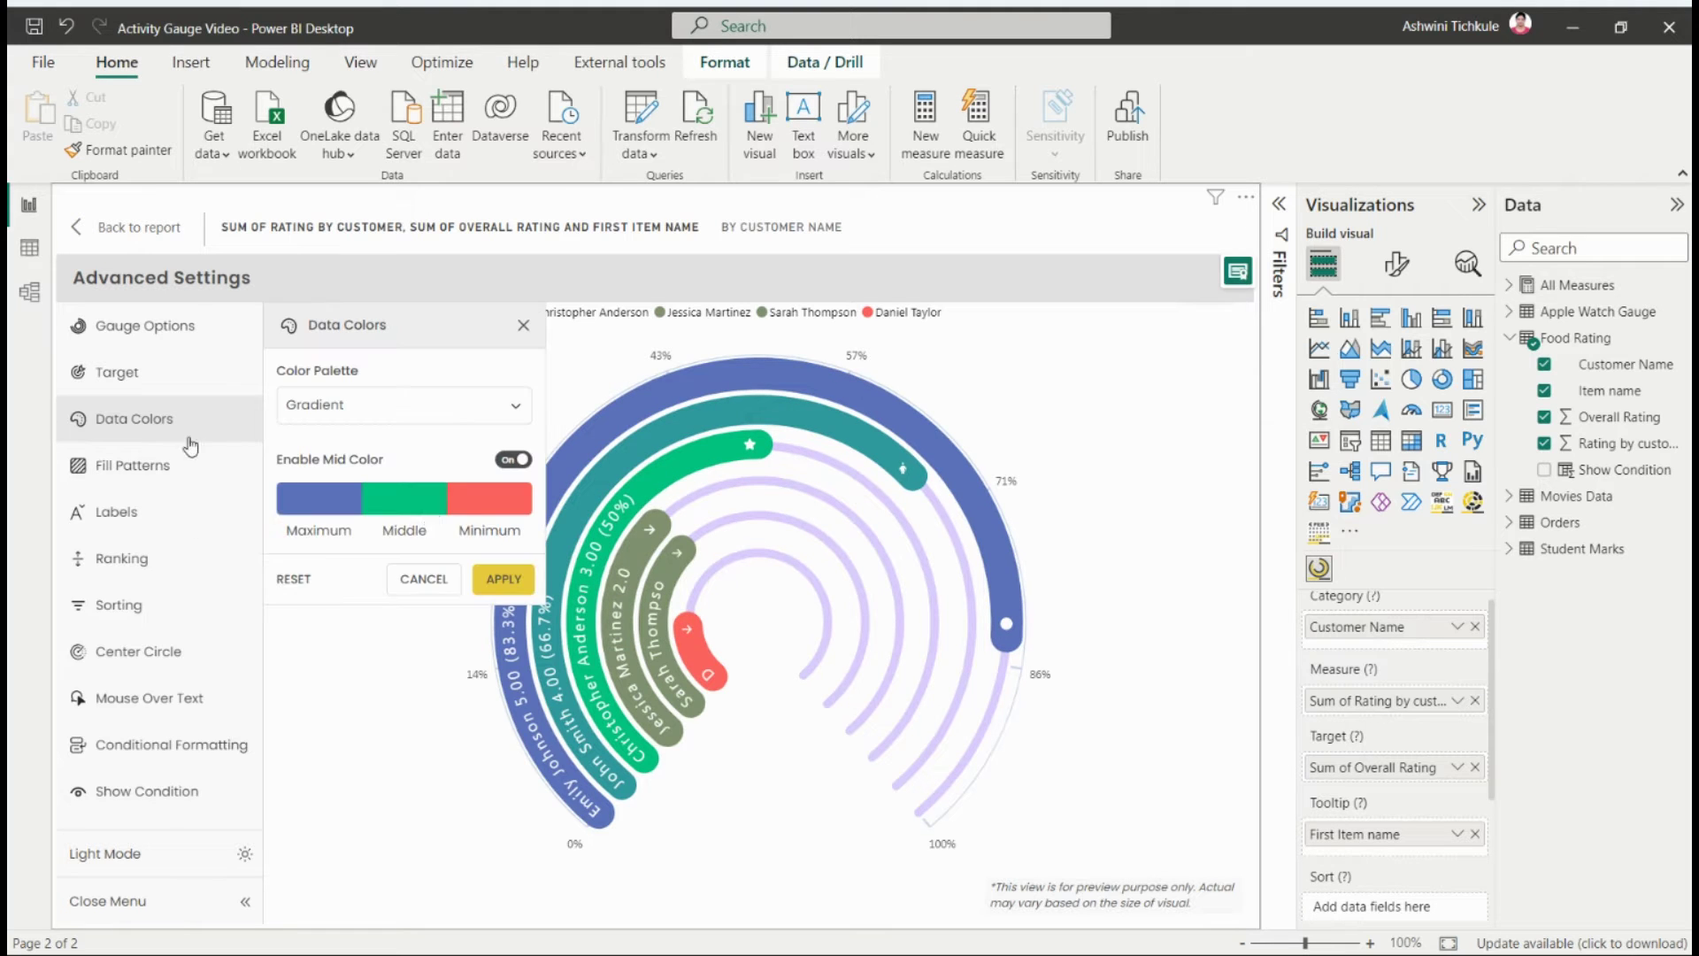
pyautogui.click(403, 404)
pyautogui.click(347, 569)
pyautogui.click(419, 590)
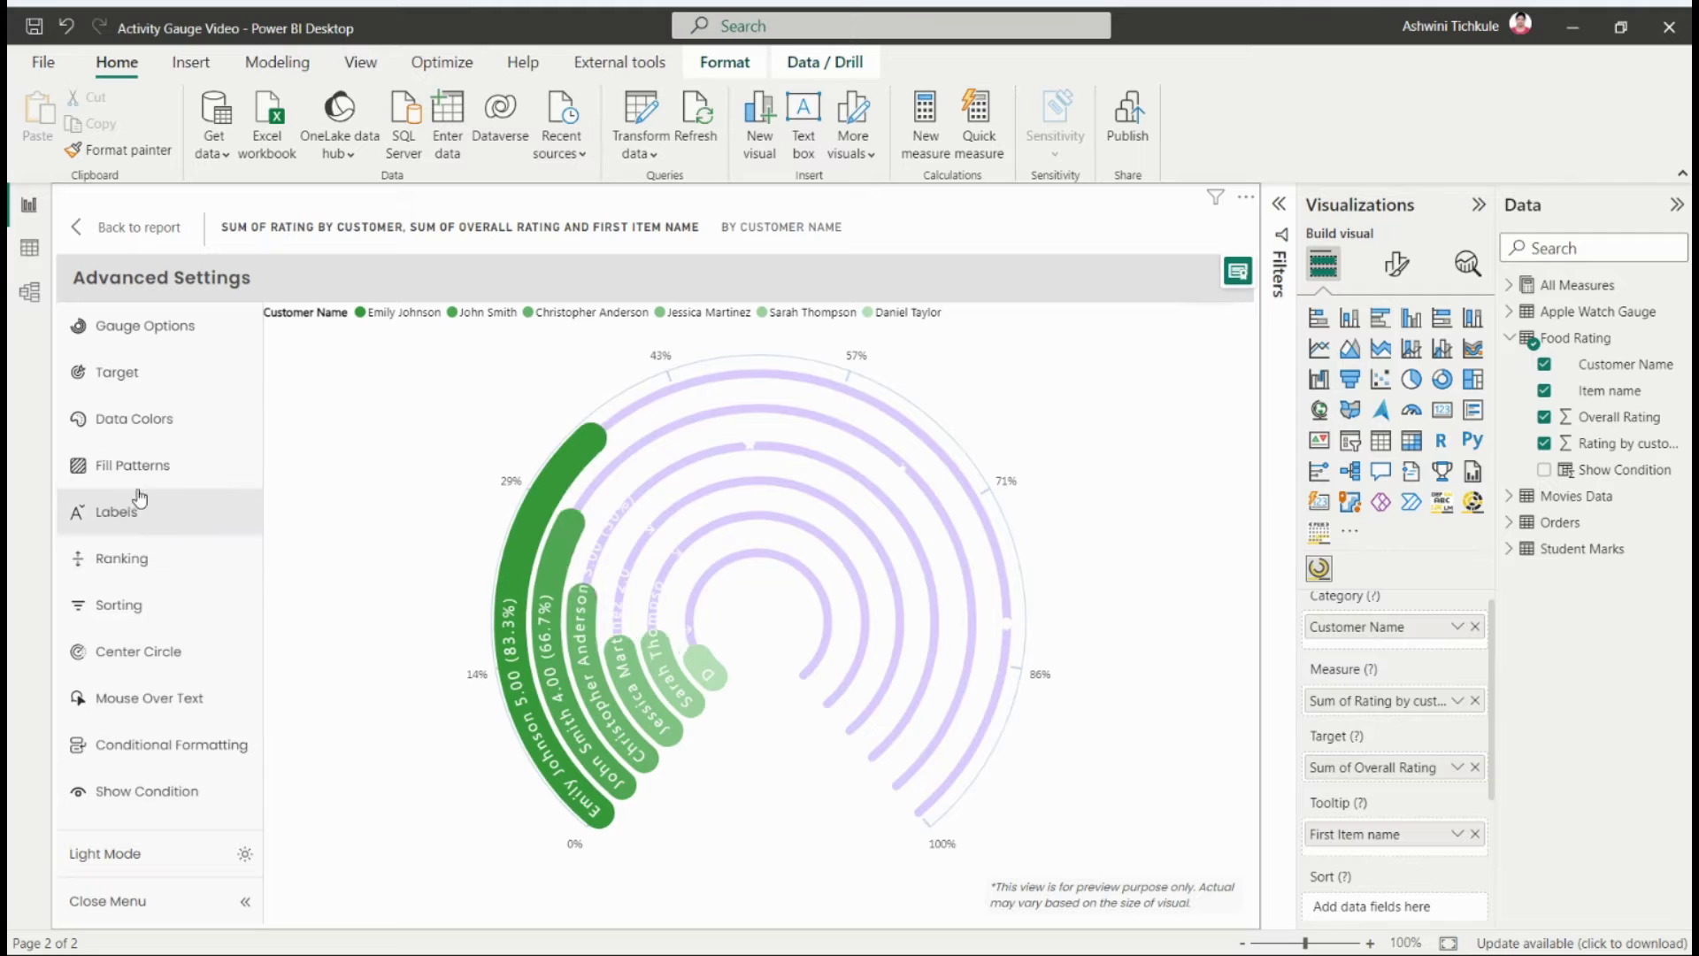
# Step: Change the data colors palette to Diverging with the blue-yellow-red scheme and apply it to the gauge
pyautogui.scroll(-1, 370, 486)
pyautogui.click(385, 407)
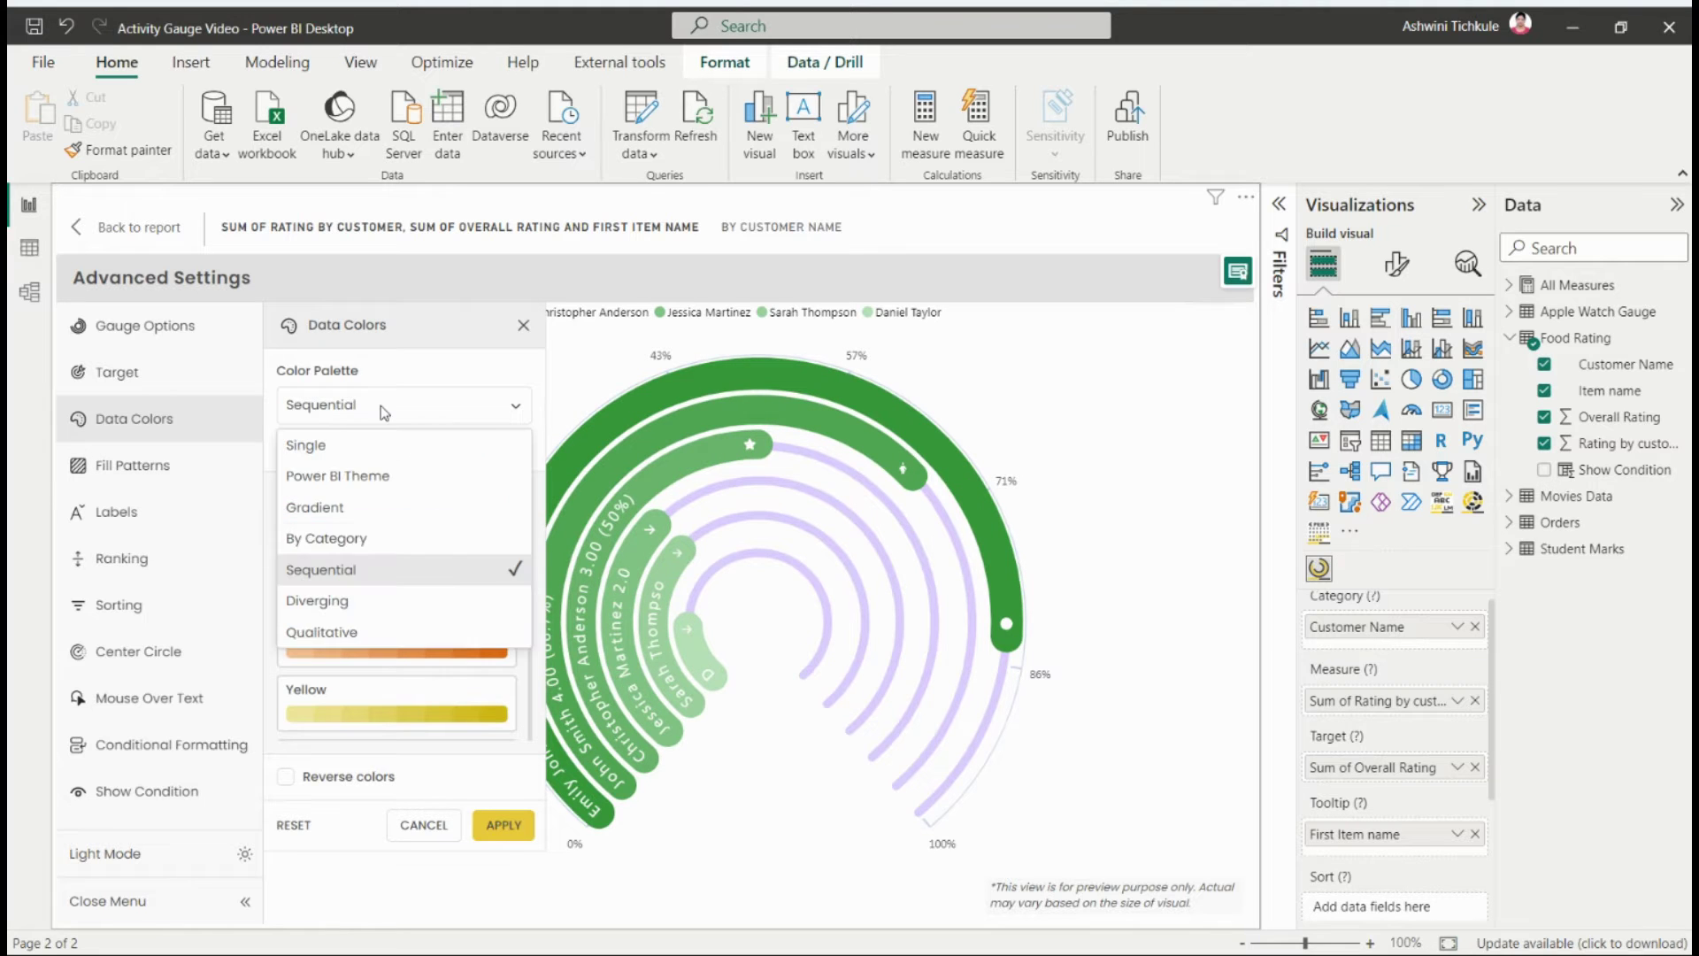
pyautogui.click(358, 617)
pyautogui.click(401, 580)
pyautogui.click(500, 822)
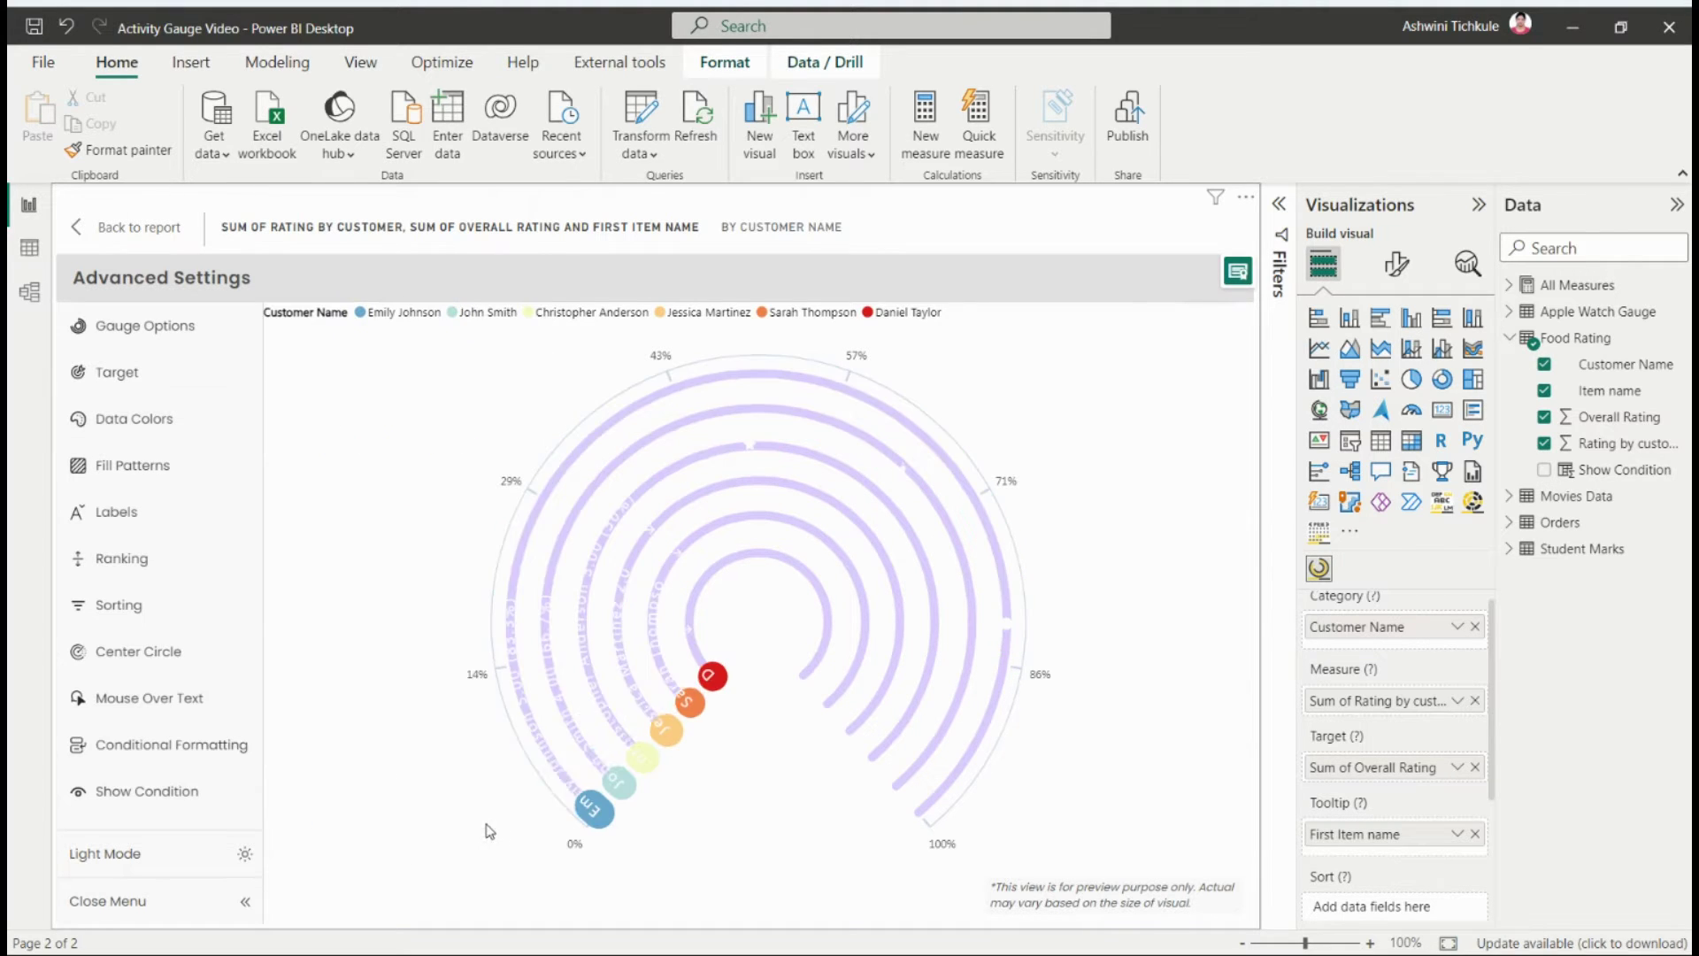
# Step: Change the data colors palette to Qualitative, choose a multicolor scheme and apply it to the gauge
pyautogui.click(111, 416)
pyautogui.click(403, 405)
pyautogui.click(372, 631)
pyautogui.click(414, 584)
pyautogui.click(503, 823)
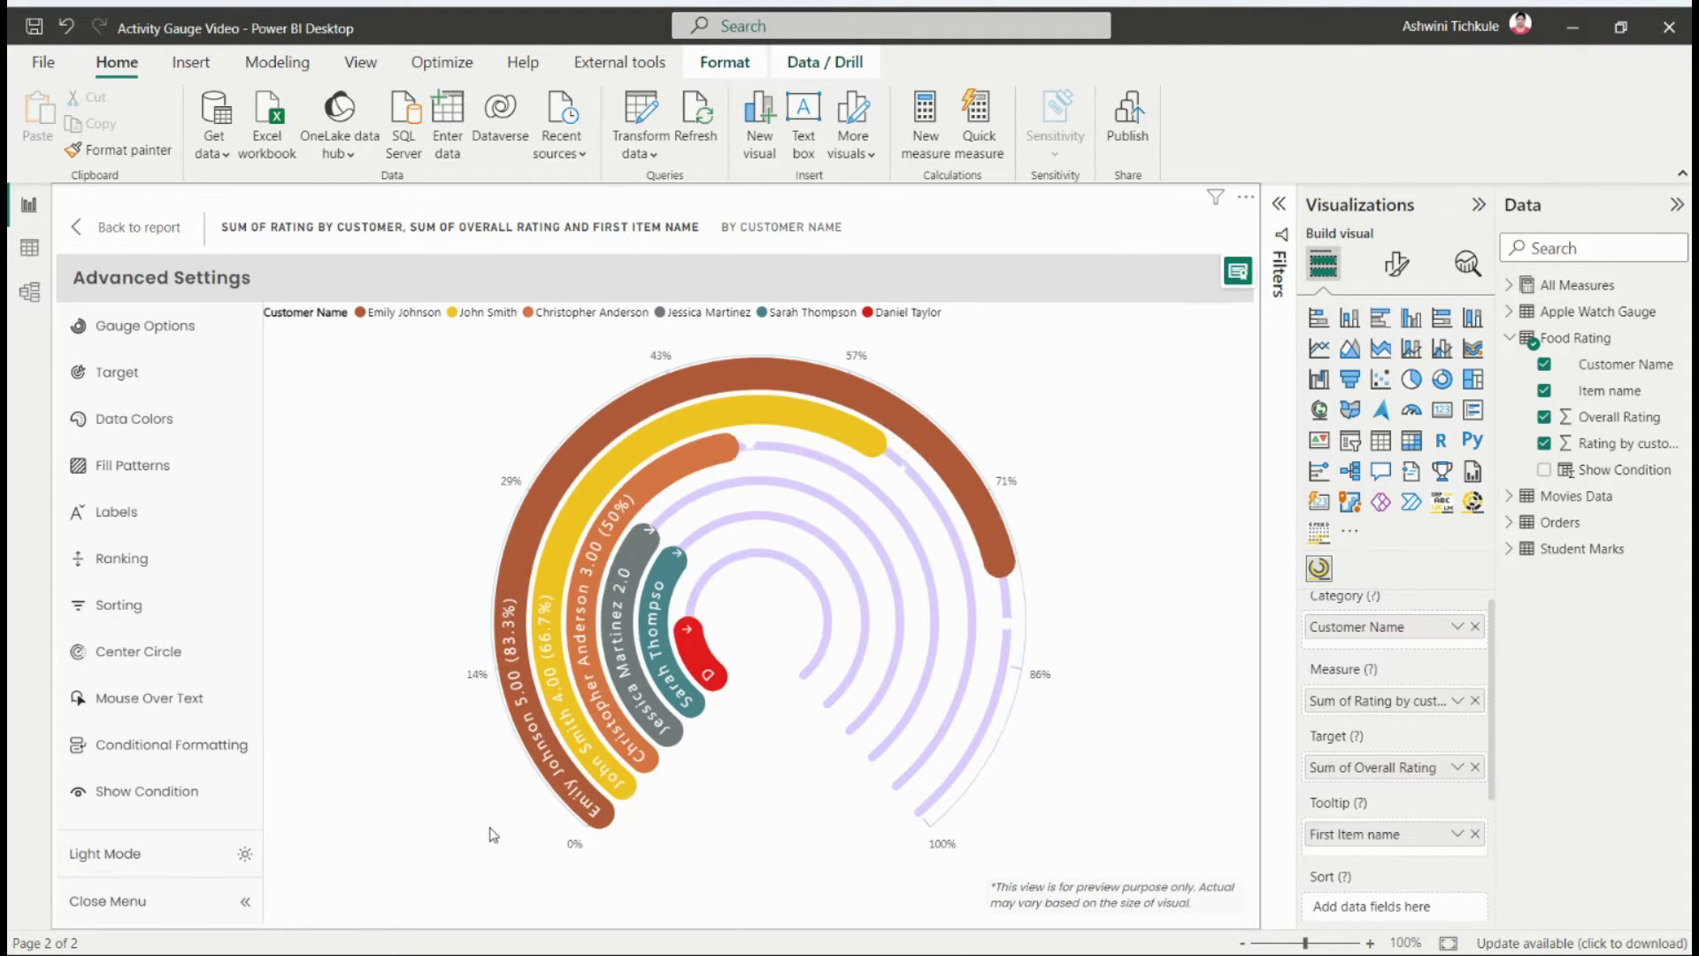
# Step: Enable fill patterns, give the first and fourth customers Circles and the fifth customer a person image, and apply them
pyautogui.click(173, 463)
pyautogui.click(511, 370)
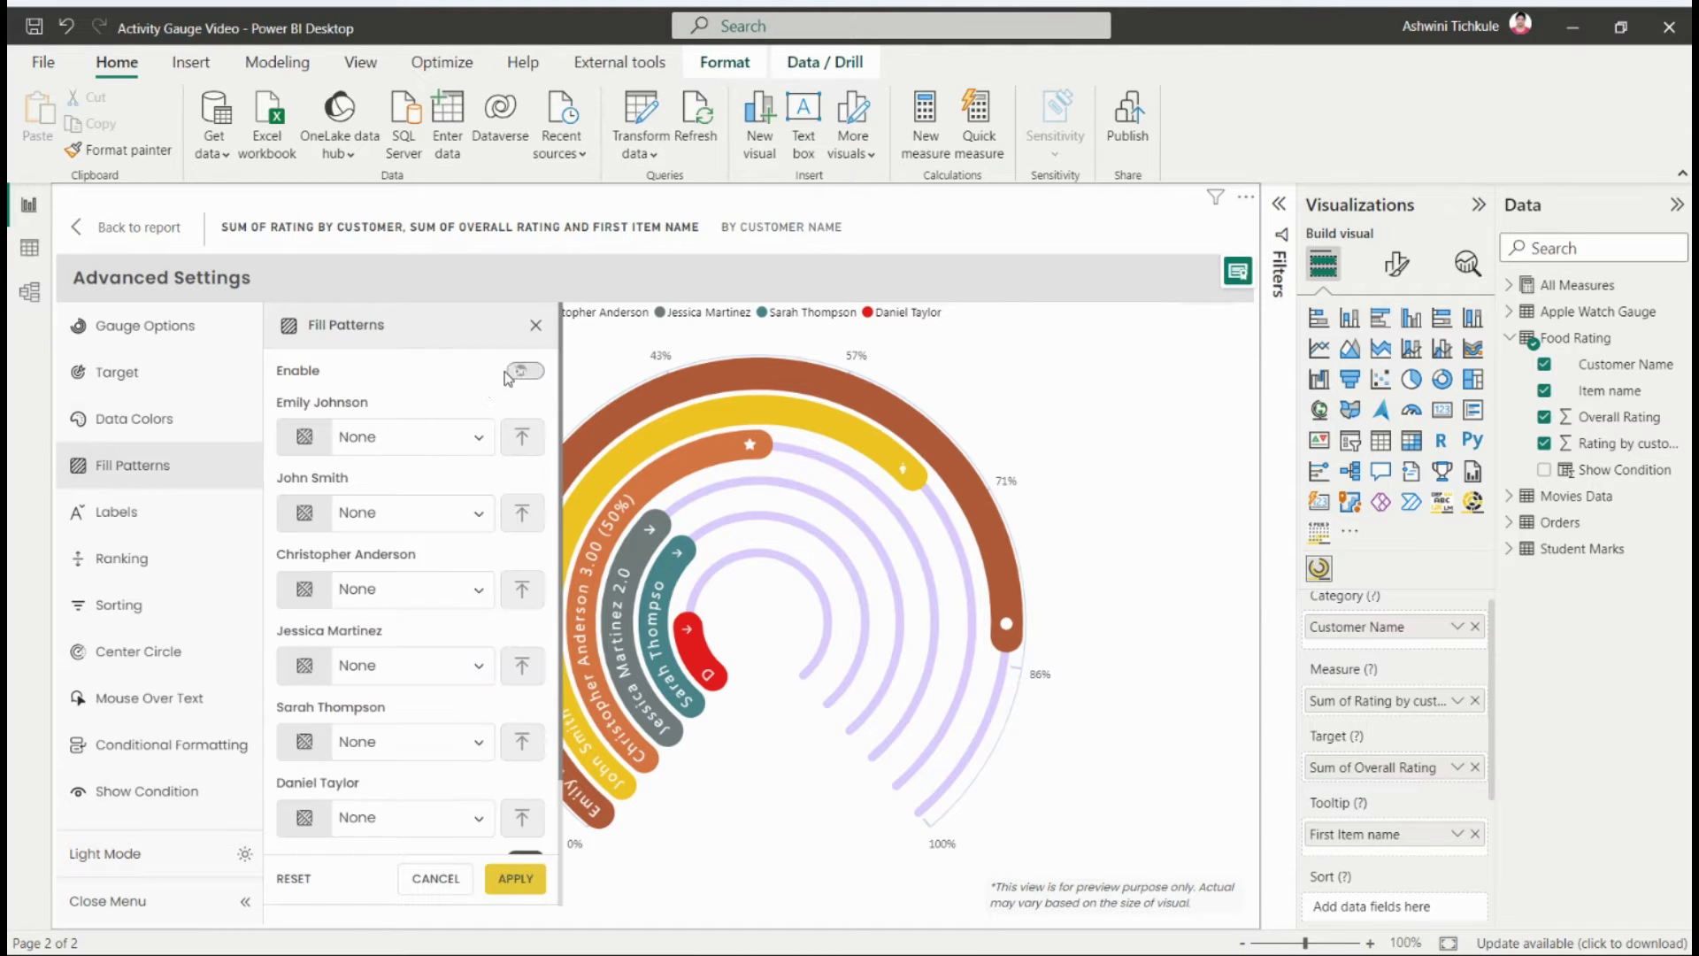
pyautogui.click(363, 438)
pyautogui.click(357, 518)
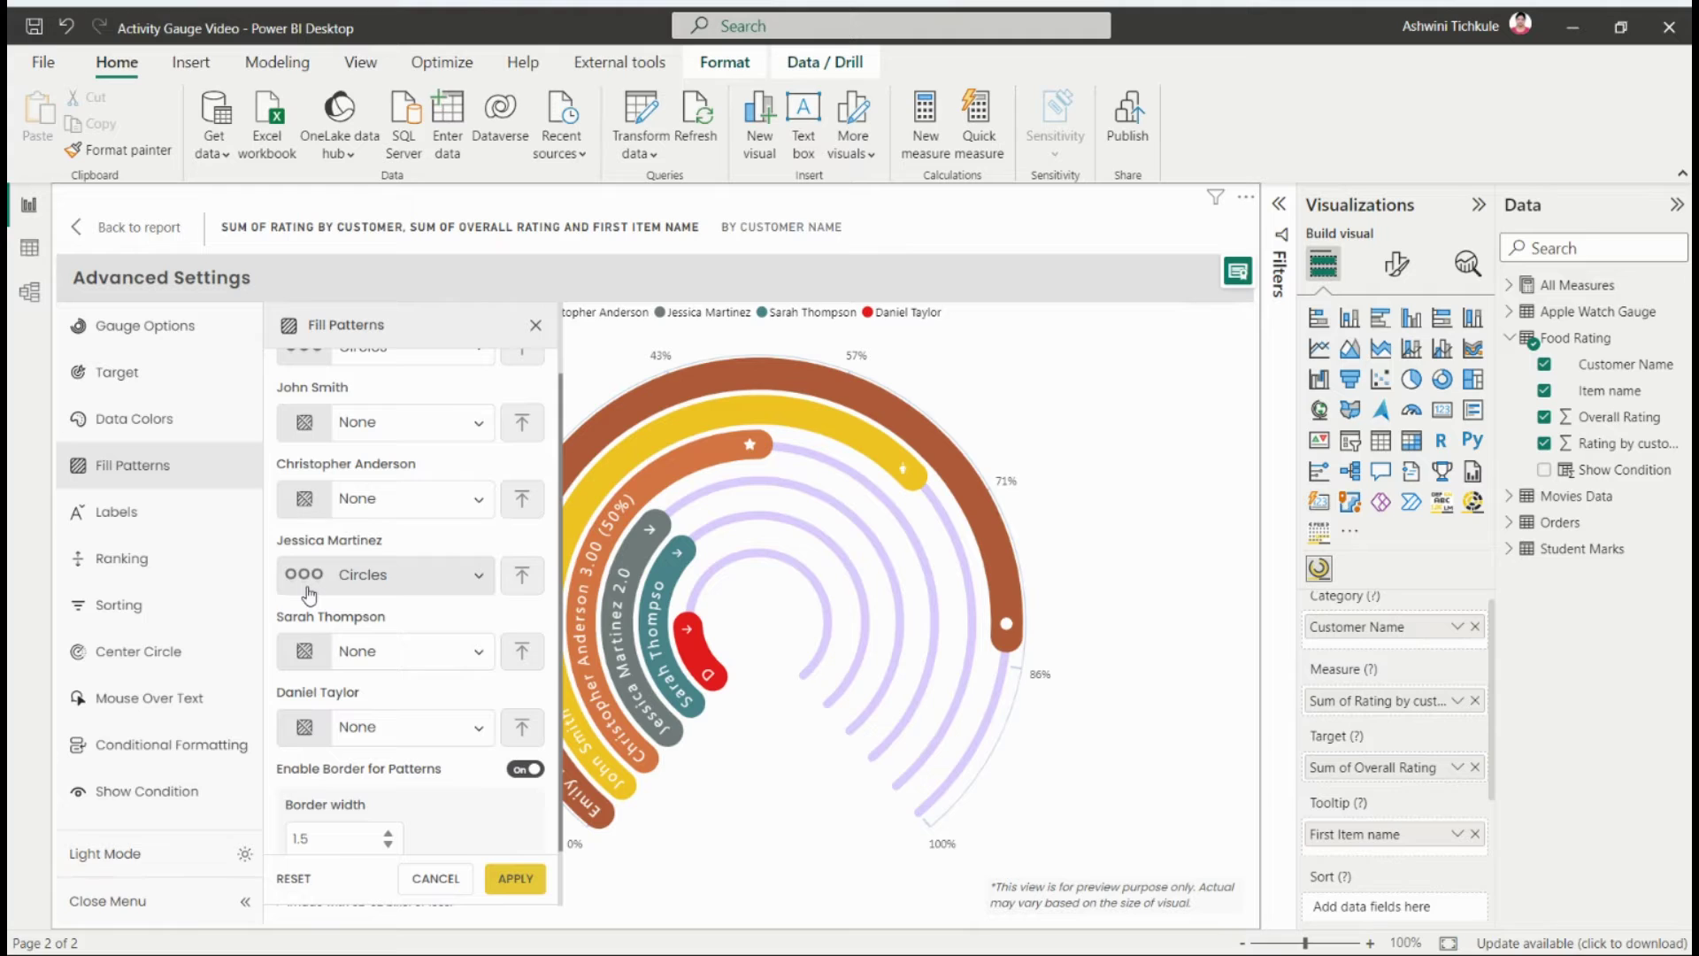
pyautogui.click(521, 660)
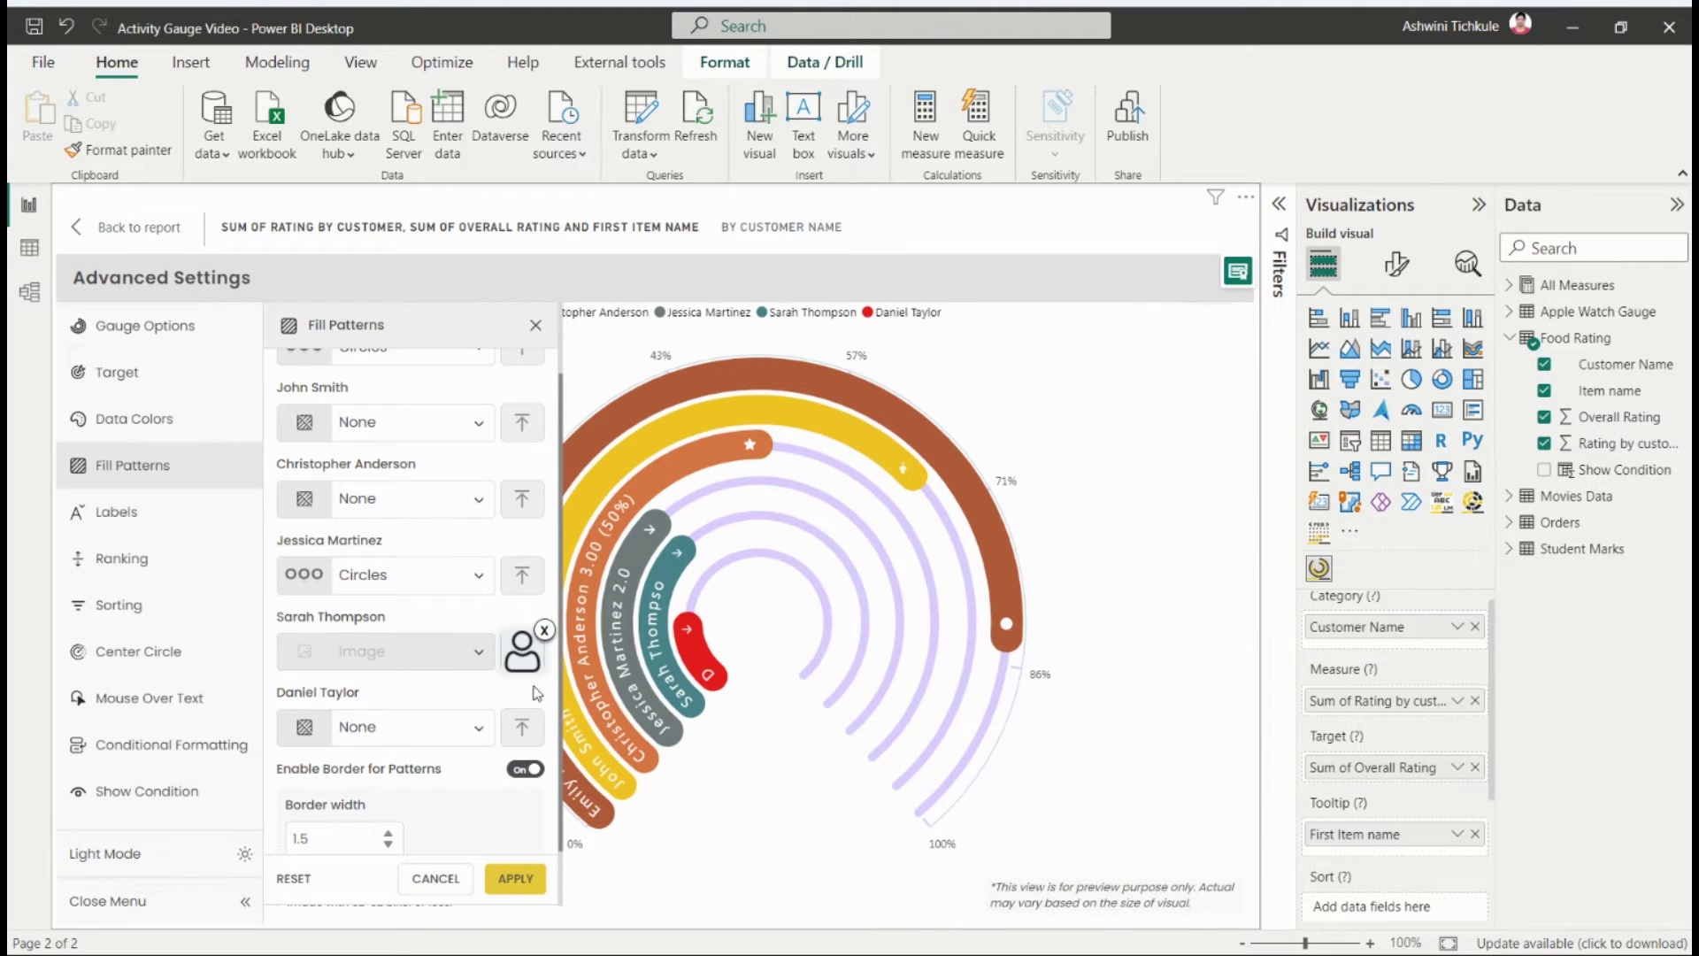
pyautogui.click(514, 877)
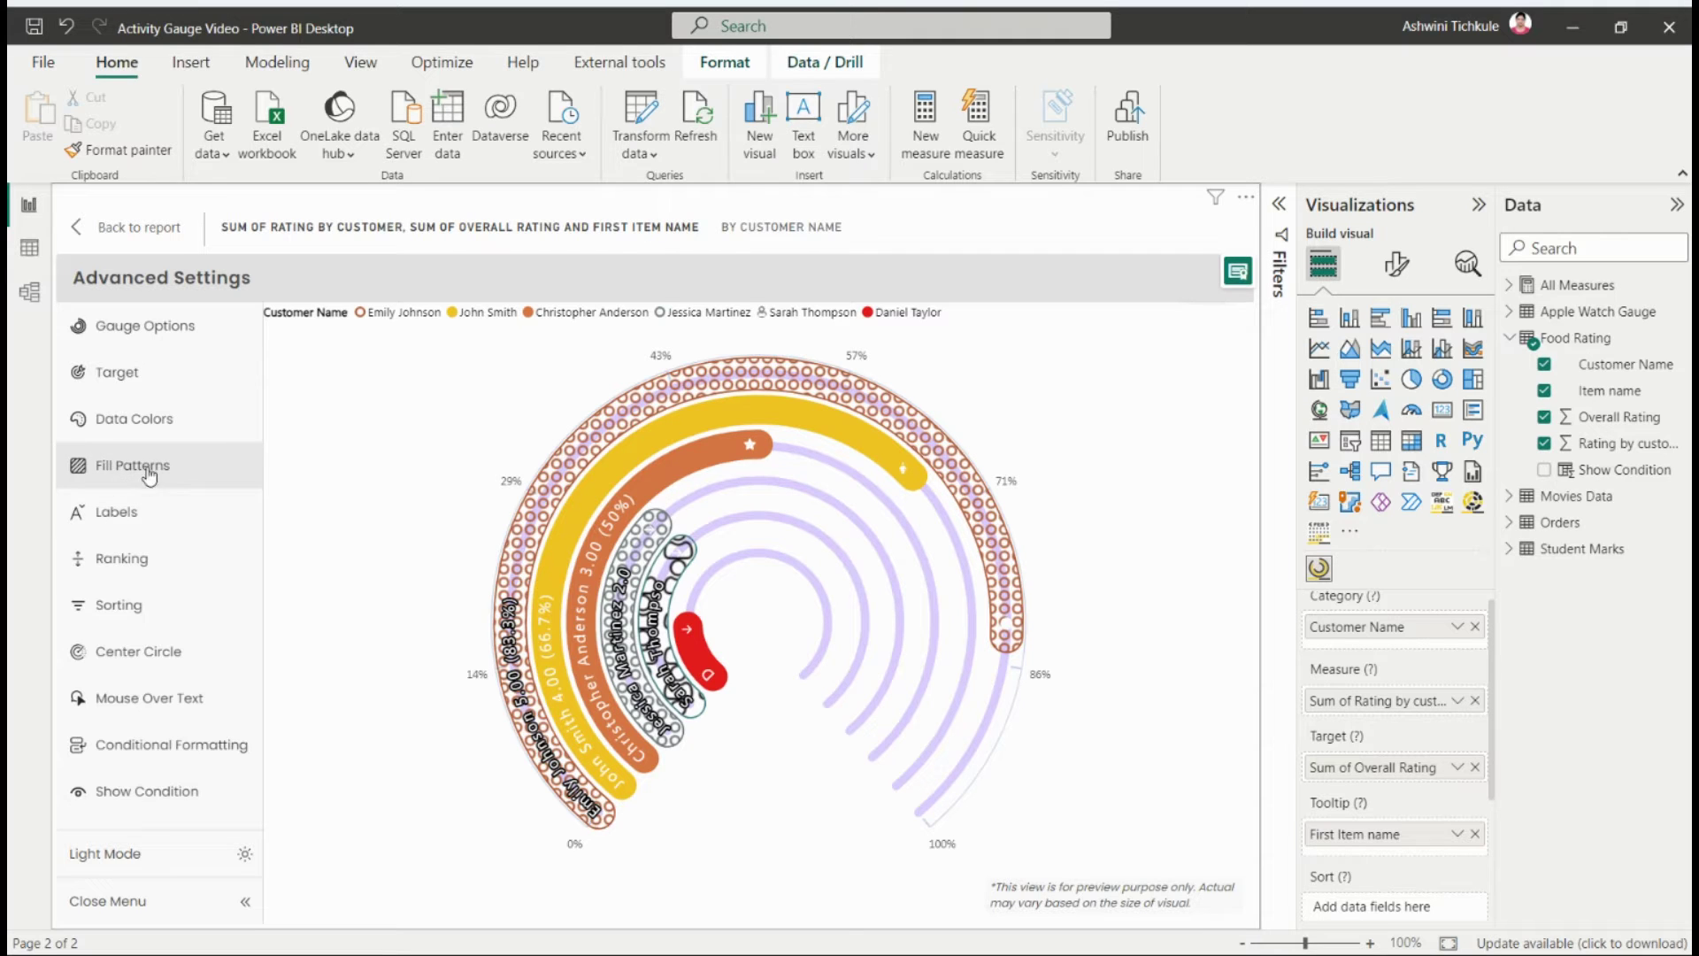
# Step: Enable leaf labels for the gauge arcs and apply them
pyautogui.click(135, 513)
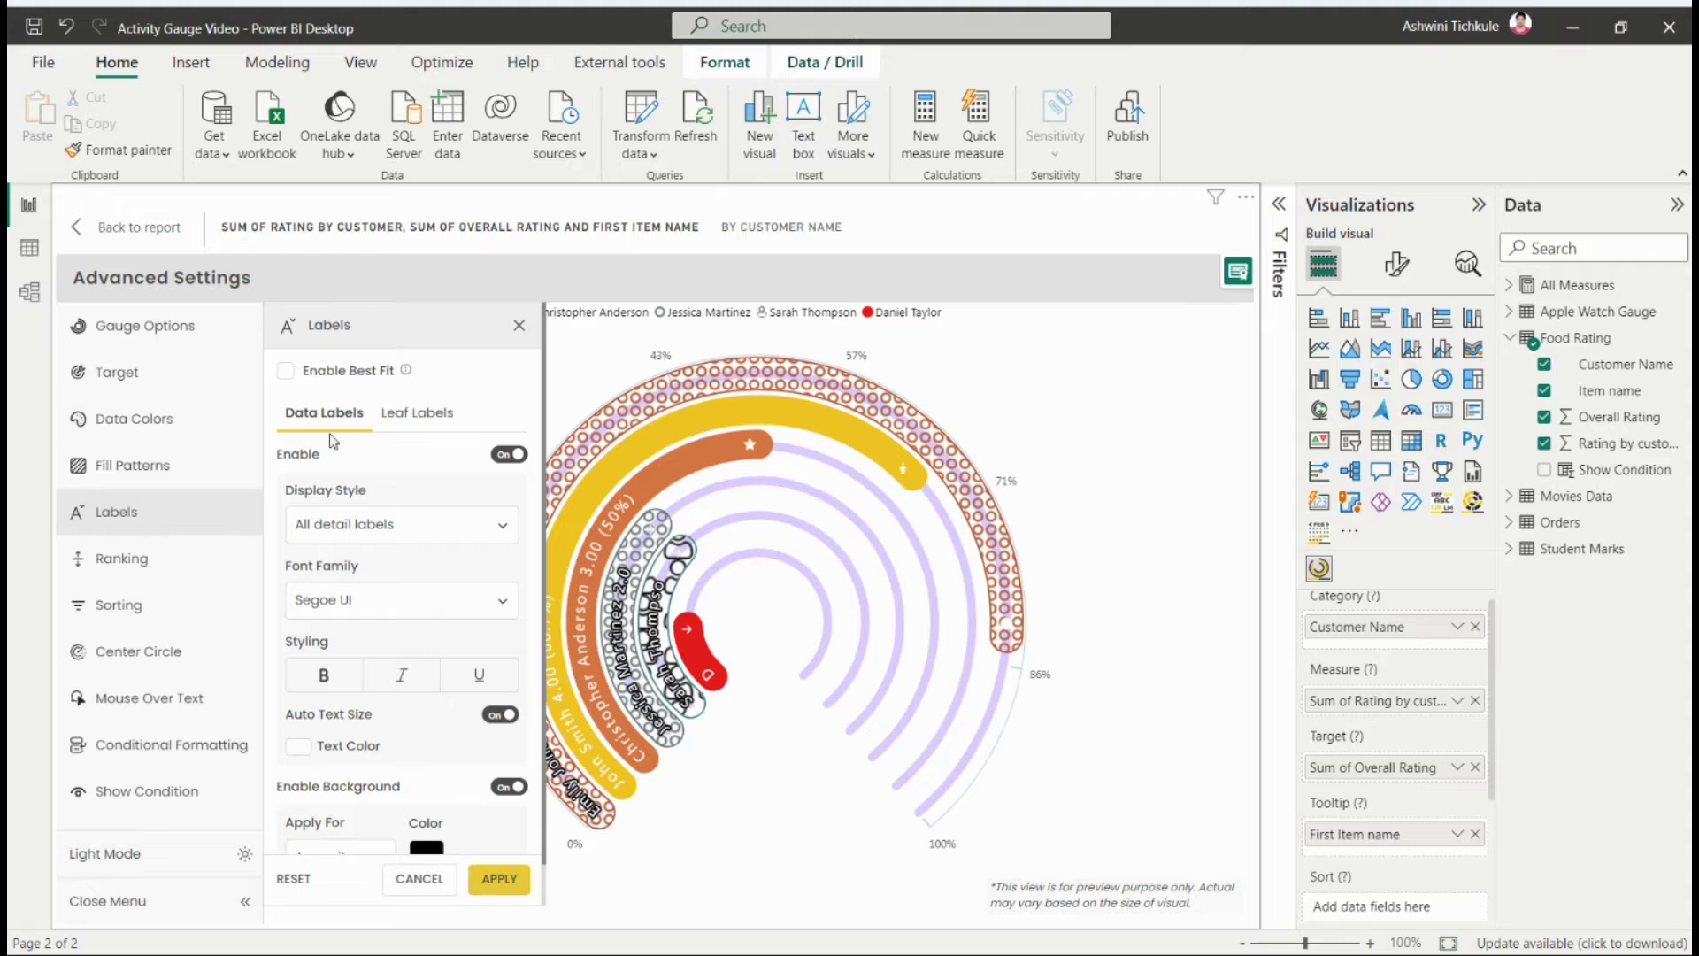
pyautogui.click(438, 414)
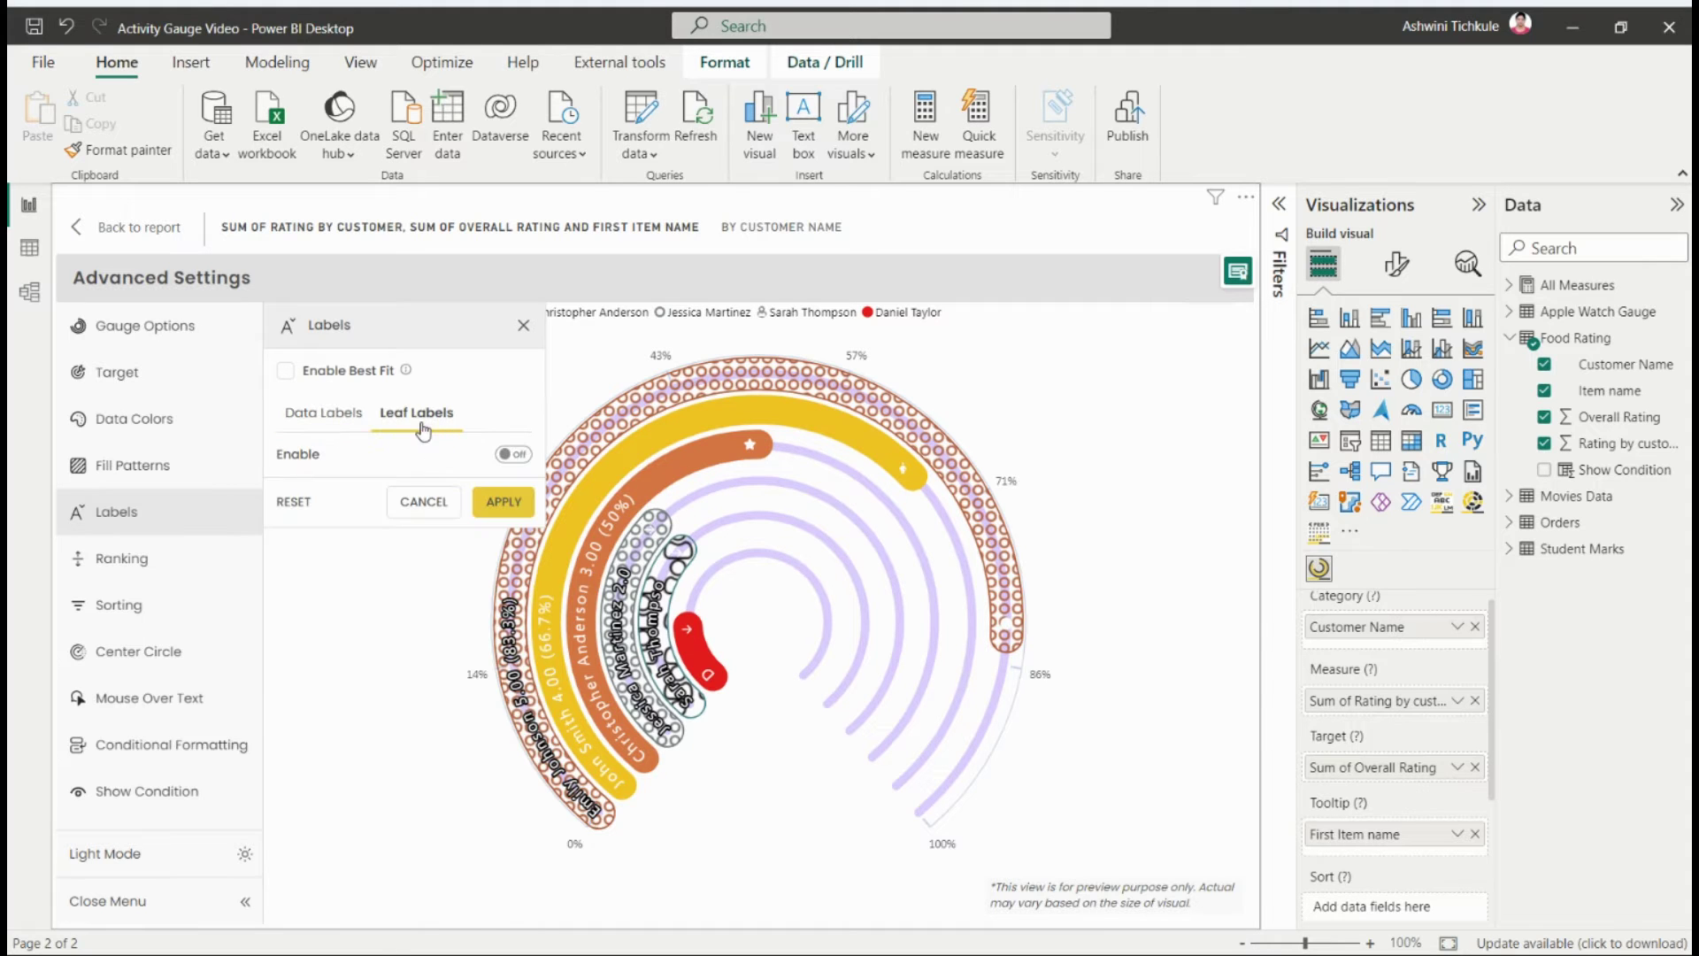
pyautogui.click(515, 454)
pyautogui.click(505, 816)
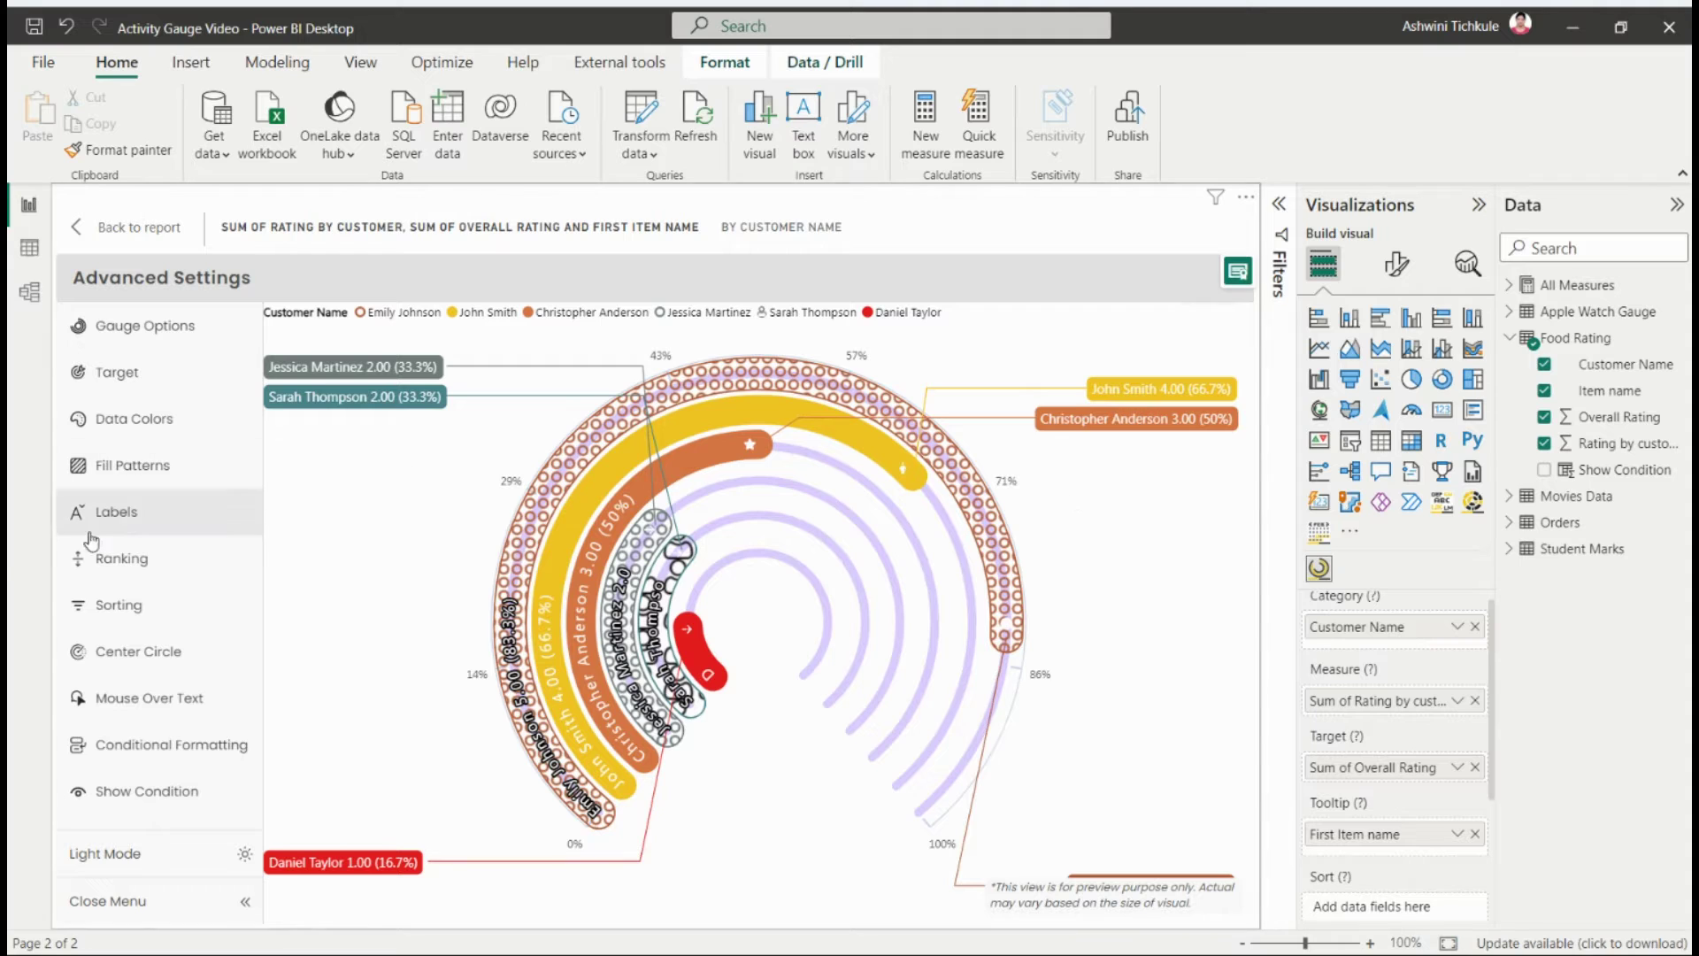
# Step: Turn off the leaf labels, enable Best Fit for the labels and apply the label settings
pyautogui.click(119, 513)
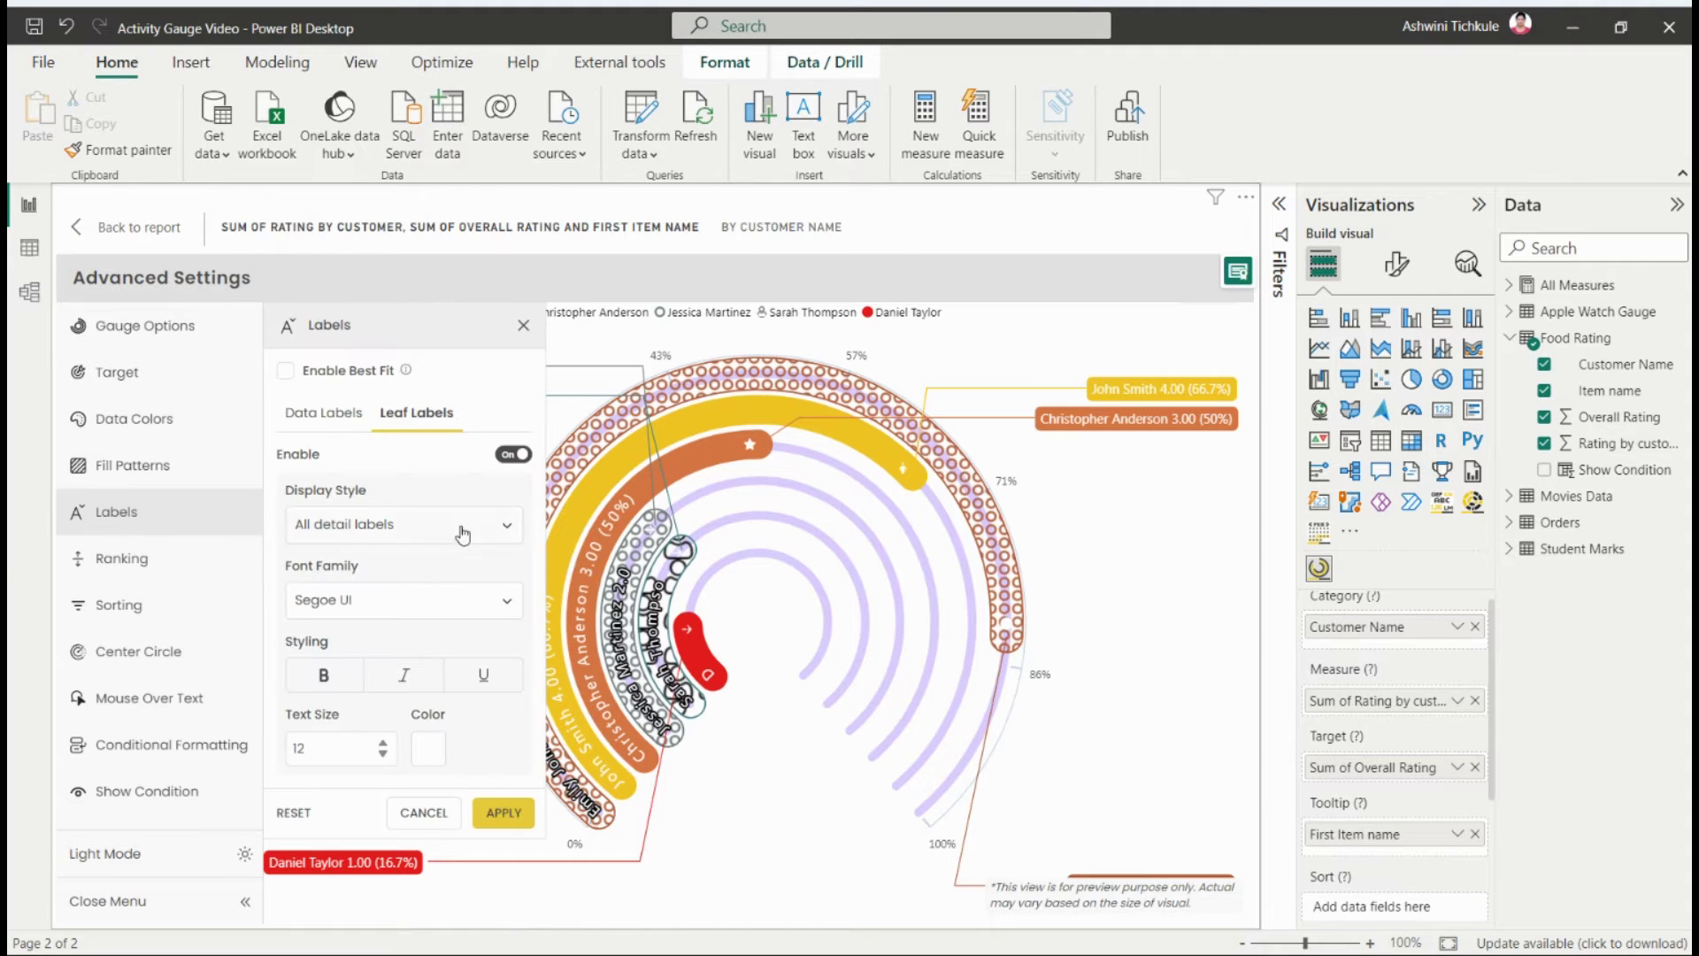
pyautogui.click(514, 454)
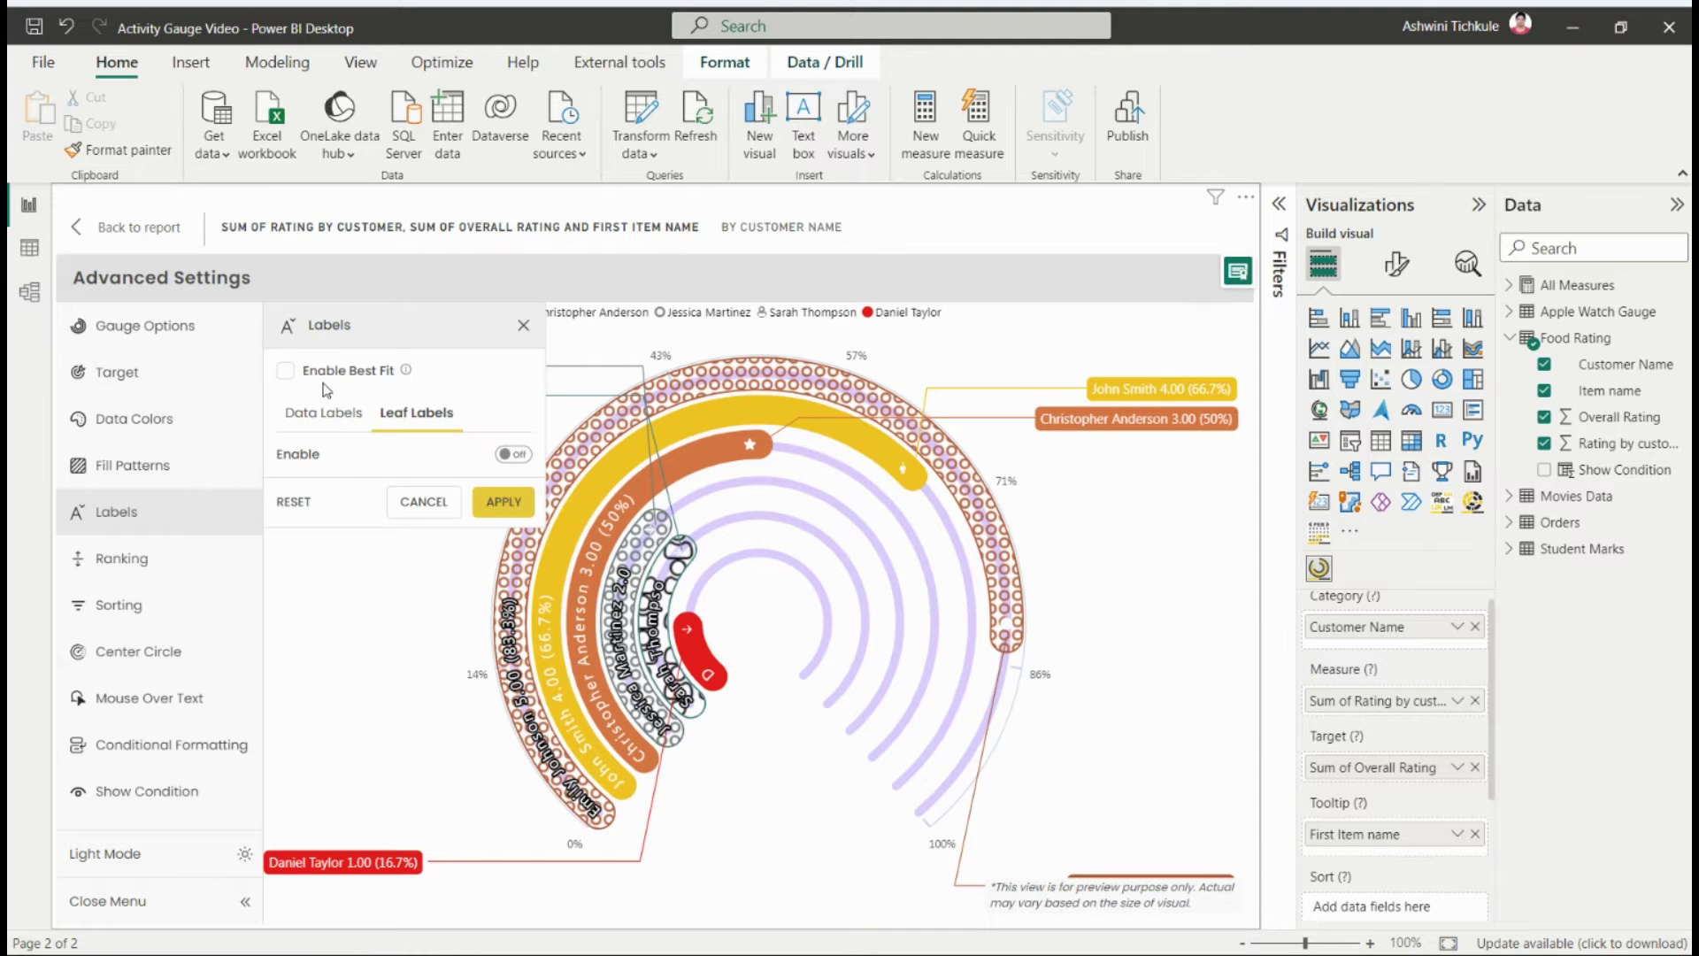
pyautogui.click(496, 503)
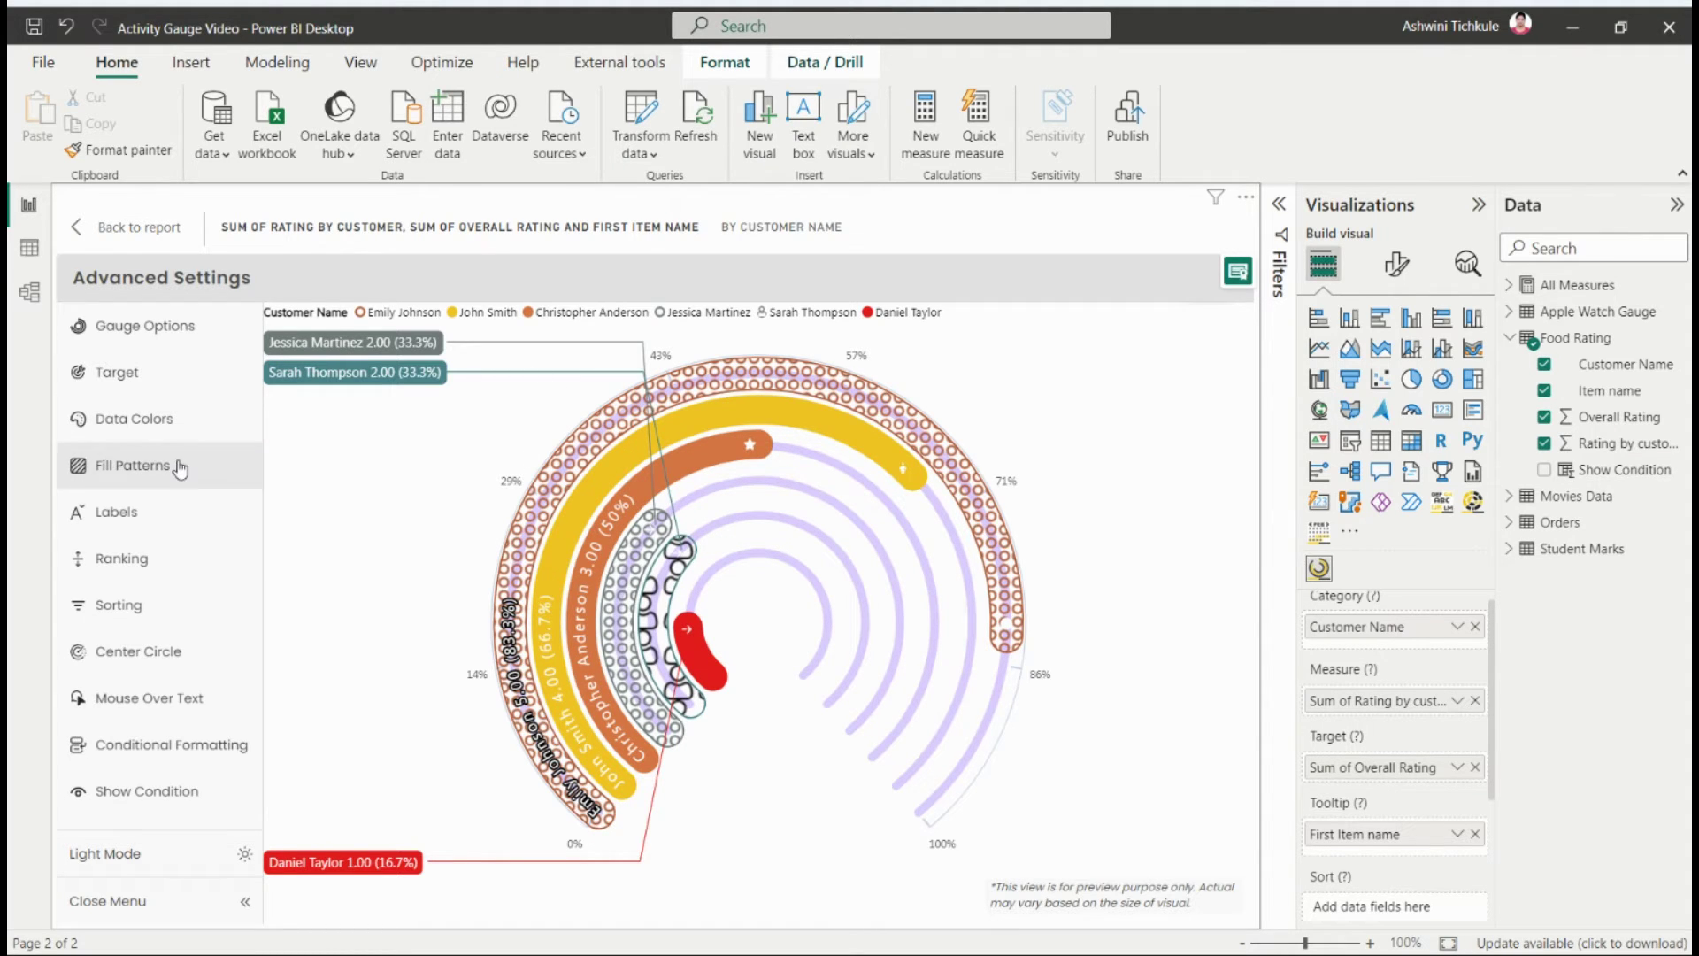
# Step: Enable Top N ranking with a count of 4, show the remaining customers as 'Others', and apply it
pyautogui.click(173, 557)
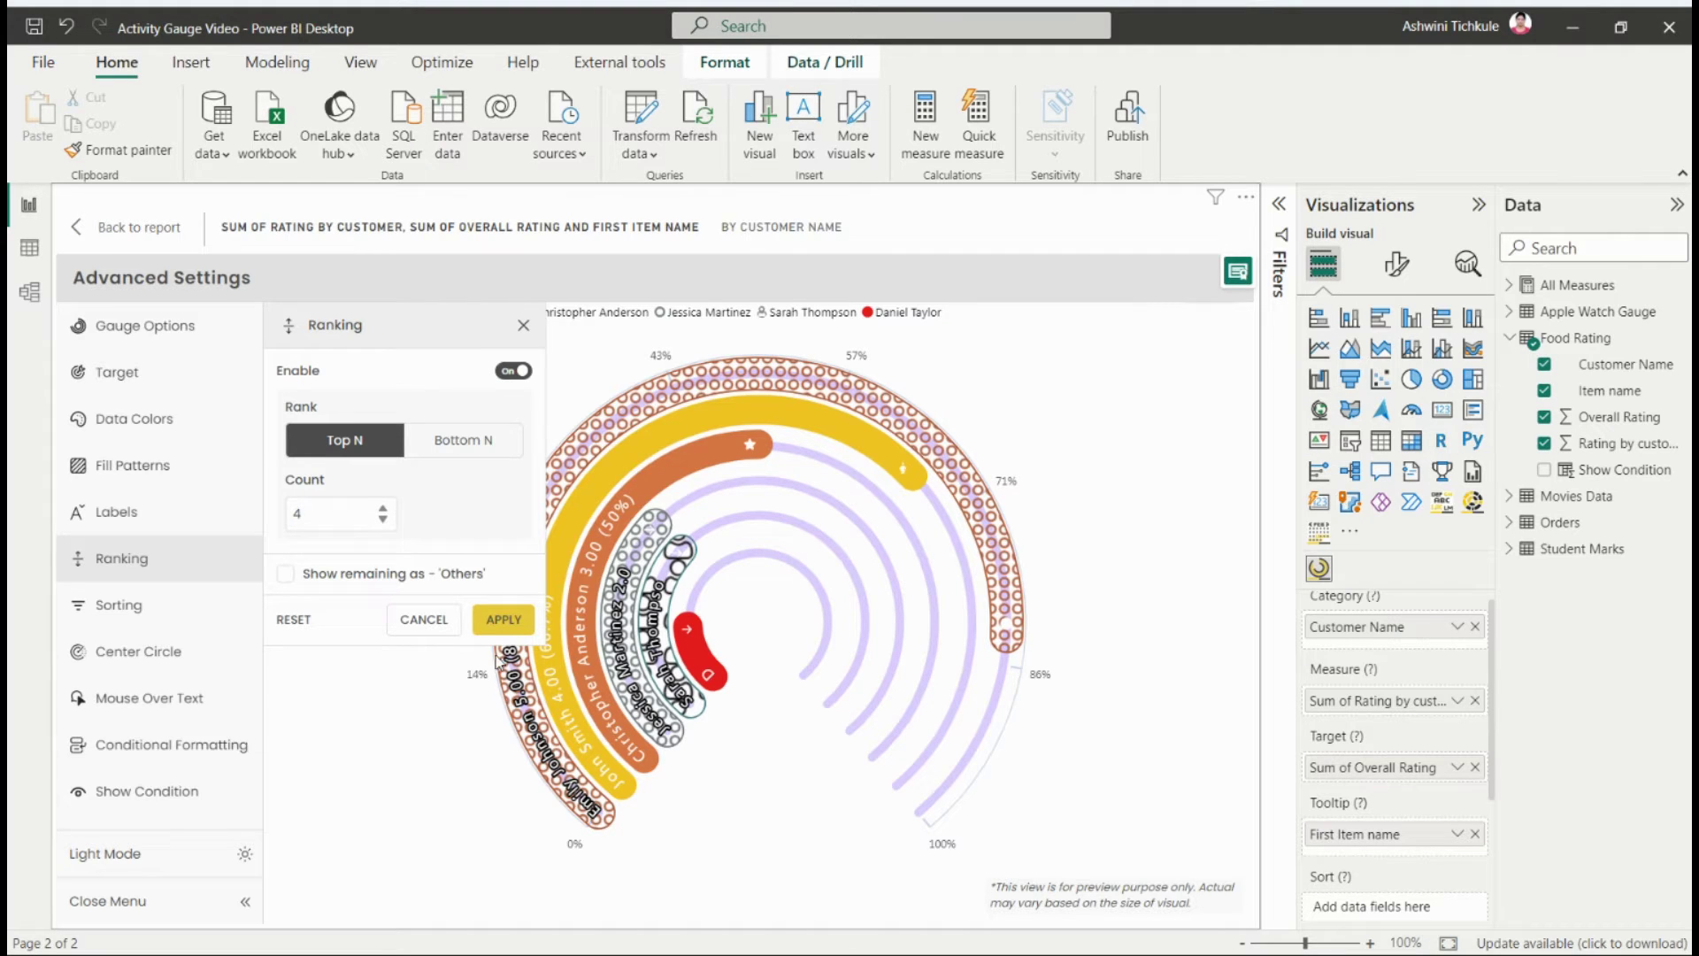
pyautogui.click(285, 573)
pyautogui.click(504, 619)
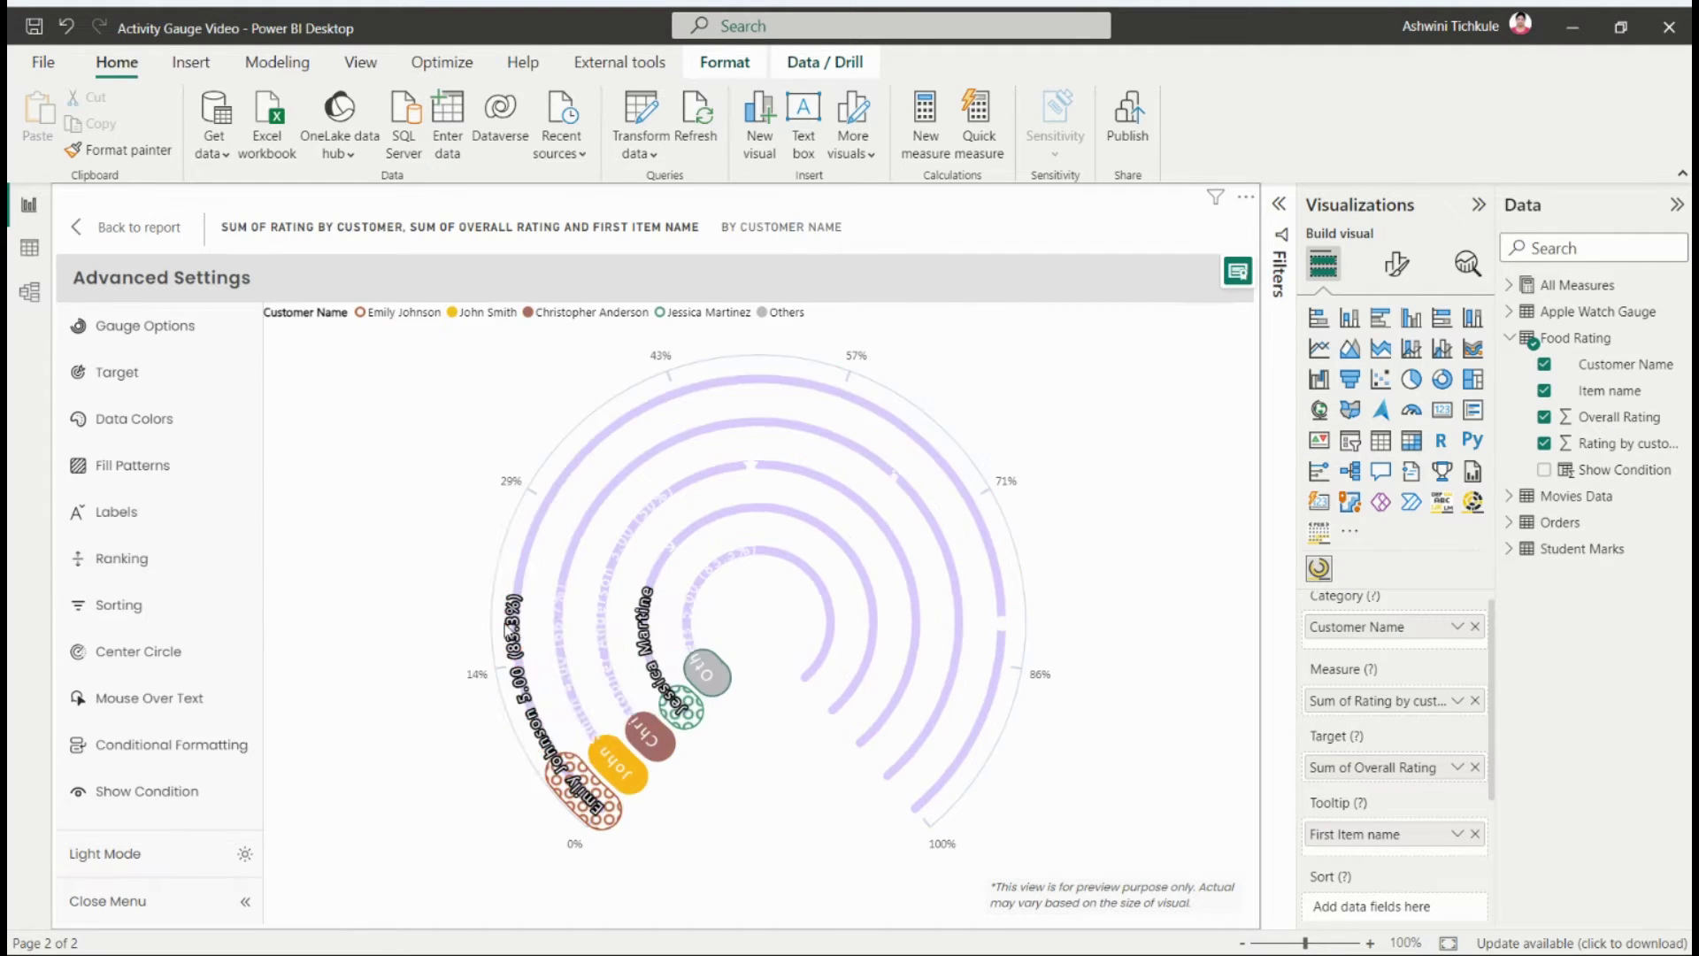
# Step: Reduce the Top N ranking count to 3, apply it and inspect the tooltip of the Others arc
pyautogui.click(188, 572)
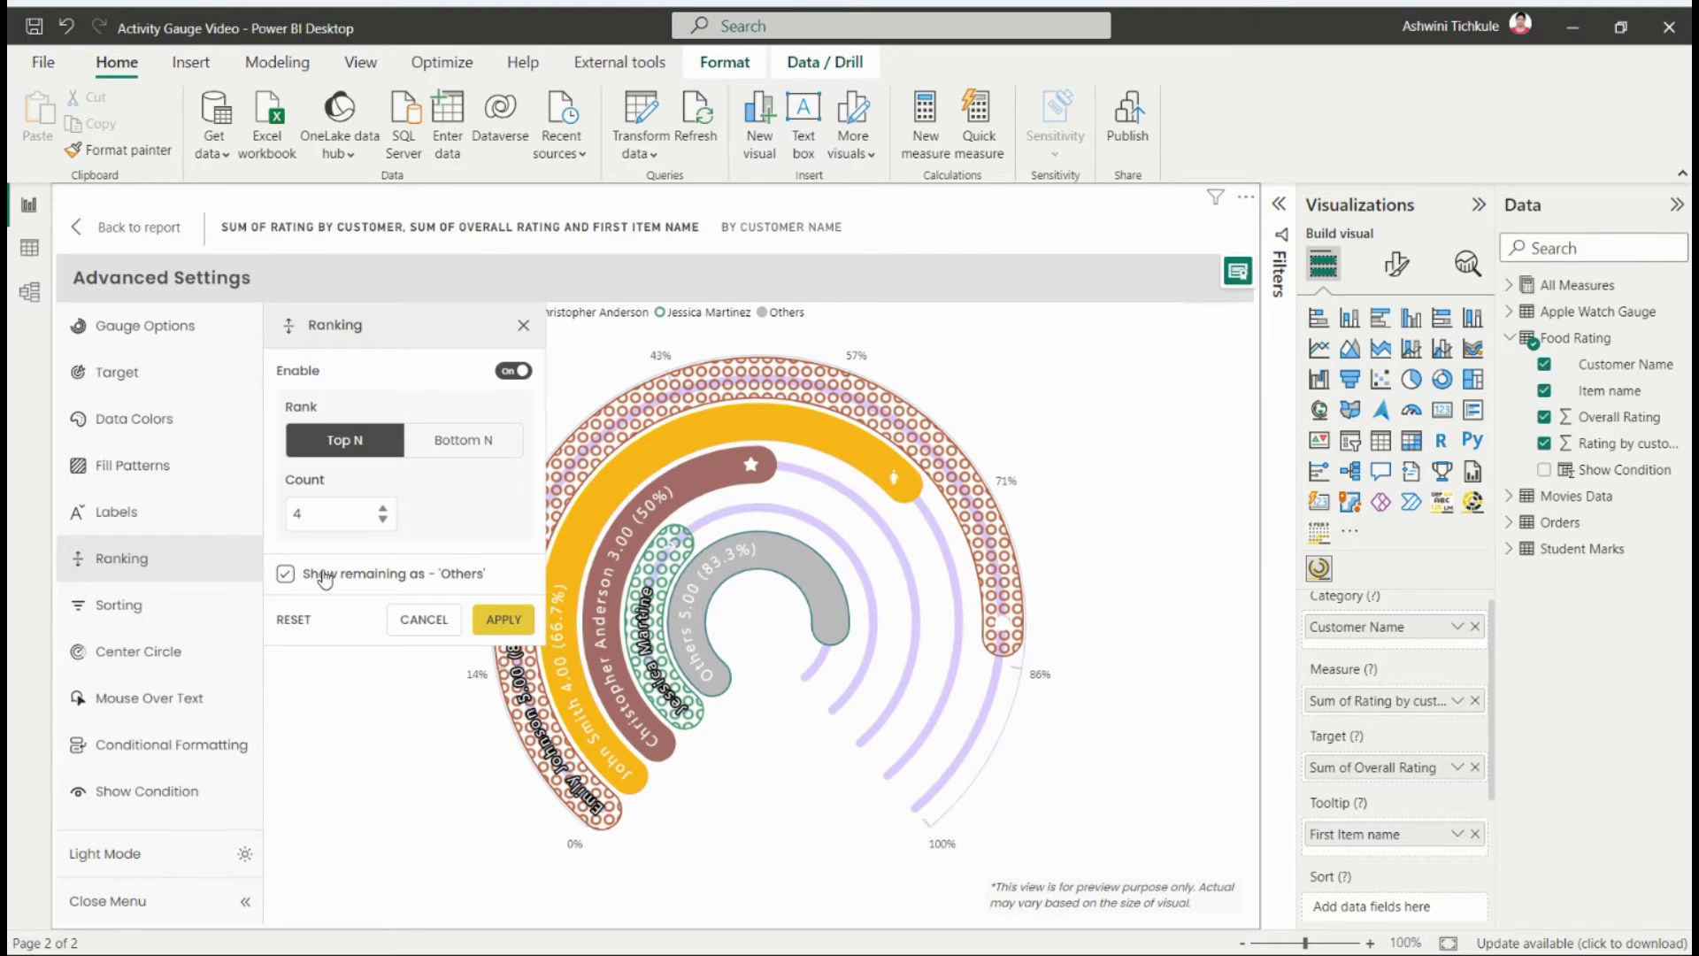
pyautogui.click(502, 620)
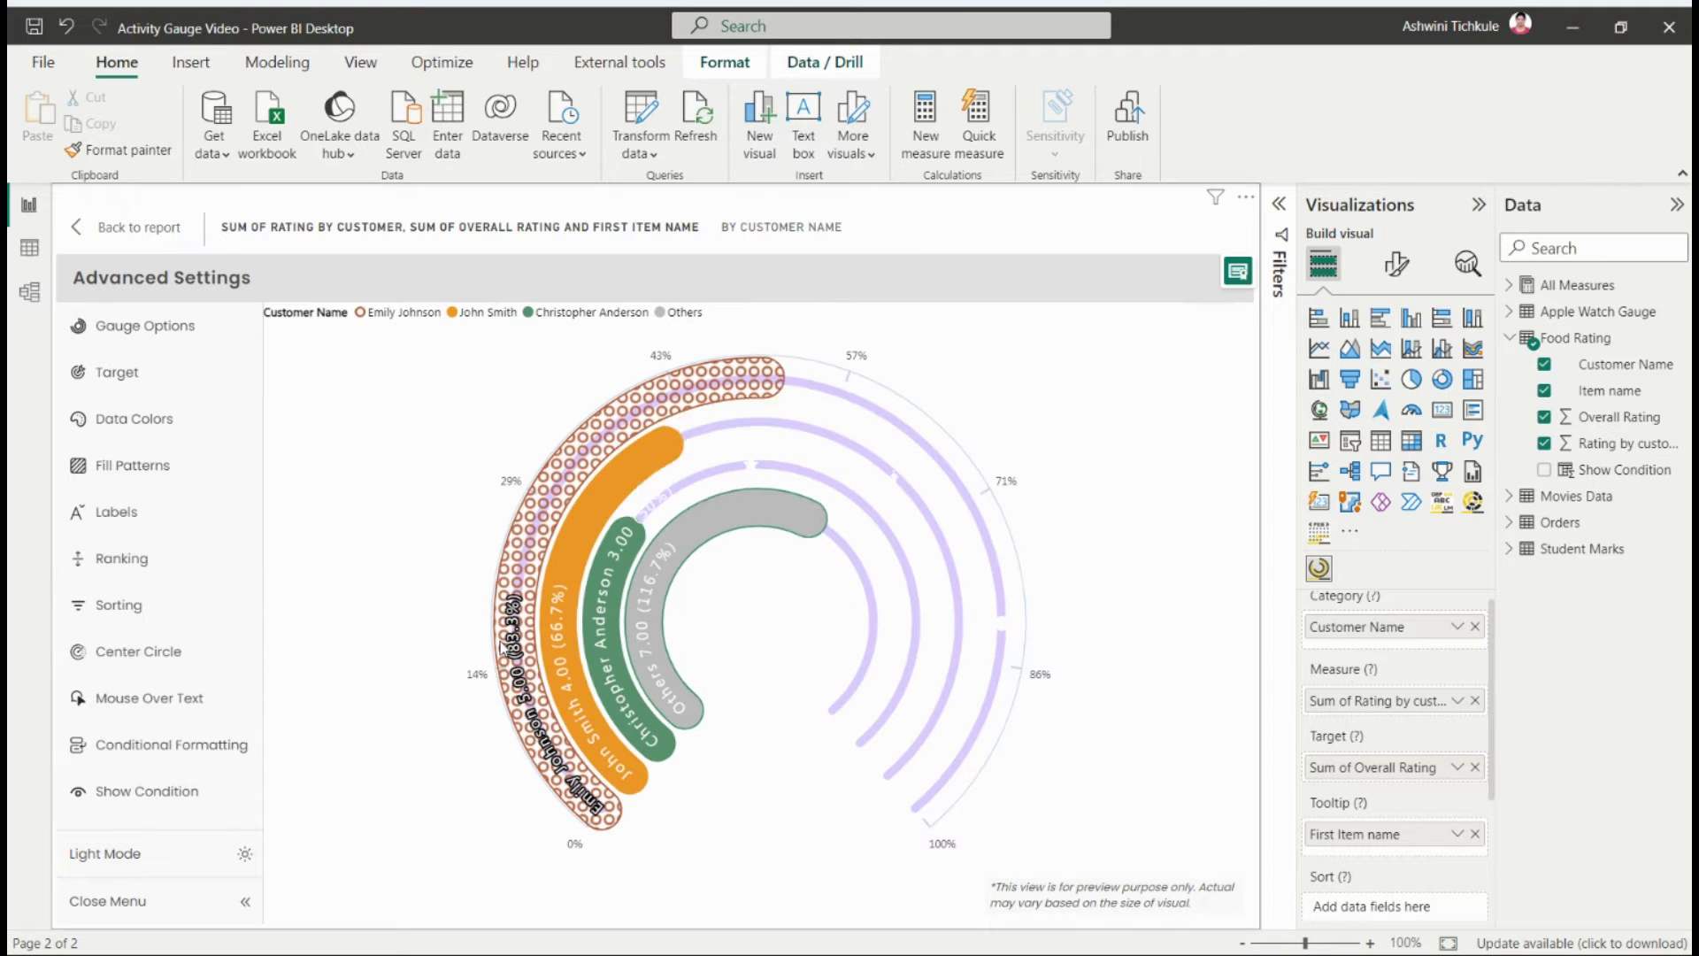
pyautogui.moveTo(651, 607)
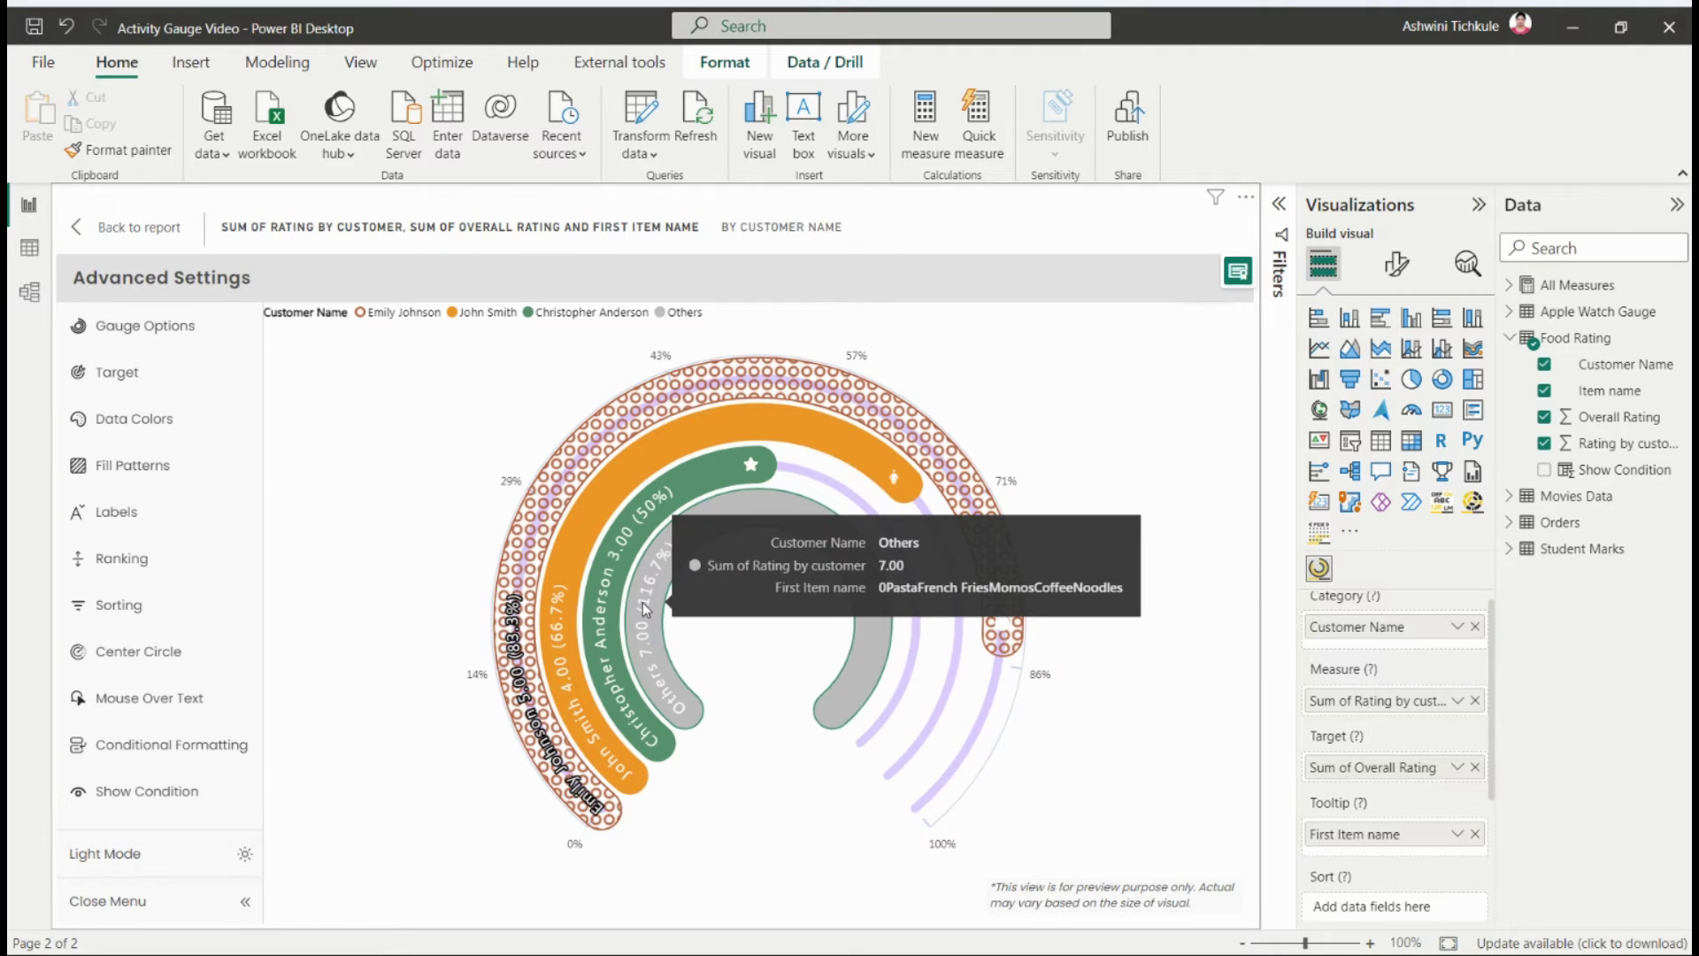
# Step: Switch the ranking to Bottom N and apply it to the gauge
pyautogui.click(177, 557)
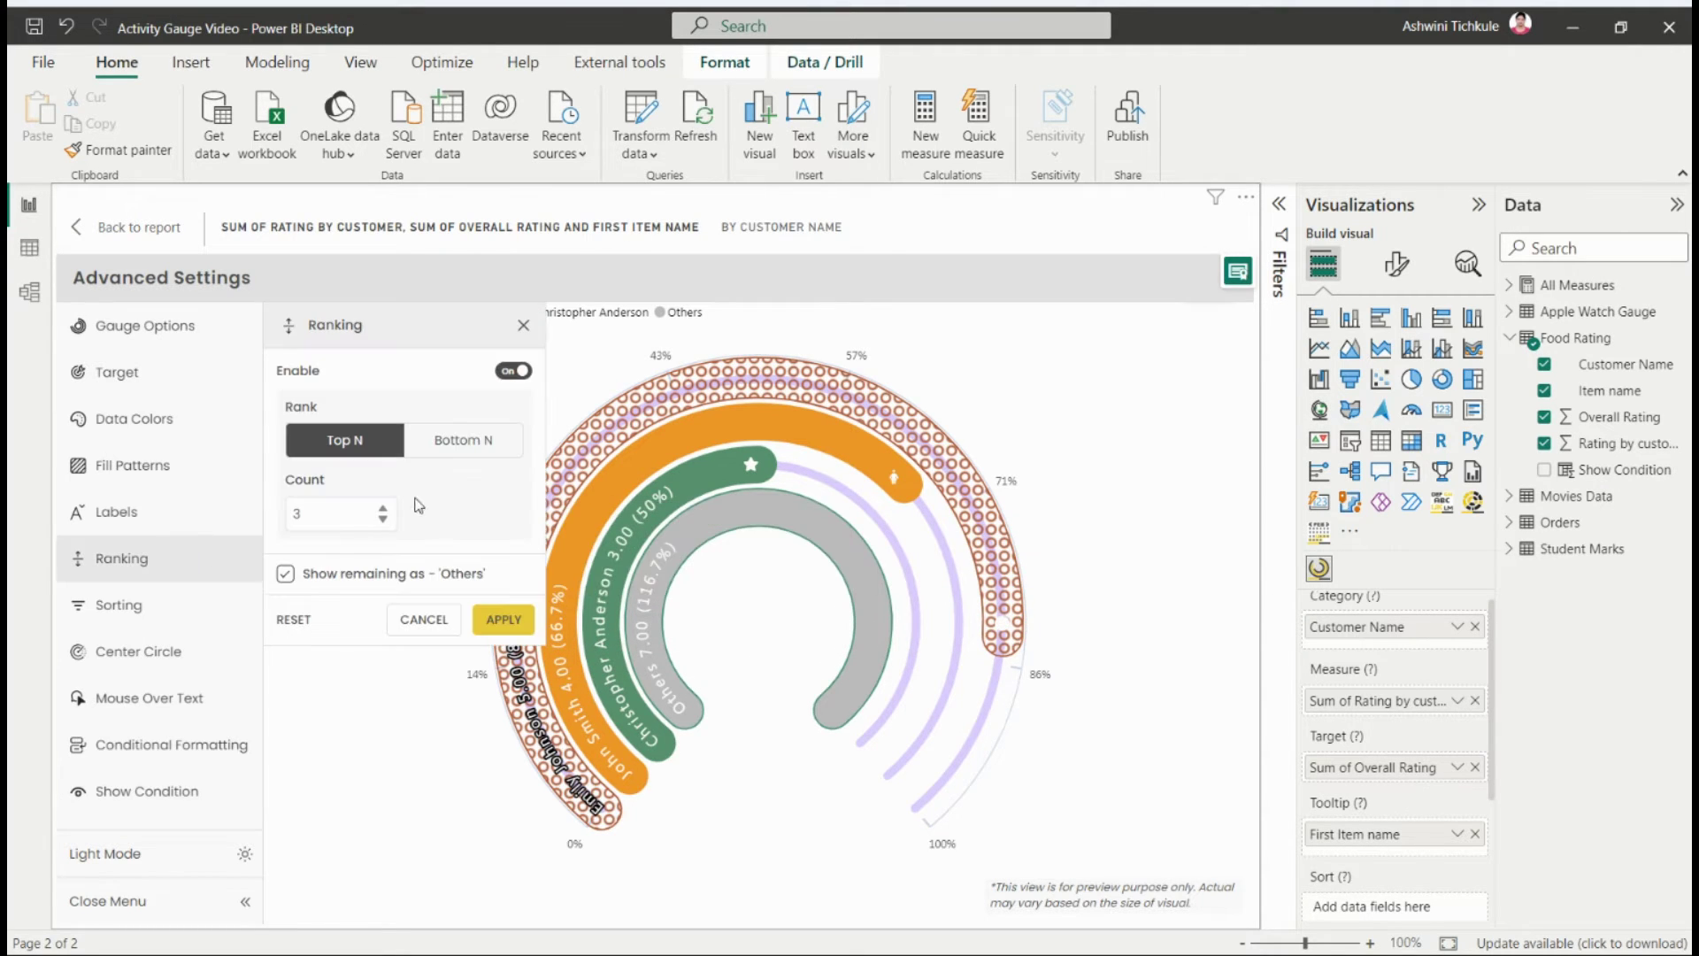
pyautogui.click(464, 442)
pyautogui.click(517, 622)
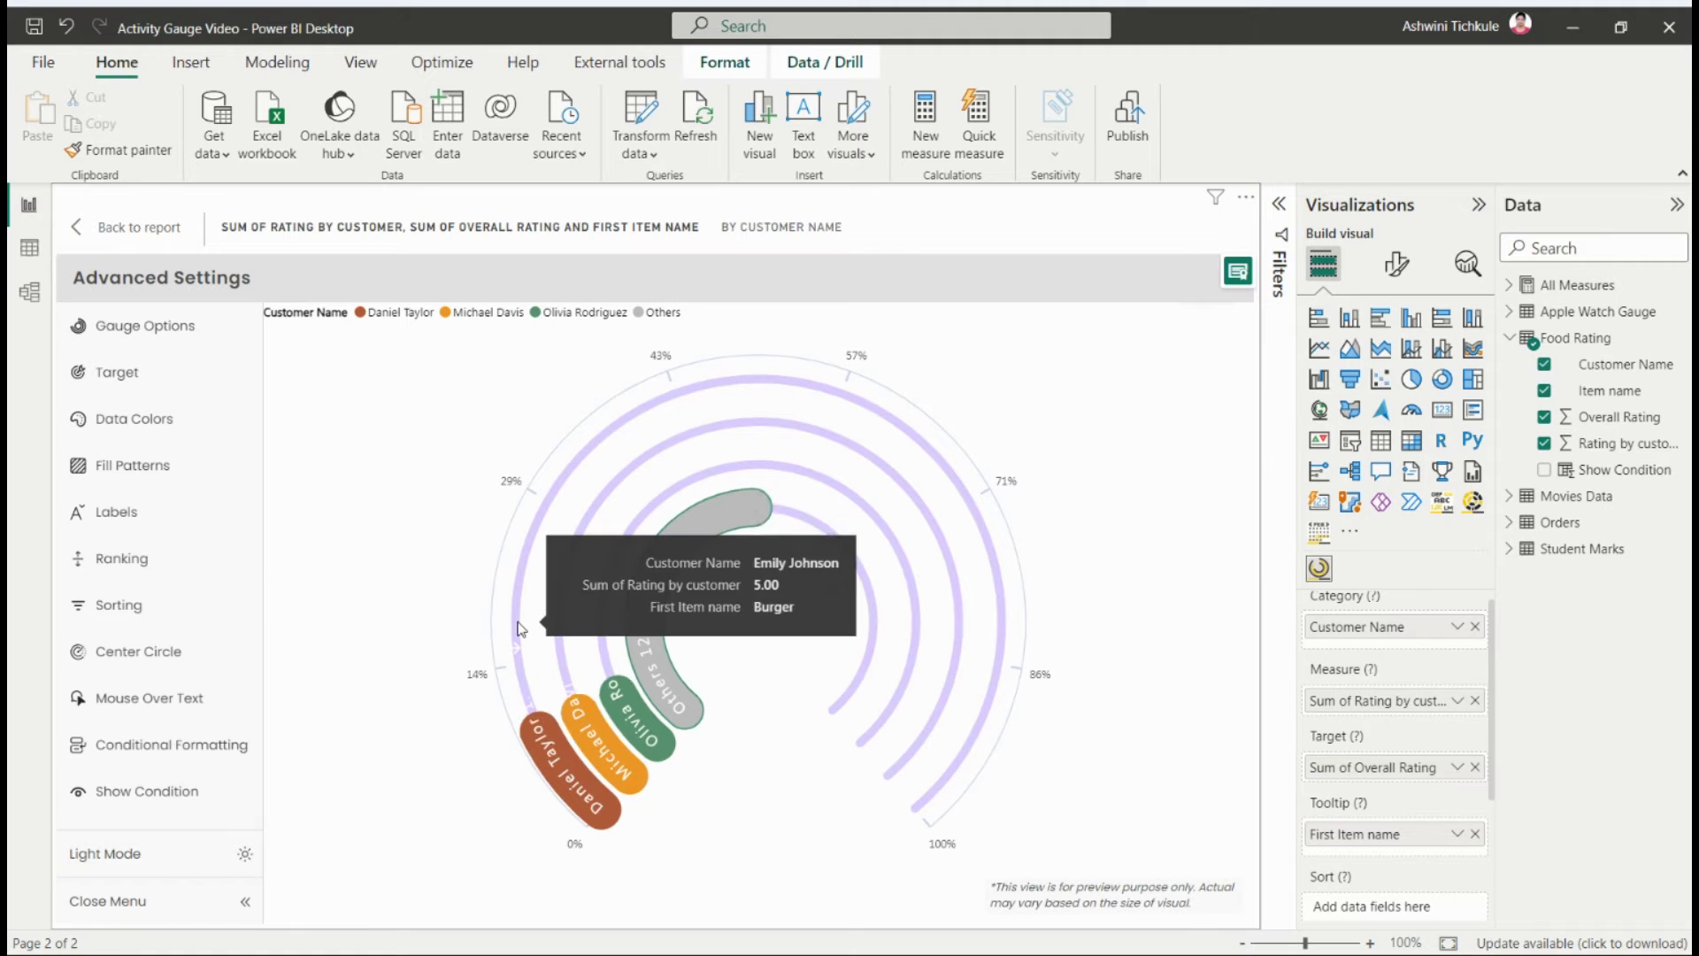
# Step: Enable sorting, choose Customer Name as the sort field and apply it to the gauge
pyautogui.click(132, 604)
pyautogui.click(514, 370)
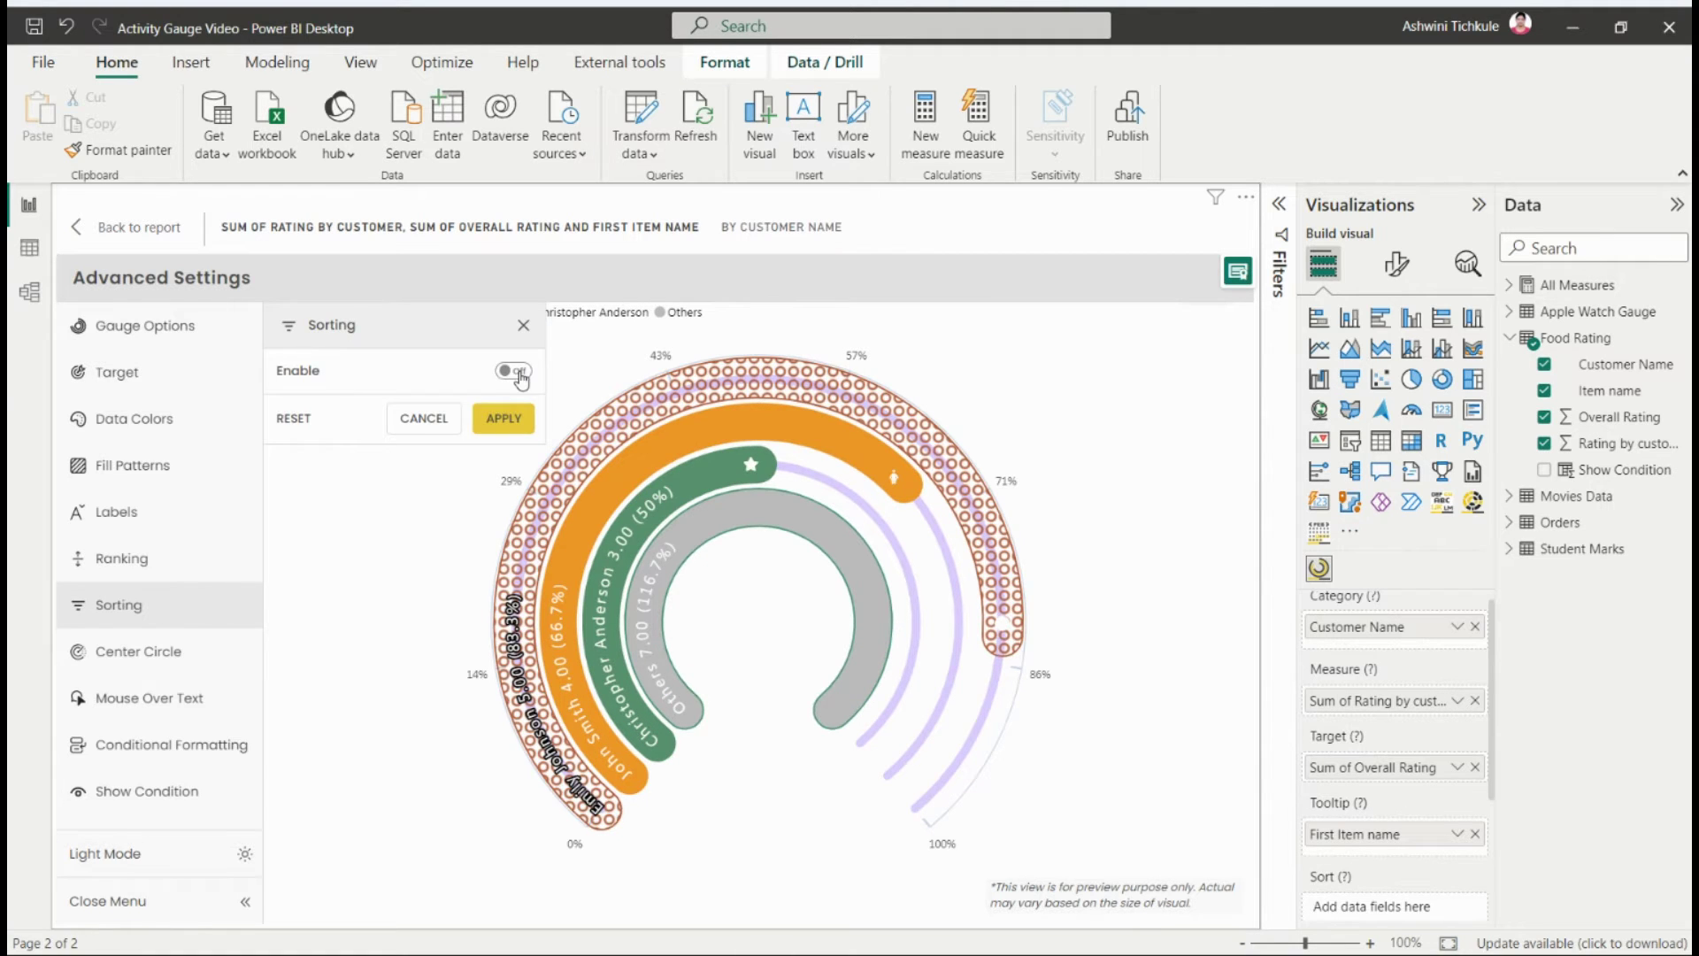
pyautogui.click(407, 455)
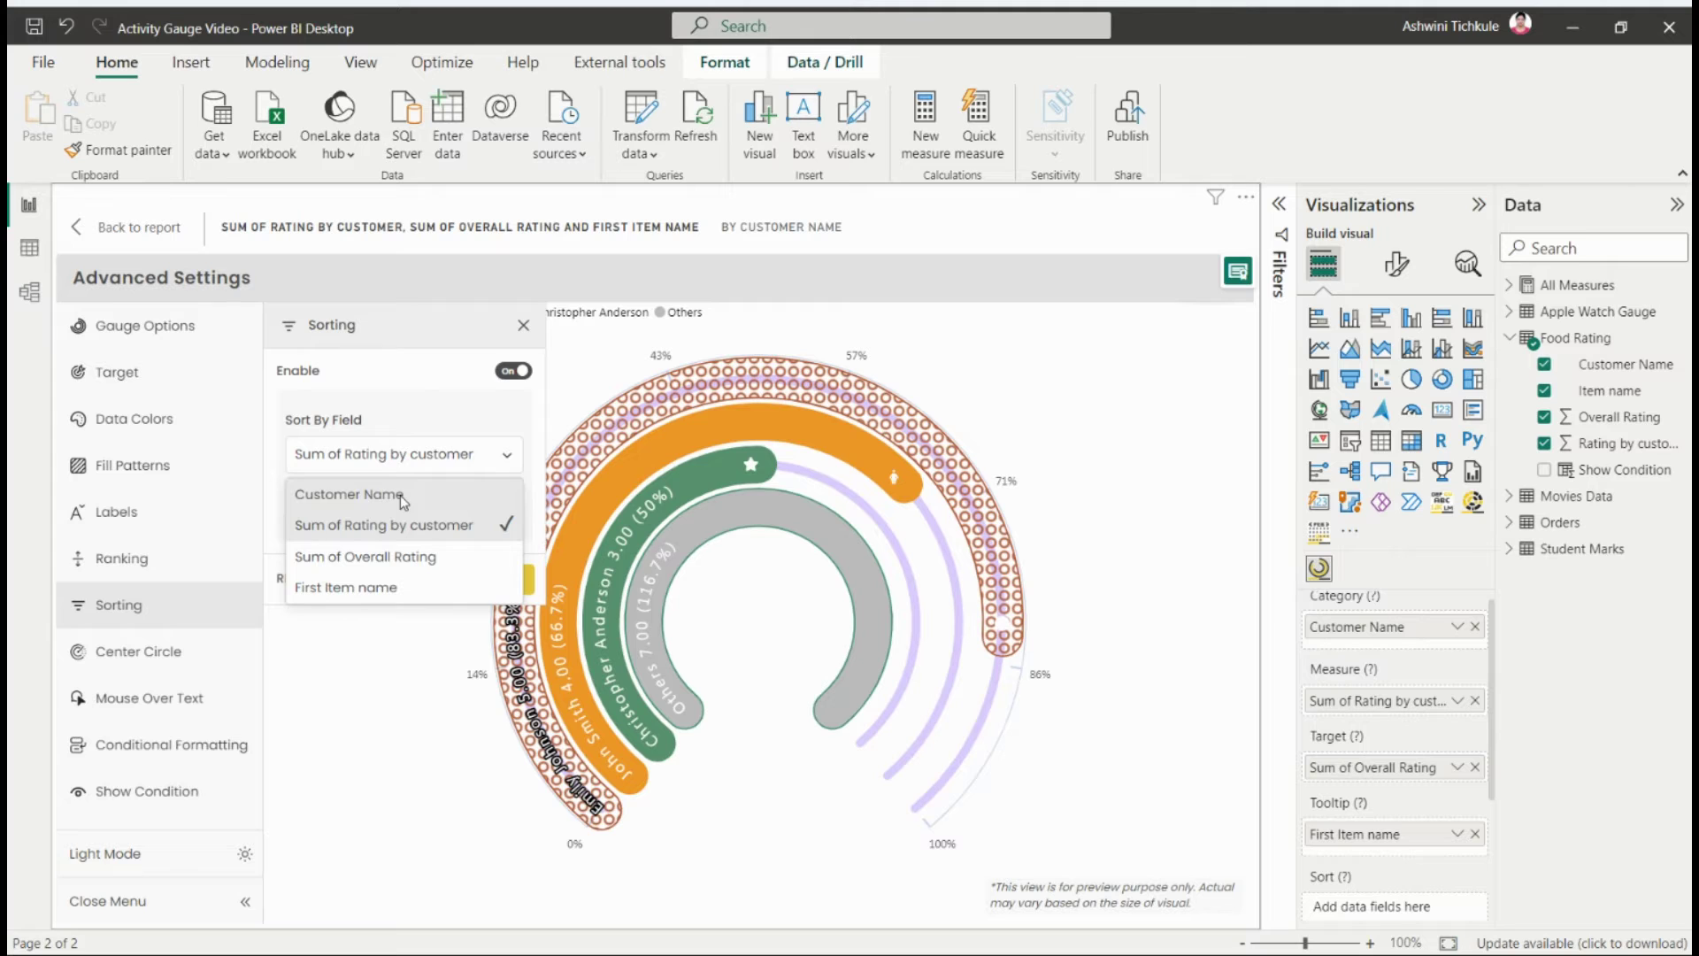
pyautogui.click(403, 498)
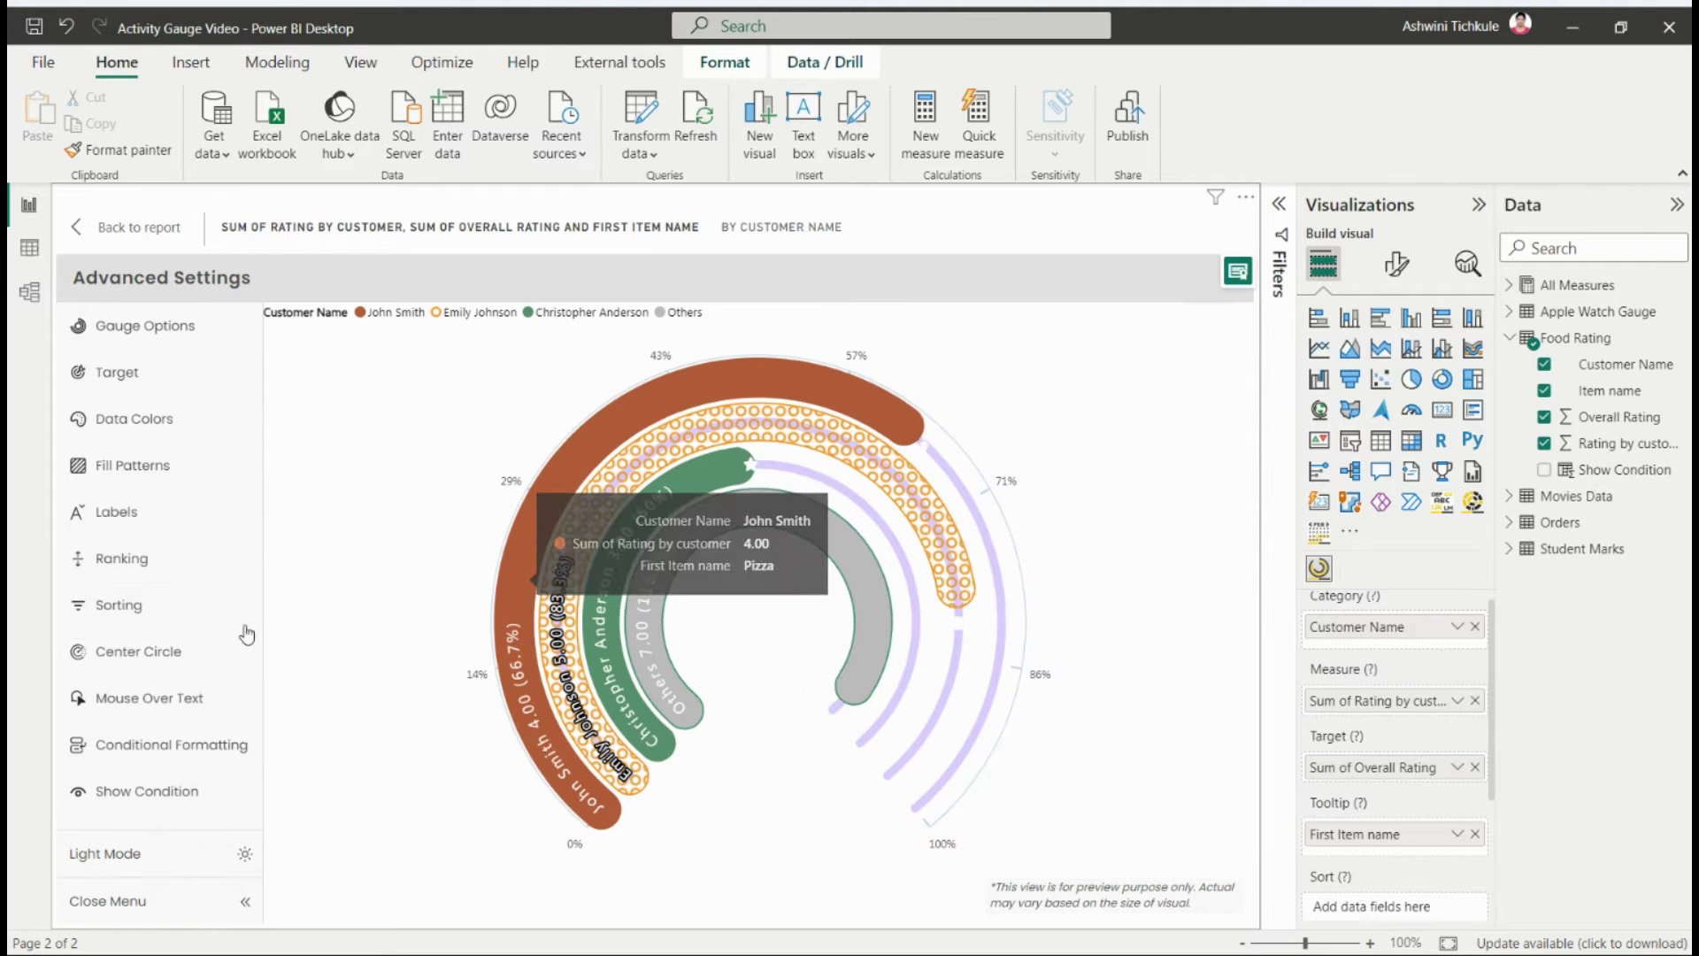
# Step: Change the sort field to Sum of Rating by customer and apply it
pyautogui.click(124, 604)
pyautogui.click(442, 460)
pyautogui.click(387, 526)
pyautogui.click(500, 580)
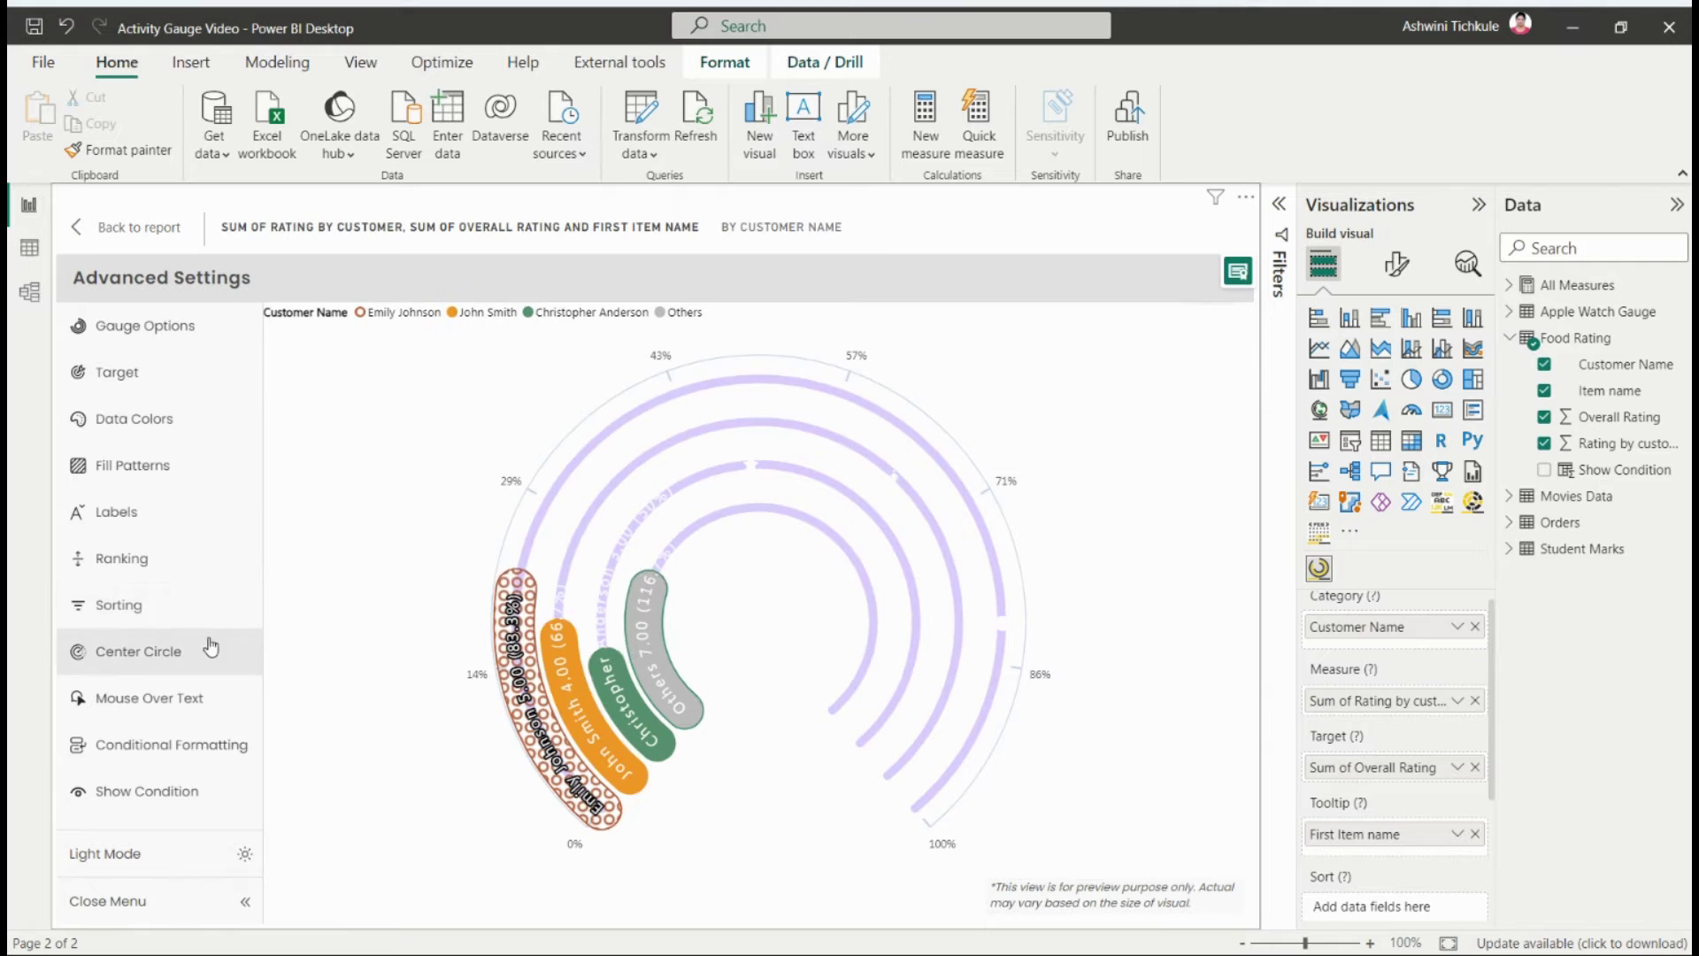
# Step: Change the sort field to Sum of Overall Rating in descending order and apply it
pyautogui.click(177, 605)
pyautogui.click(425, 454)
pyautogui.click(371, 557)
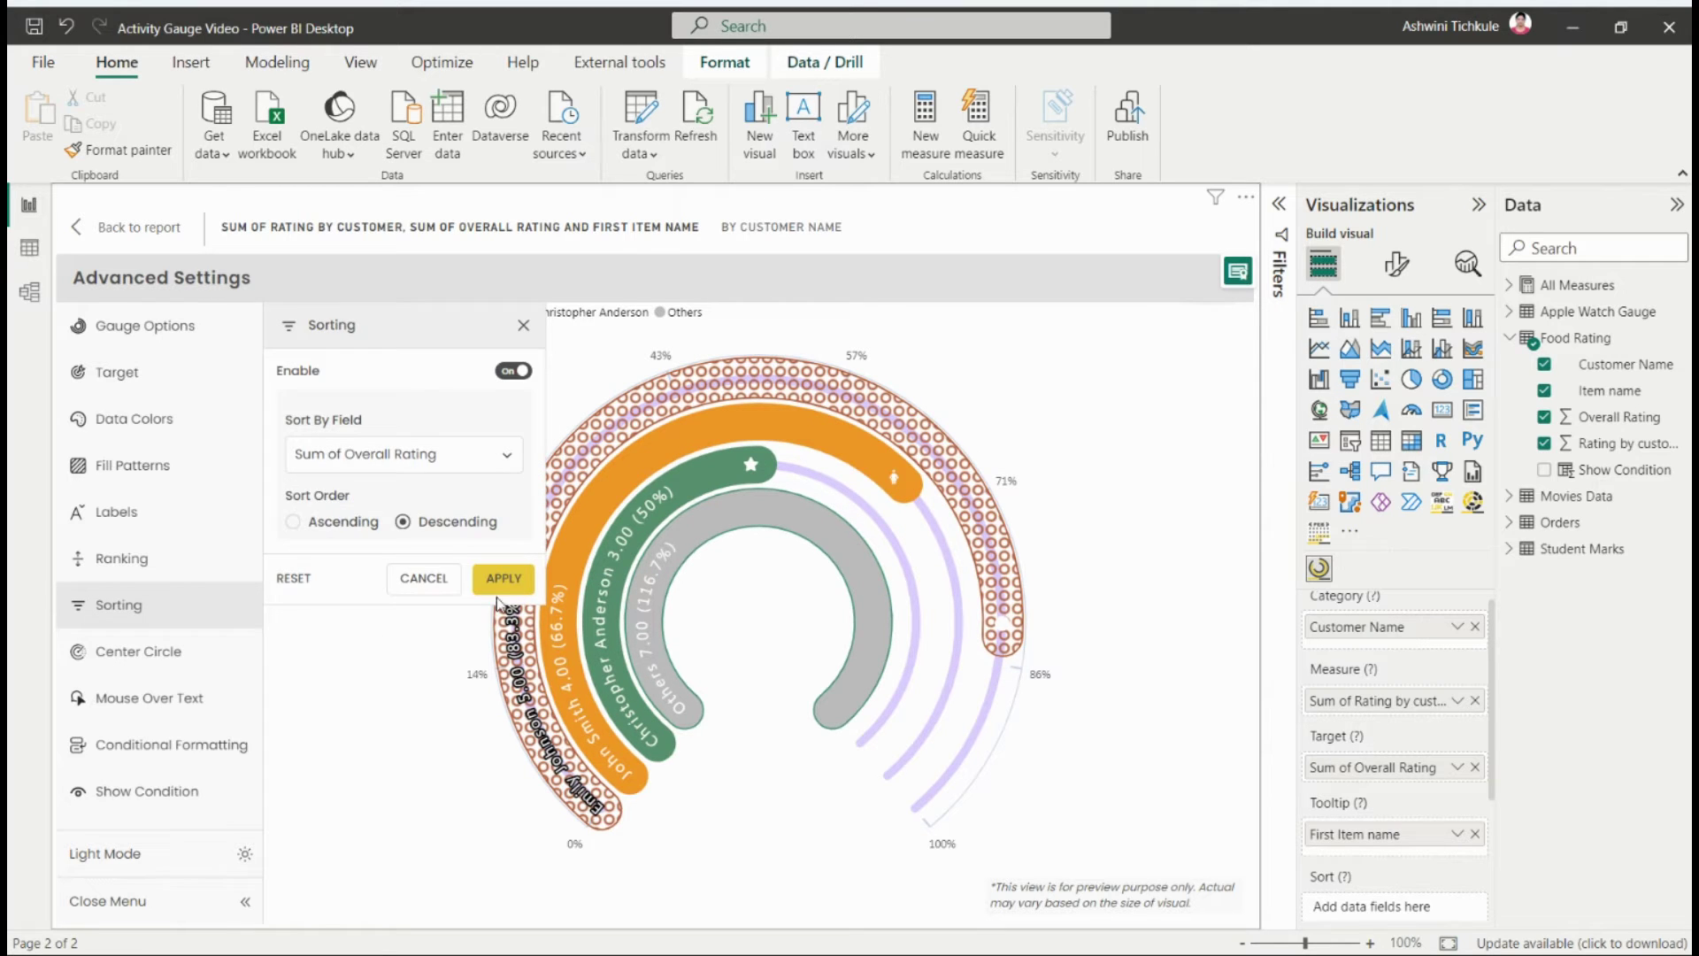
pyautogui.click(503, 582)
# Step: Sort the gauge by First Item name and apply the sorting
pyautogui.click(172, 577)
pyautogui.click(172, 604)
pyautogui.click(425, 454)
pyautogui.click(379, 588)
pyautogui.click(503, 578)
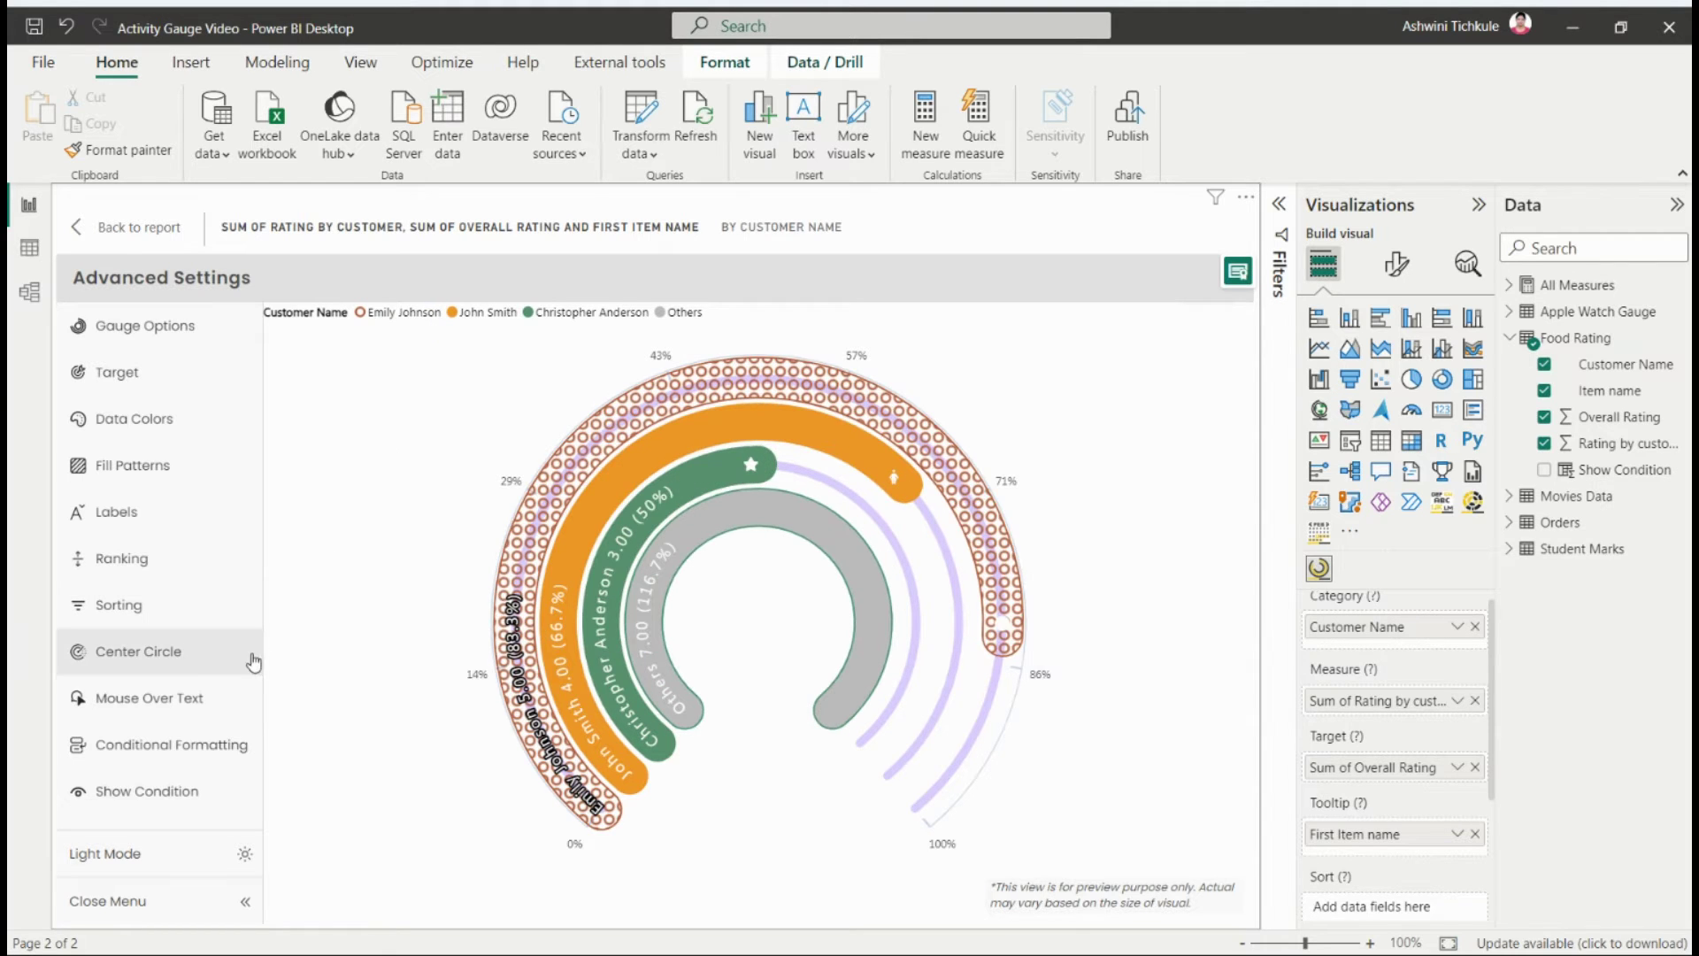
# Step: Set the sort field back to Sum of Rating by customer and apply the sorting
pyautogui.click(151, 605)
pyautogui.click(381, 454)
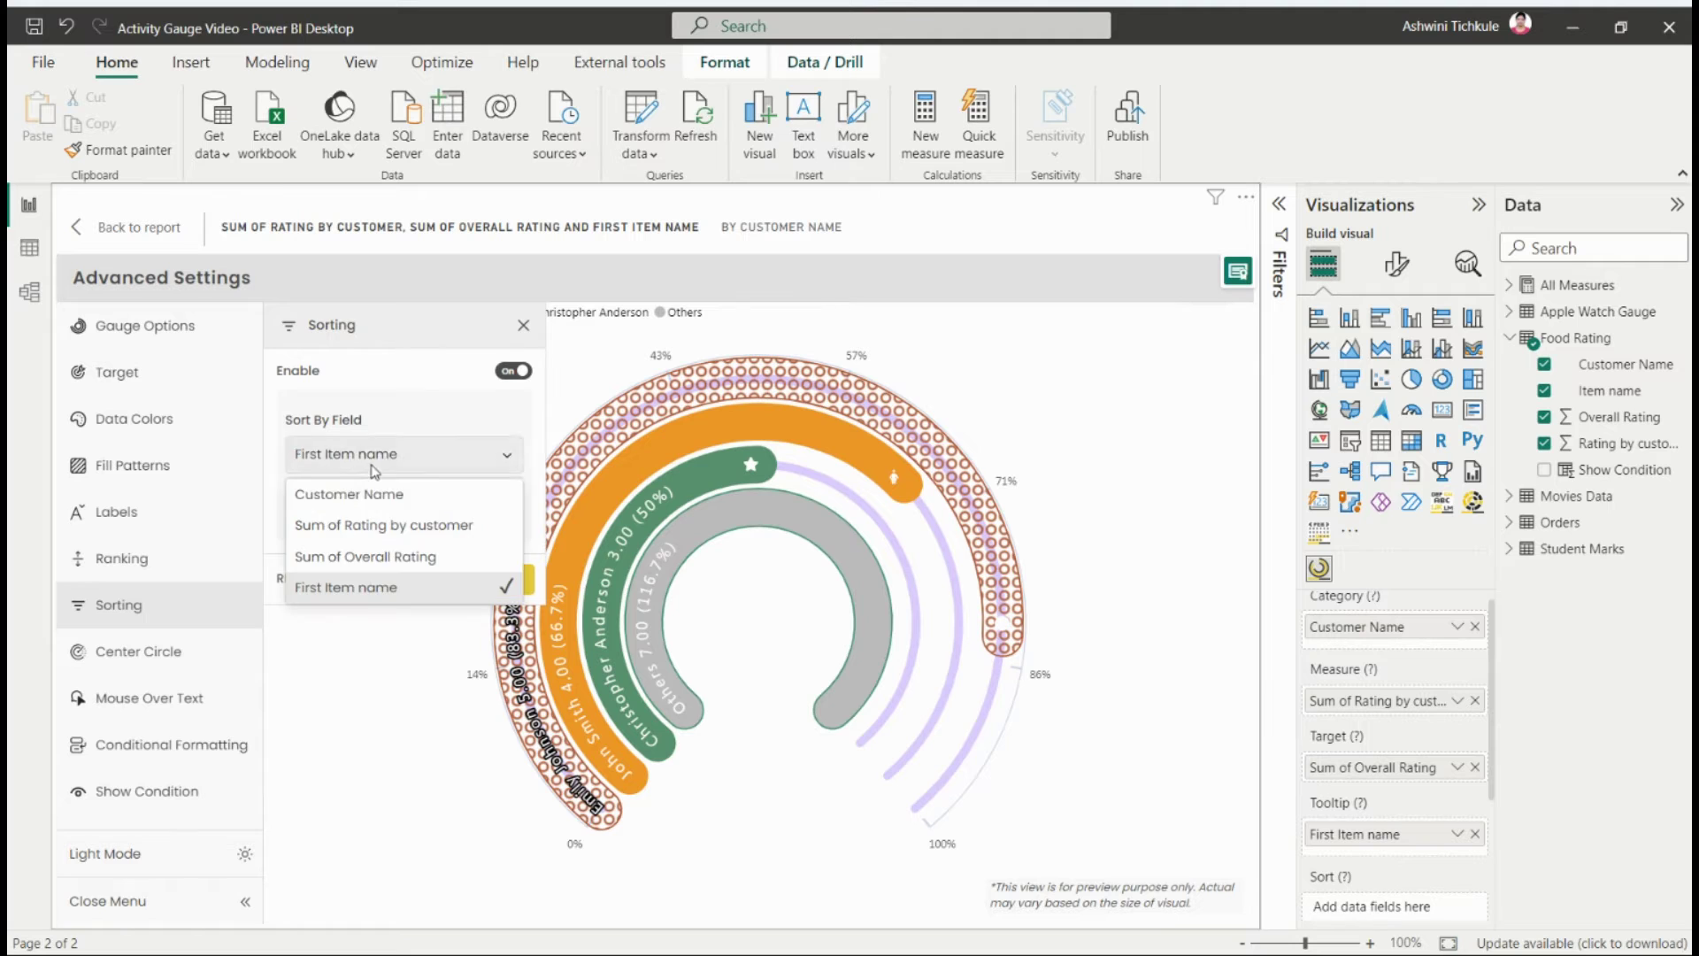
pyautogui.click(380, 525)
pyautogui.click(500, 577)
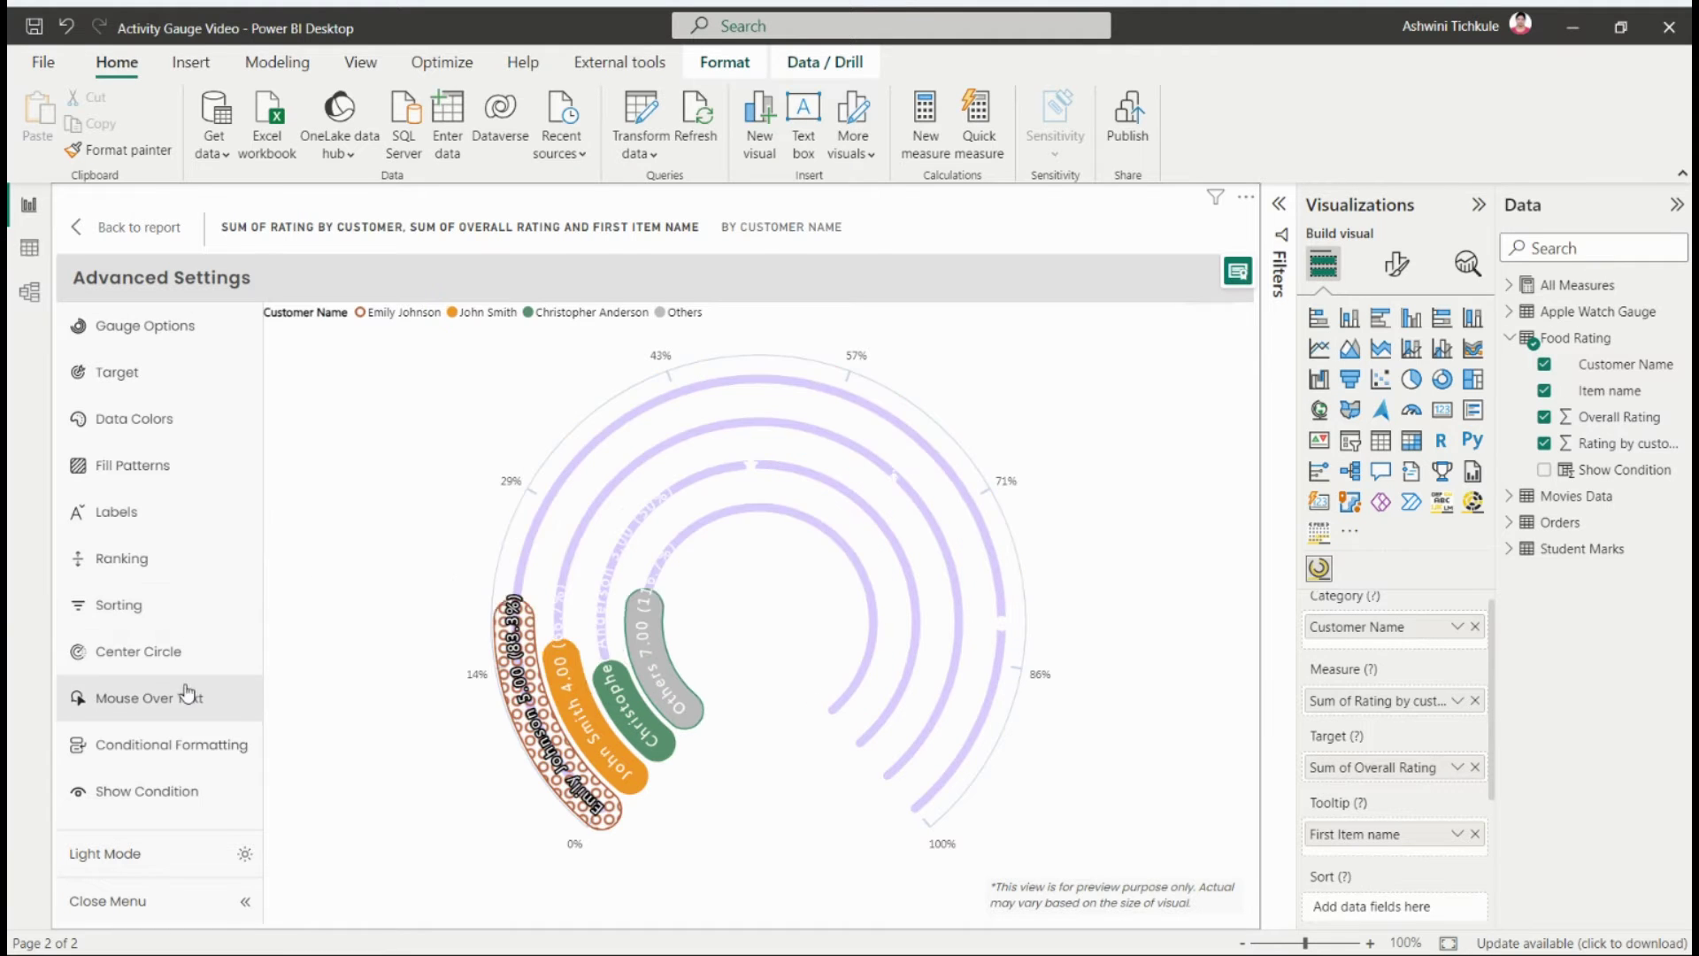
# Step: Add a text layer to the center circle with the description 'Max Rating'
pyautogui.click(177, 655)
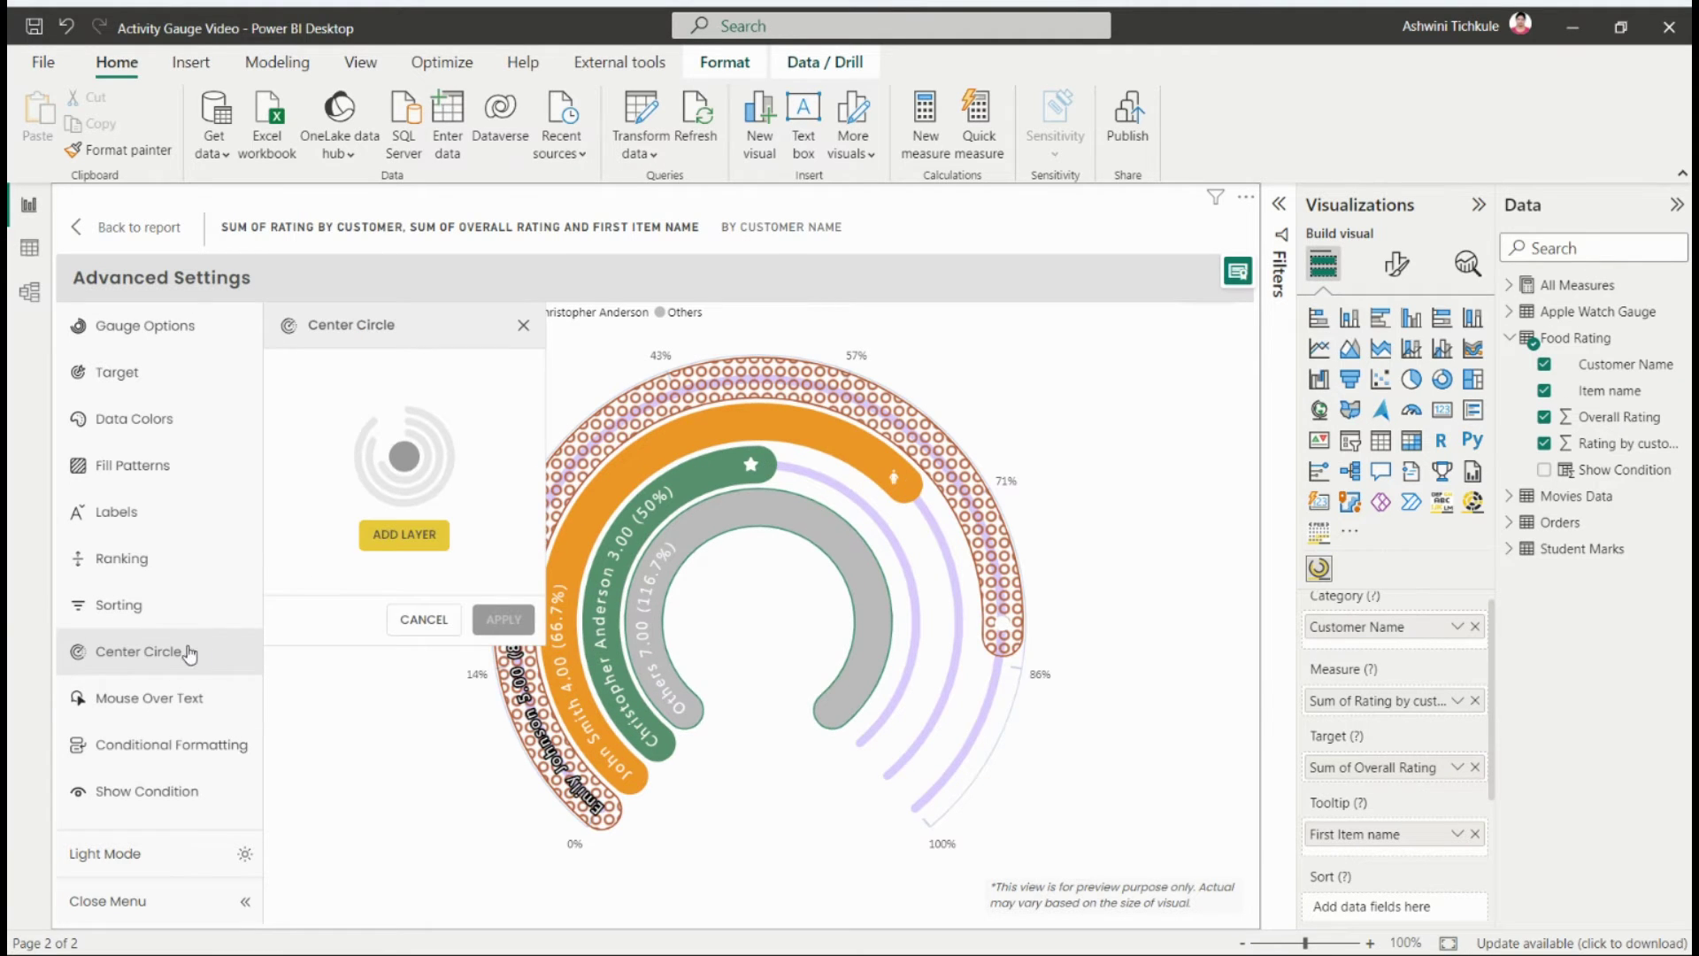
pyautogui.click(403, 534)
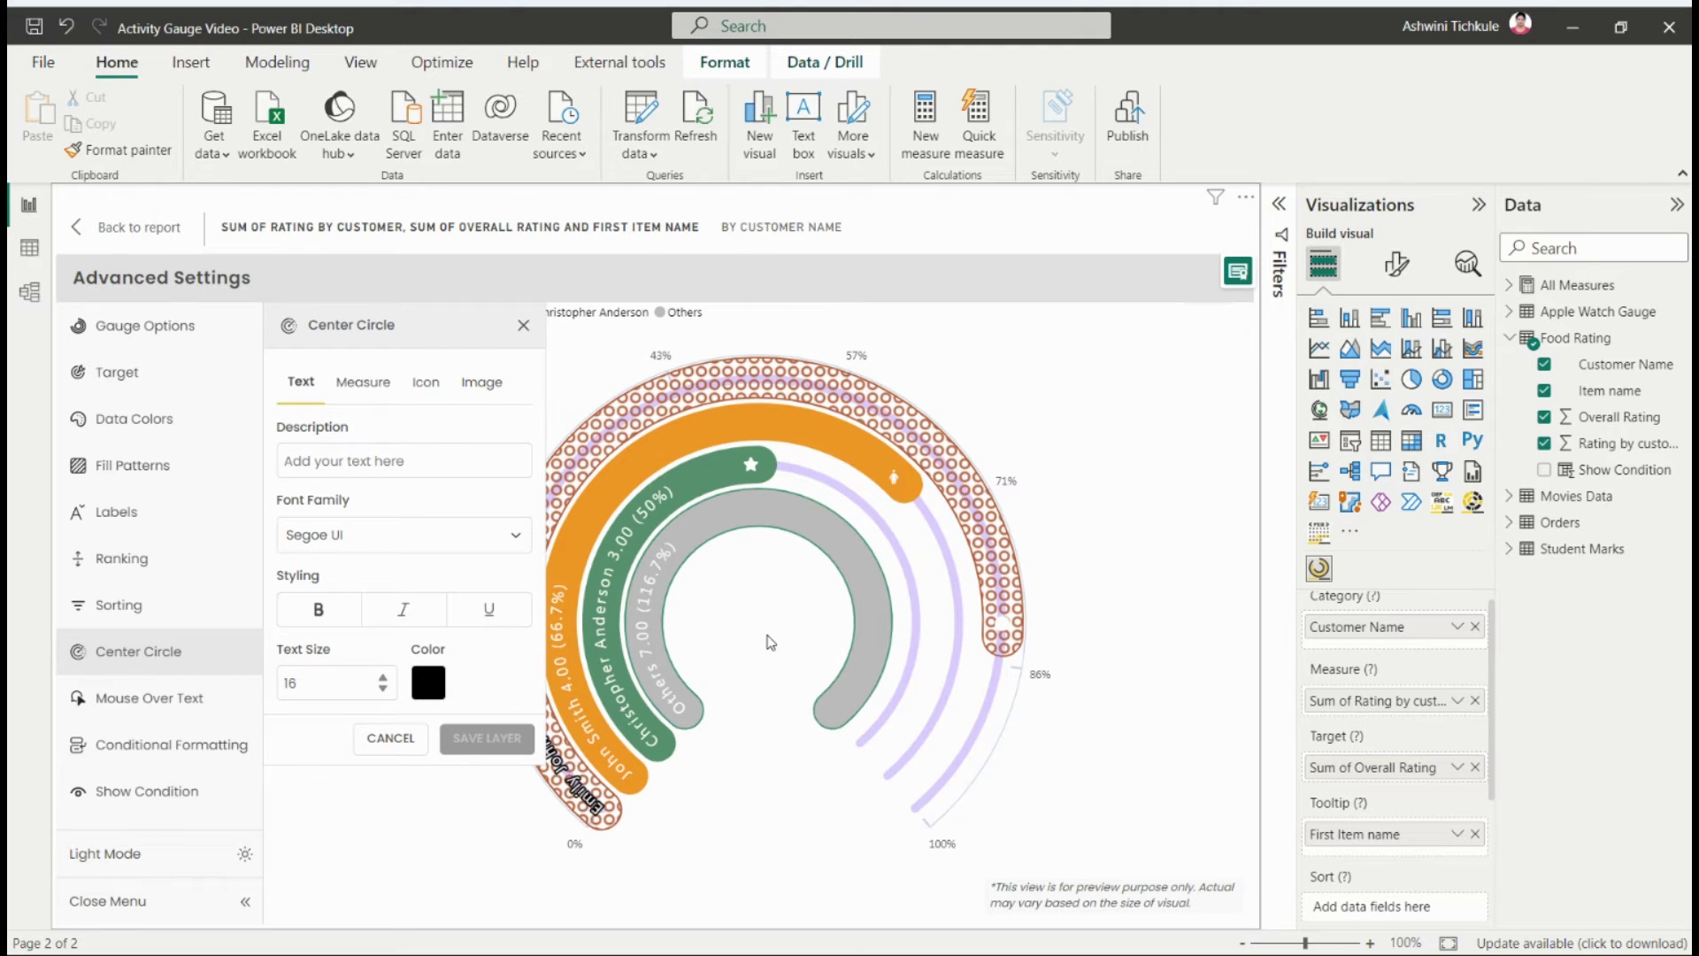
pyautogui.click(337, 457)
pyautogui.write('T')
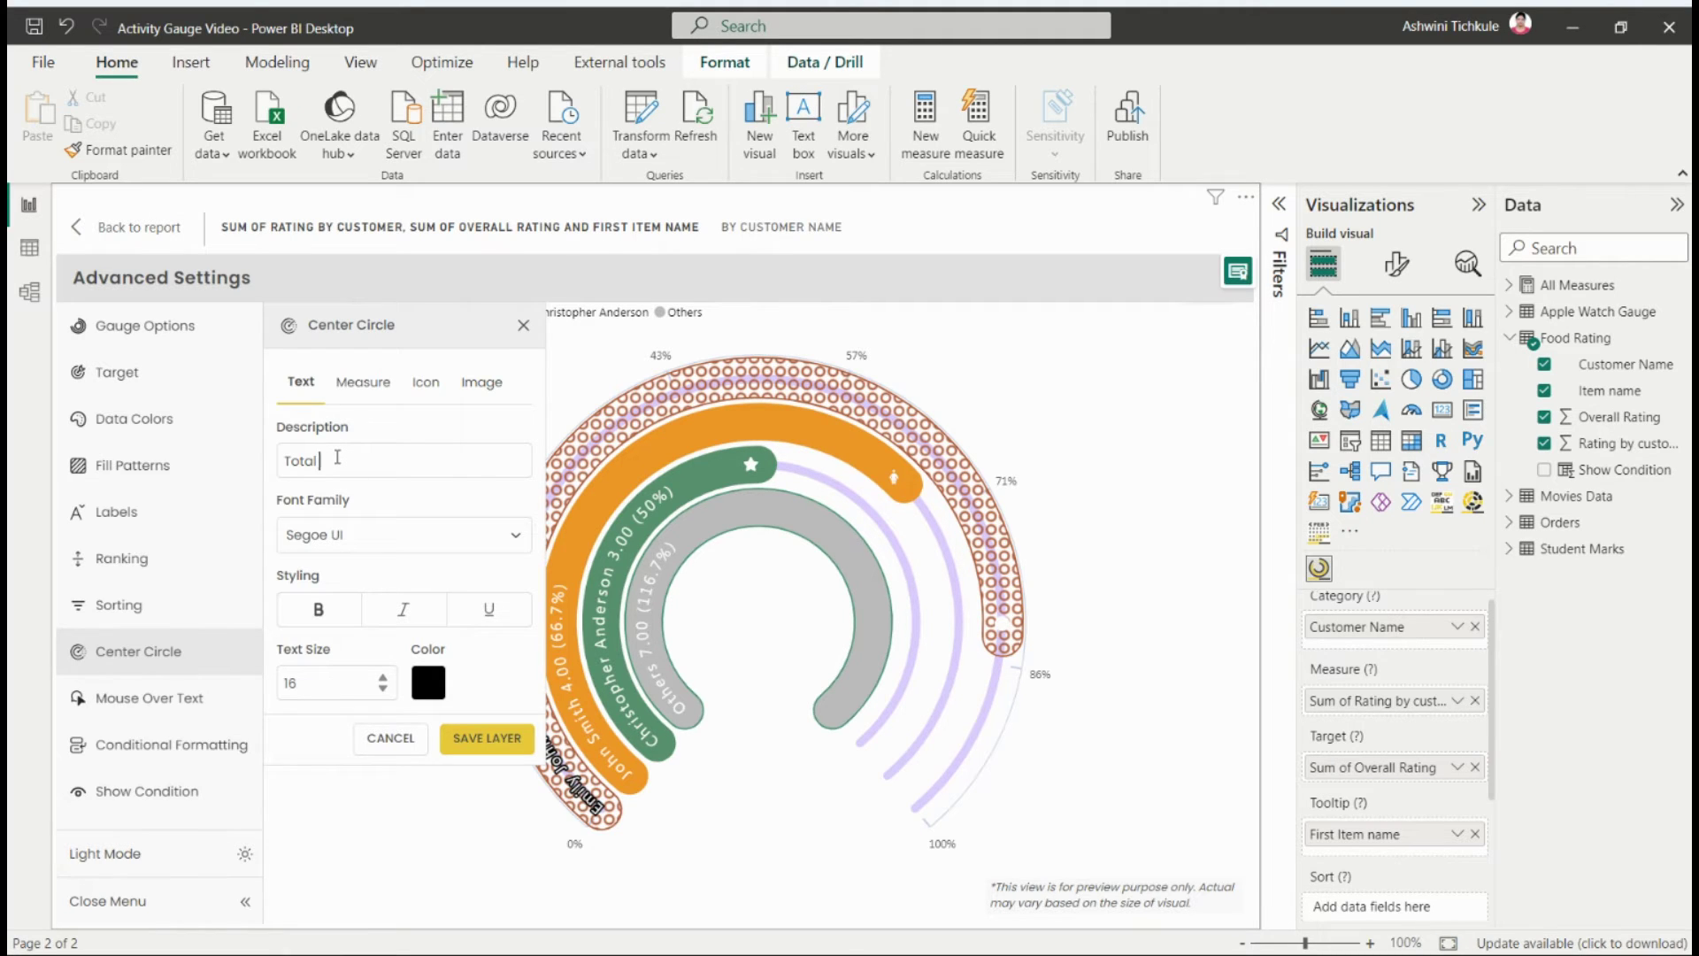
pyautogui.press('BackSpace')
pyautogui.write('Mo')
# Step: Format the center circle text in the Constantia font with bold, italic and underline styling
pyautogui.click(339, 535)
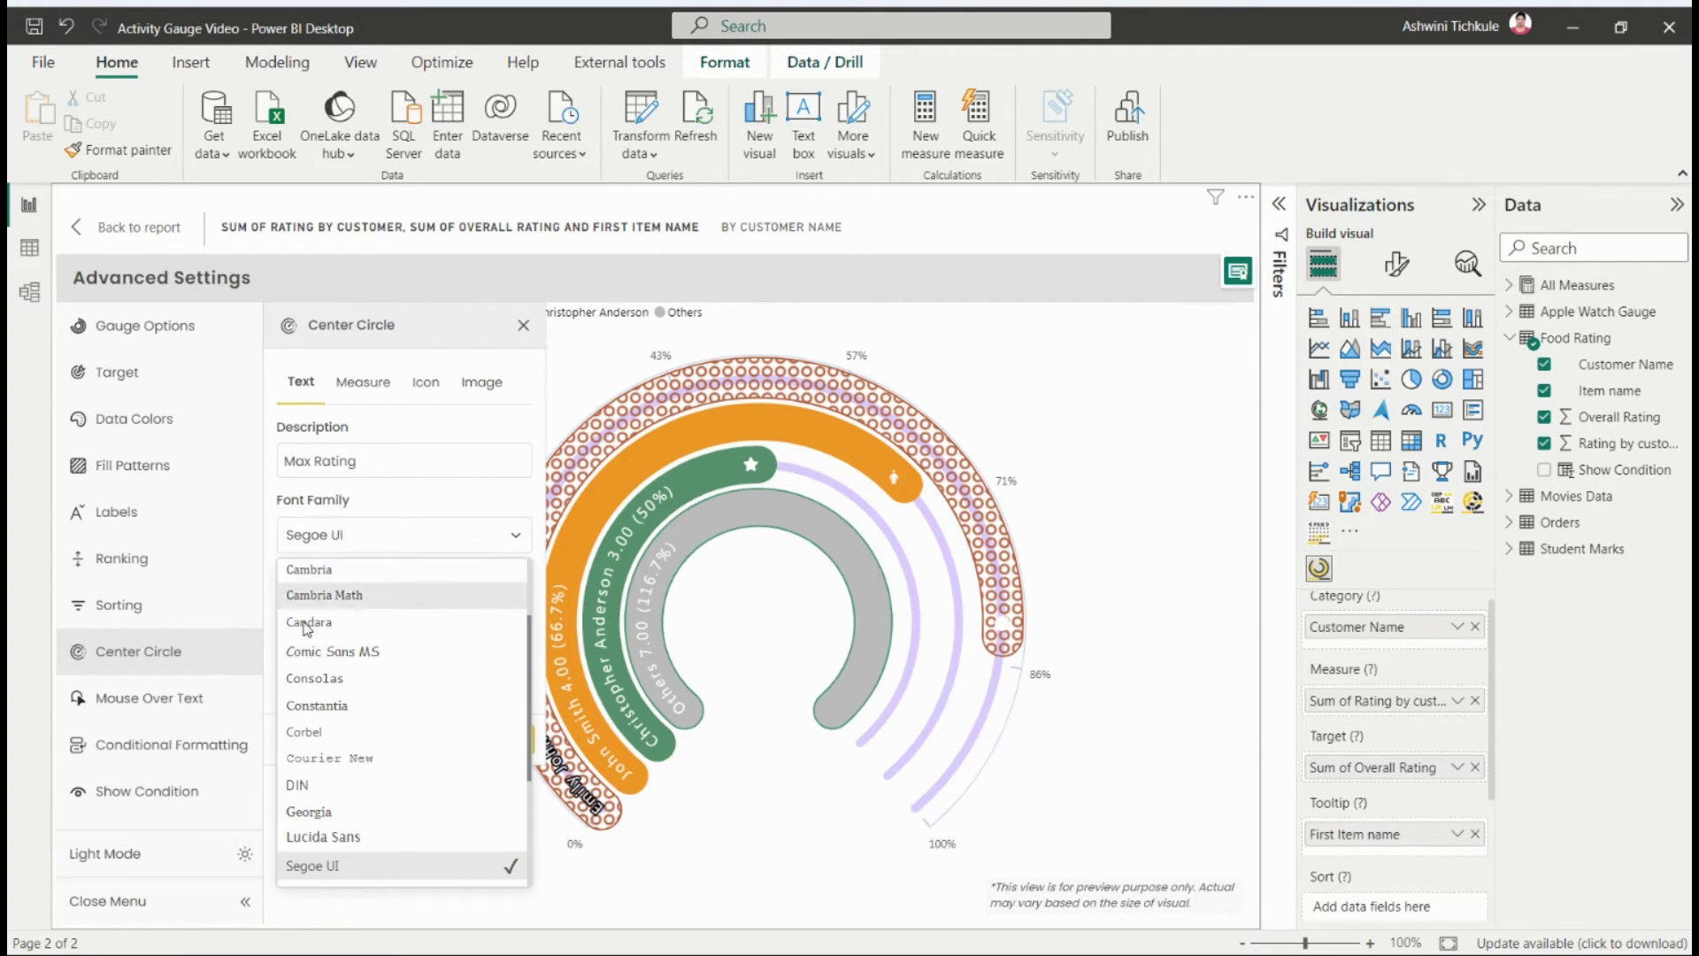
pyautogui.click(354, 705)
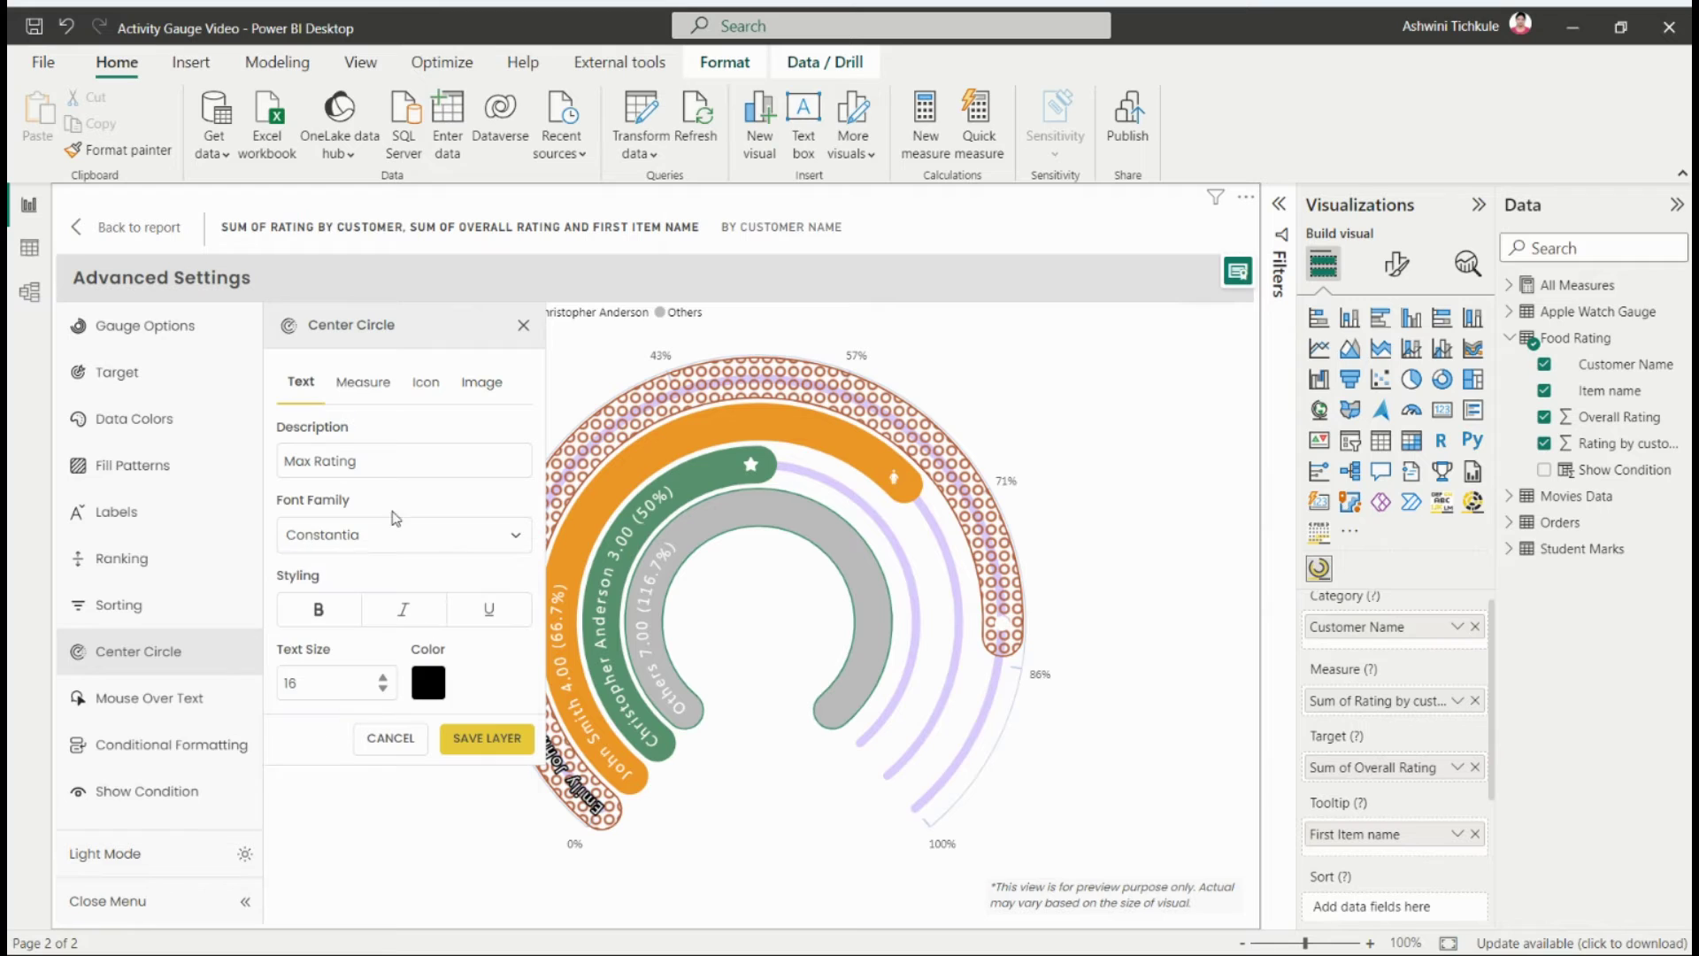
pyautogui.click(350, 604)
pyautogui.click(403, 609)
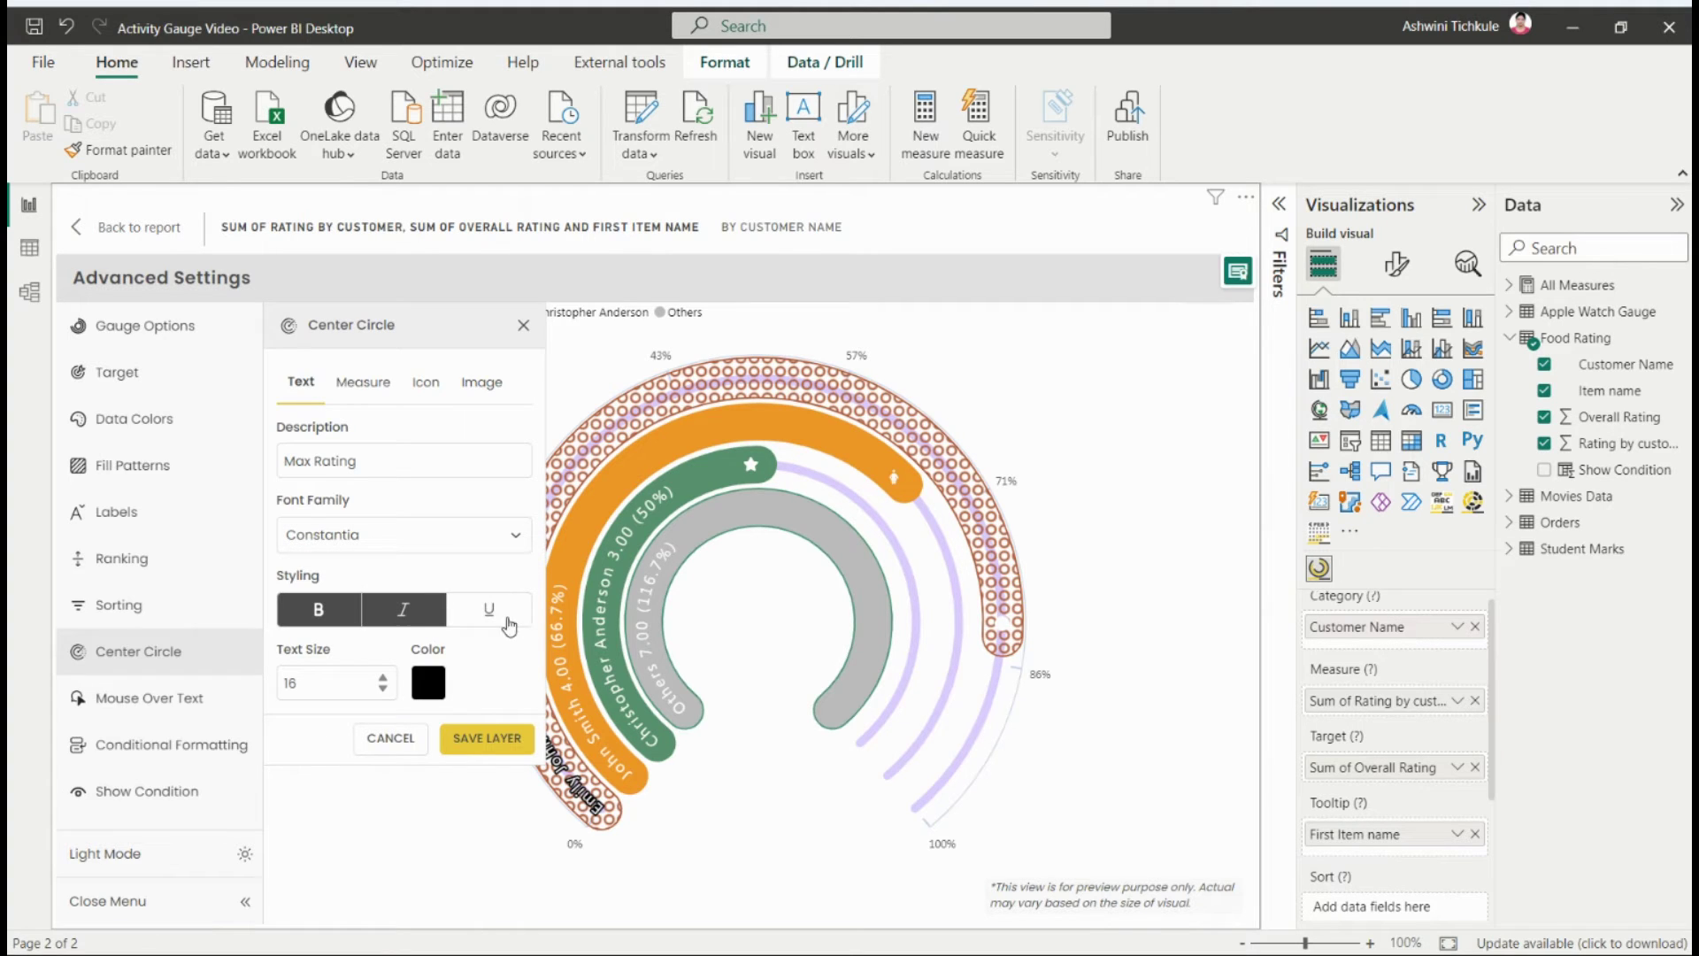
pyautogui.click(490, 611)
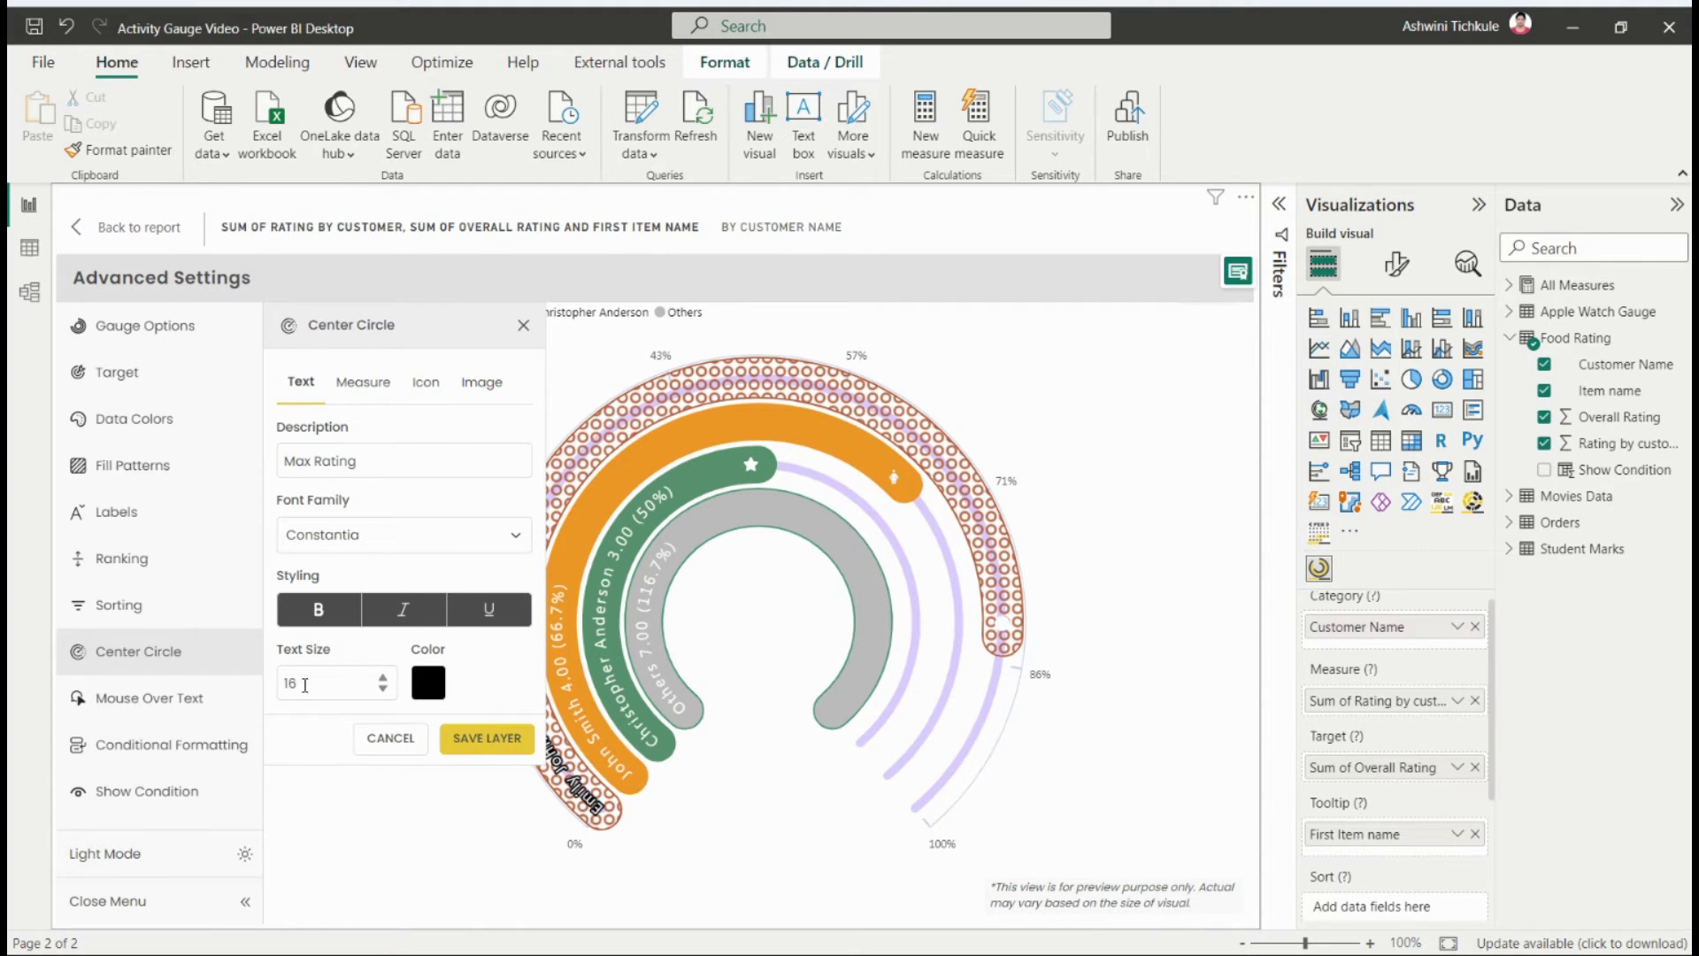
# Step: Save the text layer and add a center circle measure layer showing Sum of Overall Rating with MAX aggregation
pyautogui.click(463, 735)
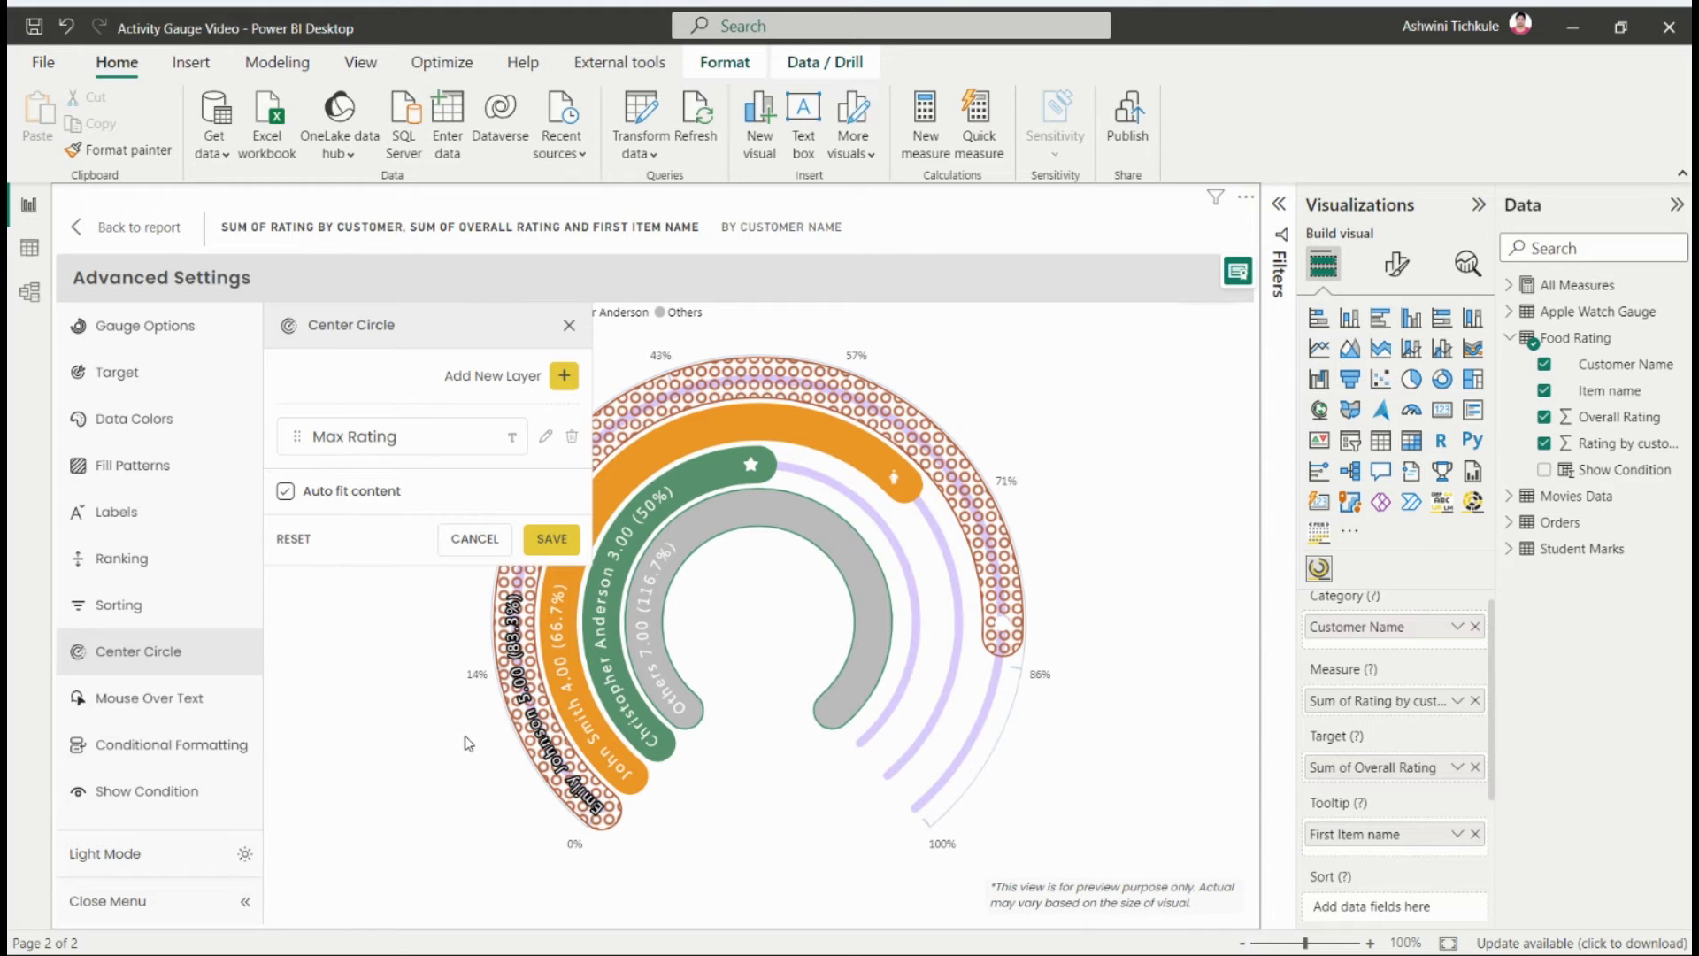
pyautogui.click(564, 376)
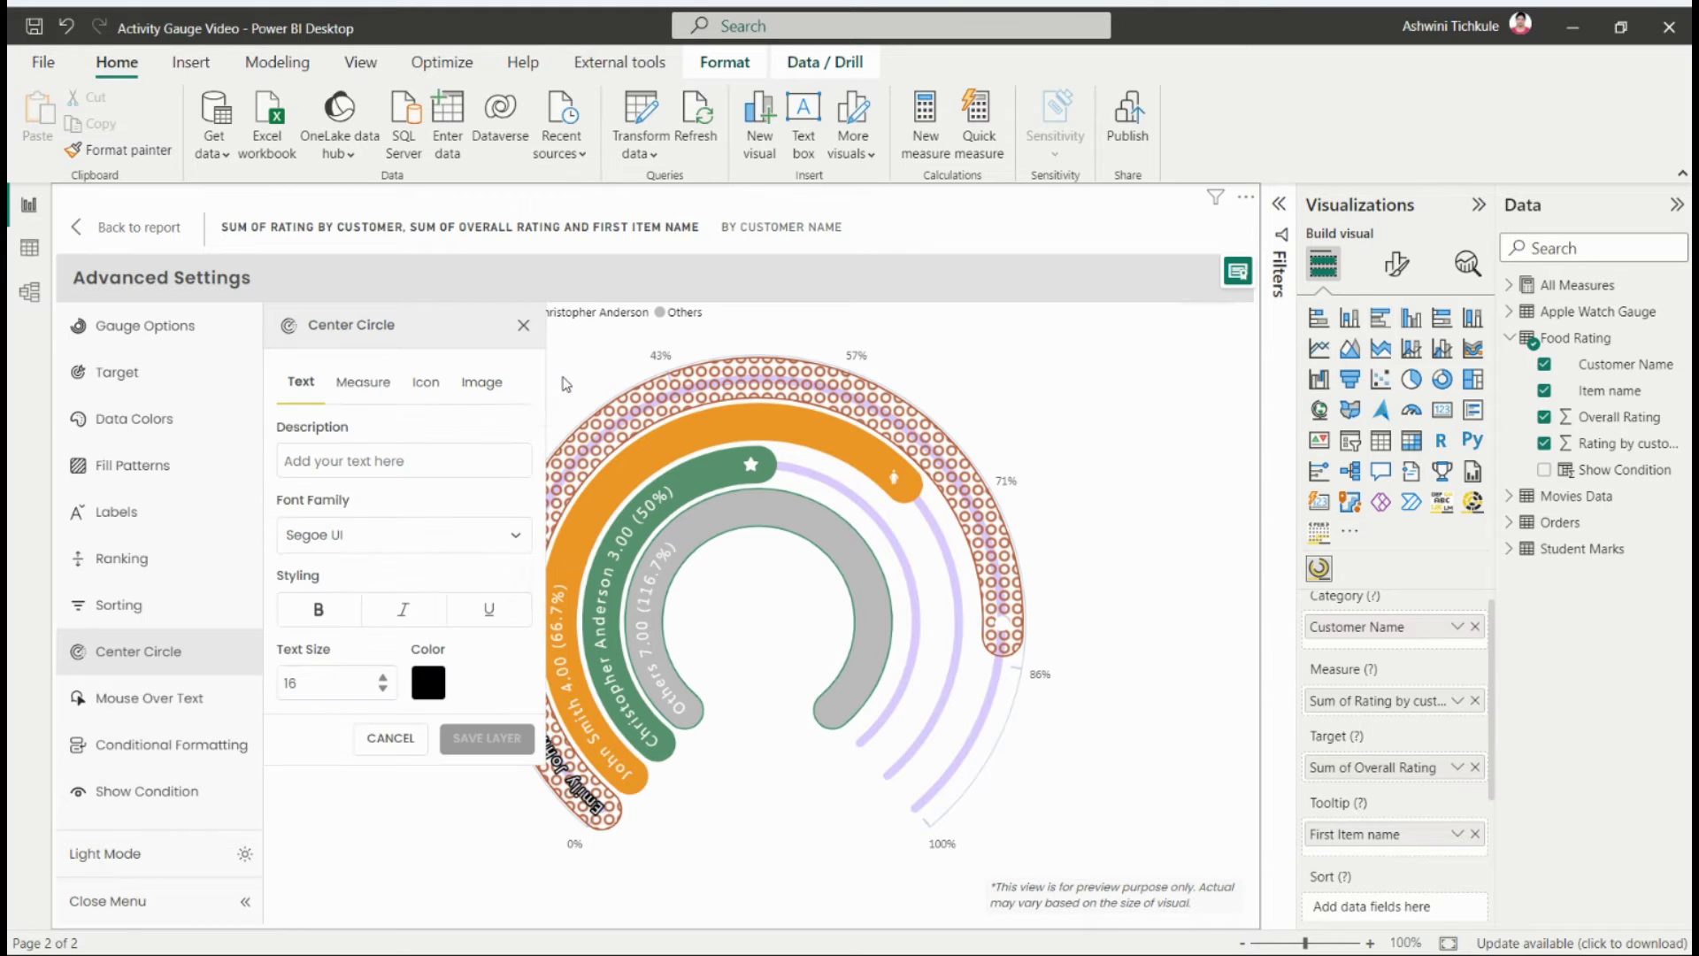
pyautogui.click(361, 381)
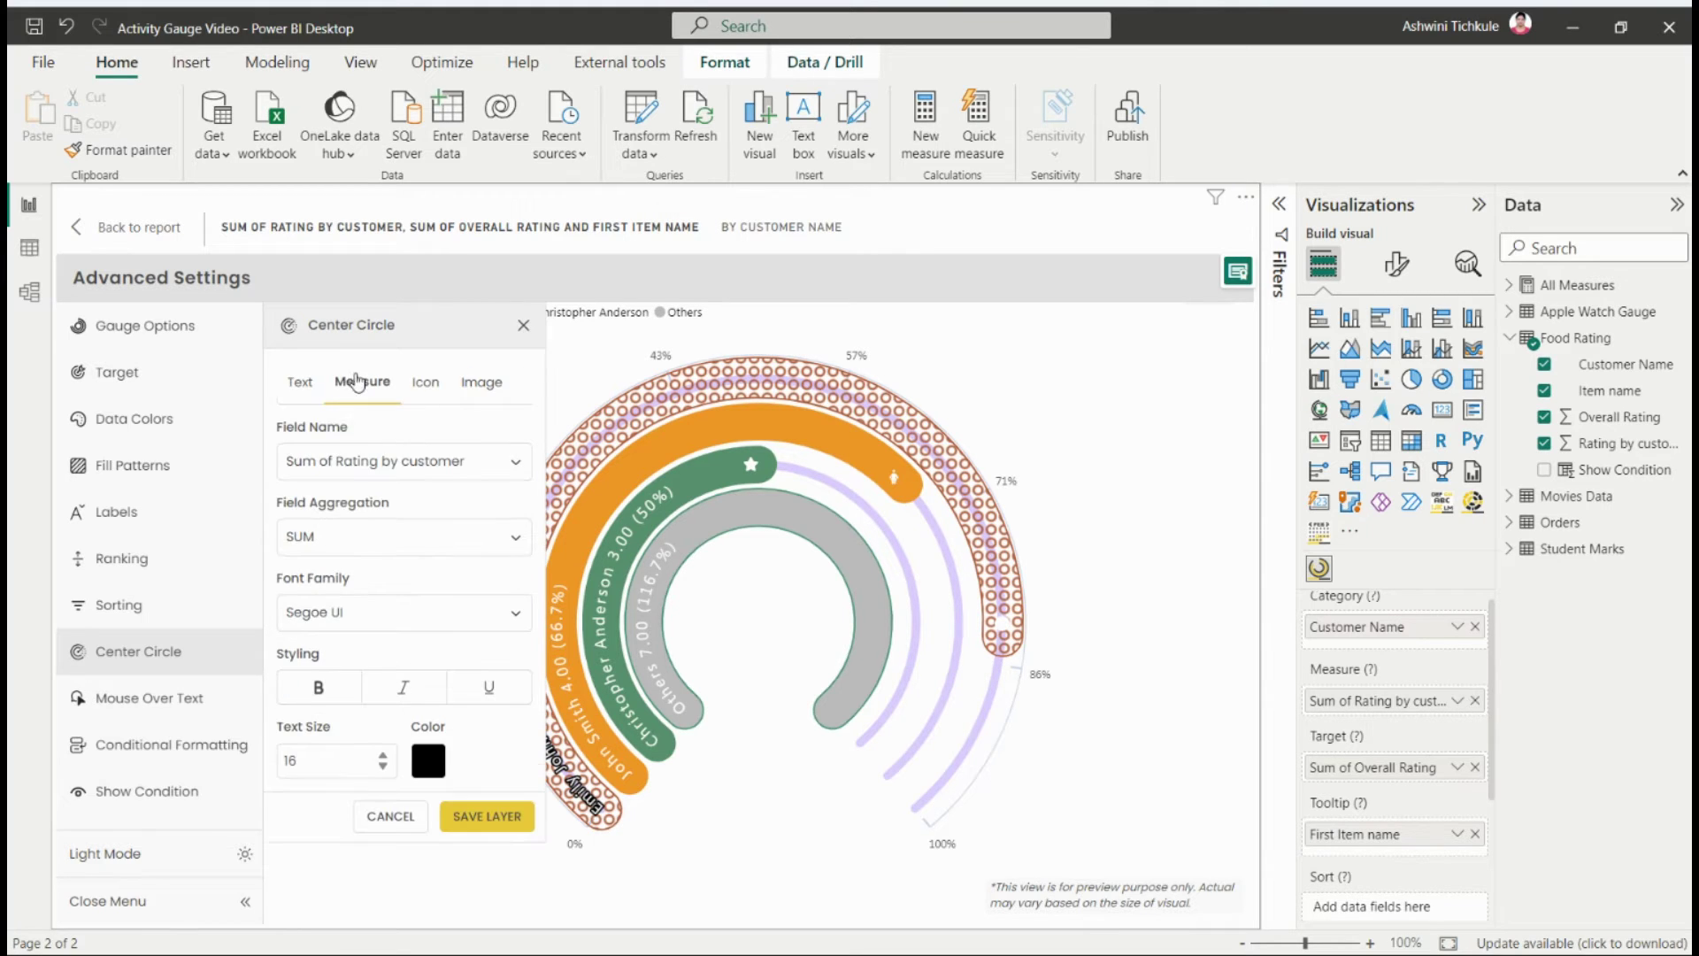
pyautogui.click(342, 469)
pyautogui.click(359, 531)
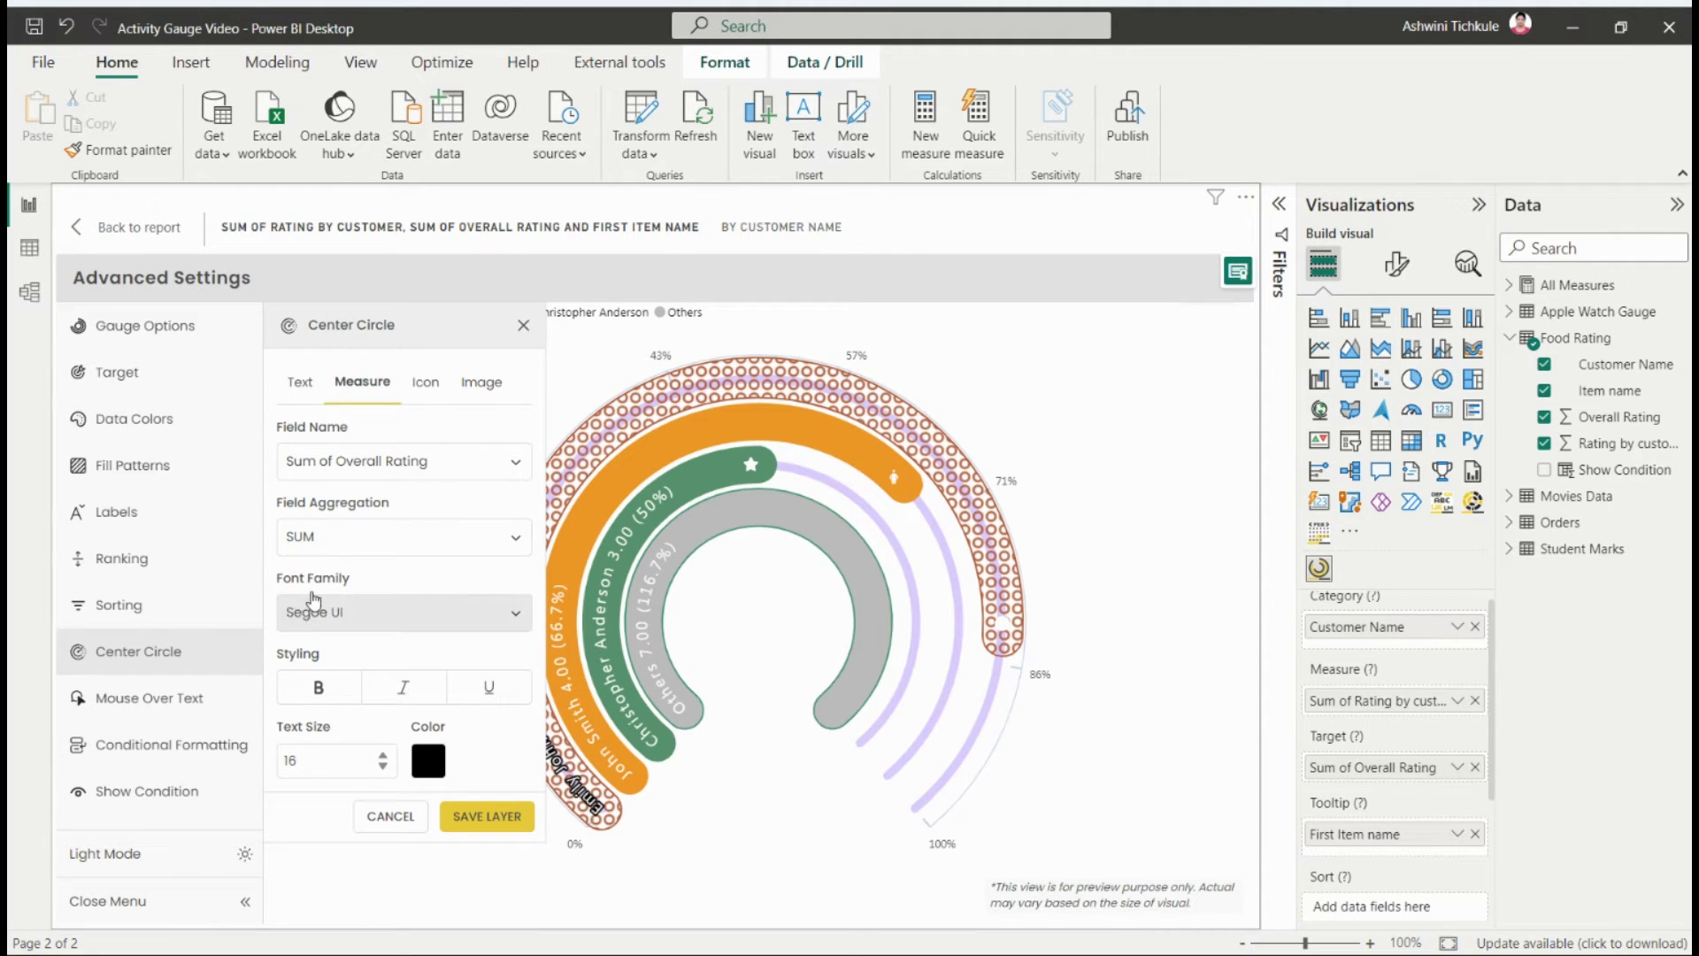
pyautogui.click(353, 537)
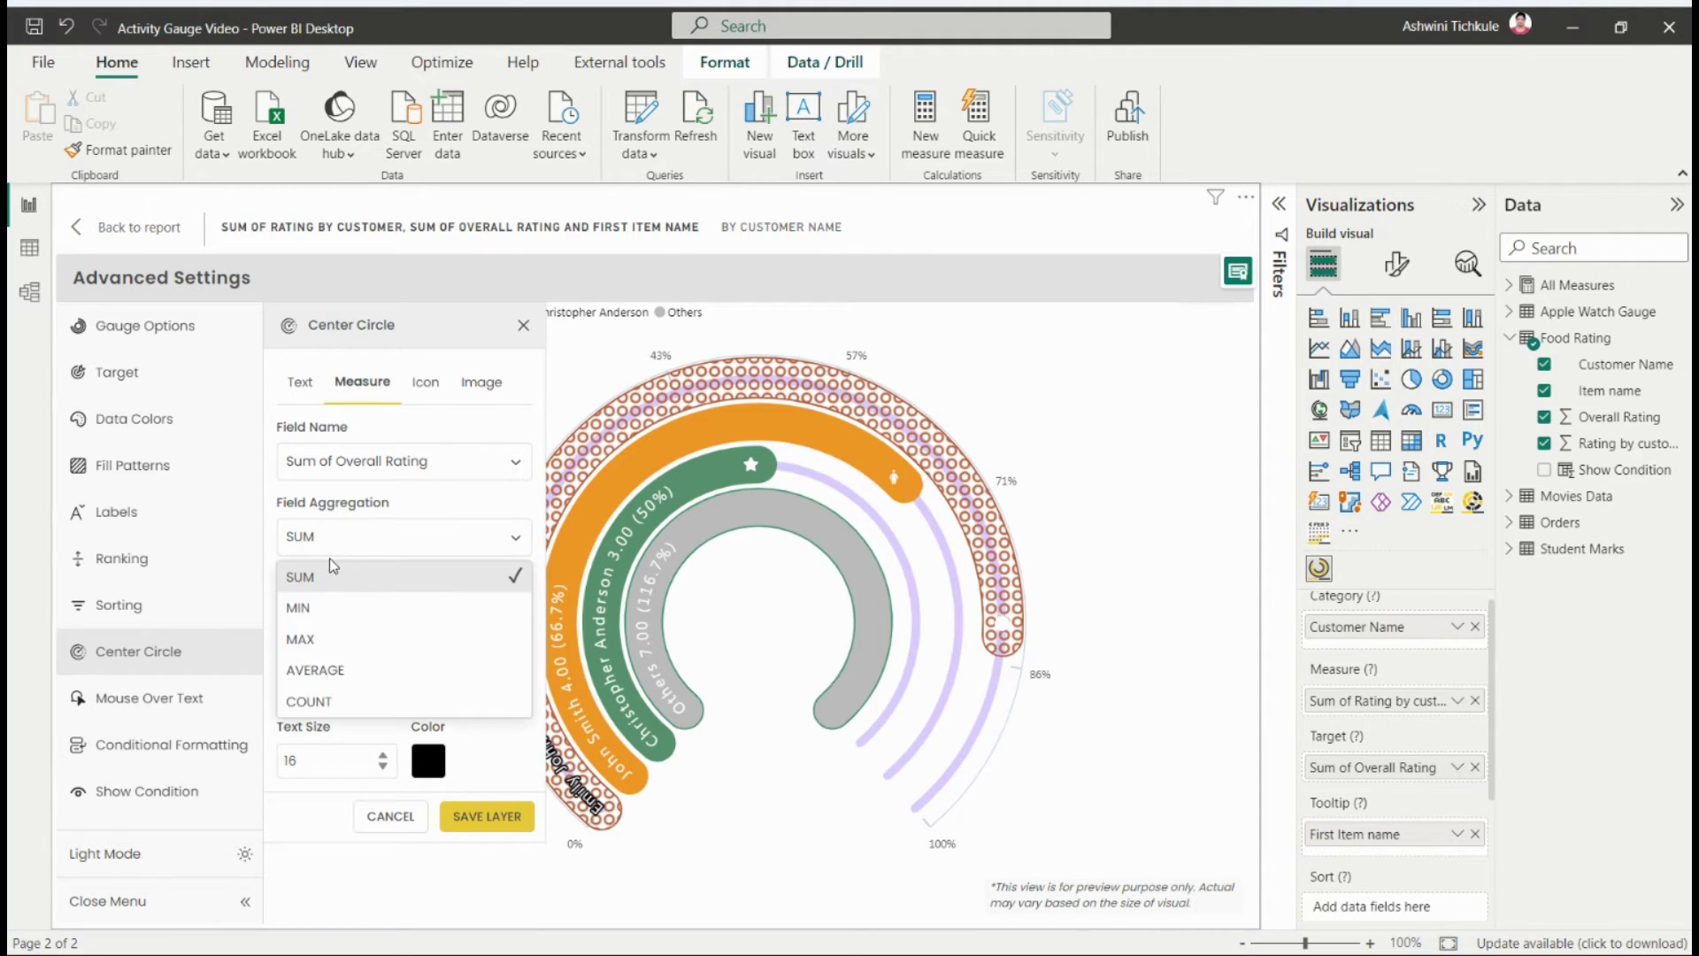
pyautogui.click(304, 639)
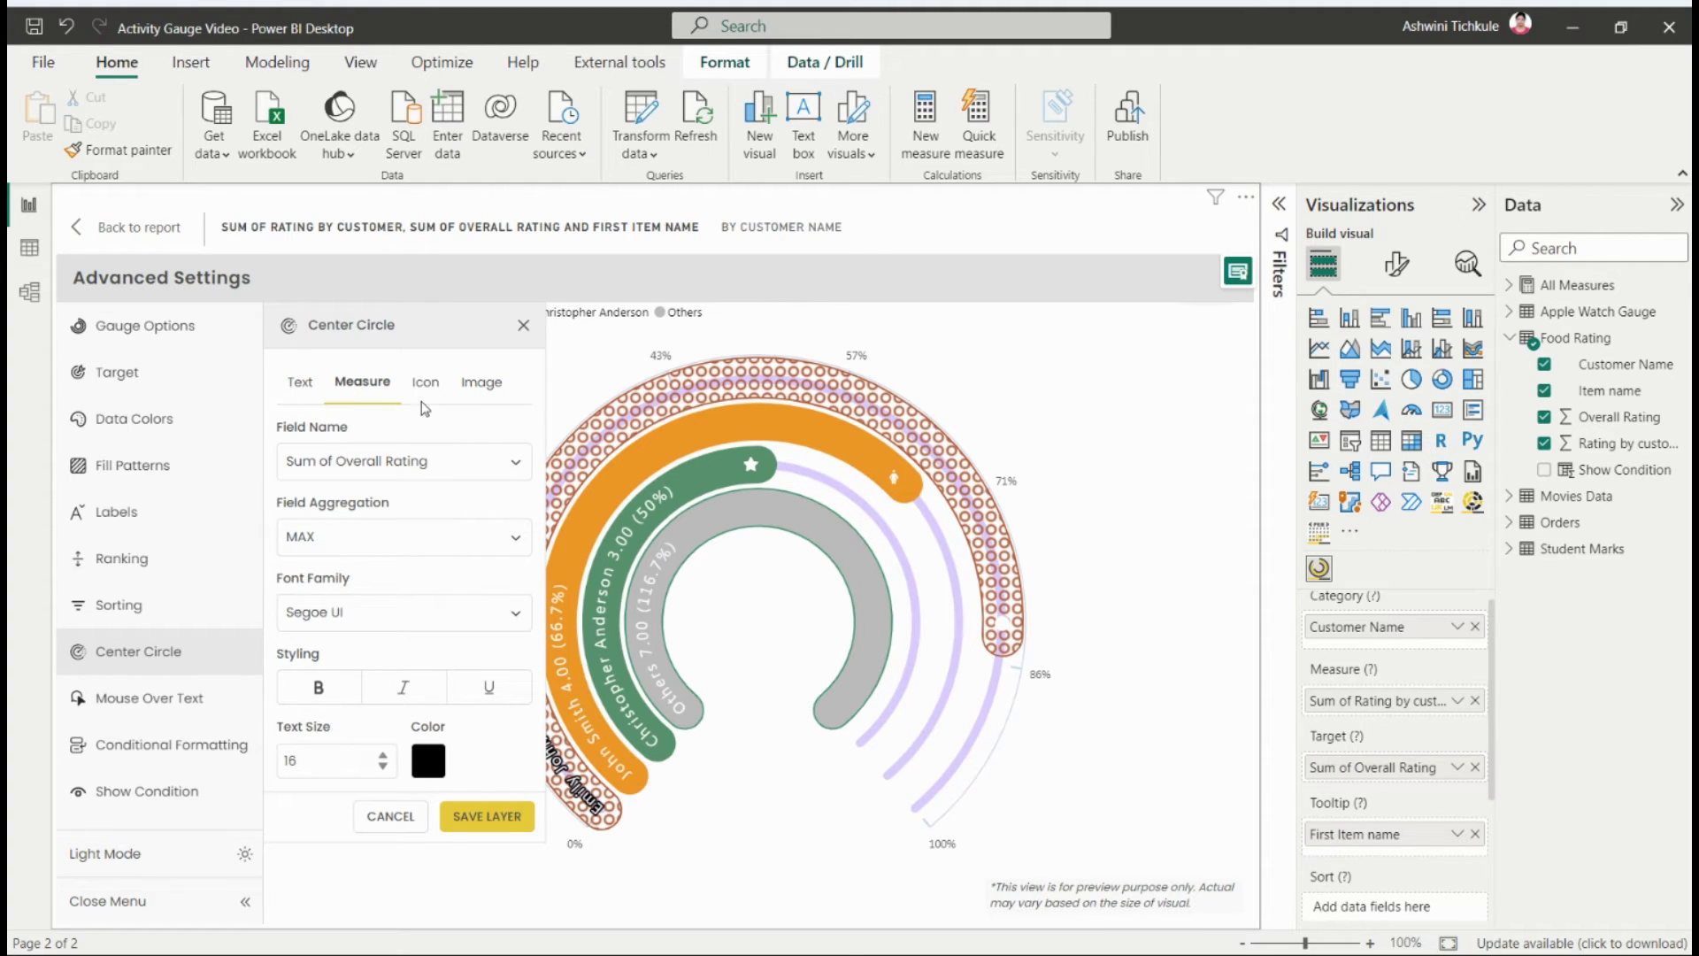
pyautogui.click(464, 817)
# Step: Add a center circle icon layer using the solid circle icon and save the layer
pyautogui.click(546, 435)
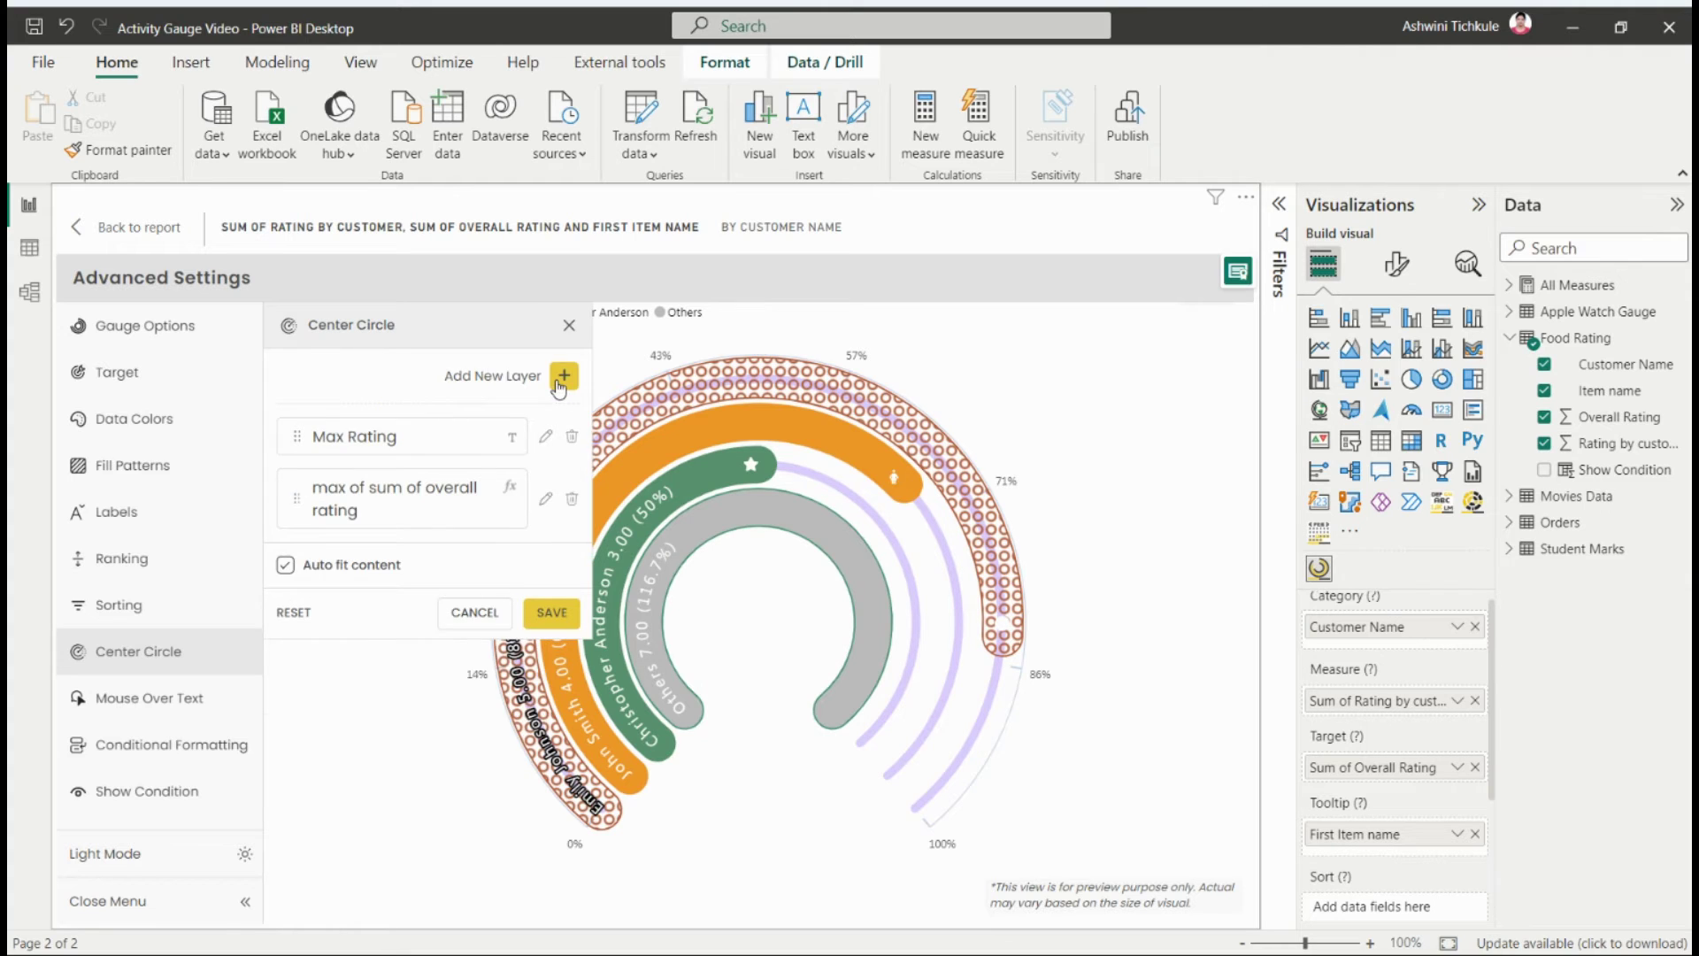
pyautogui.click(427, 382)
pyautogui.click(338, 493)
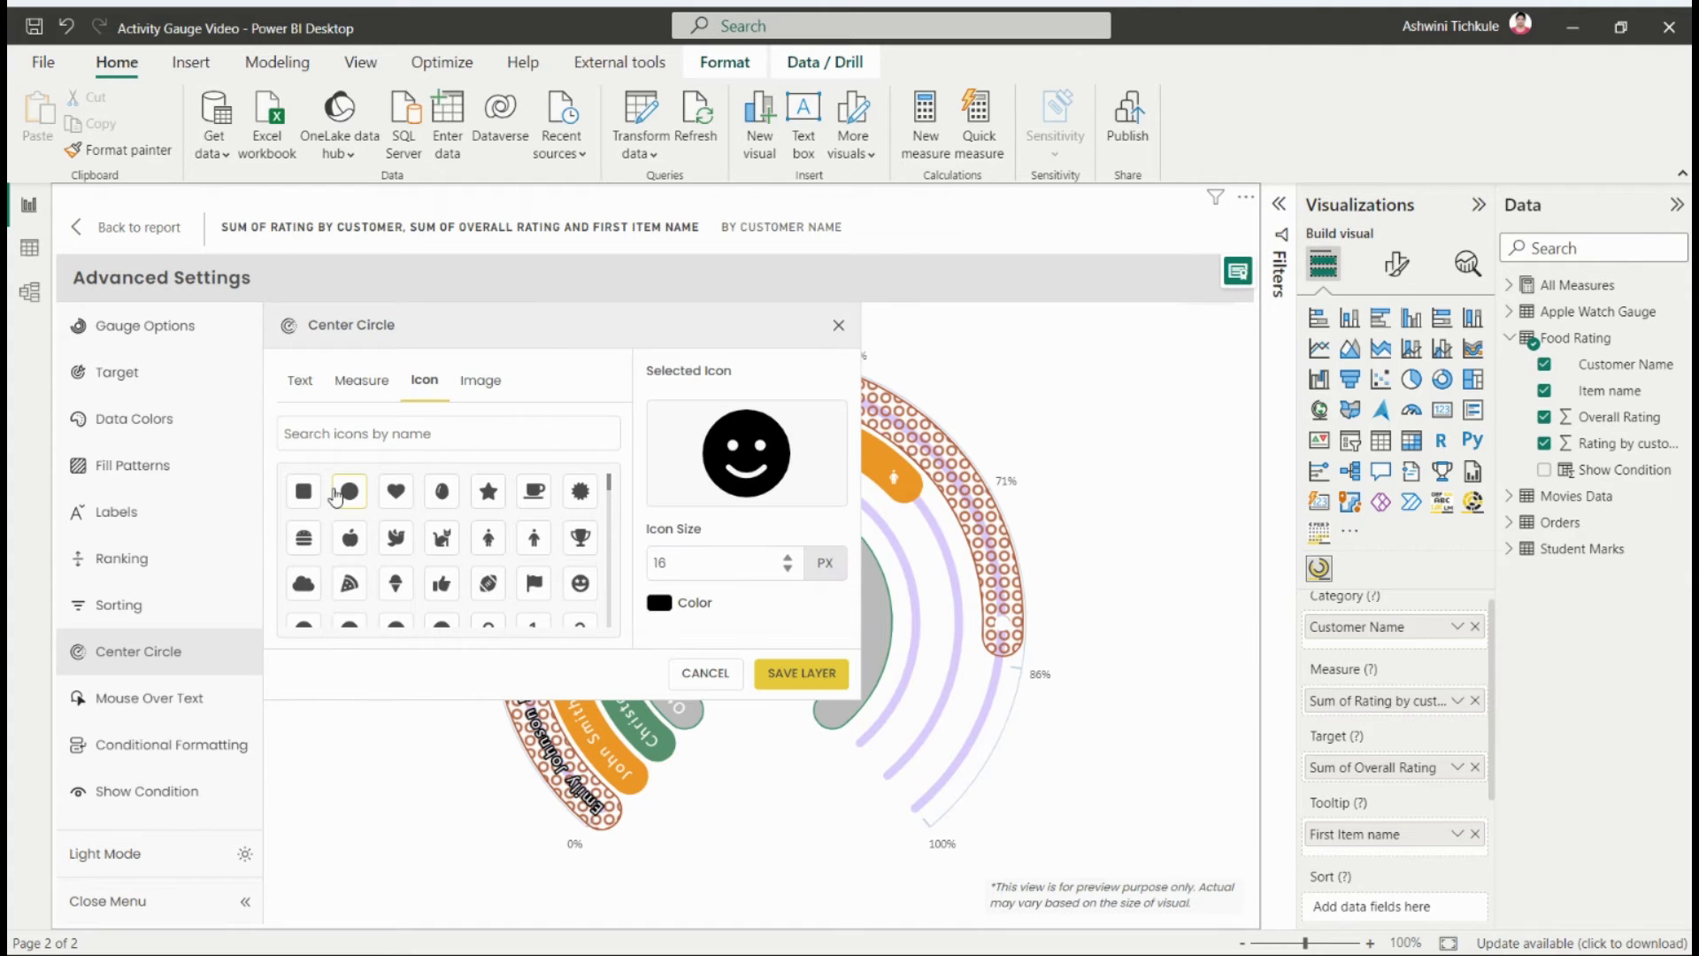
pyautogui.click(796, 676)
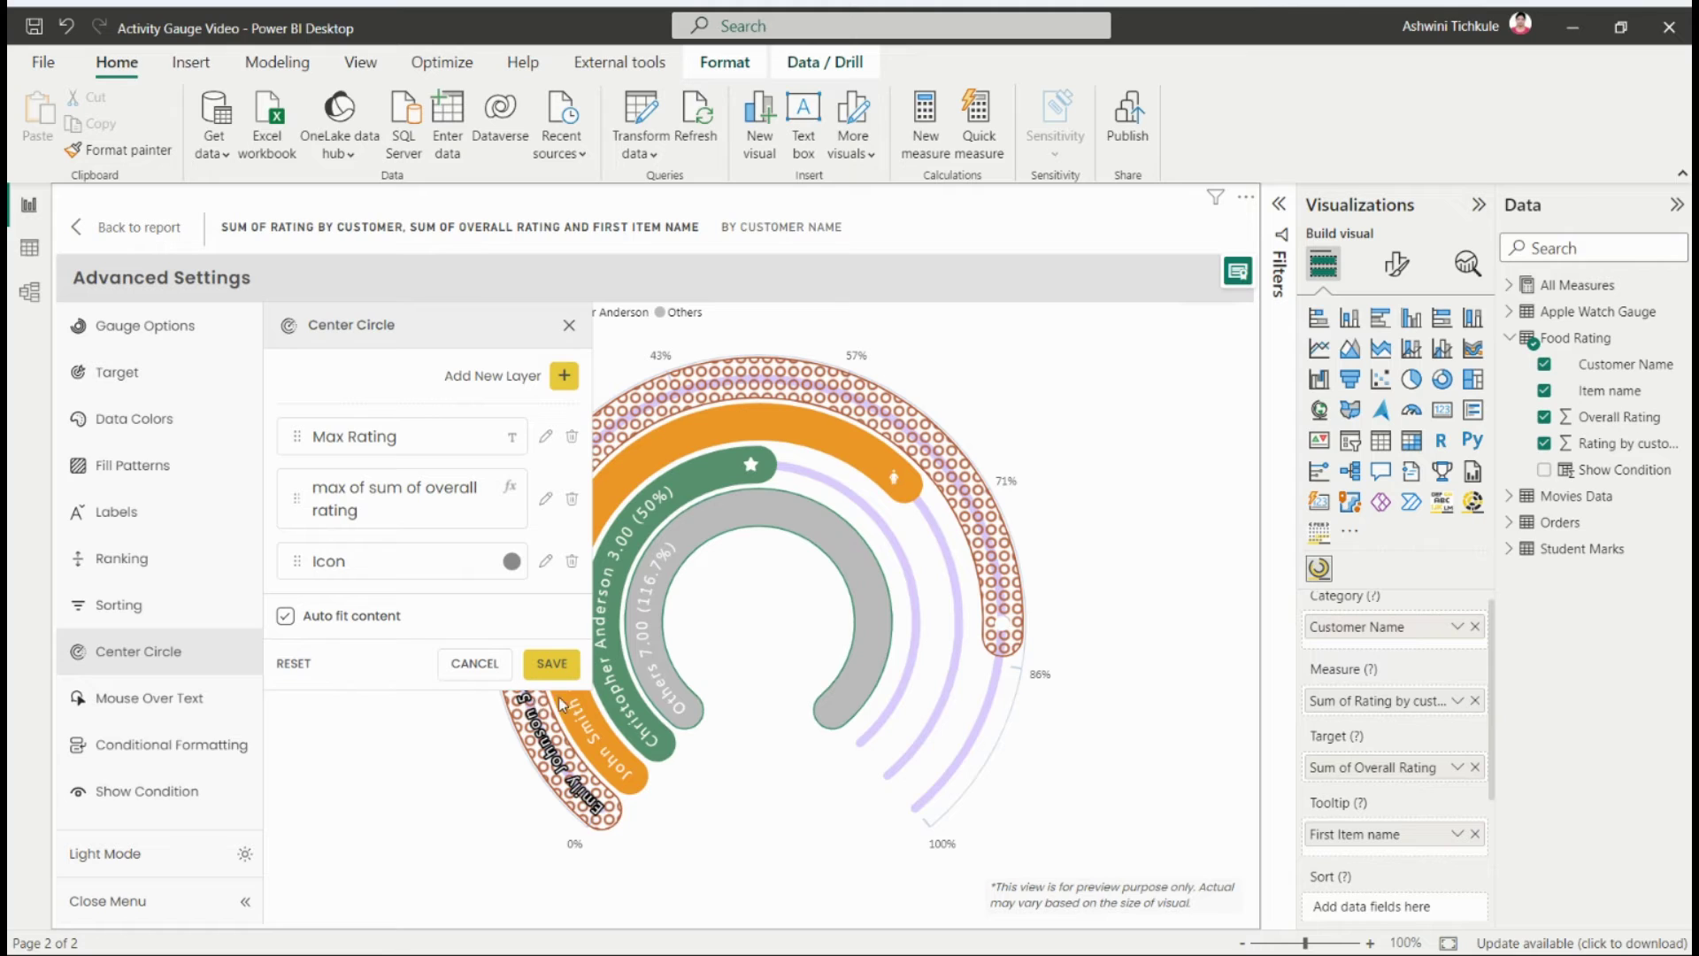
# Step: Add a center circle image layer with the person picture from the Downloads folder, then save the center circle settings
pyautogui.click(564, 376)
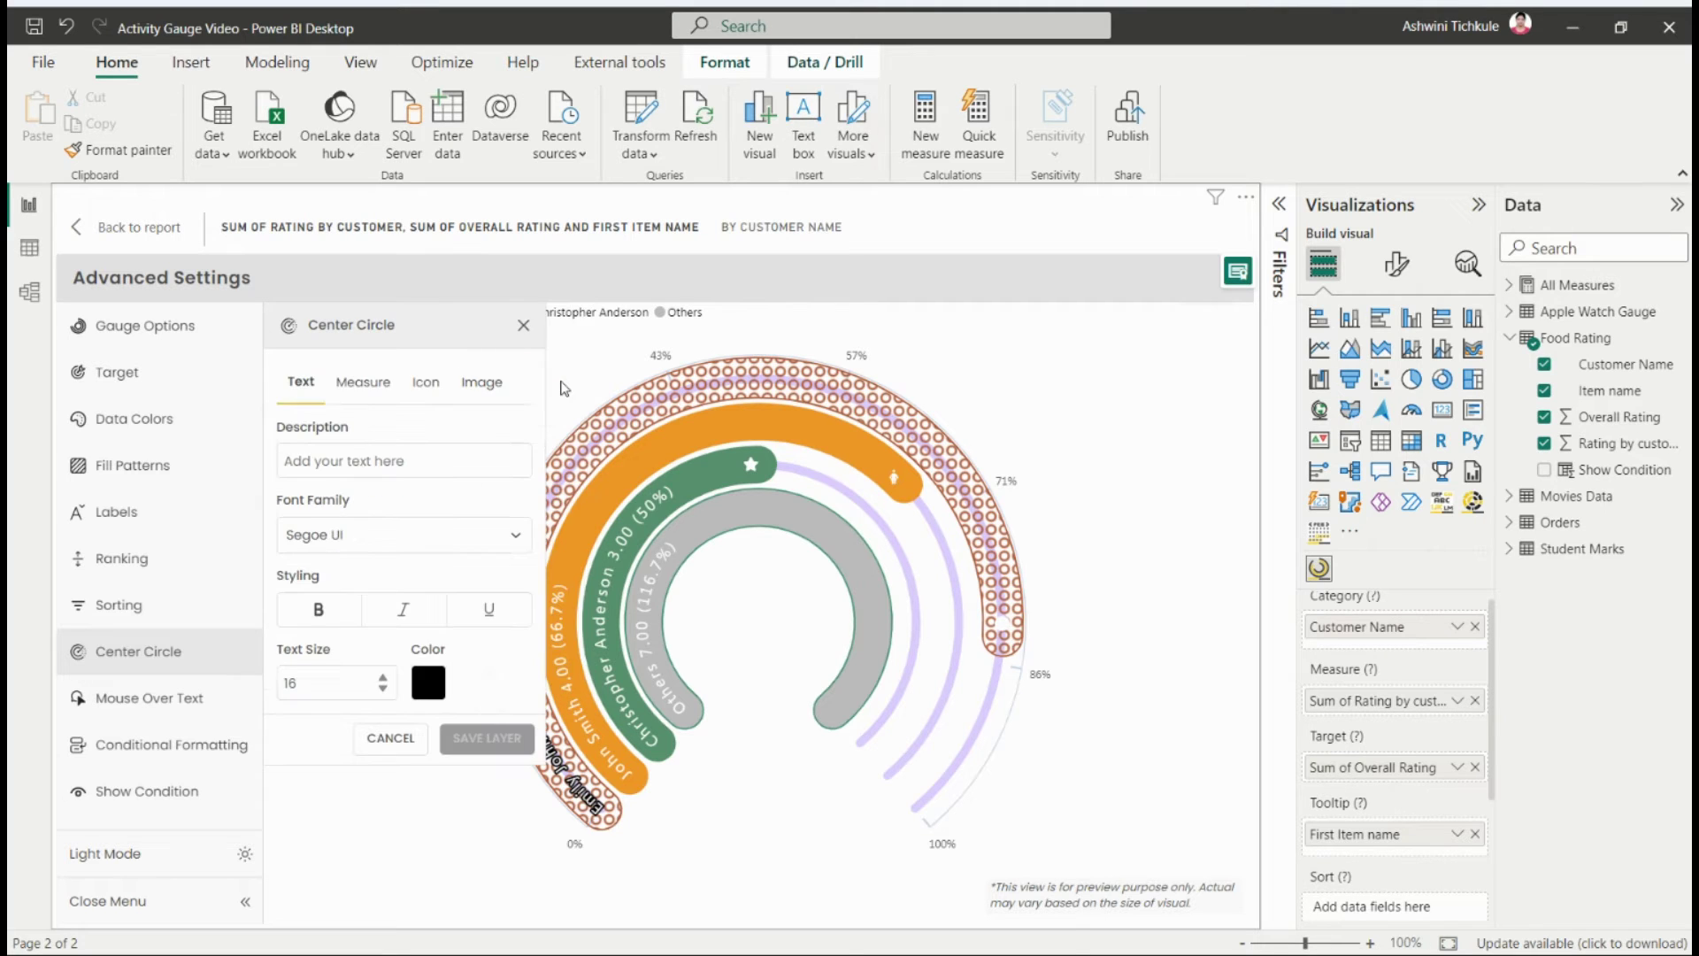
pyautogui.click(479, 381)
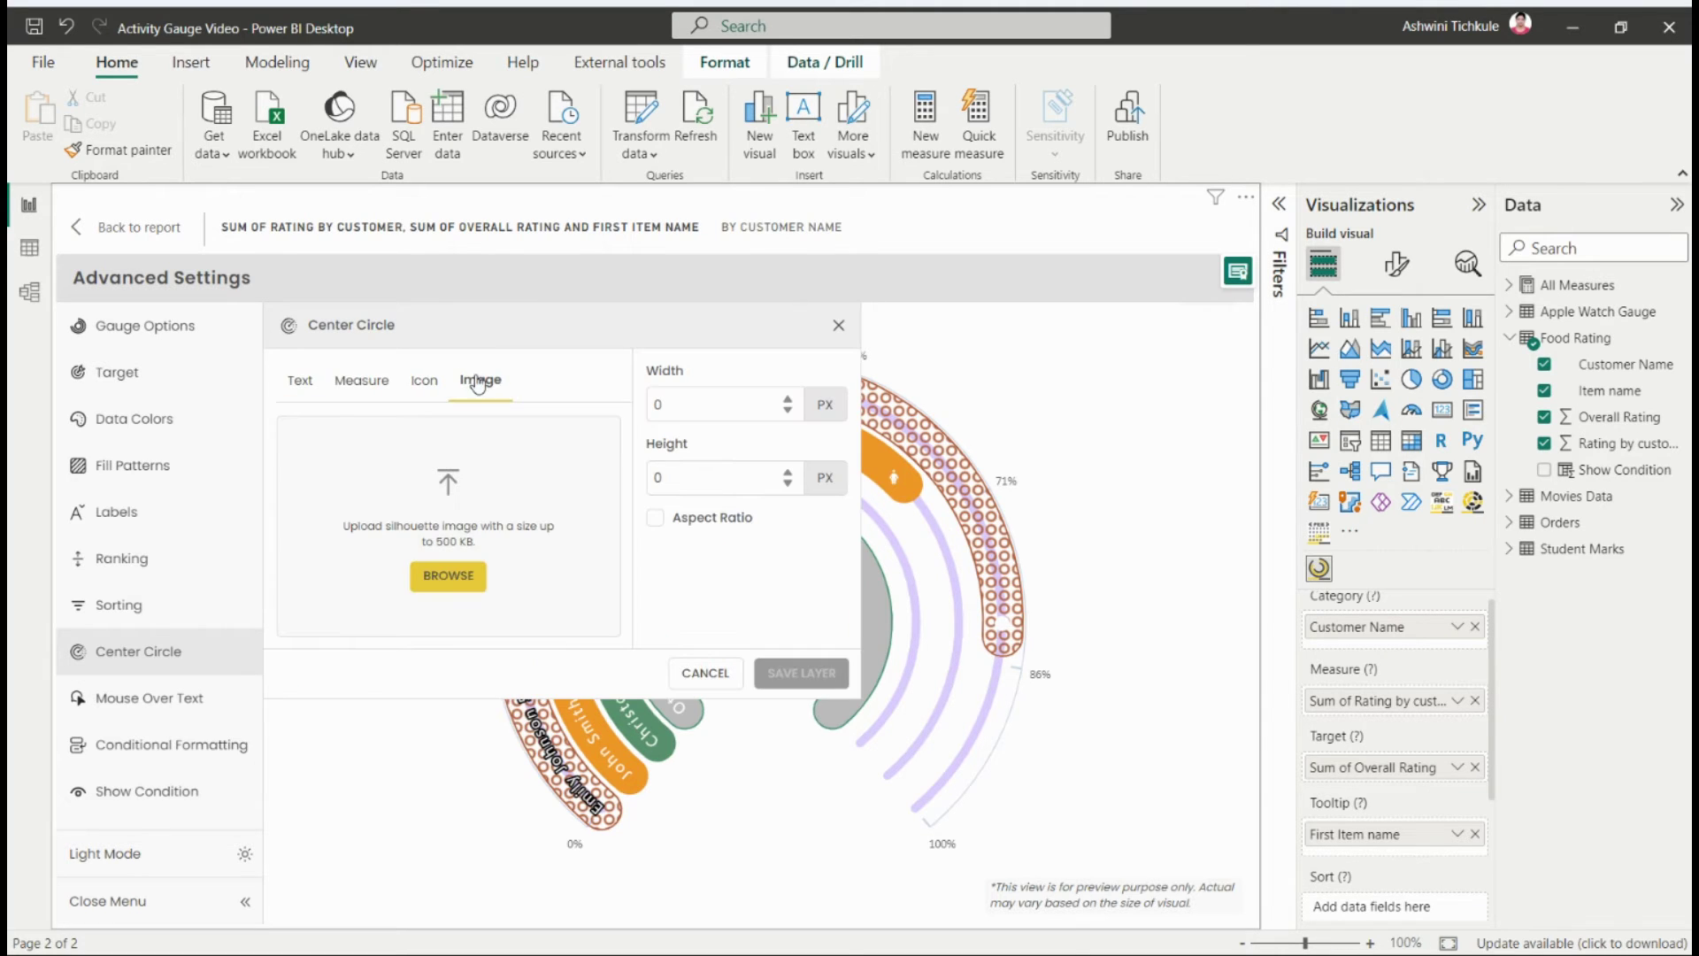
pyautogui.click(450, 576)
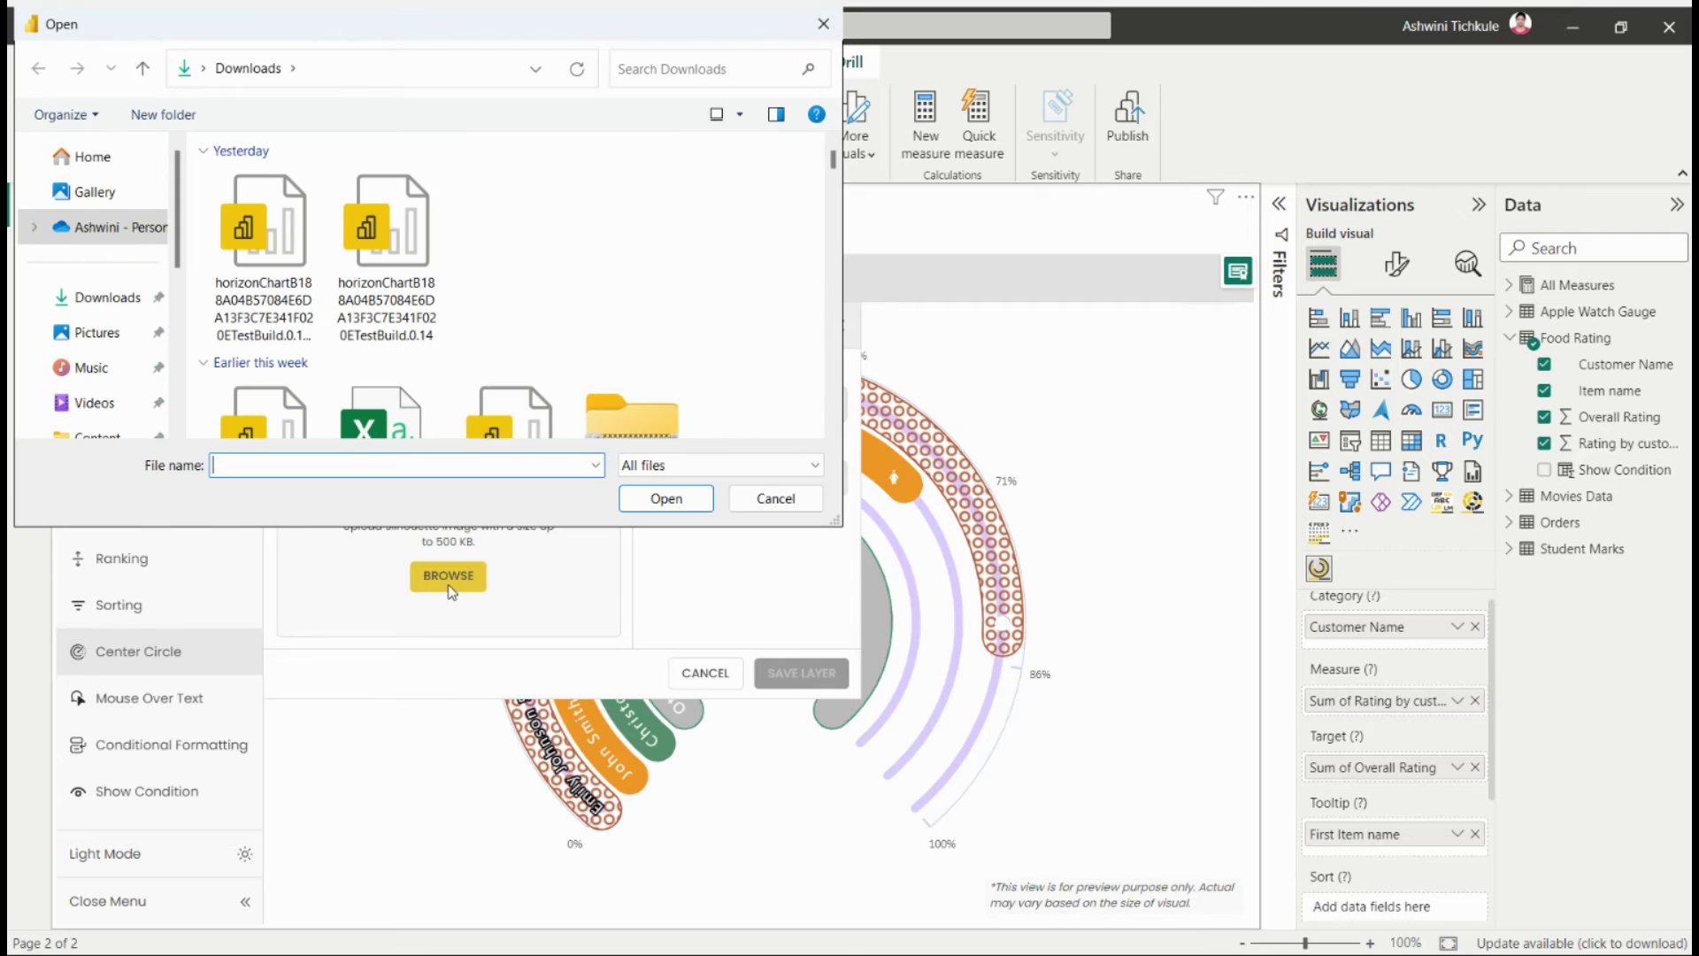
pyautogui.scroll(-2, 498, 310)
pyautogui.click(666, 498)
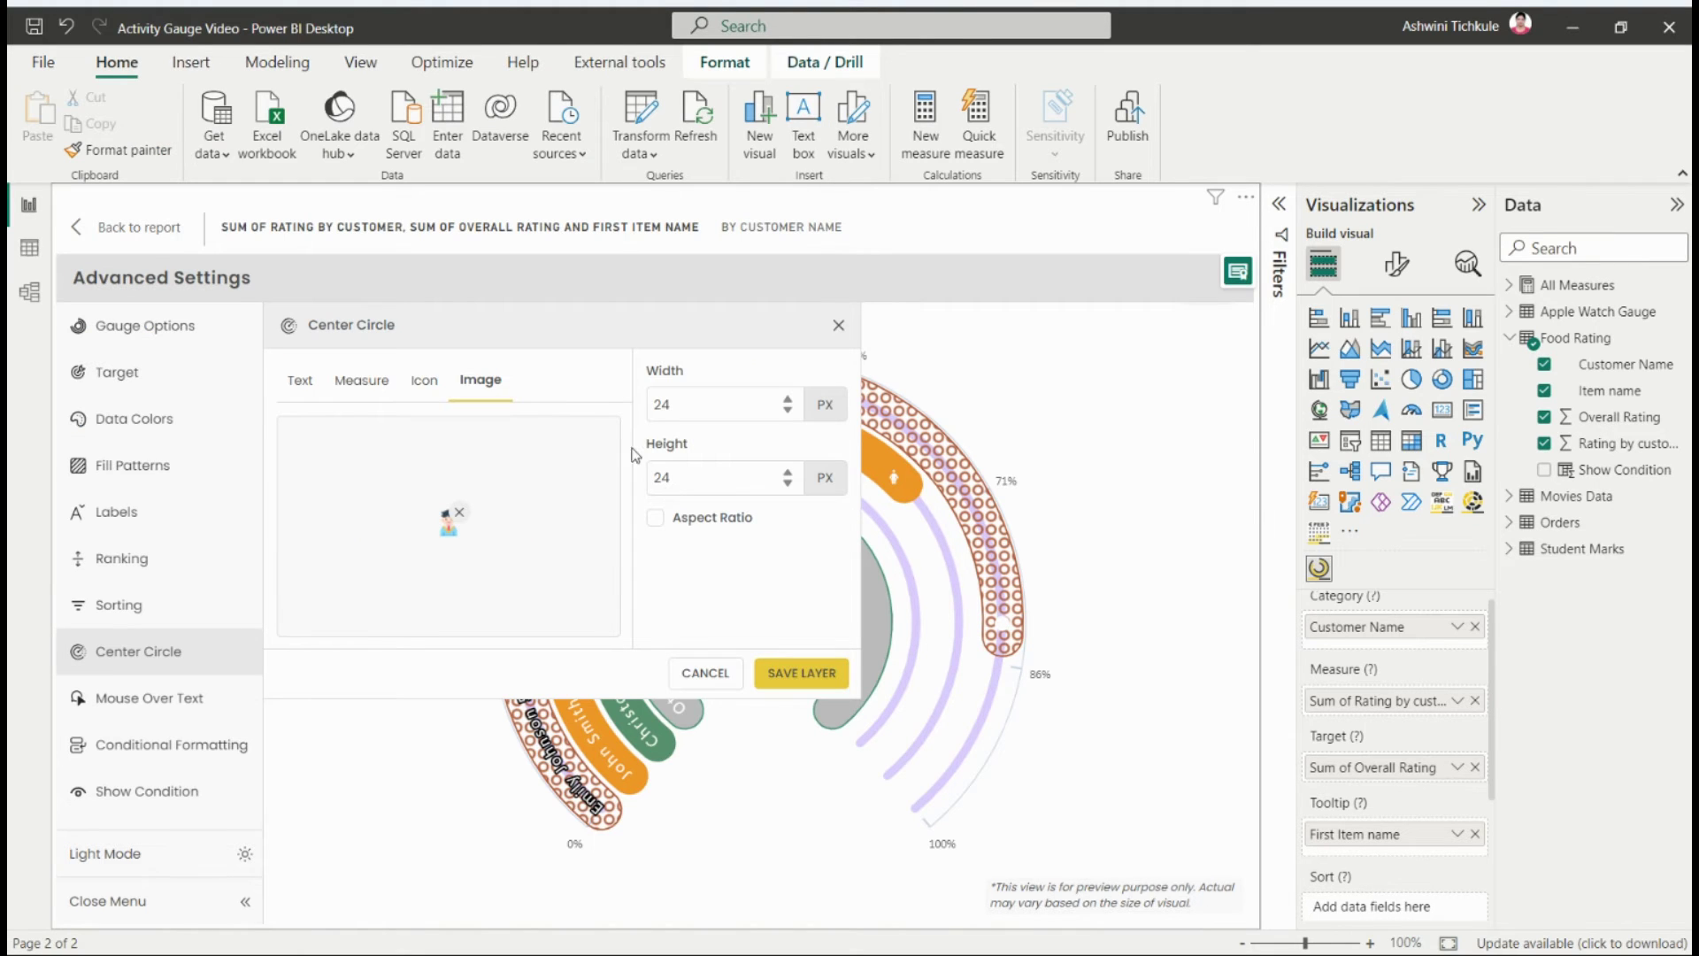
pyautogui.doubleClick(716, 410)
pyautogui.click(794, 673)
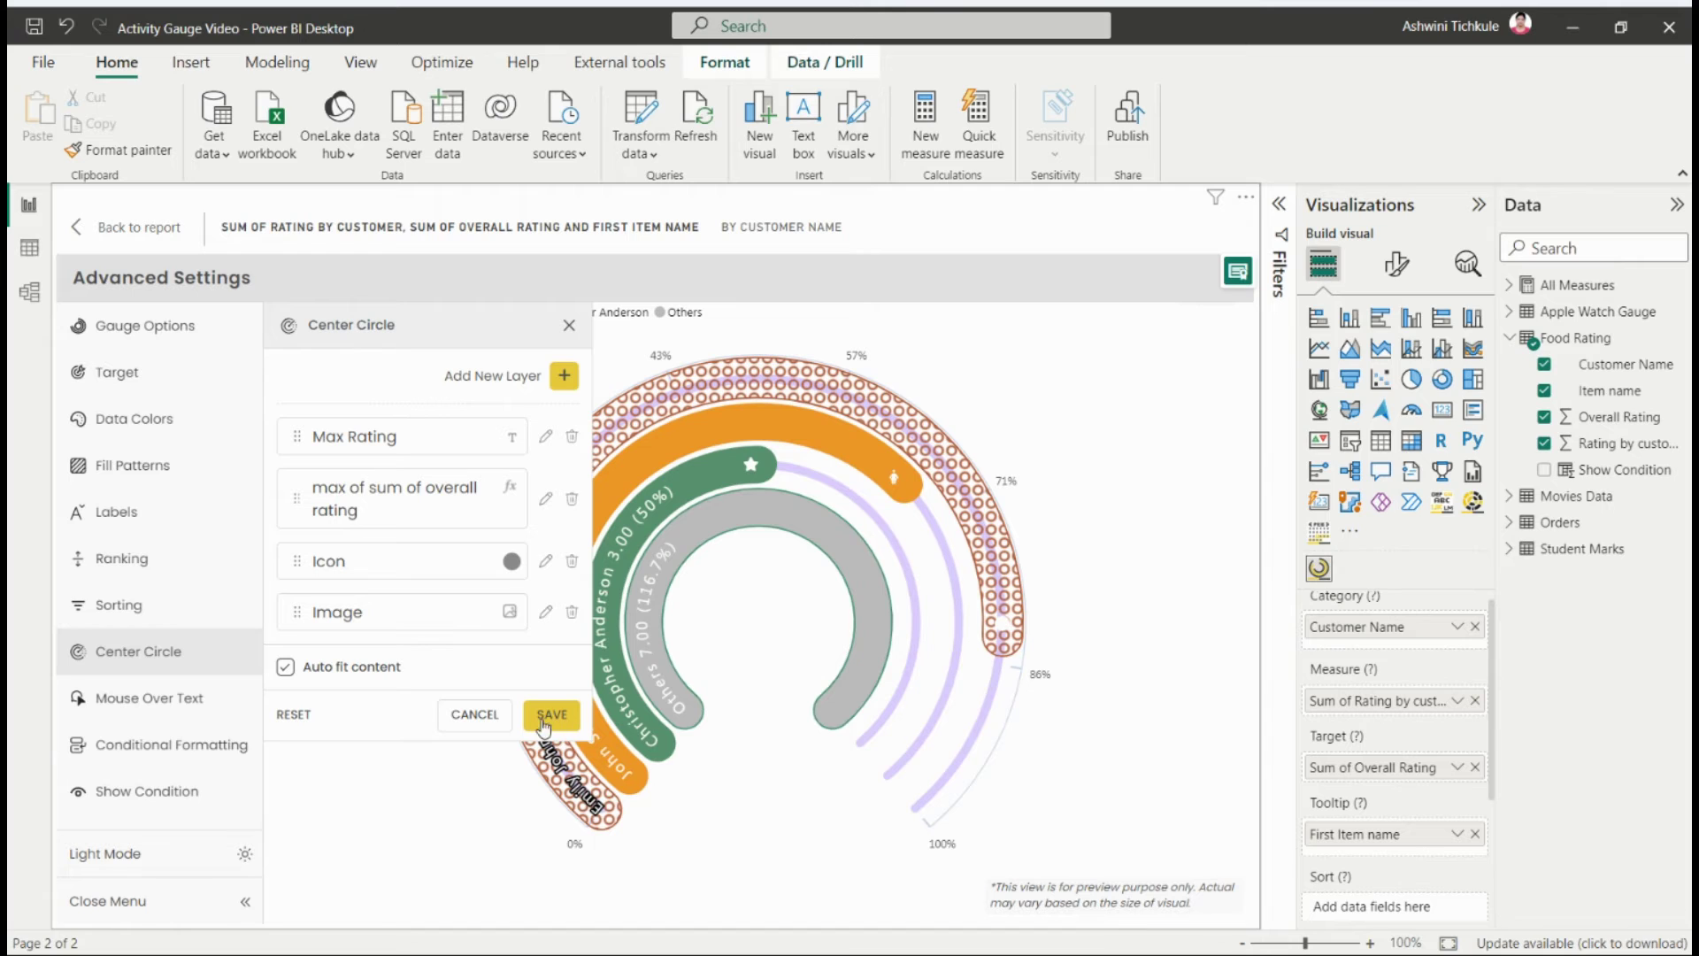
pyautogui.click(550, 715)
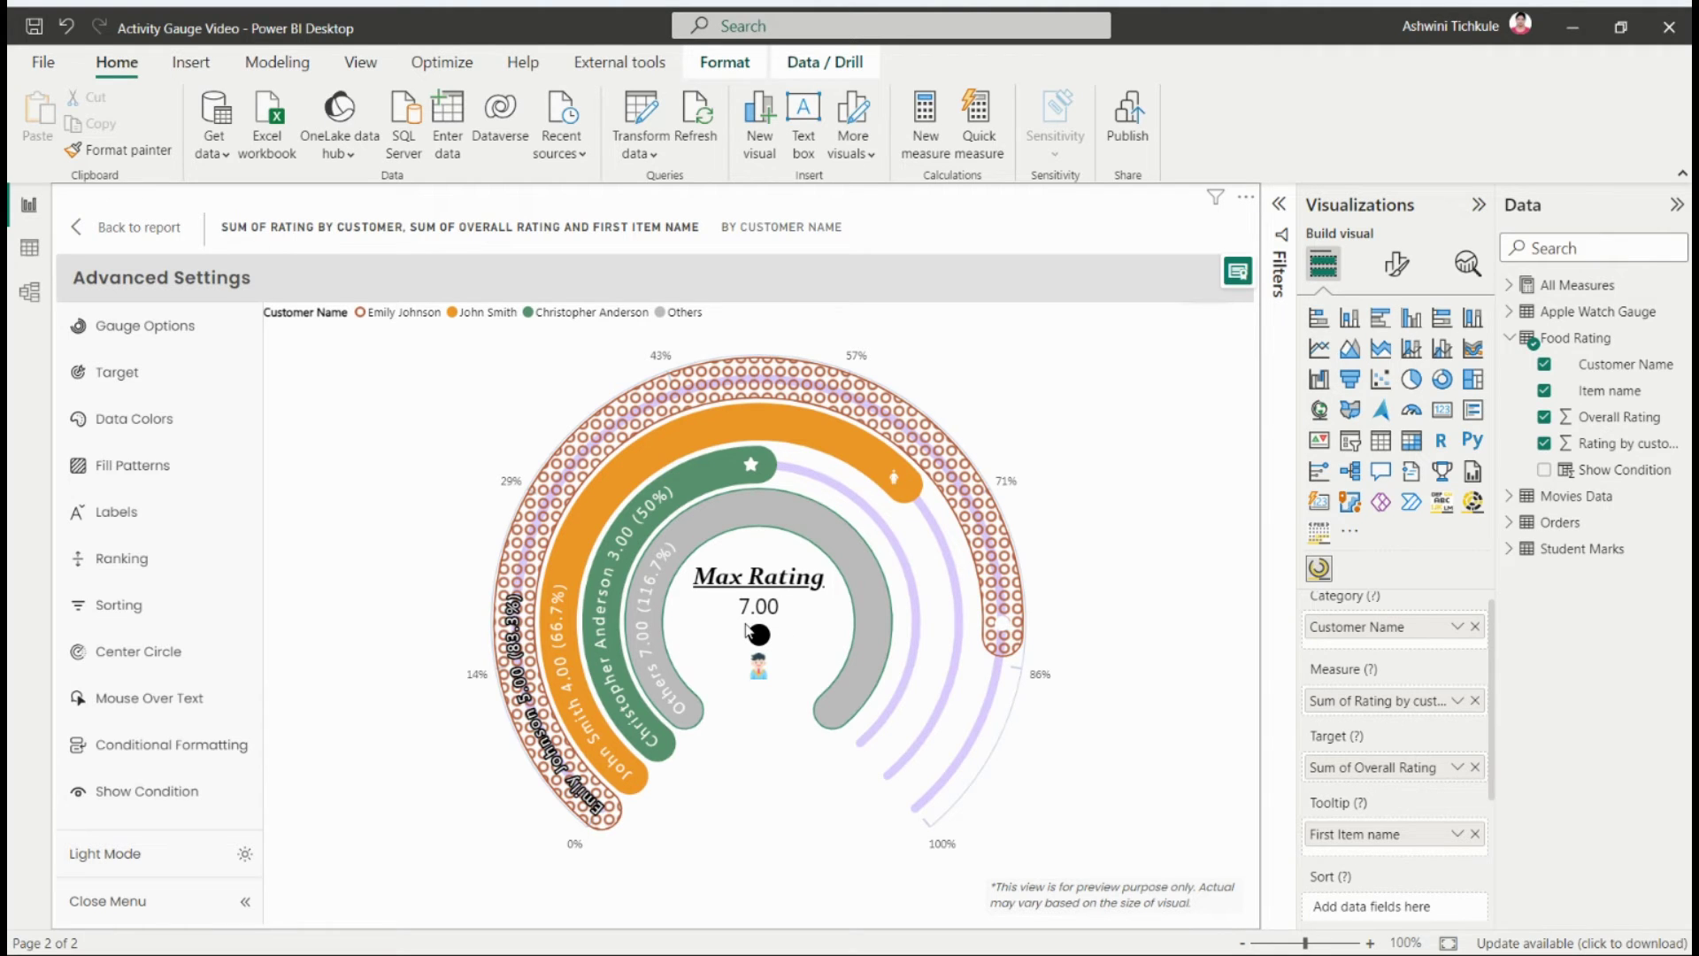
# Step: Enable mouse over text for the gauge and apply it
pyautogui.click(208, 699)
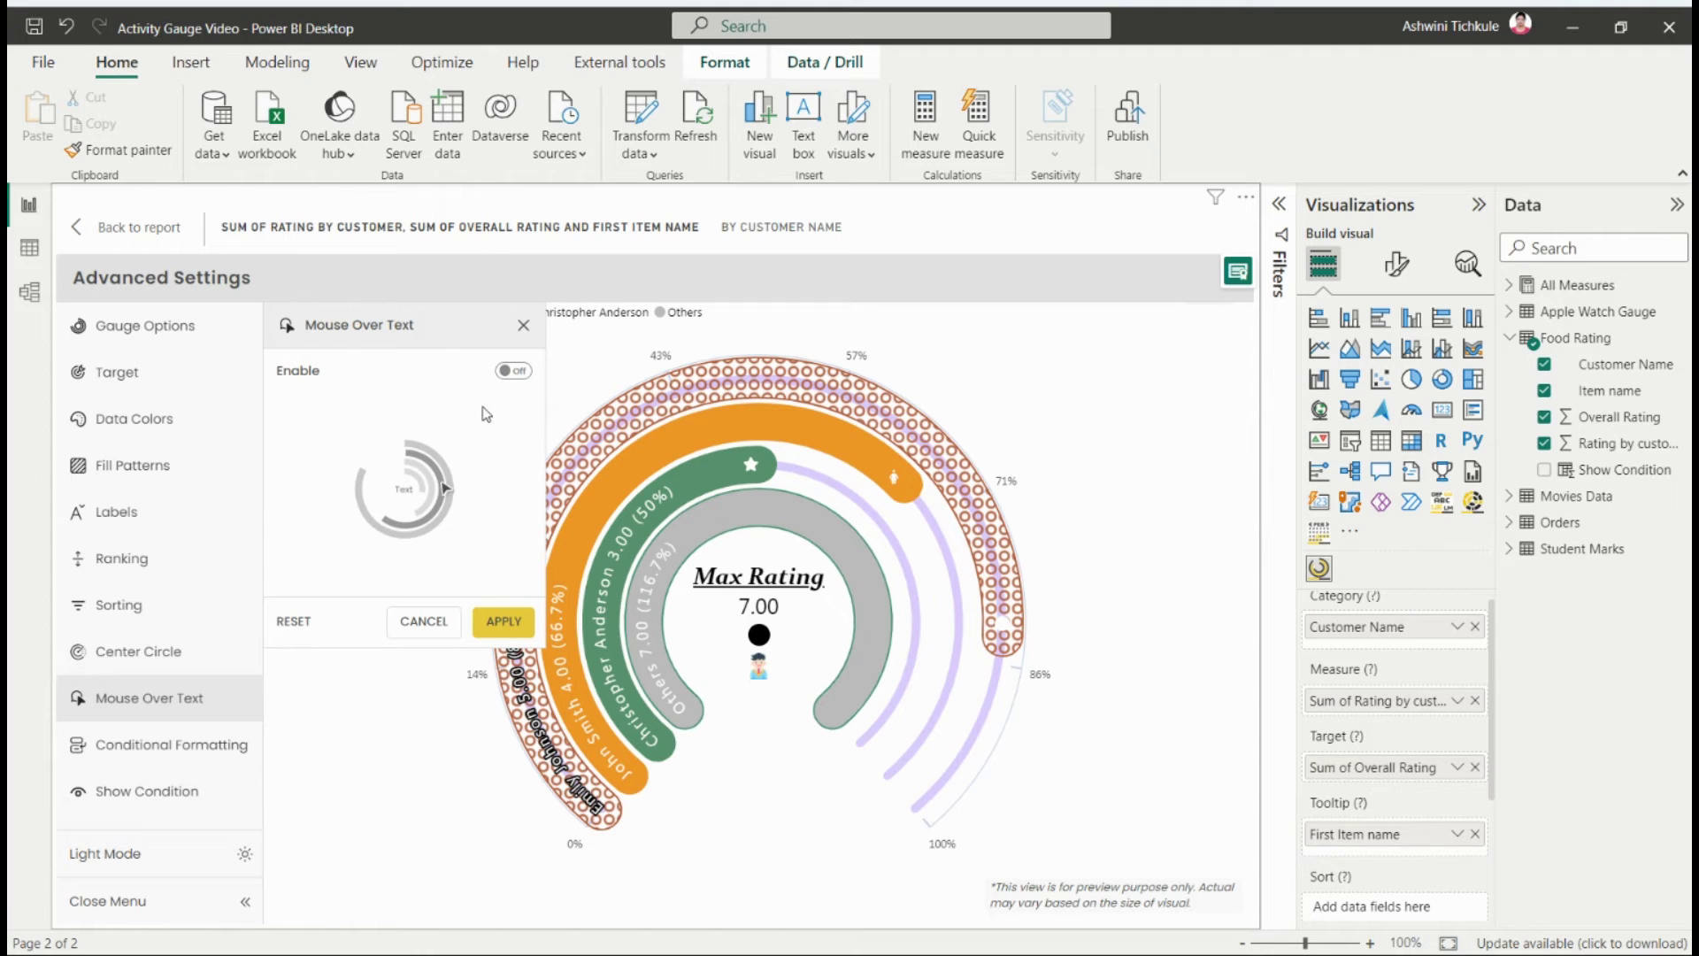
pyautogui.click(514, 370)
pyautogui.click(501, 797)
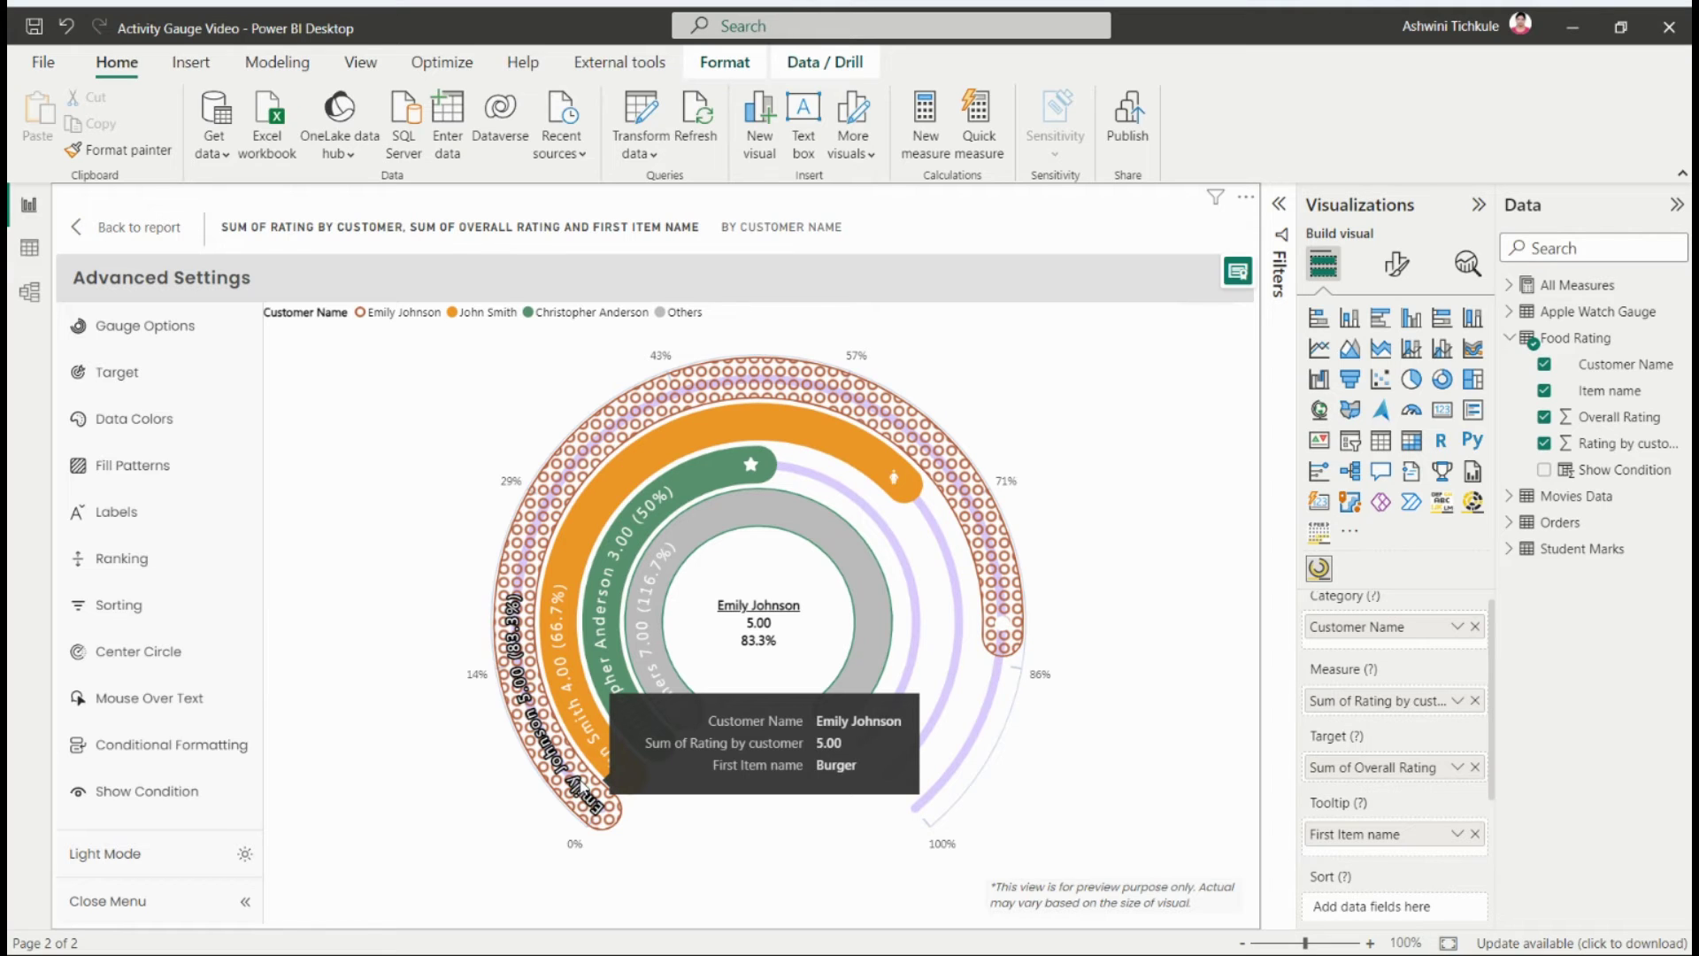
pyautogui.moveTo(599, 625)
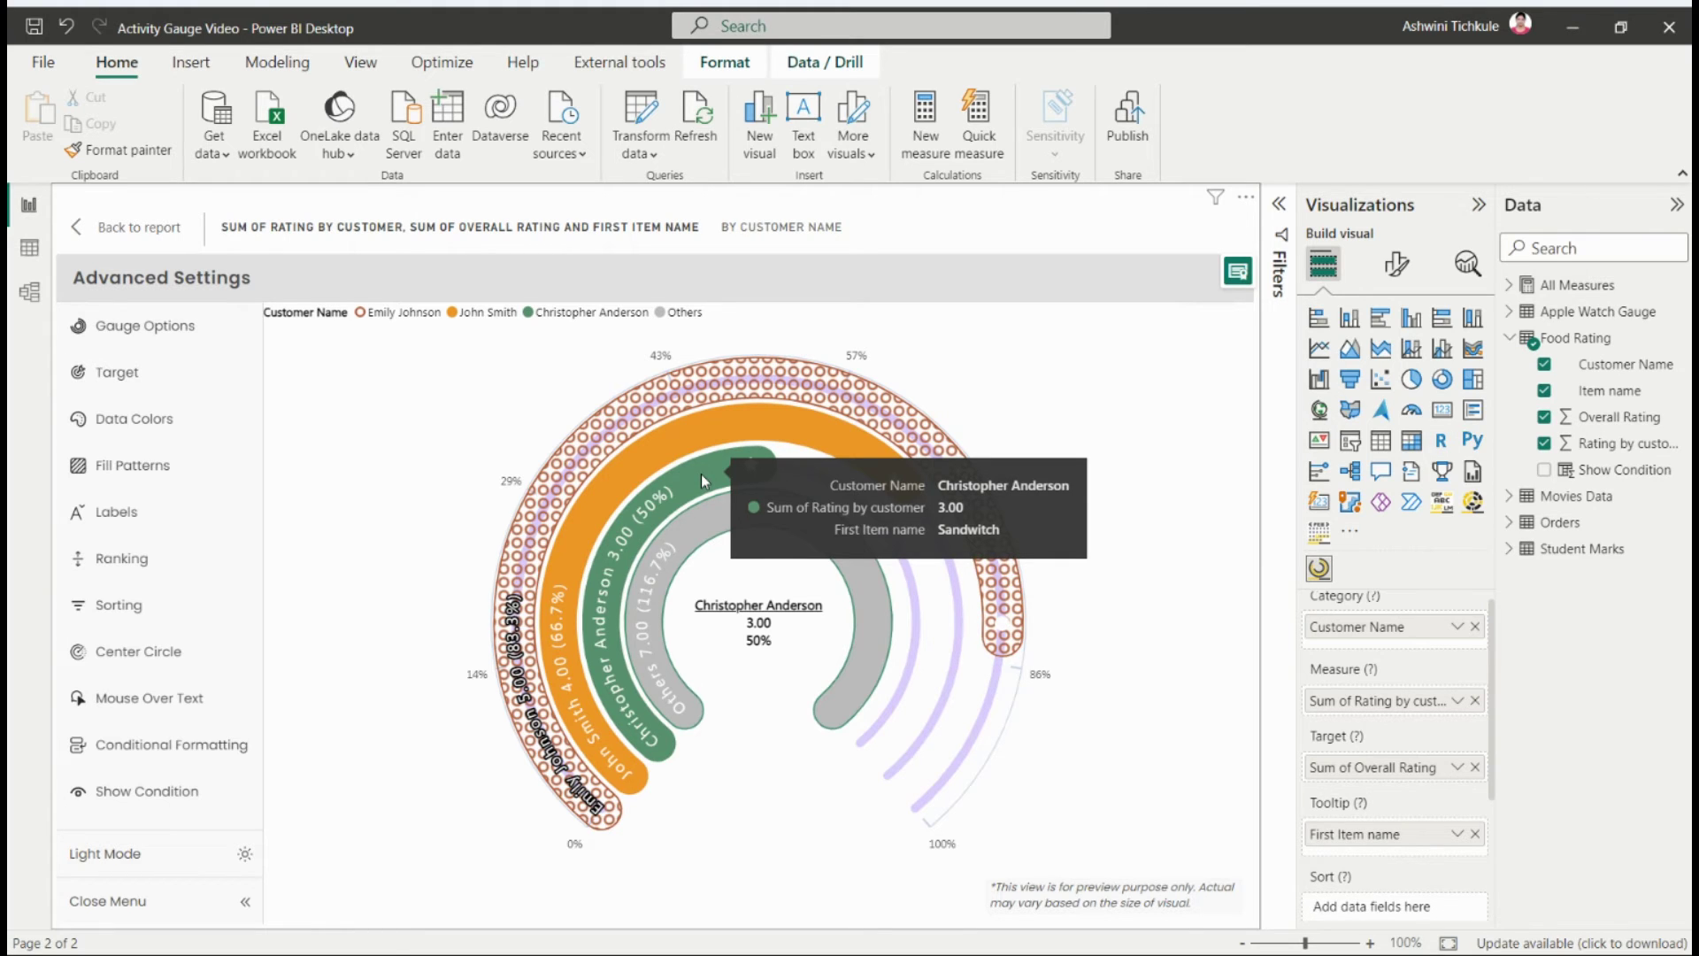
# Step: Add a conditional formatting rule named 'Rating above 3'
pyautogui.click(177, 750)
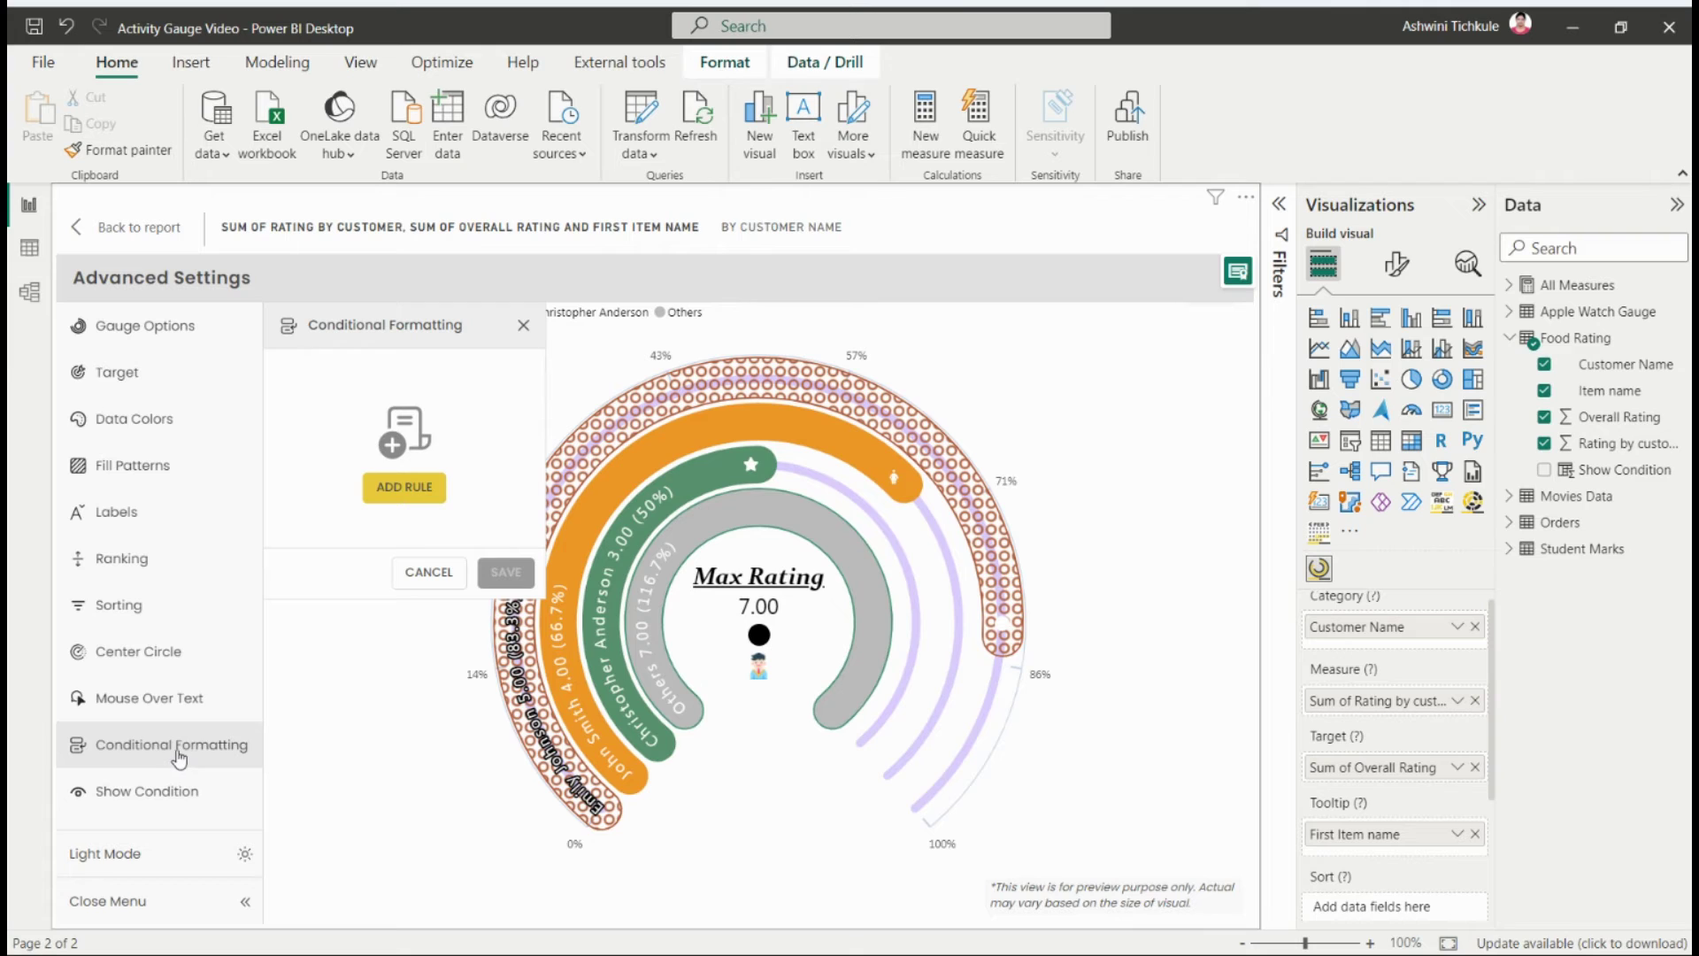
pyautogui.click(425, 577)
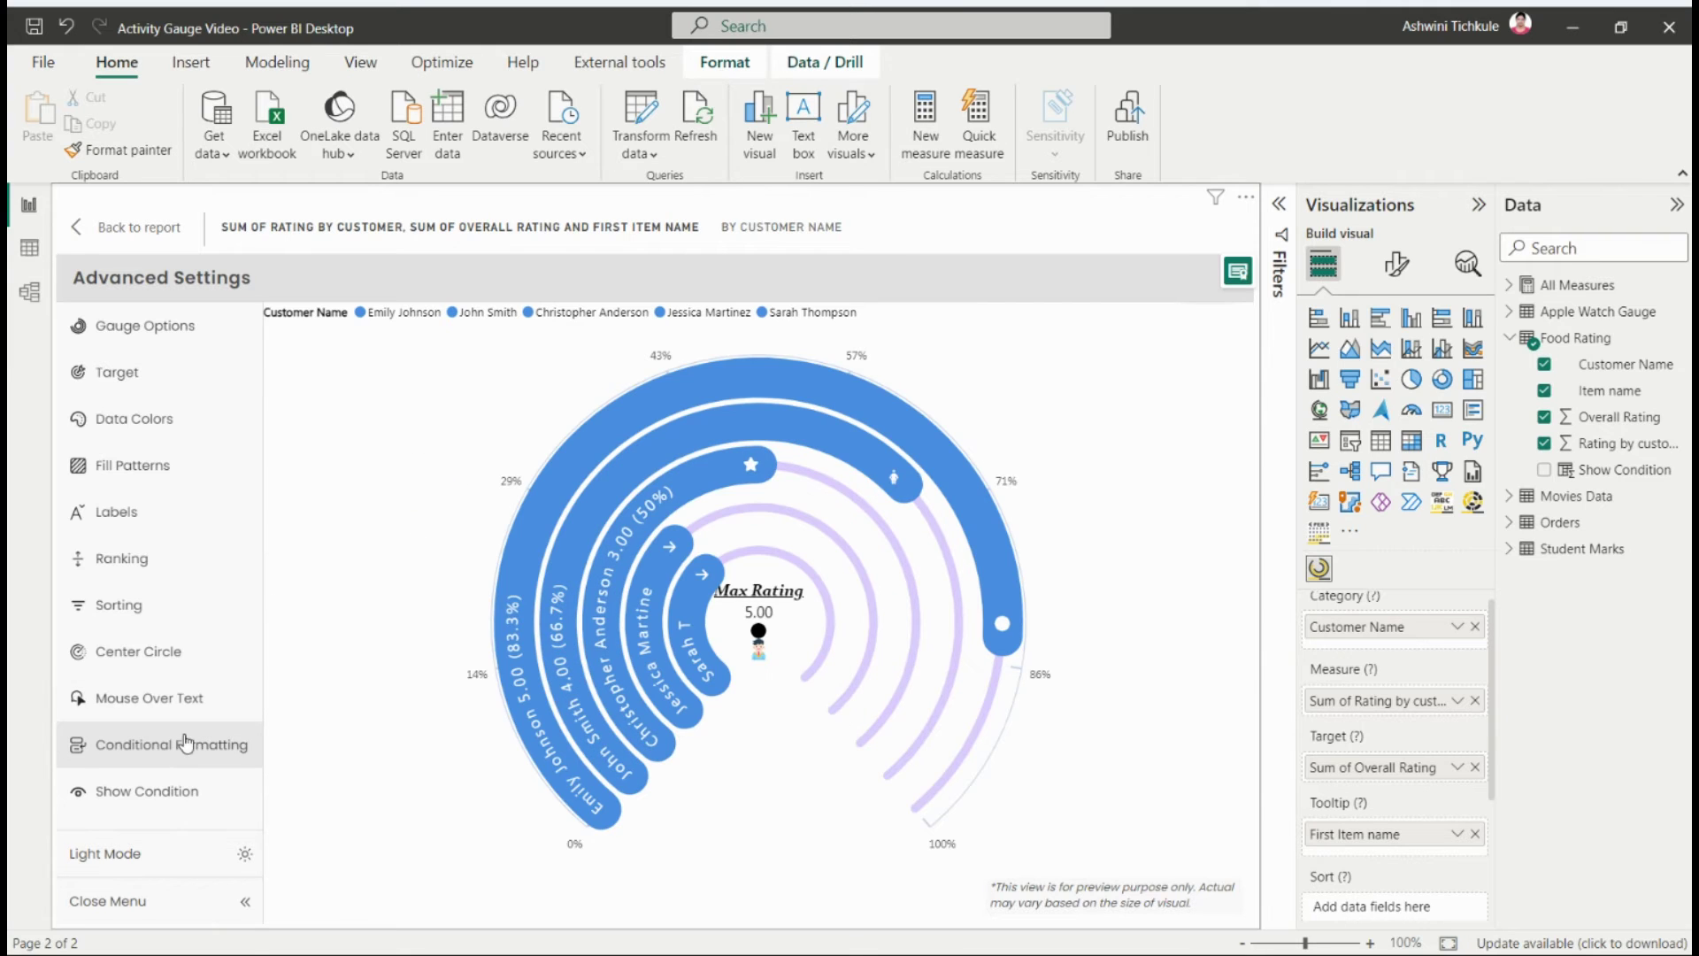
pyautogui.click(217, 754)
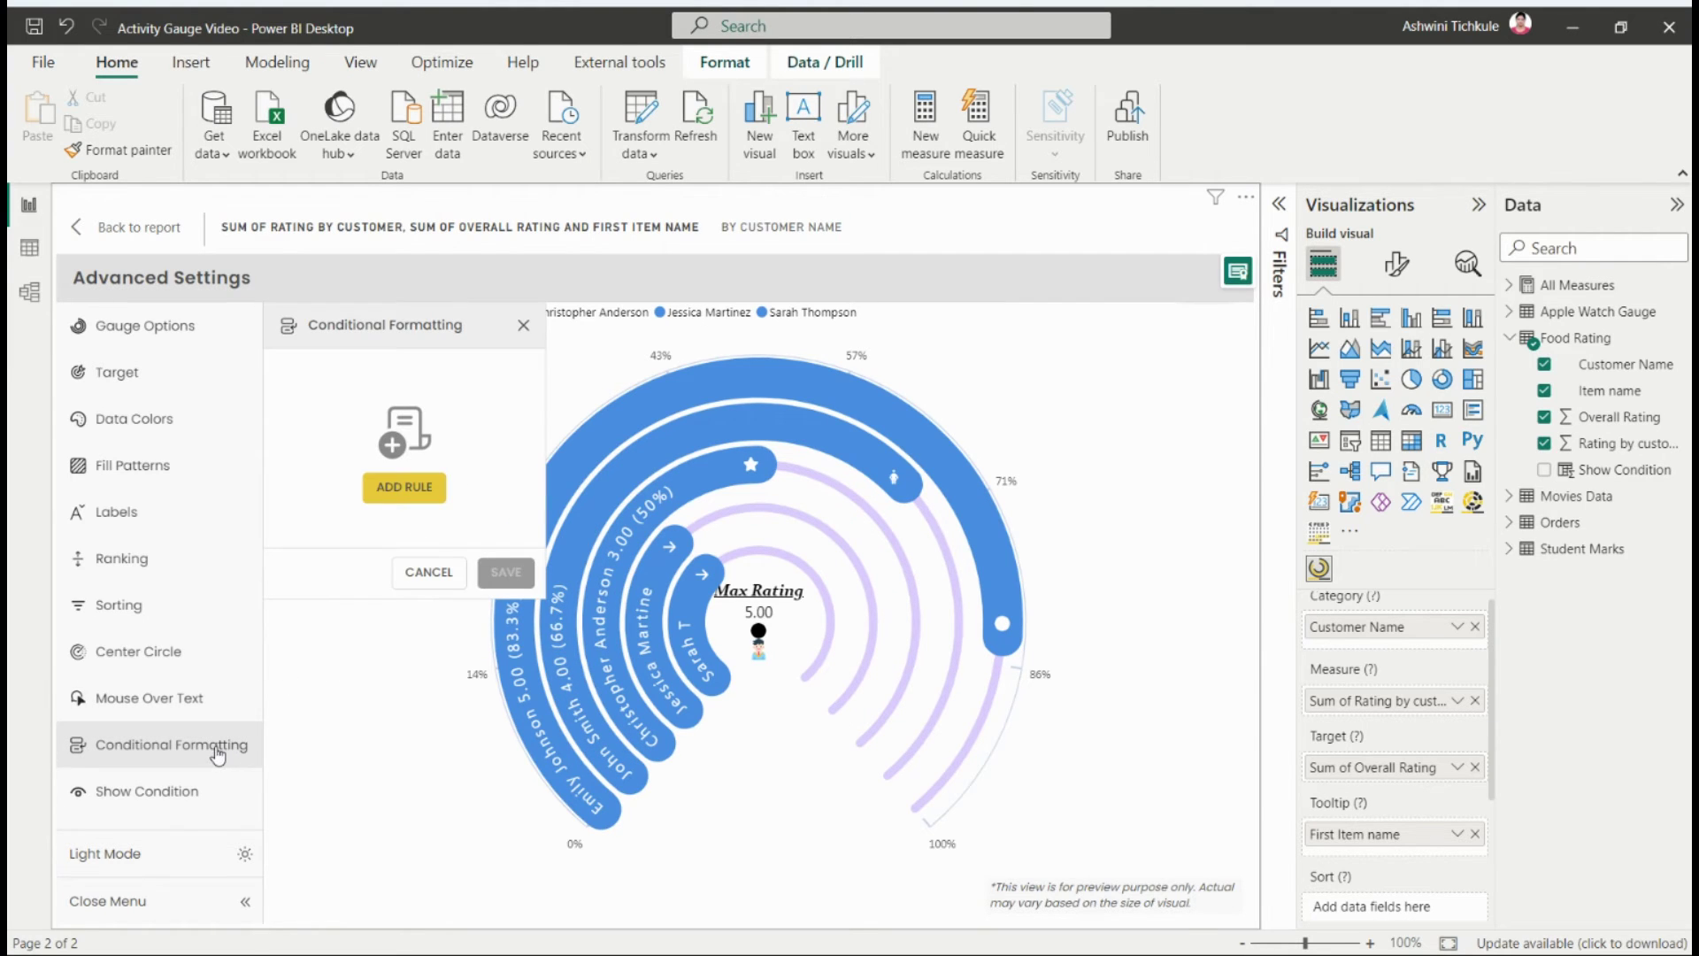
pyautogui.click(399, 494)
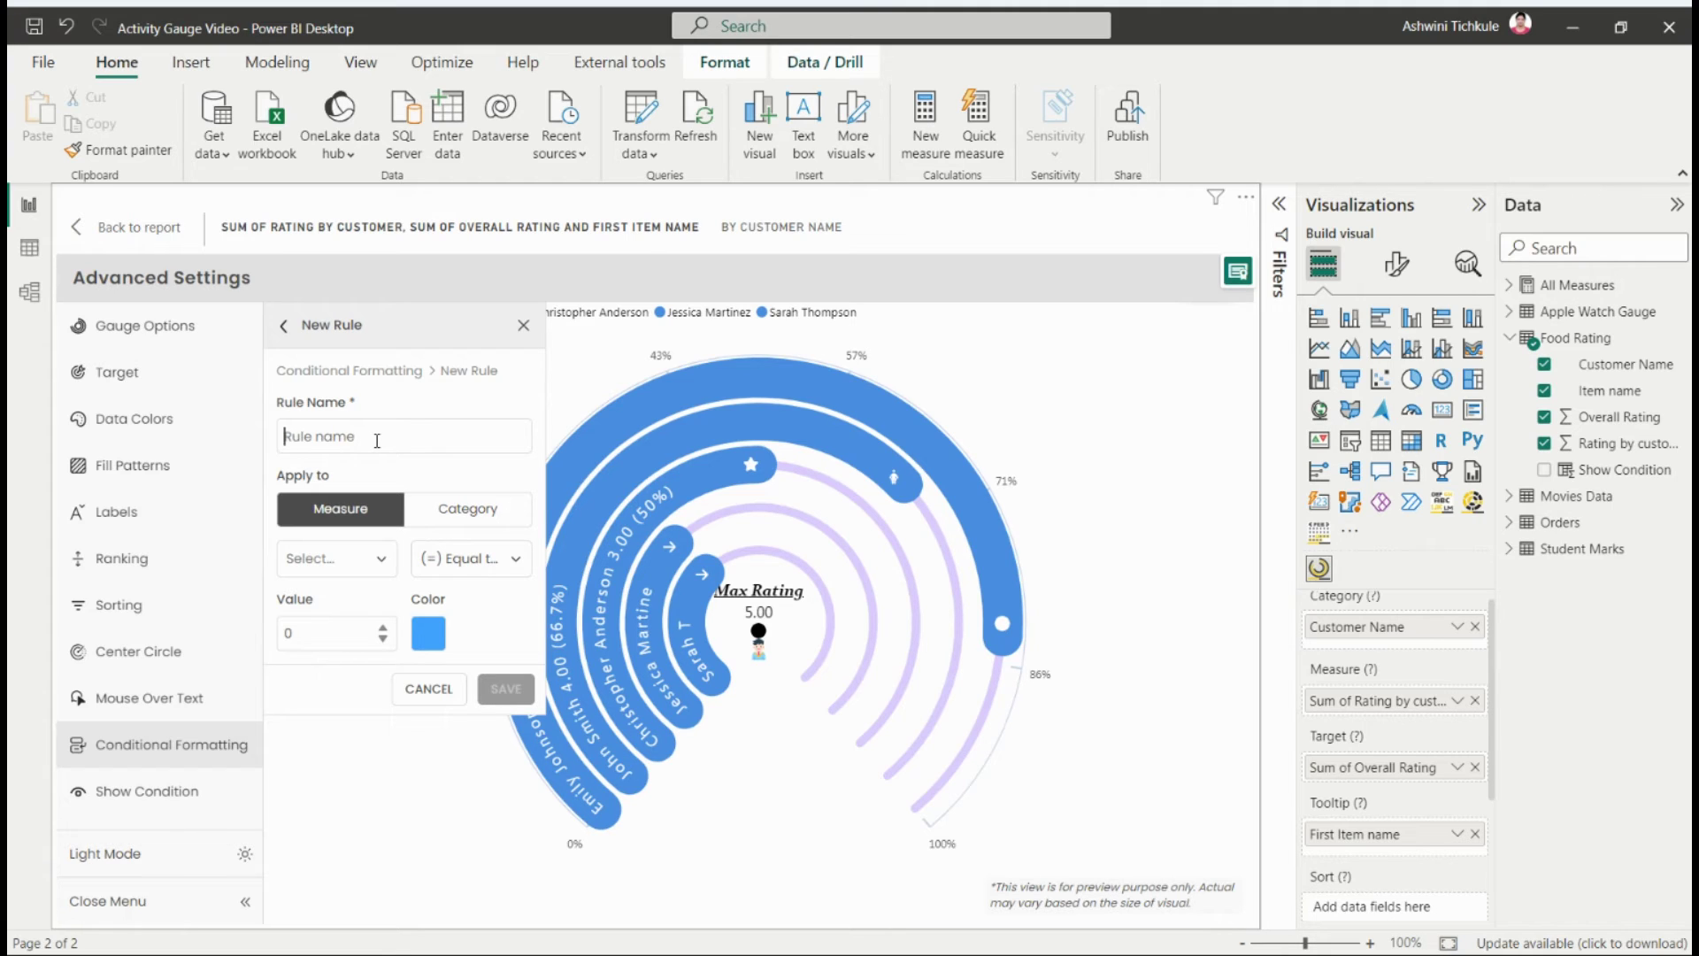
pyautogui.write('Rative above 3')
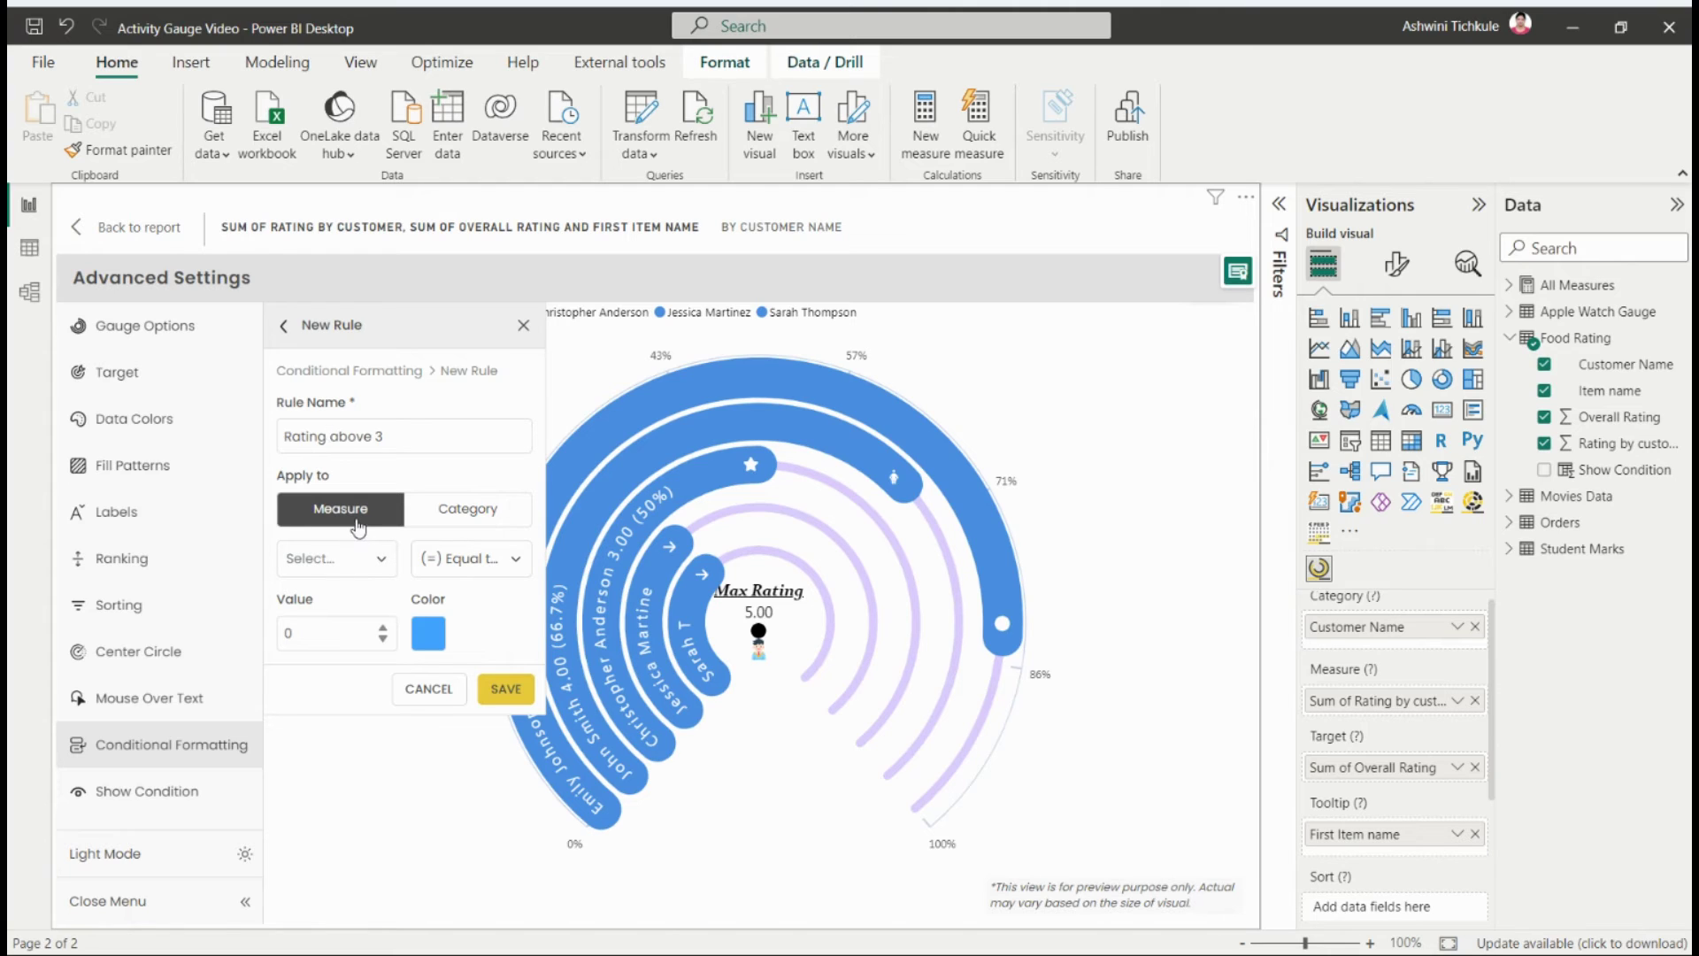
# Step: Set the rule's condition to Sum of Rating by customer greater than 3
pyautogui.click(387, 570)
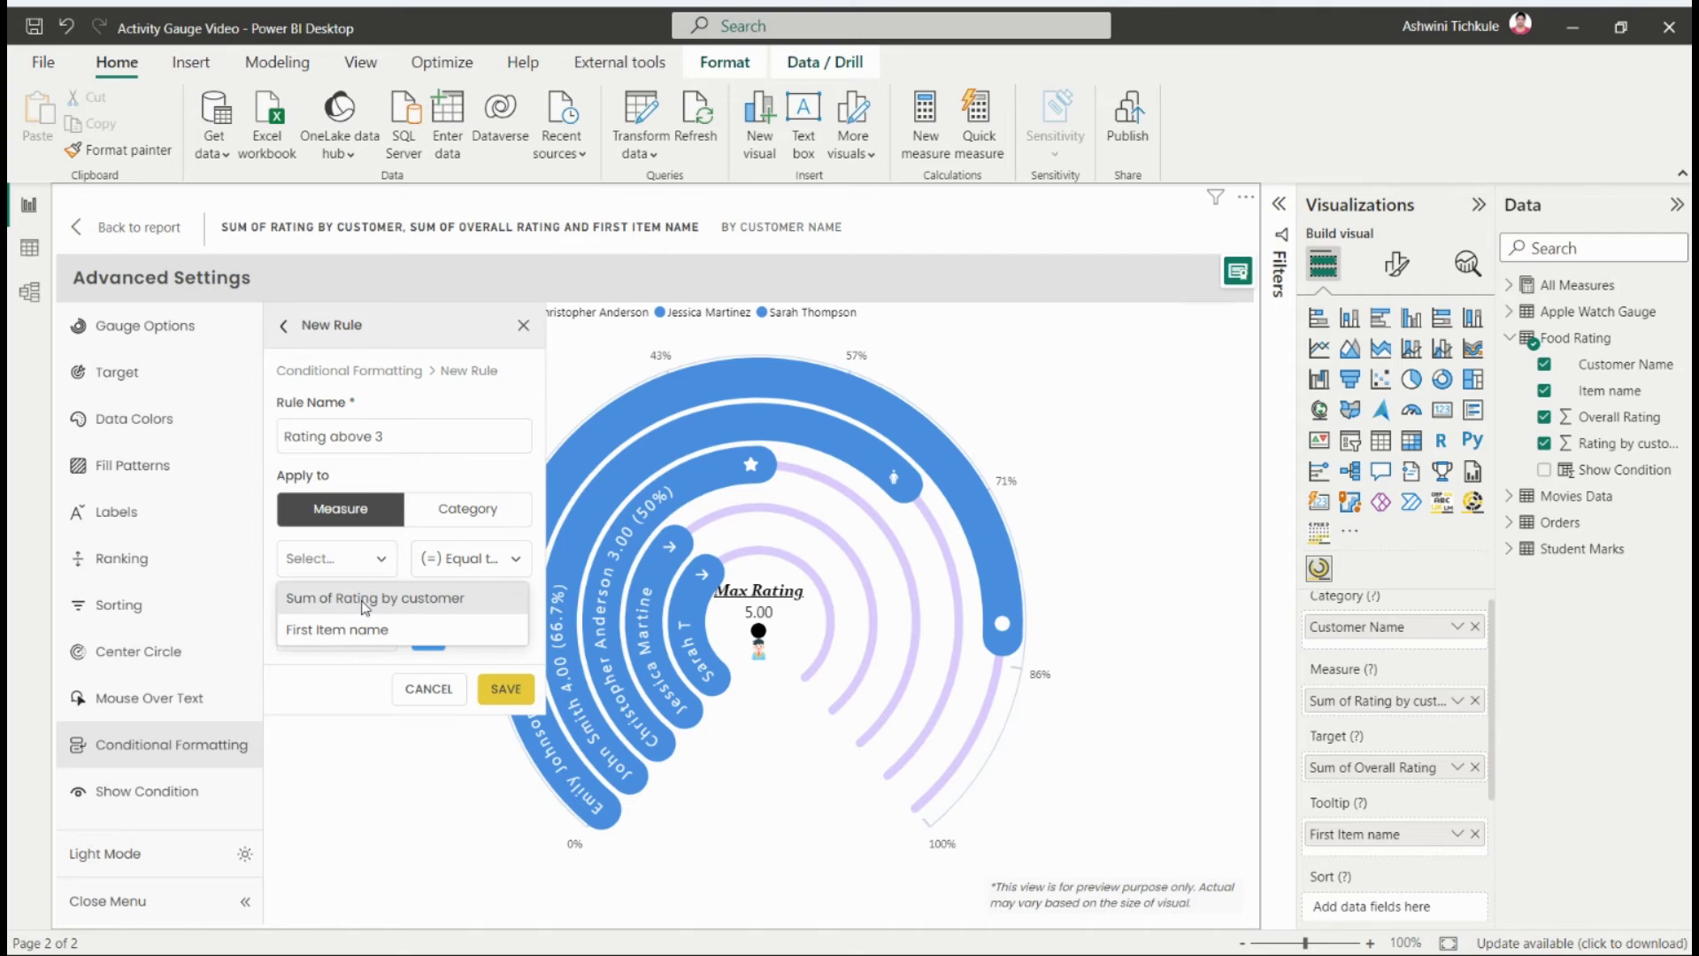
pyautogui.click(365, 600)
pyautogui.click(471, 558)
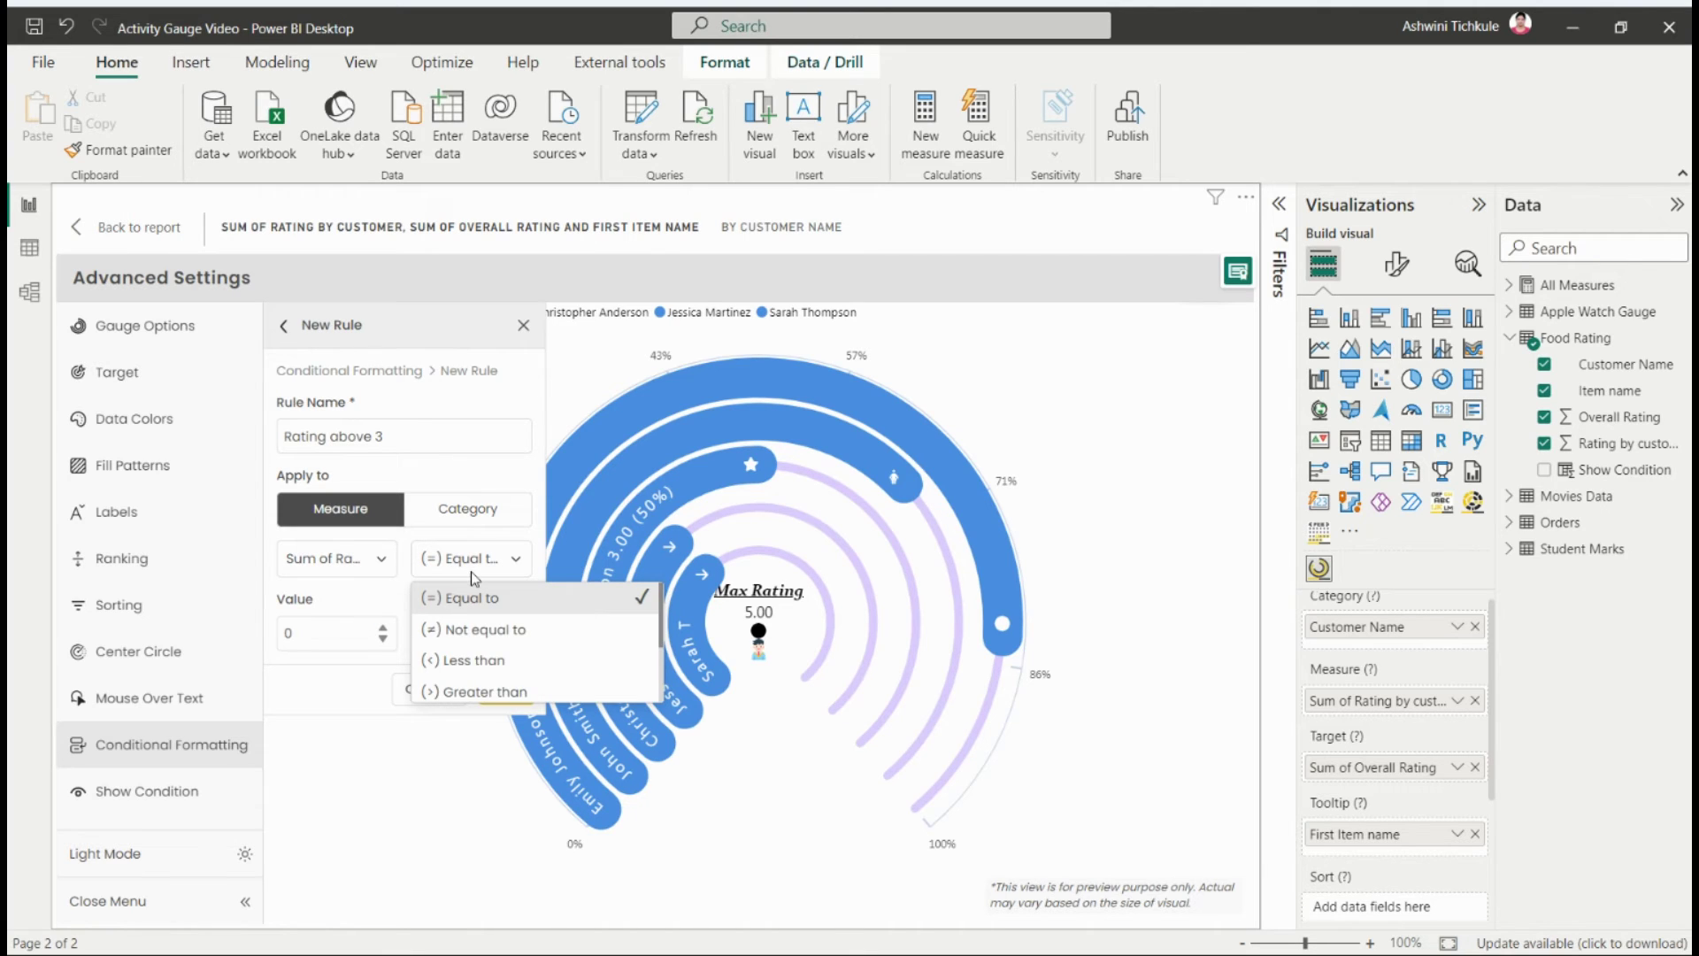
pyautogui.click(481, 690)
pyautogui.doubleClick(348, 638)
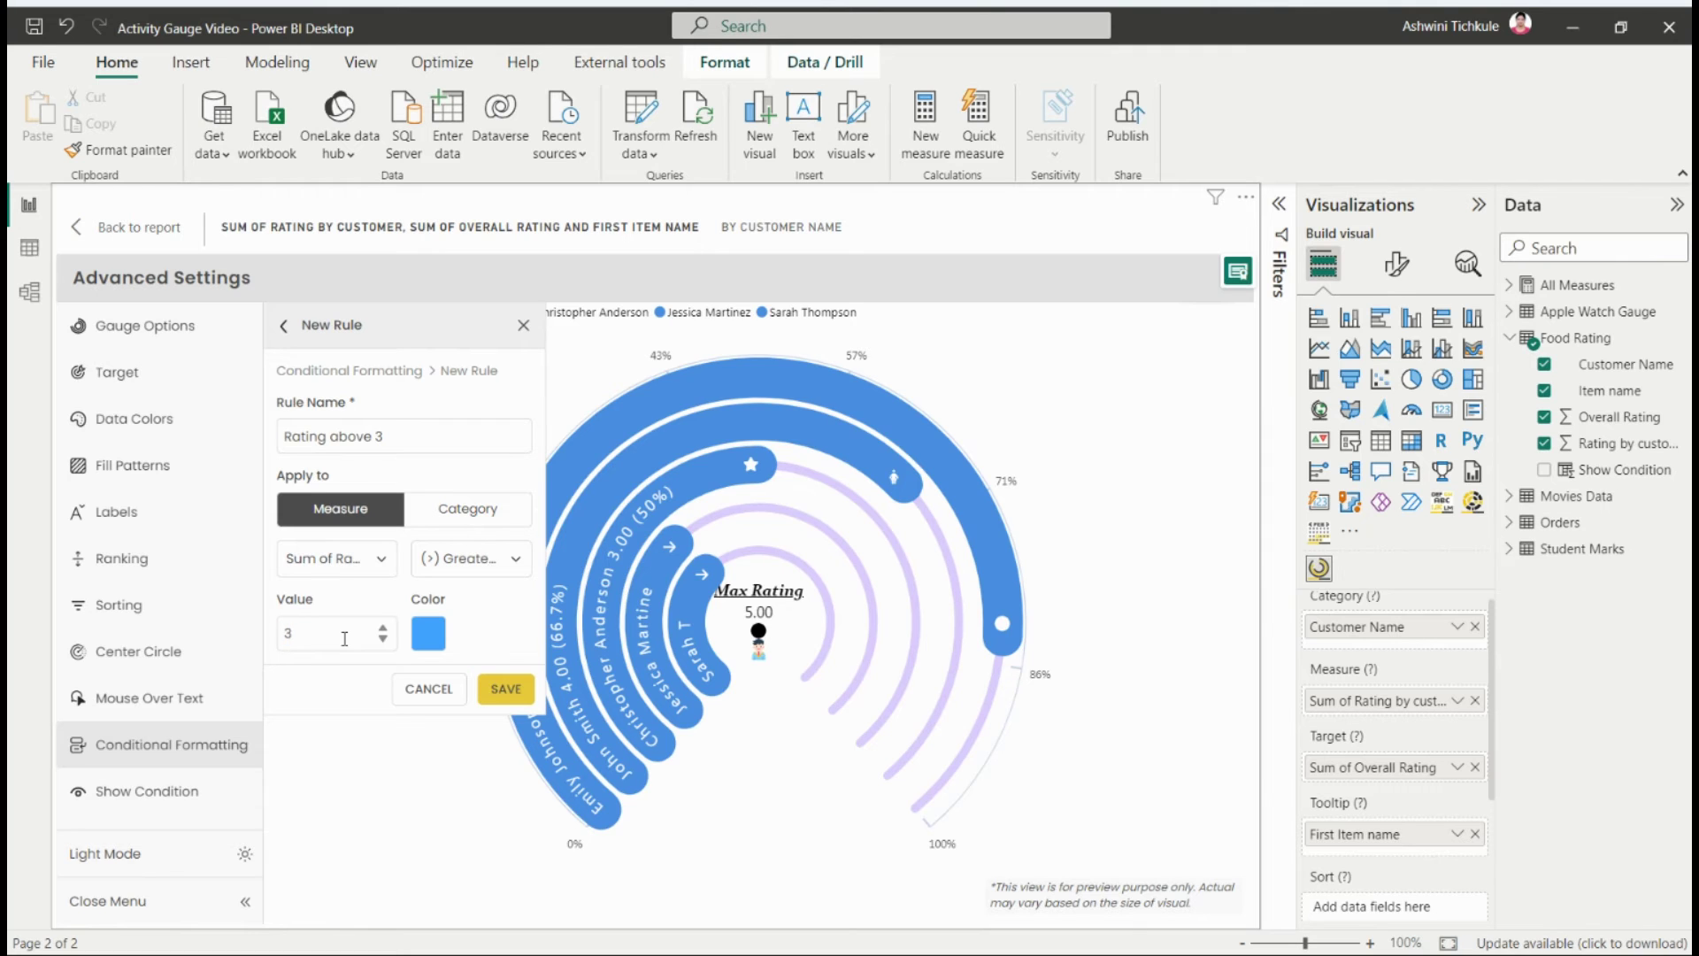
# Step: Give the 'Rating above 3' rule an orange color and save it
pyautogui.click(428, 634)
pyautogui.click(603, 759)
pyautogui.click(753, 816)
pyautogui.click(518, 690)
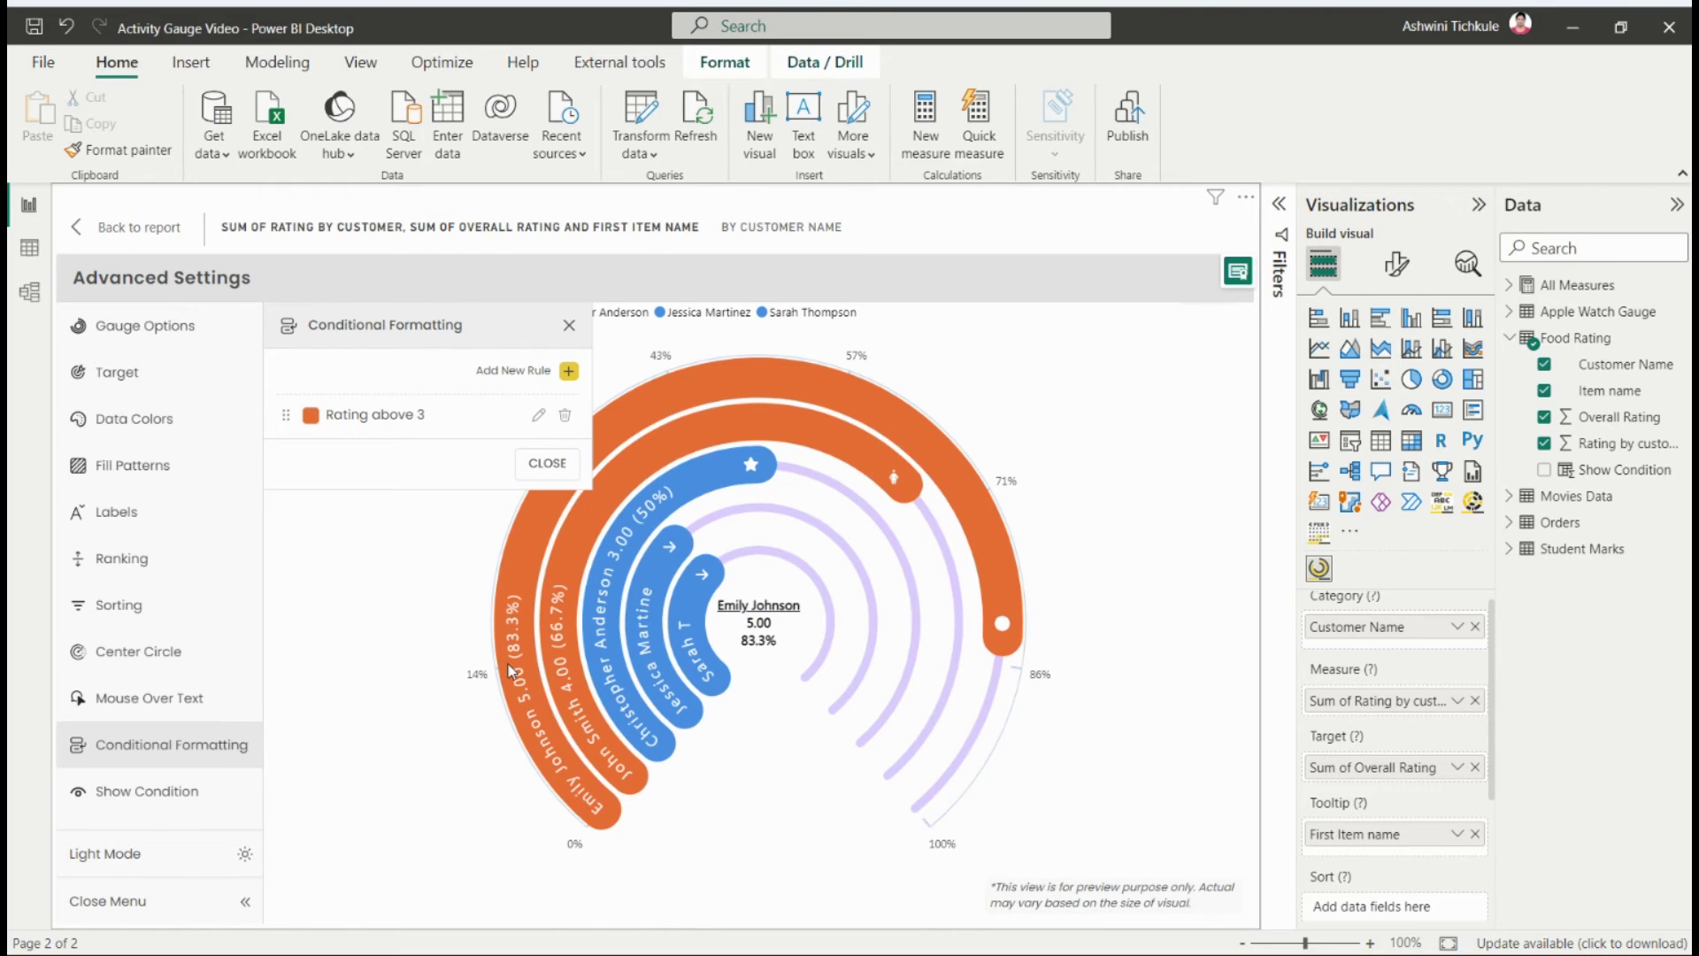
pyautogui.moveTo(558, 652)
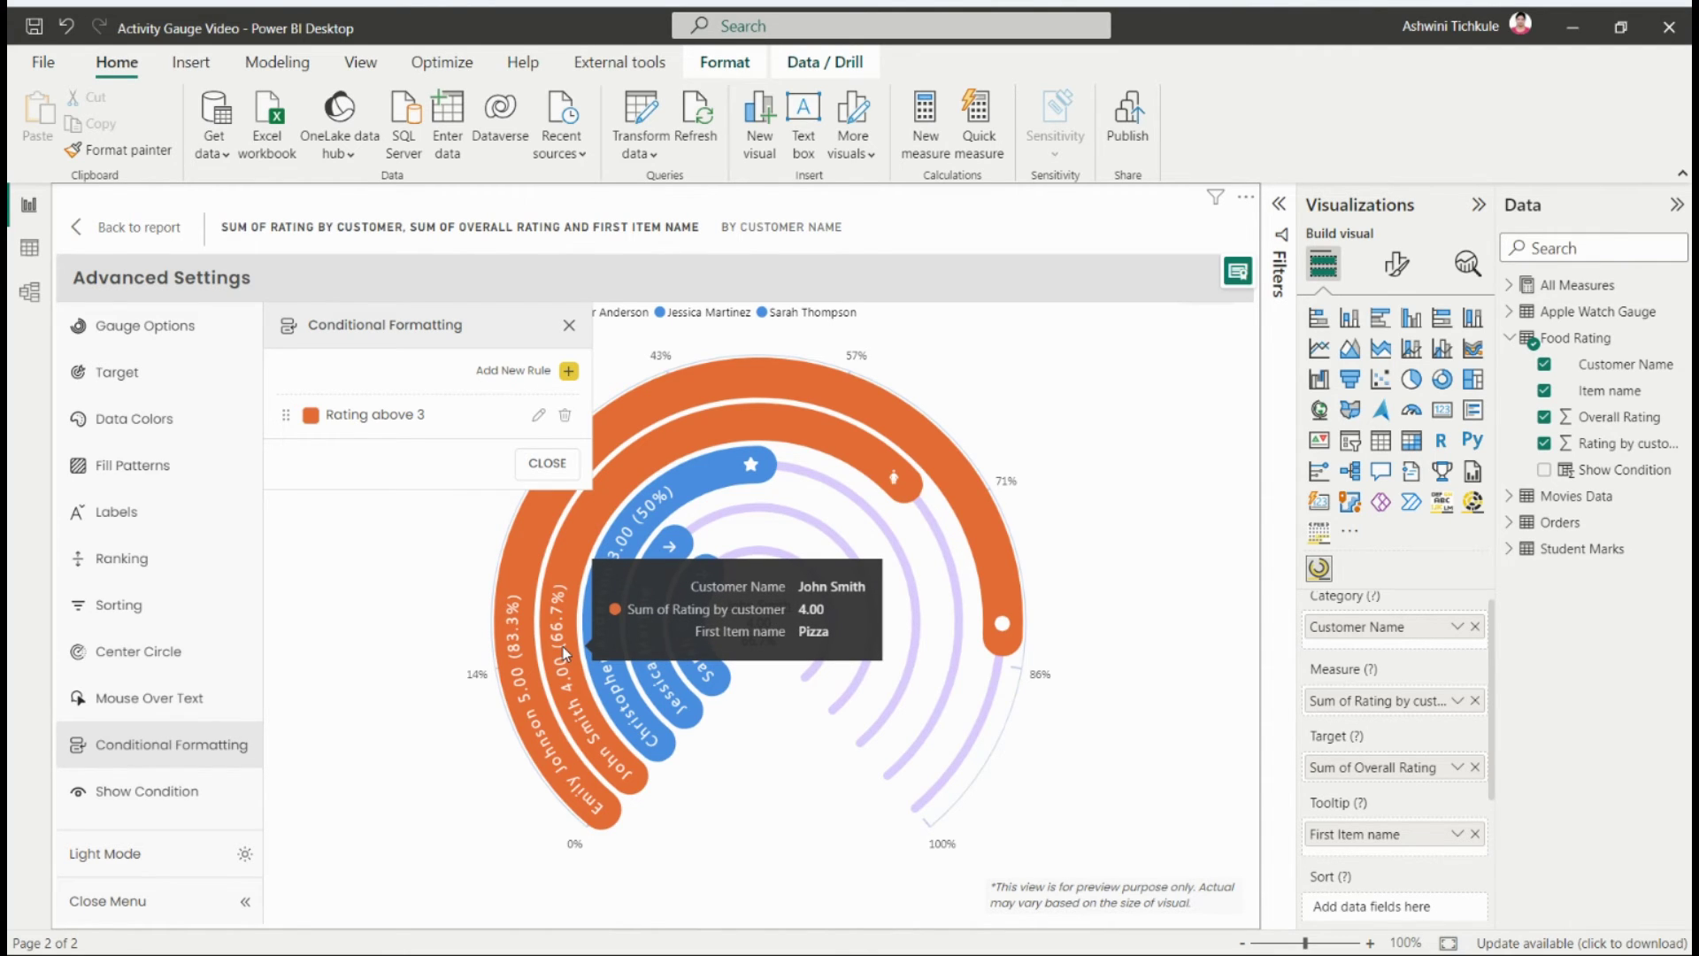
# Step: Add a category-based rule named '2' for Customer Name values that begin with 'J'
pyautogui.click(567, 377)
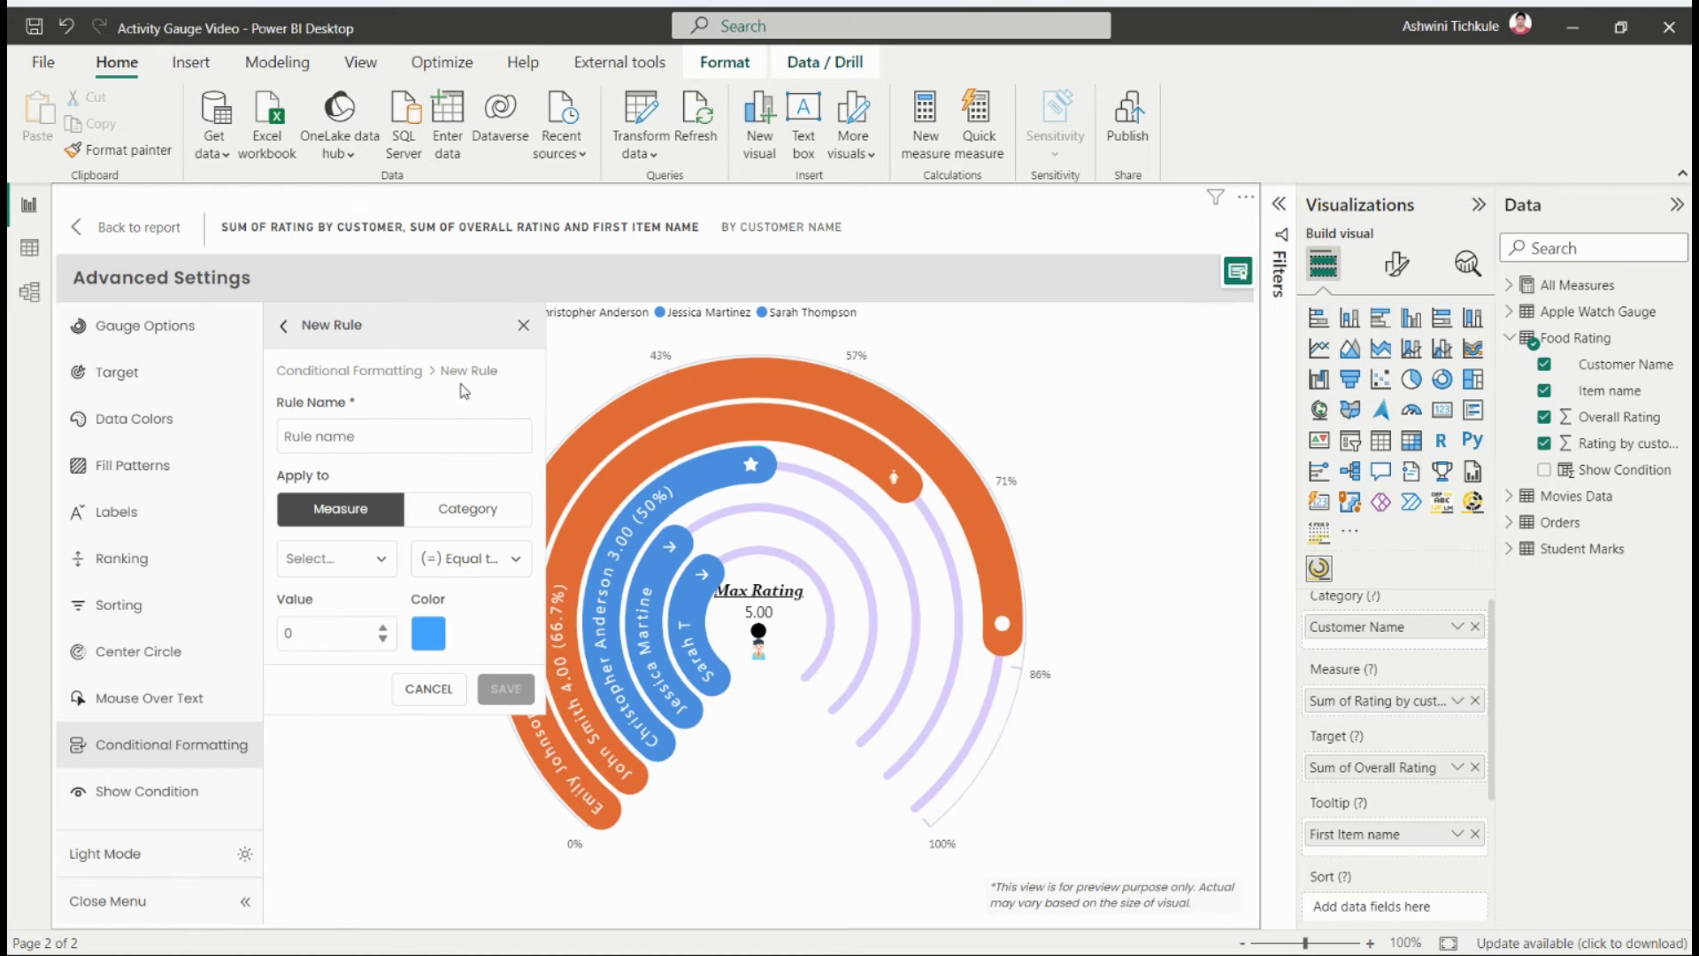
pyautogui.click(399, 437)
pyautogui.write('2')
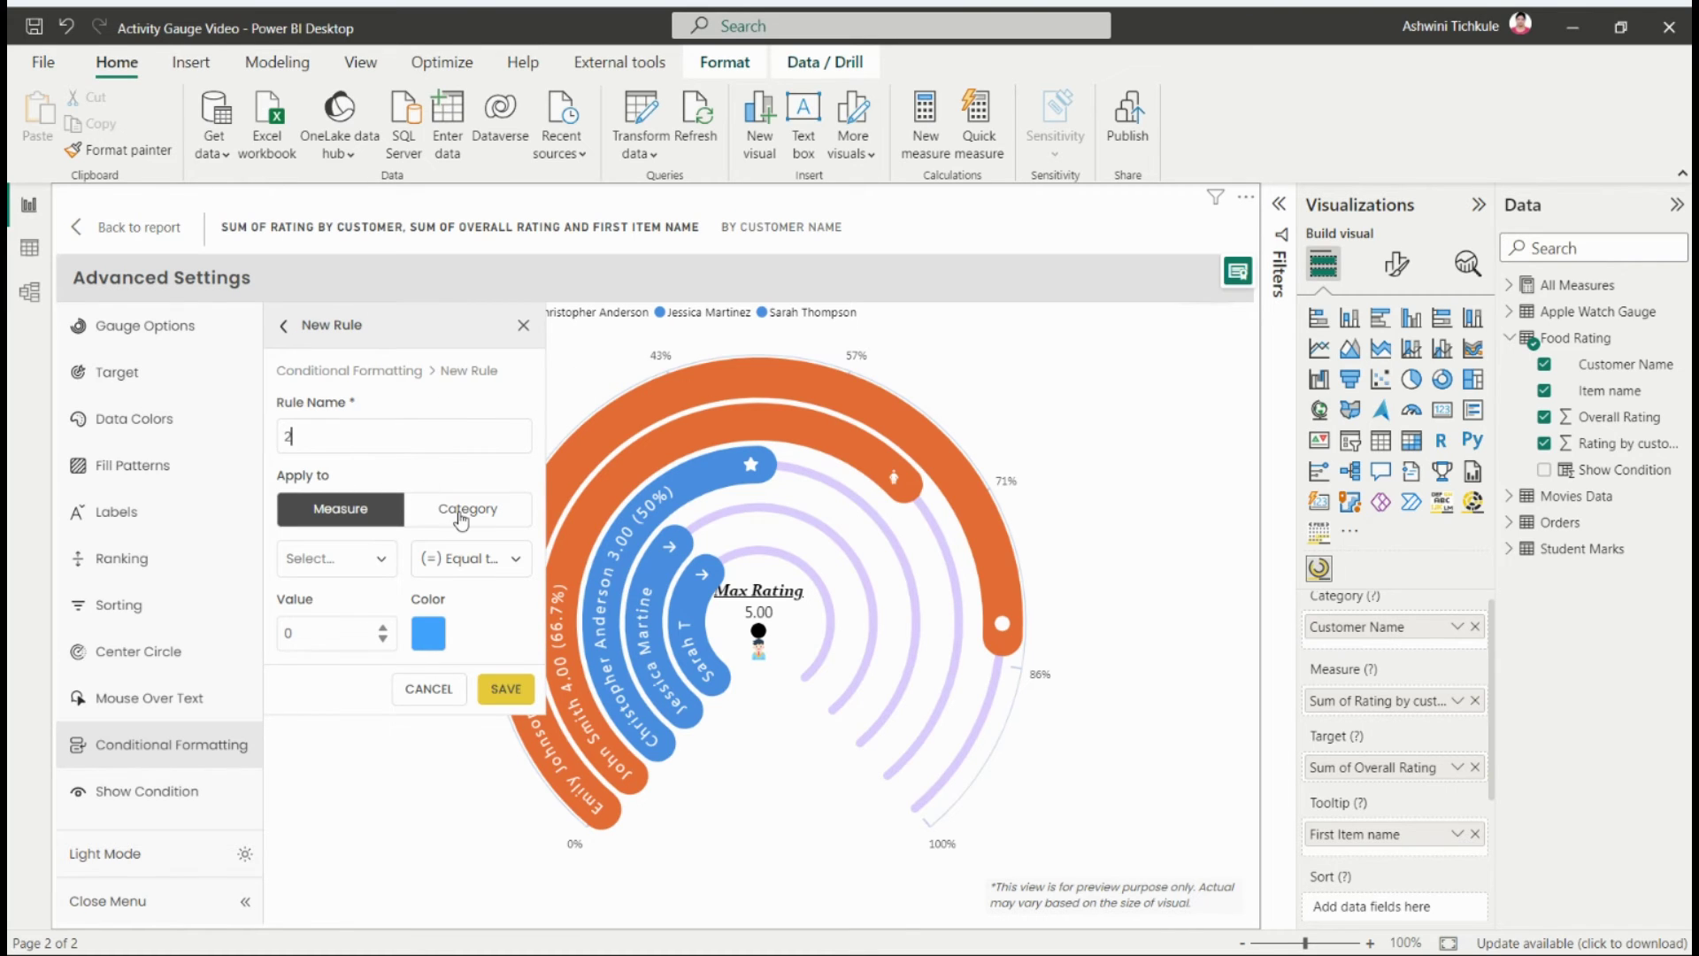
pyautogui.click(461, 513)
pyautogui.click(387, 550)
pyautogui.click(358, 601)
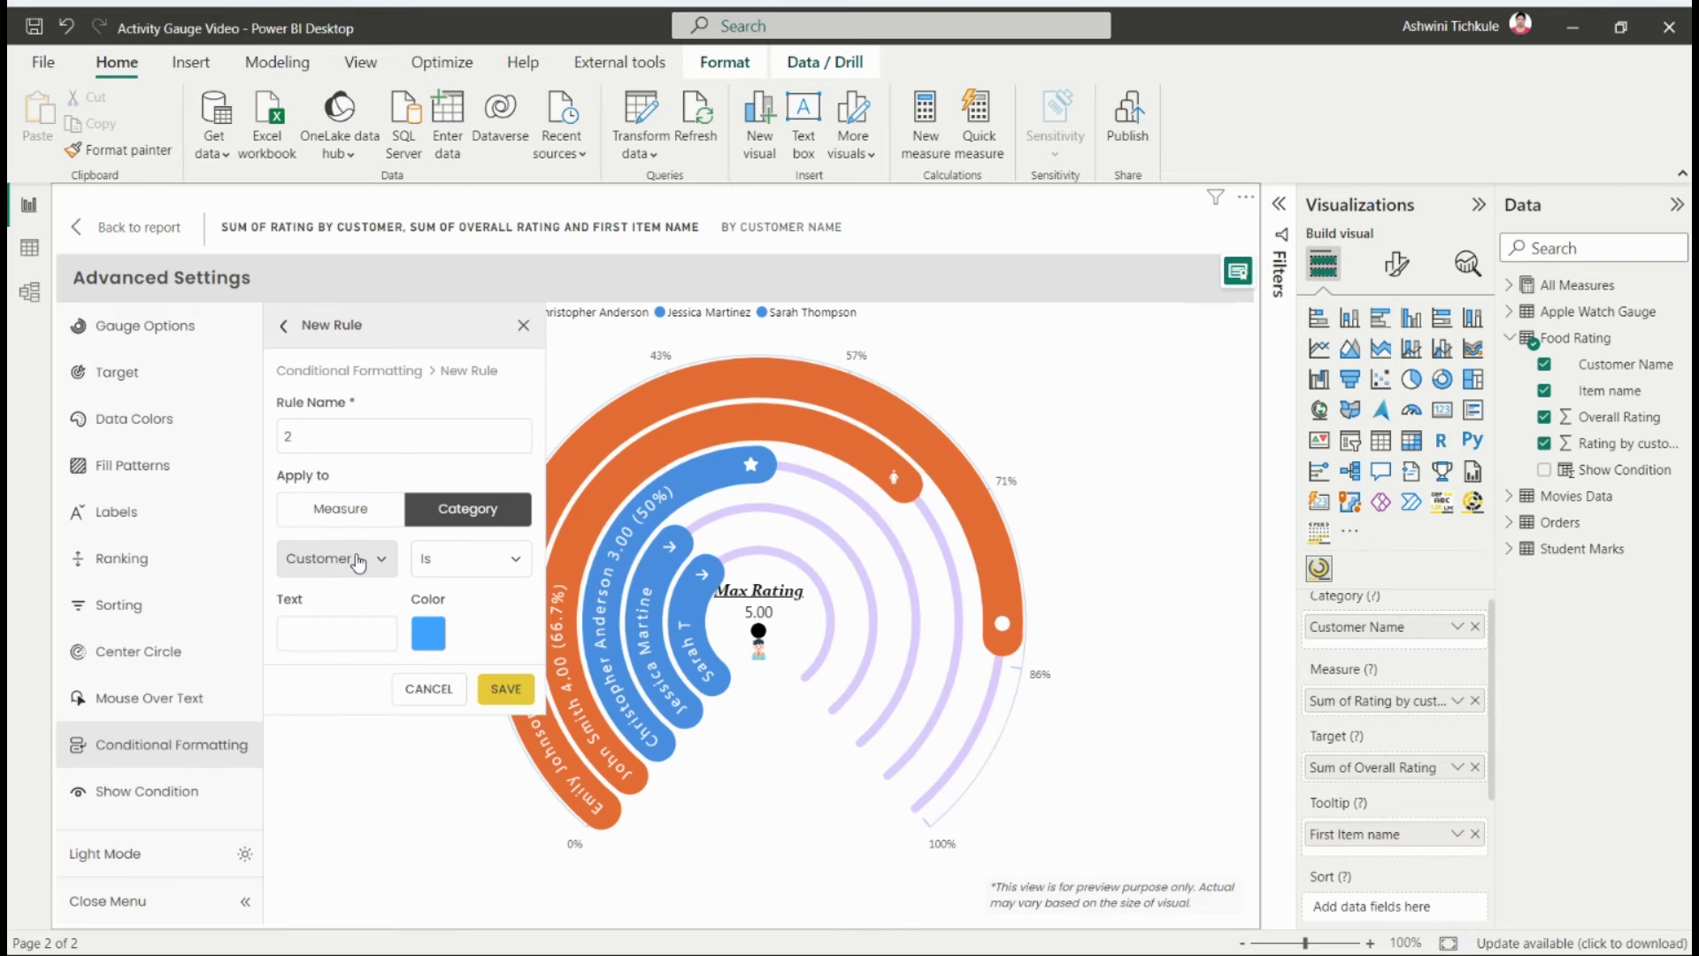
pyautogui.click(451, 560)
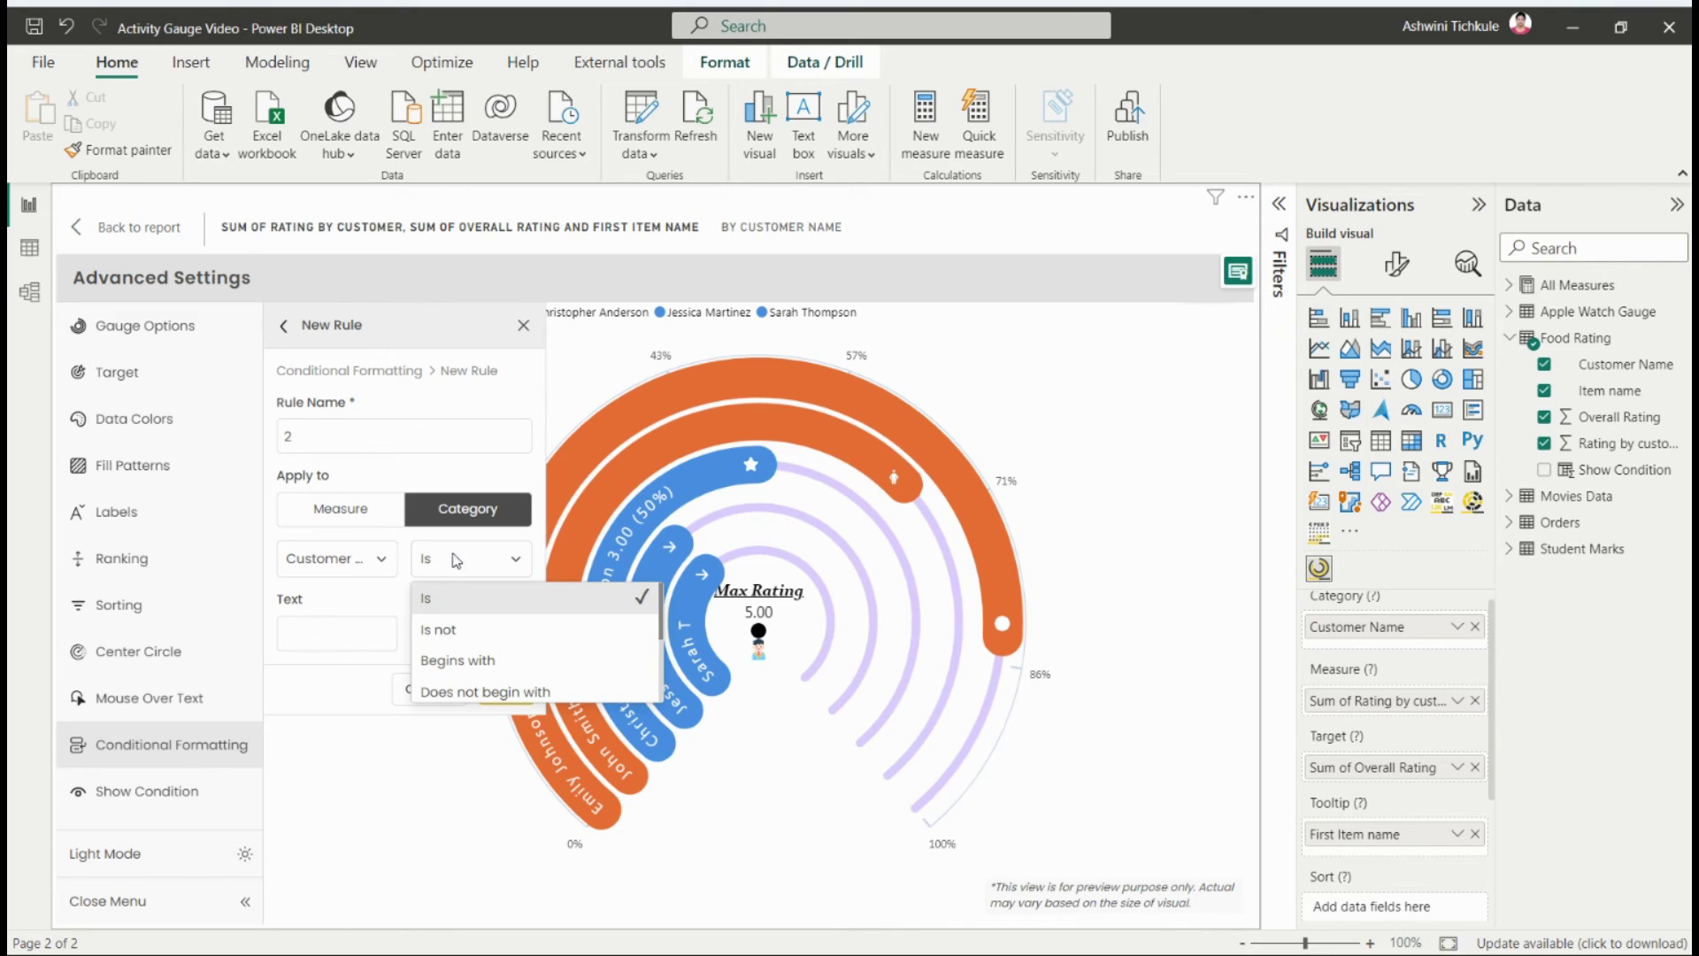
pyautogui.click(506, 662)
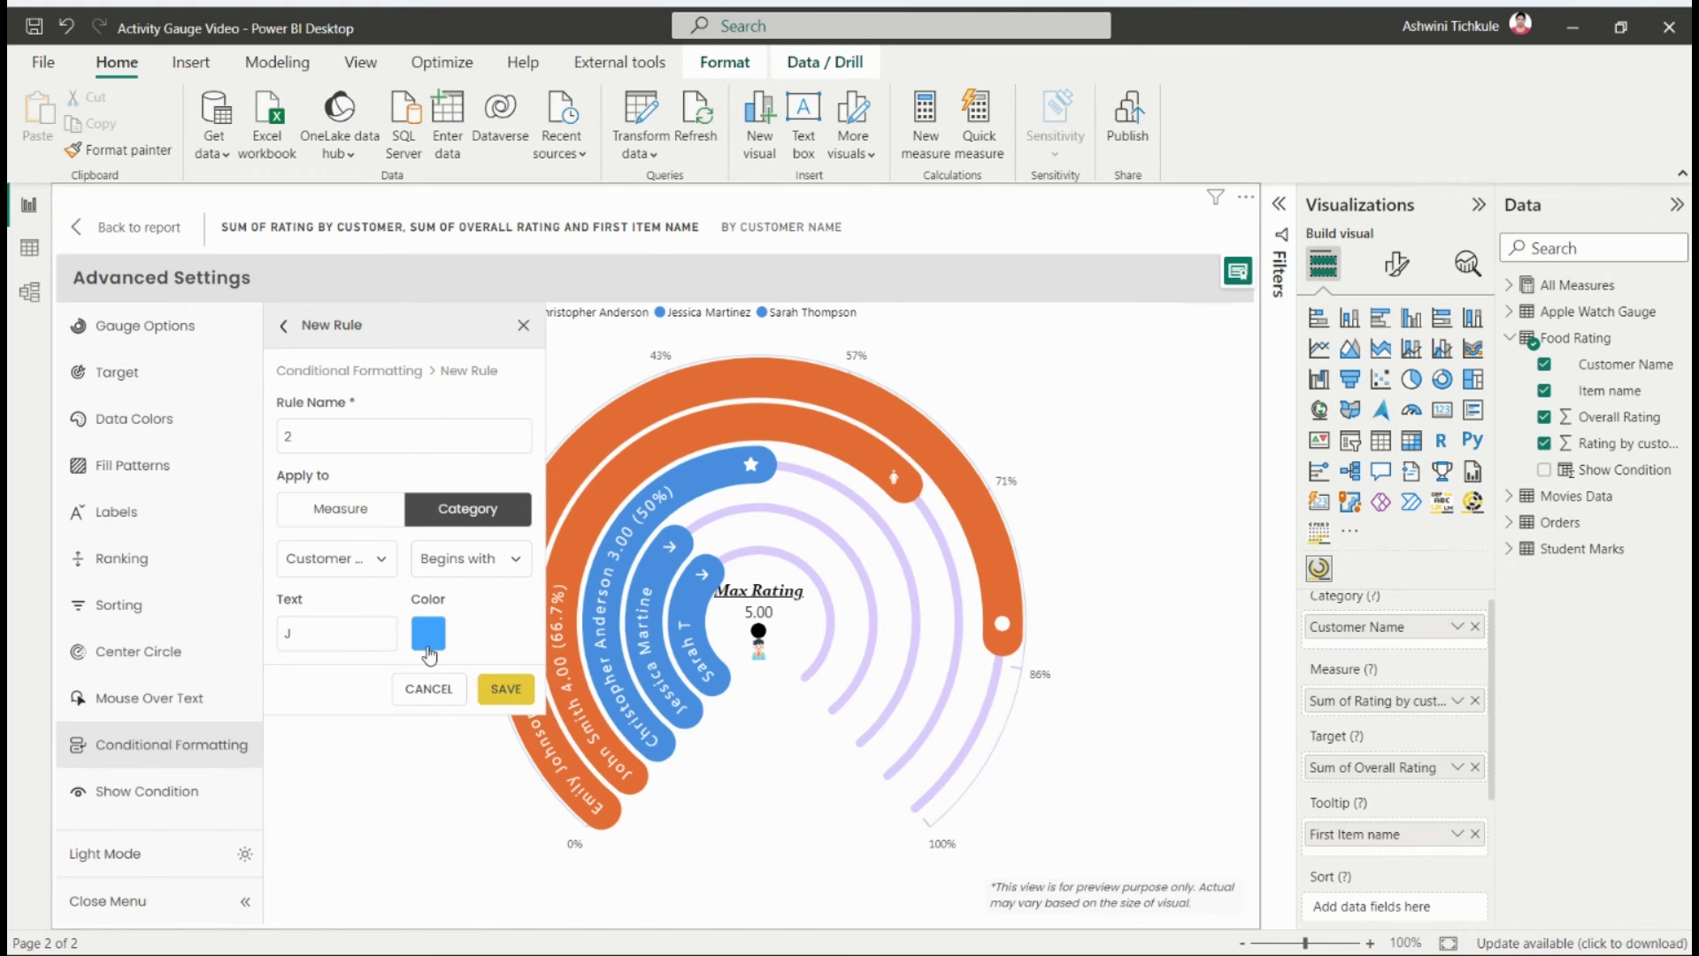
# Step: Set the color of rule '2' to green and save the rule
pyautogui.click(429, 633)
pyautogui.click(563, 734)
pyautogui.click(750, 811)
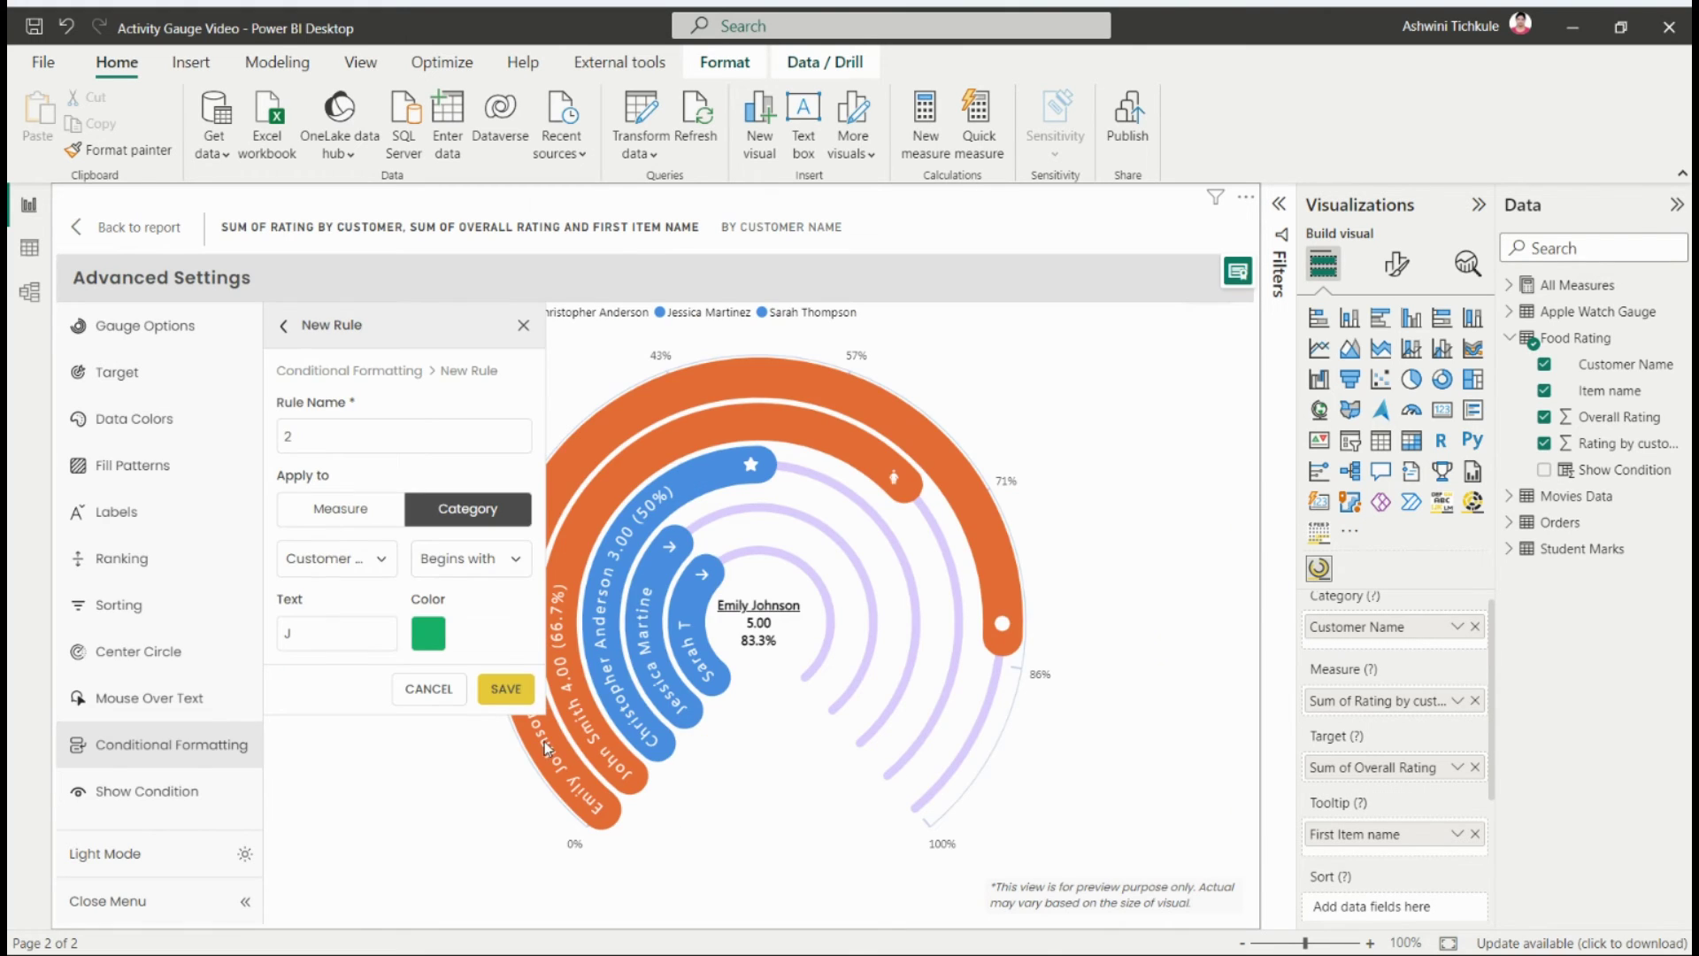
pyautogui.click(506, 686)
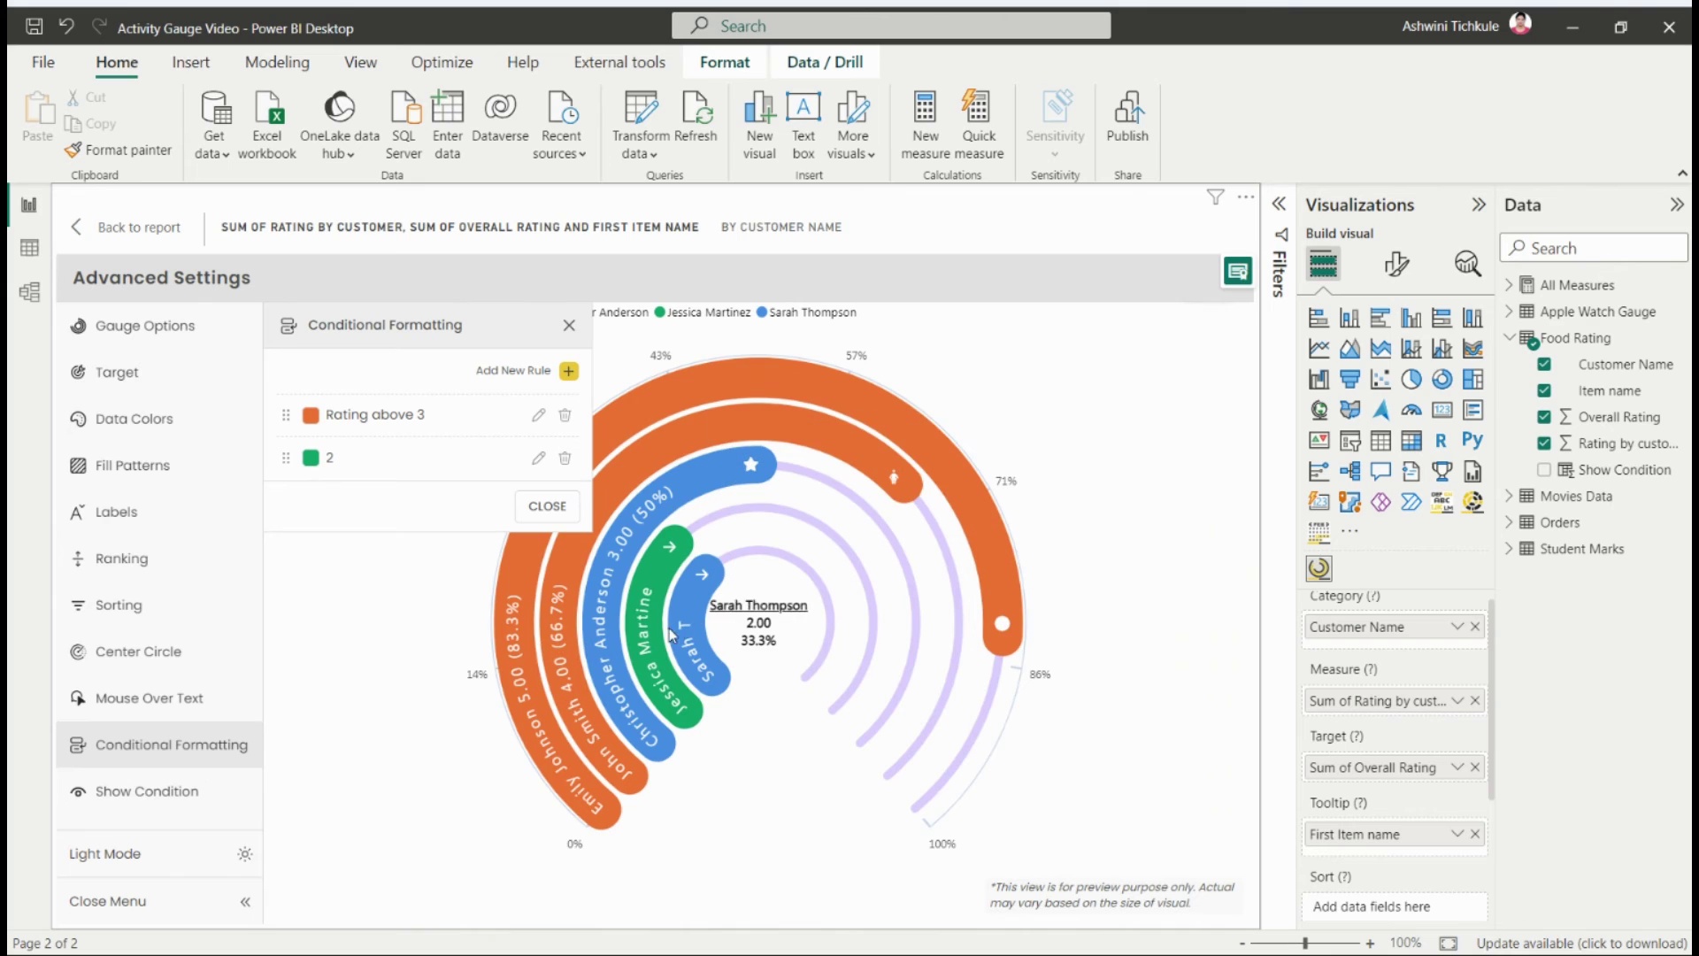
# Step: Review the Show Condition settings note and inspect the formula of the Show Condition column in the Food Rating table
pyautogui.click(546, 505)
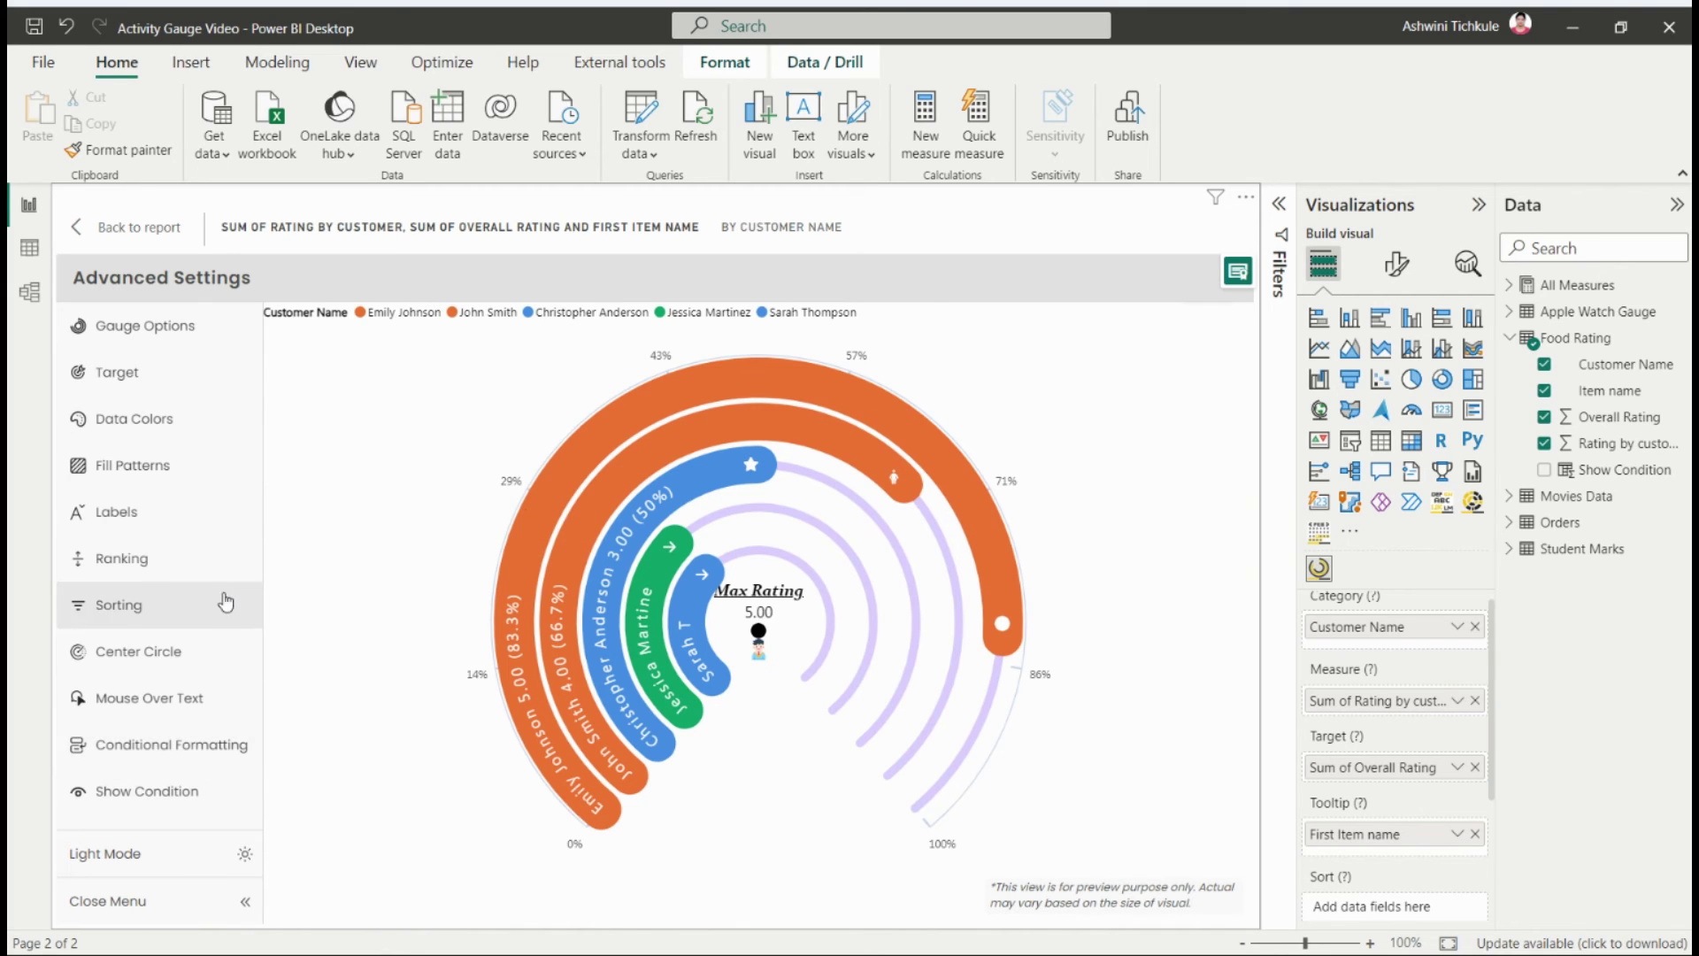
pyautogui.click(185, 791)
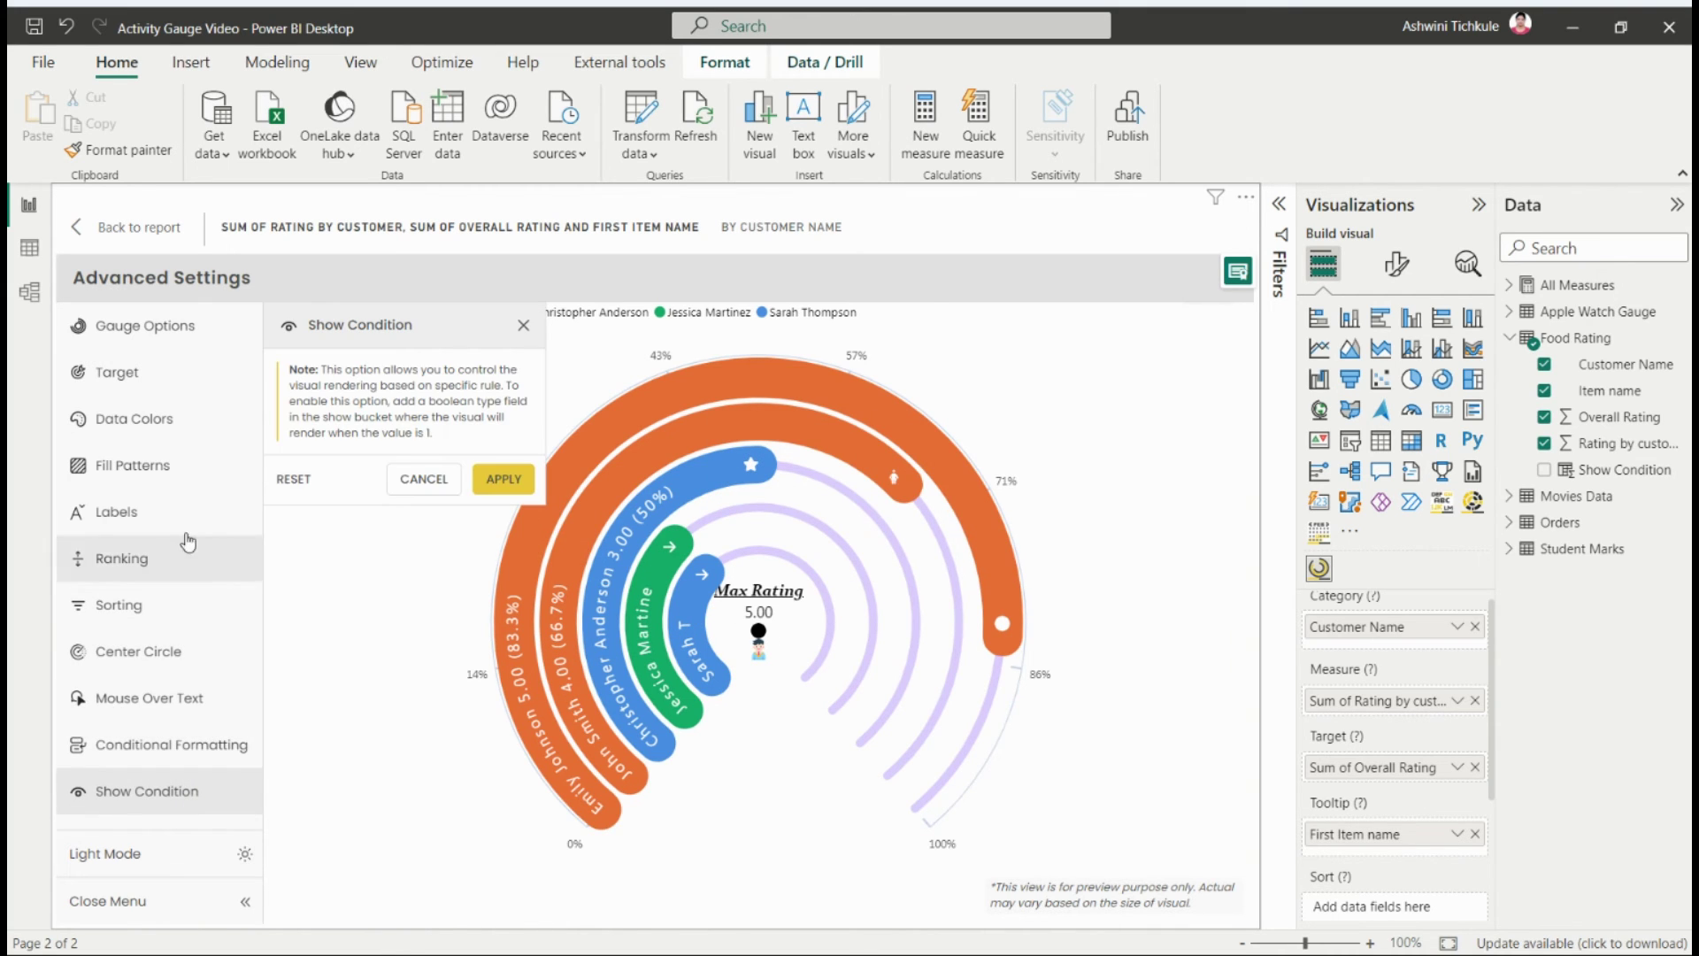
pyautogui.click(522, 326)
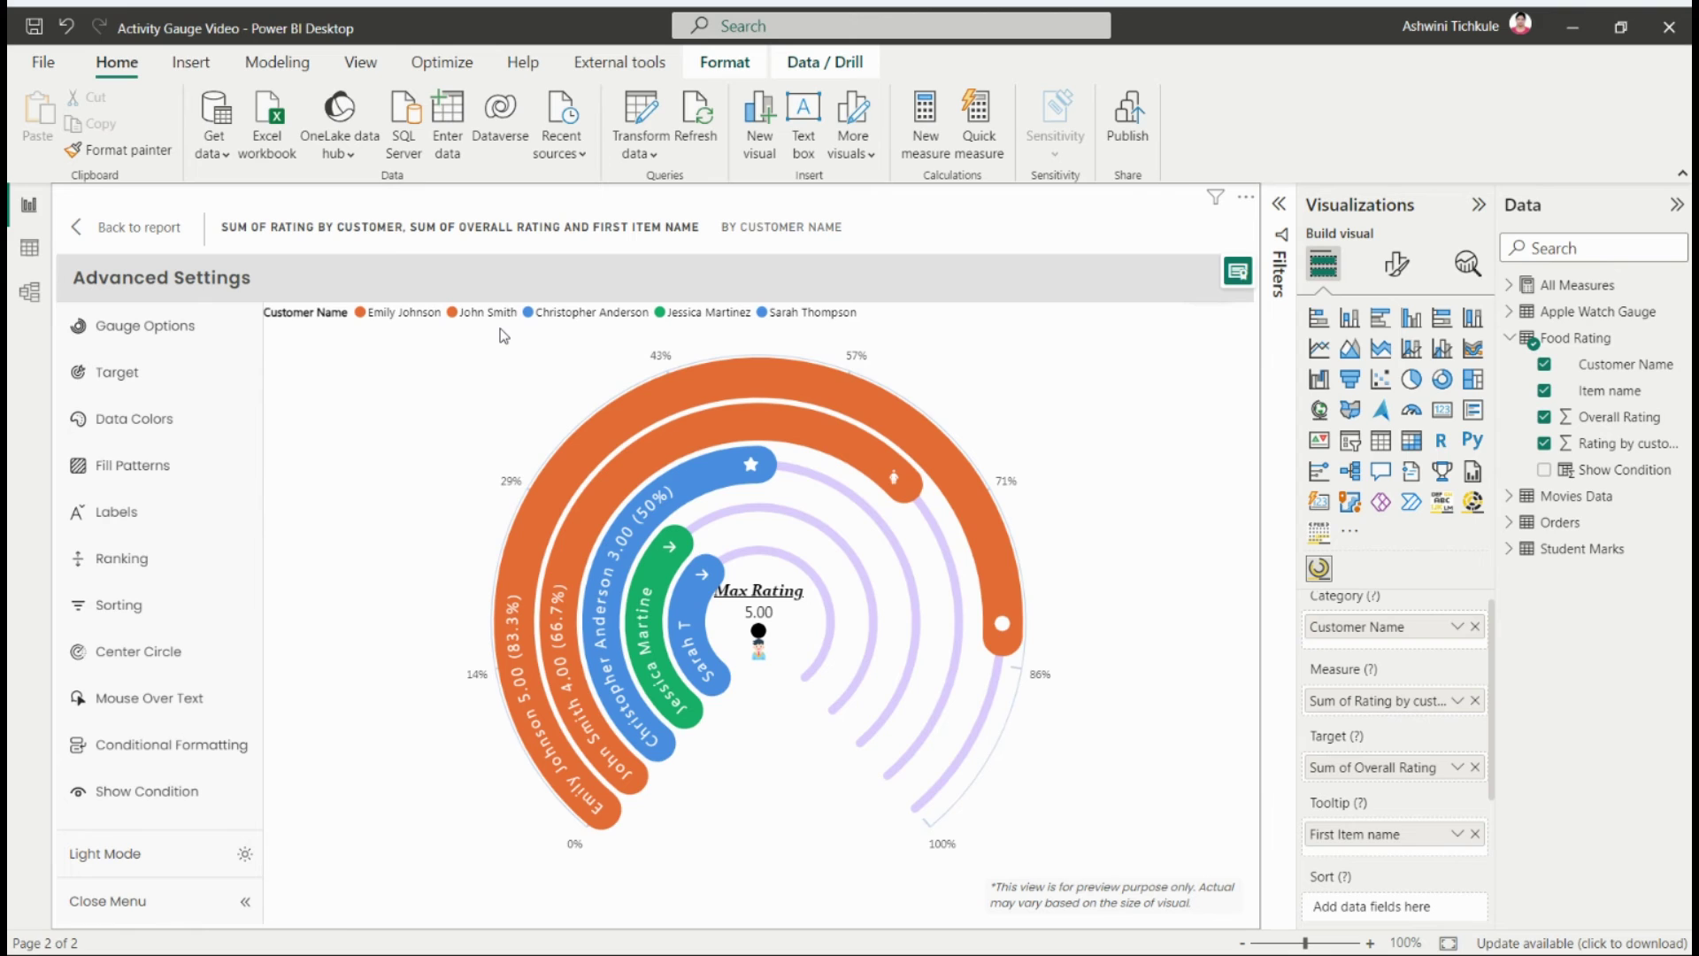
pyautogui.click(238, 792)
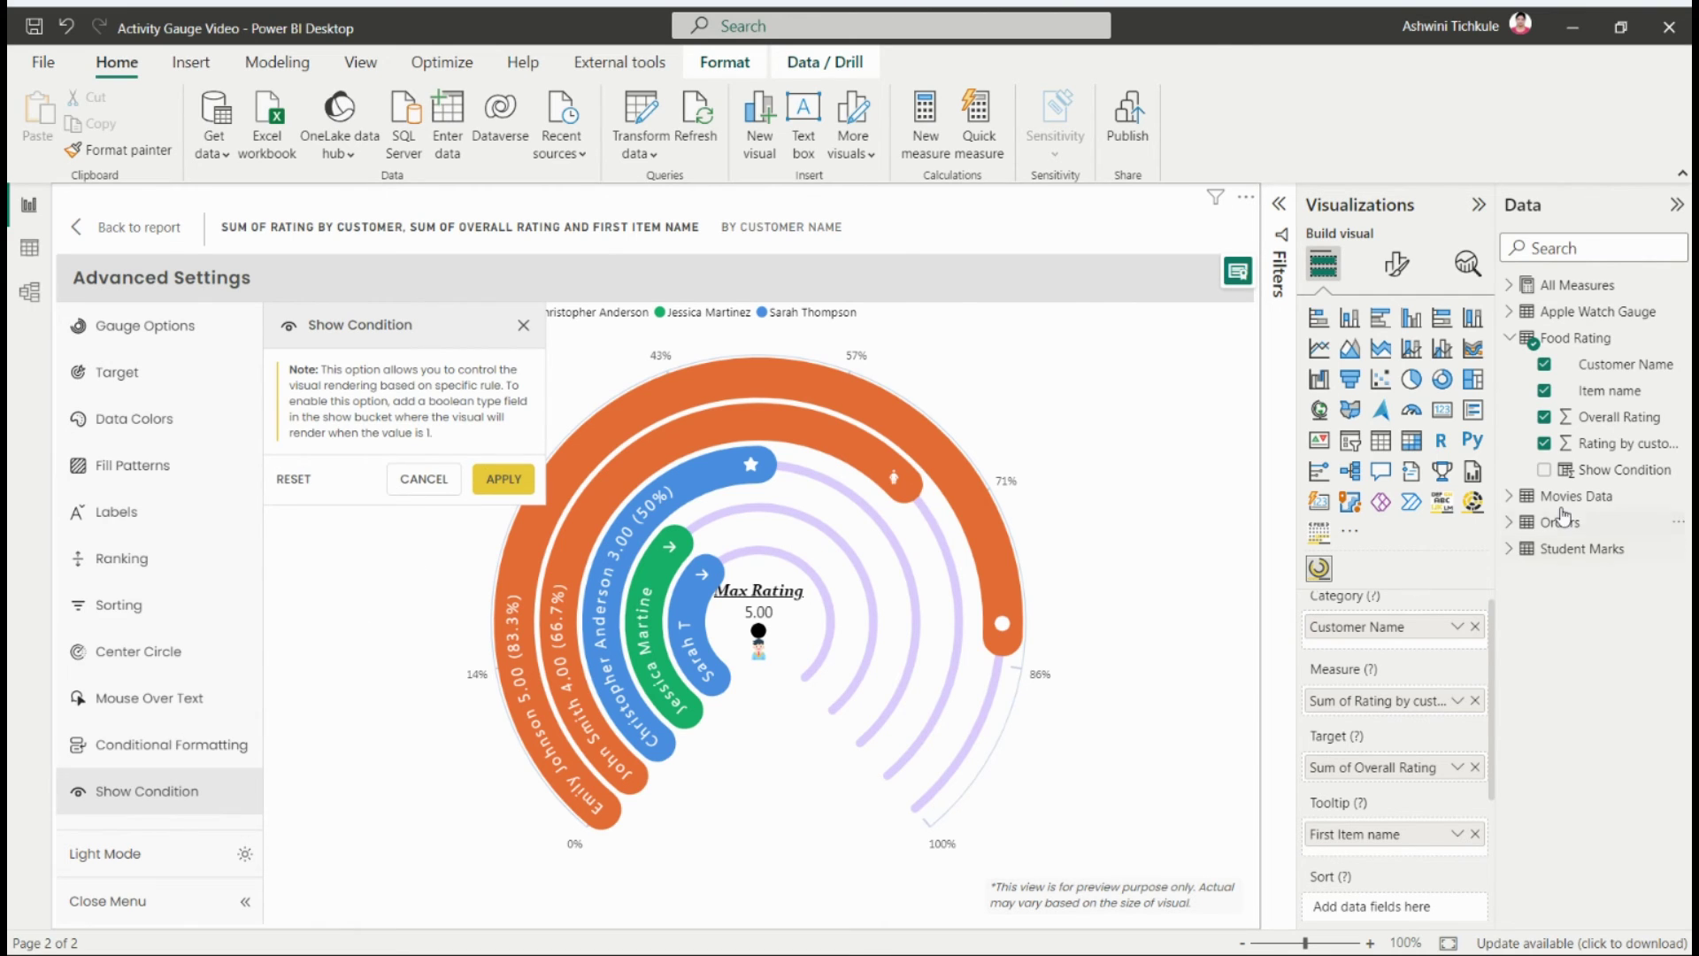
pyautogui.click(1603, 477)
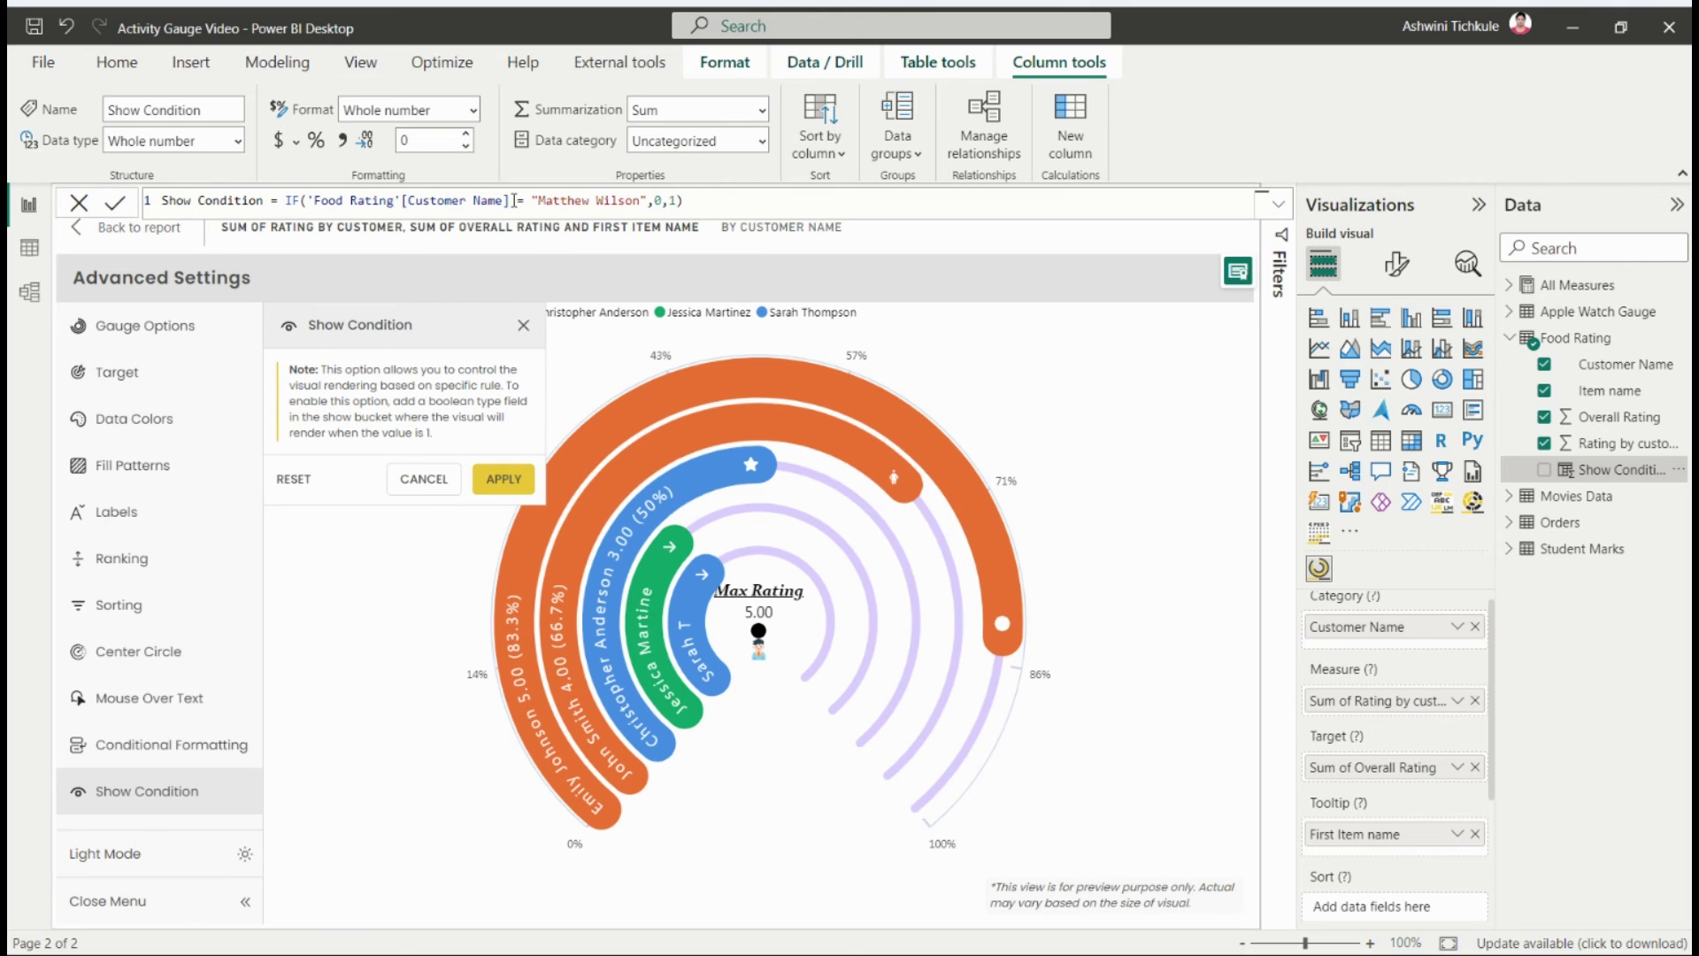
pyautogui.click(80, 204)
# Step: Add the Show Condition field to the gauge's Show bucket, then close the advanced settings and return to the report
pyautogui.scroll(-3, 1398, 708)
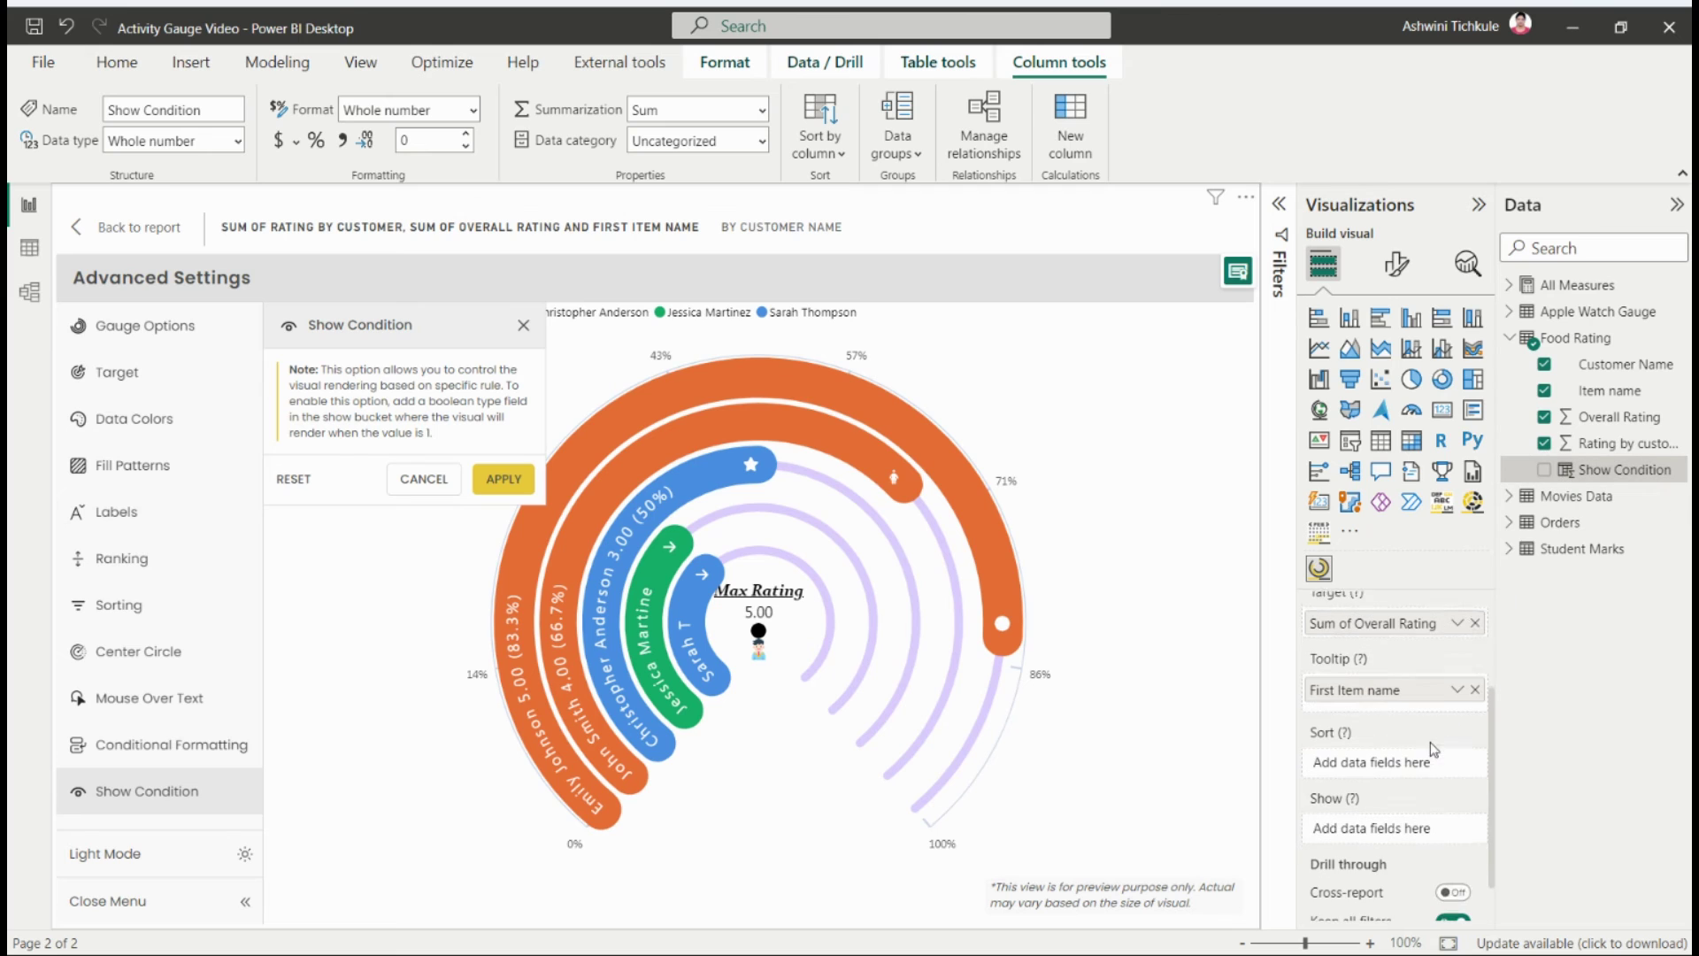
pyautogui.moveTo(1571, 478); pyautogui.dragTo(1367, 832)
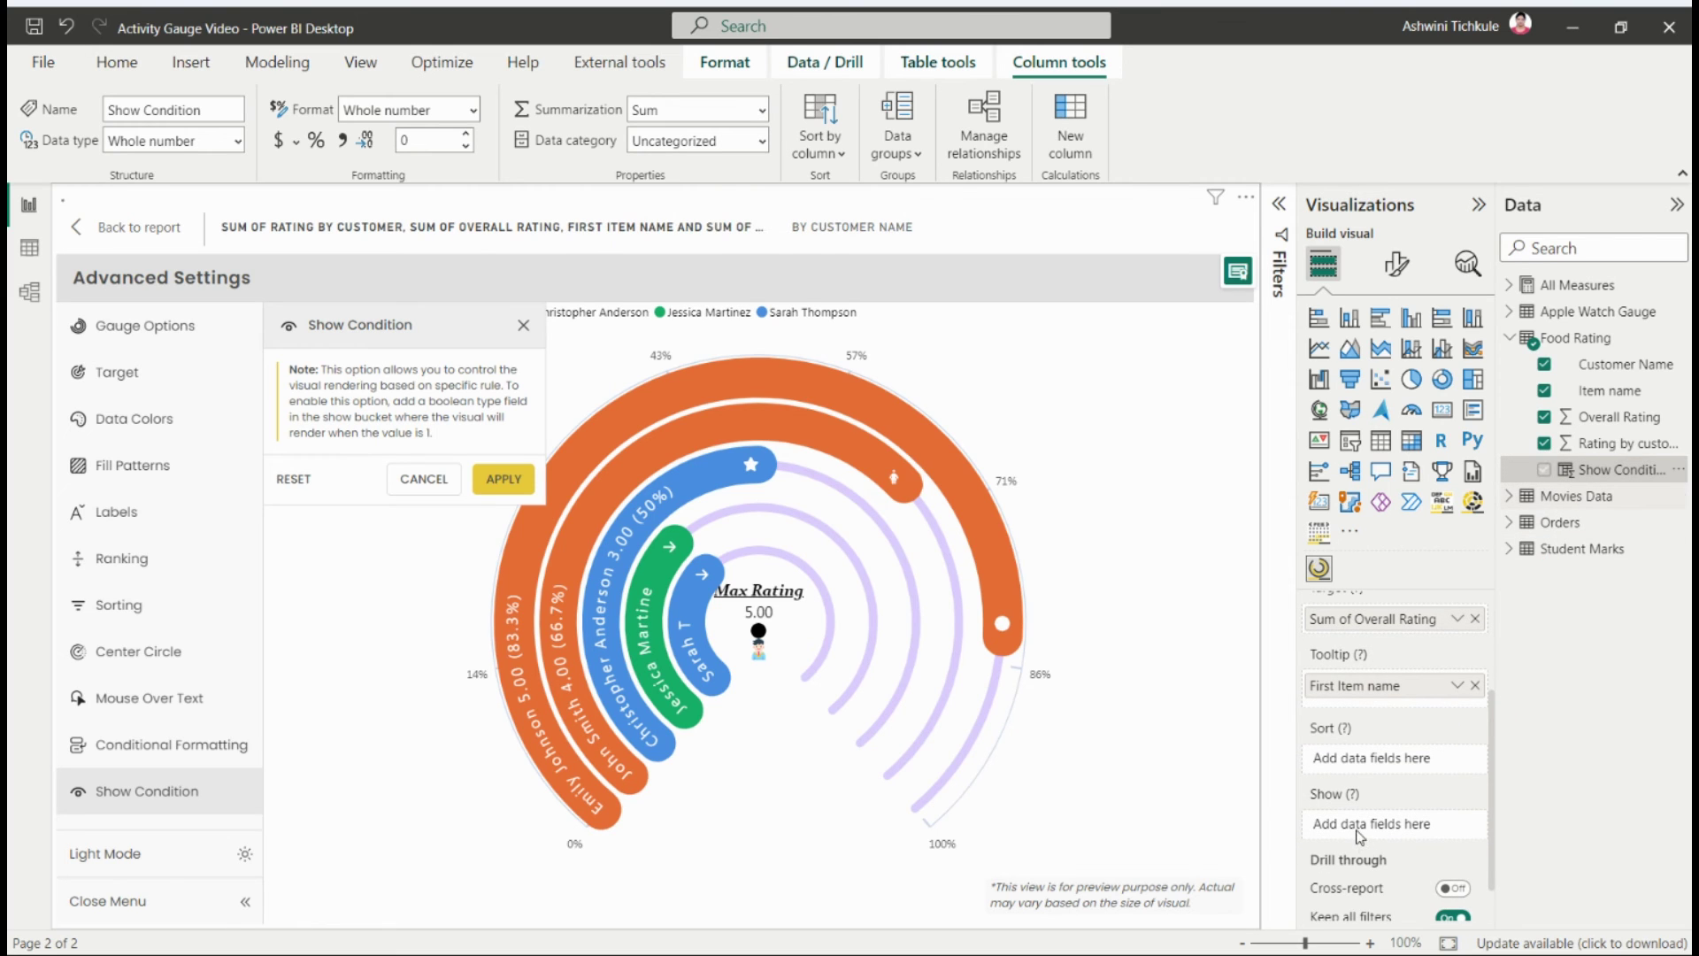
pyautogui.click(415, 496)
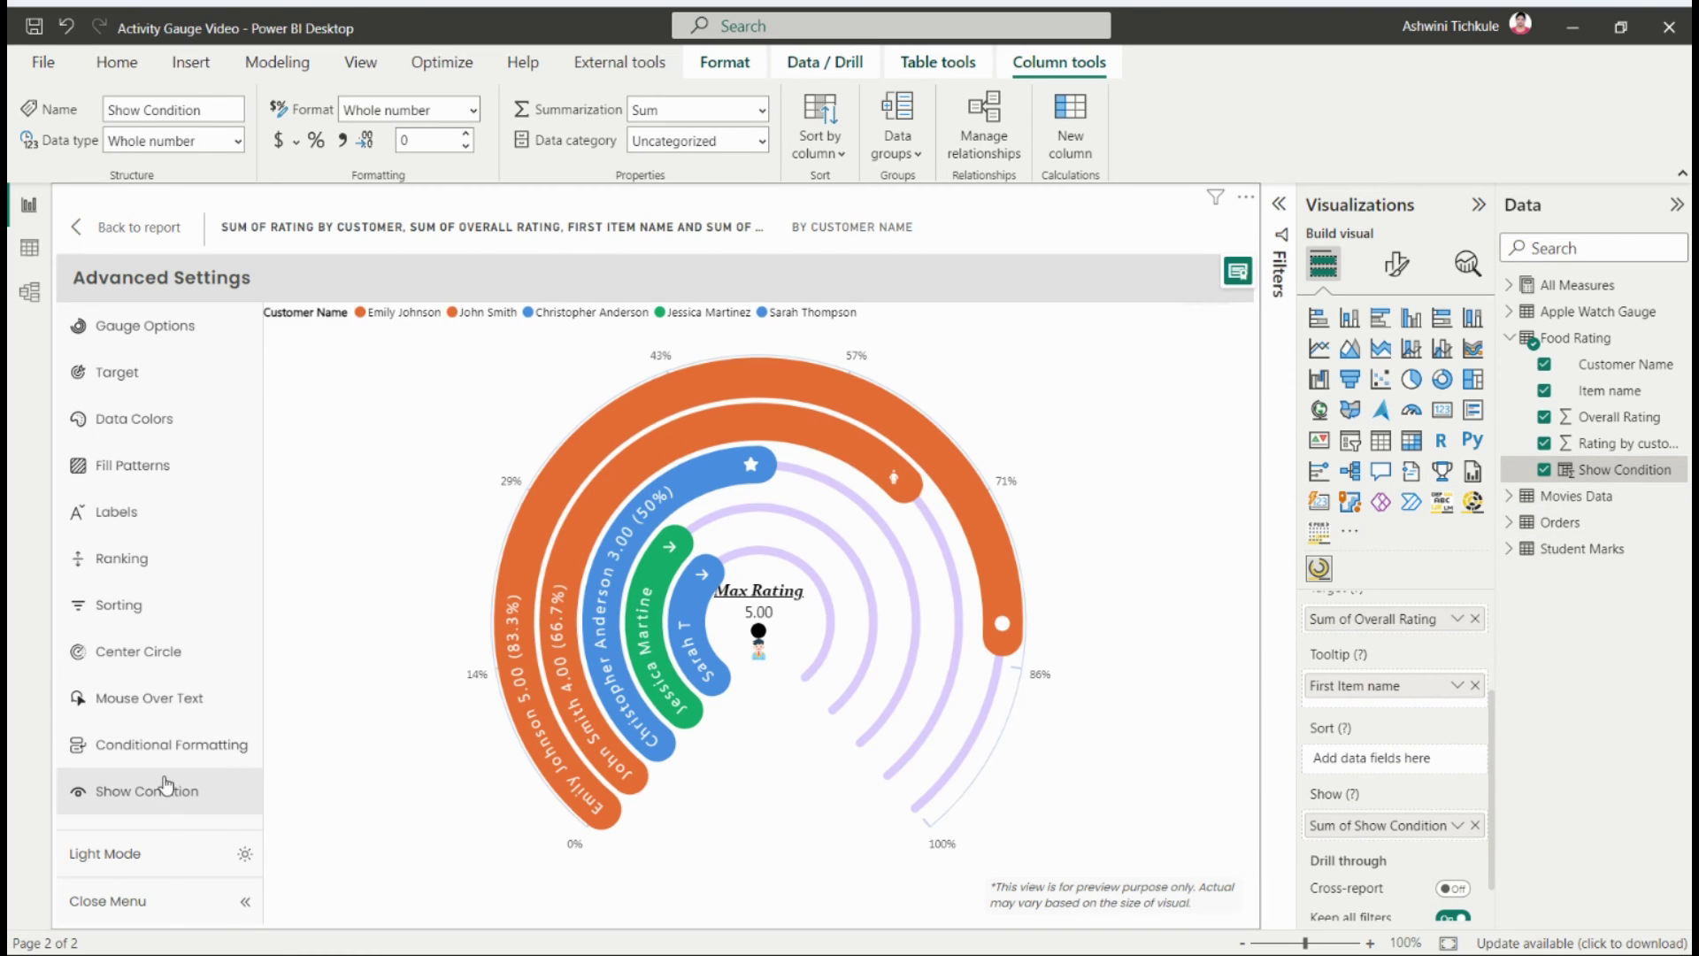
pyautogui.click(159, 790)
pyautogui.click(501, 868)
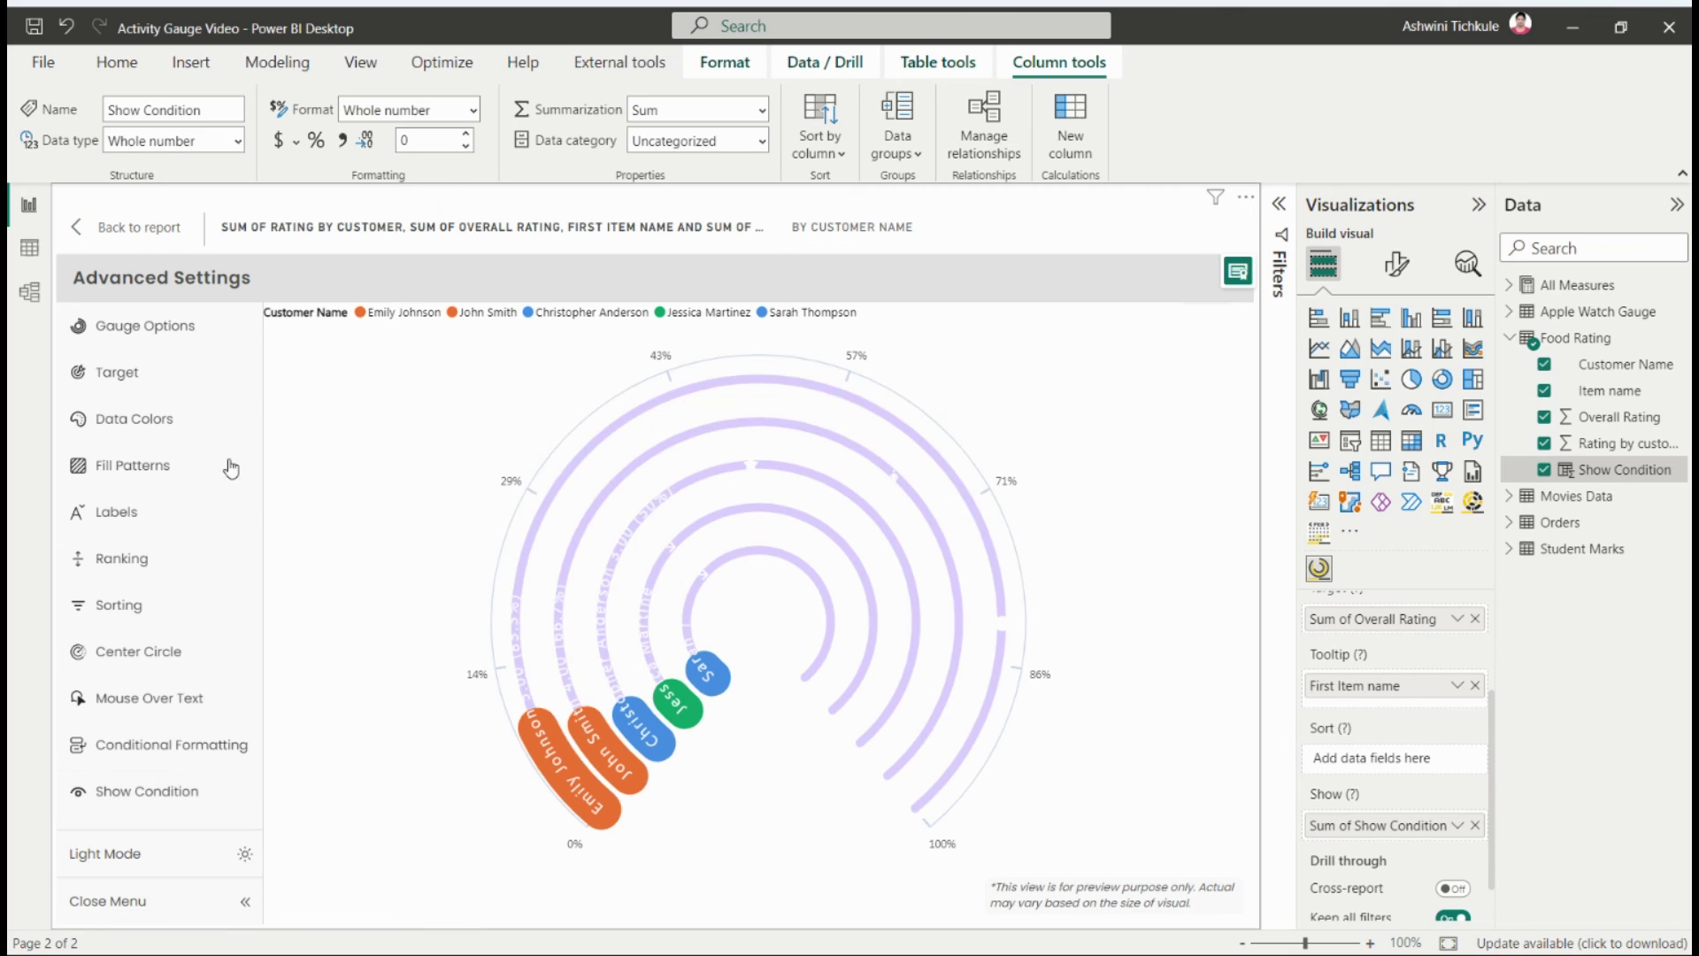
pyautogui.click(106, 227)
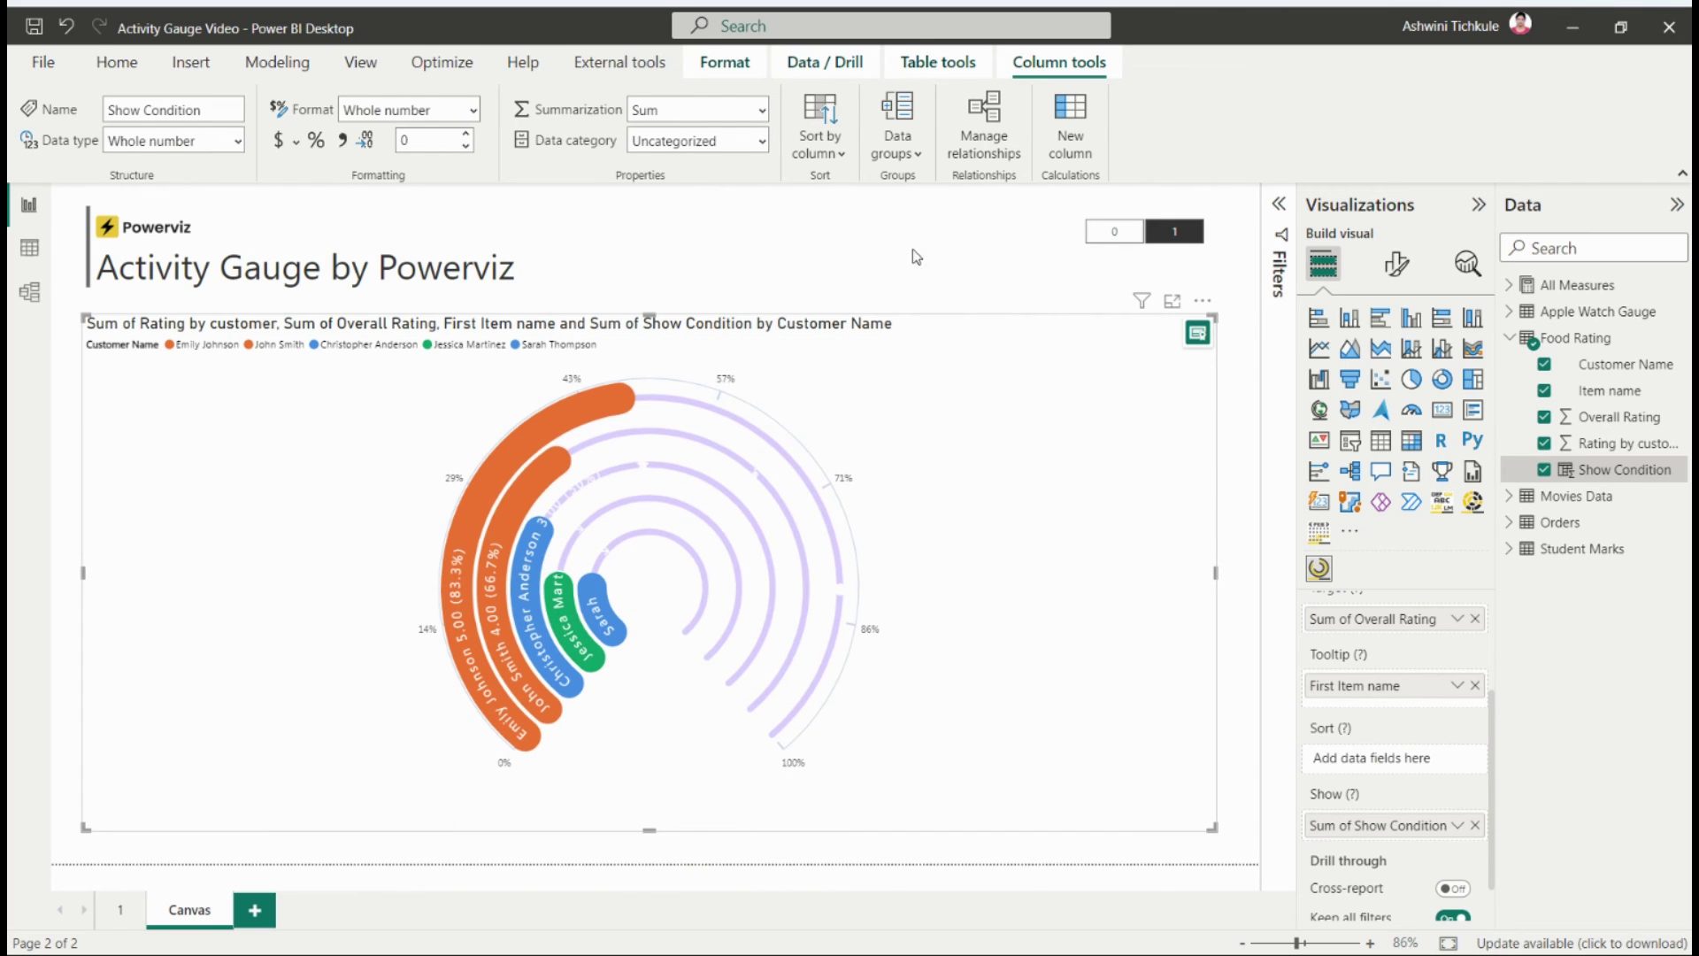
# Step: Test the gauge's show condition by switching the report slicer to 0 and back to 1
pyautogui.click(1075, 229)
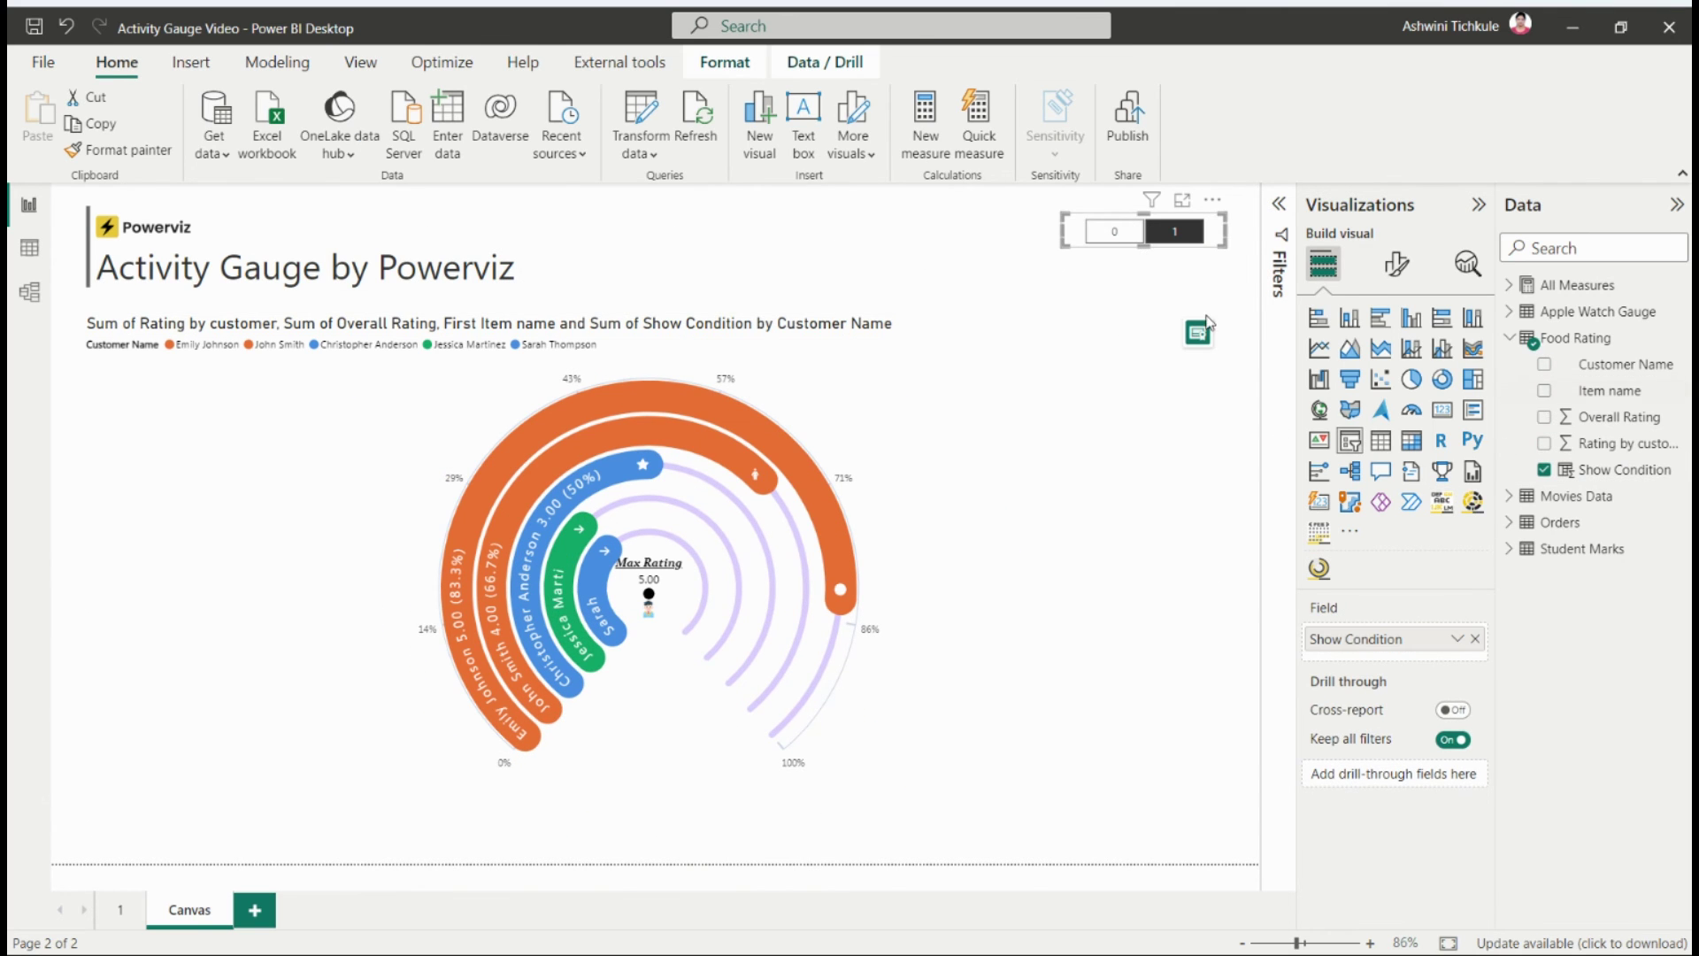
pyautogui.click(1110, 235)
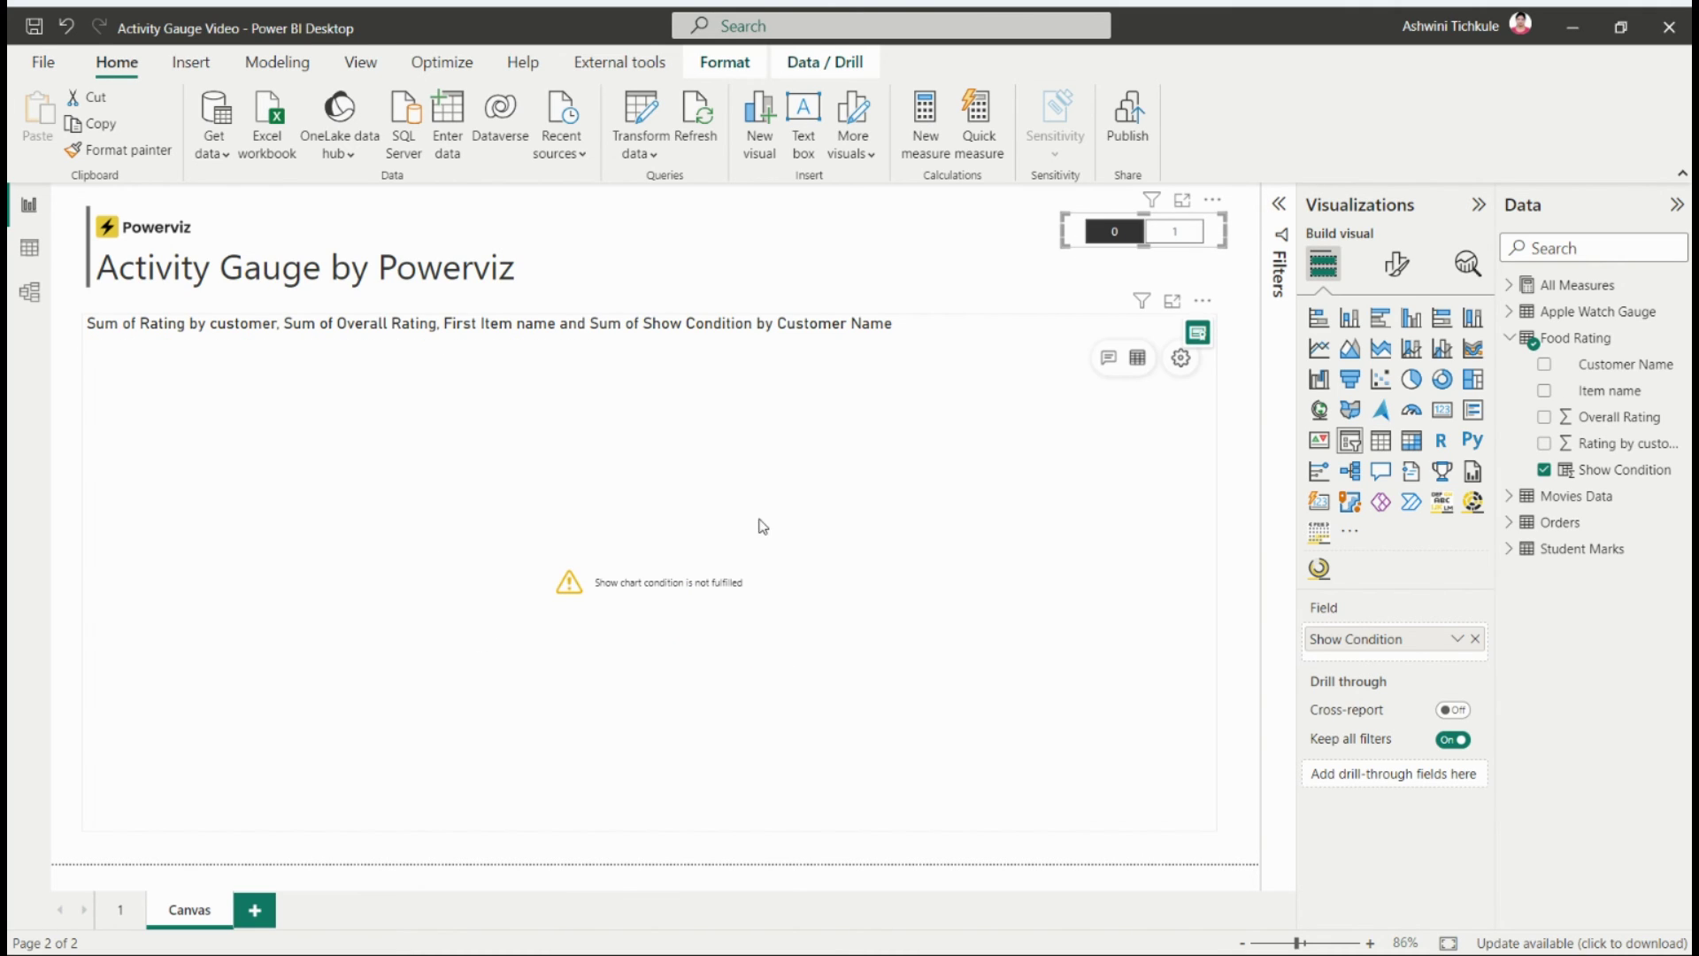
pyautogui.click(829, 417)
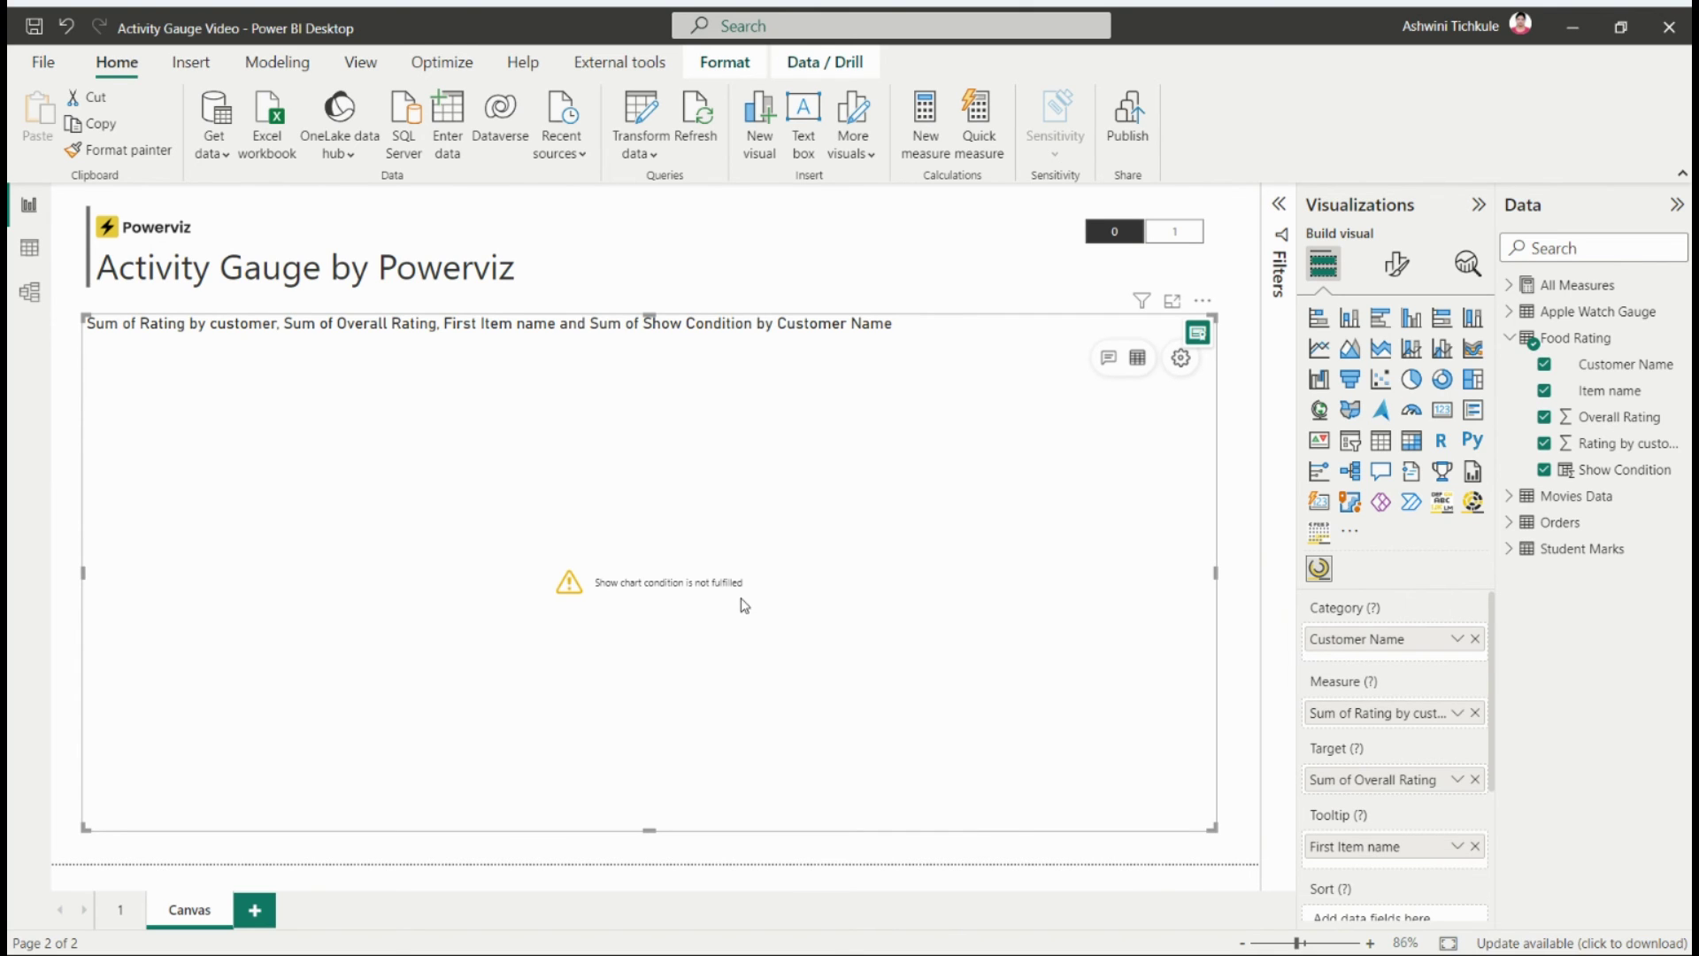
pyautogui.click(1174, 232)
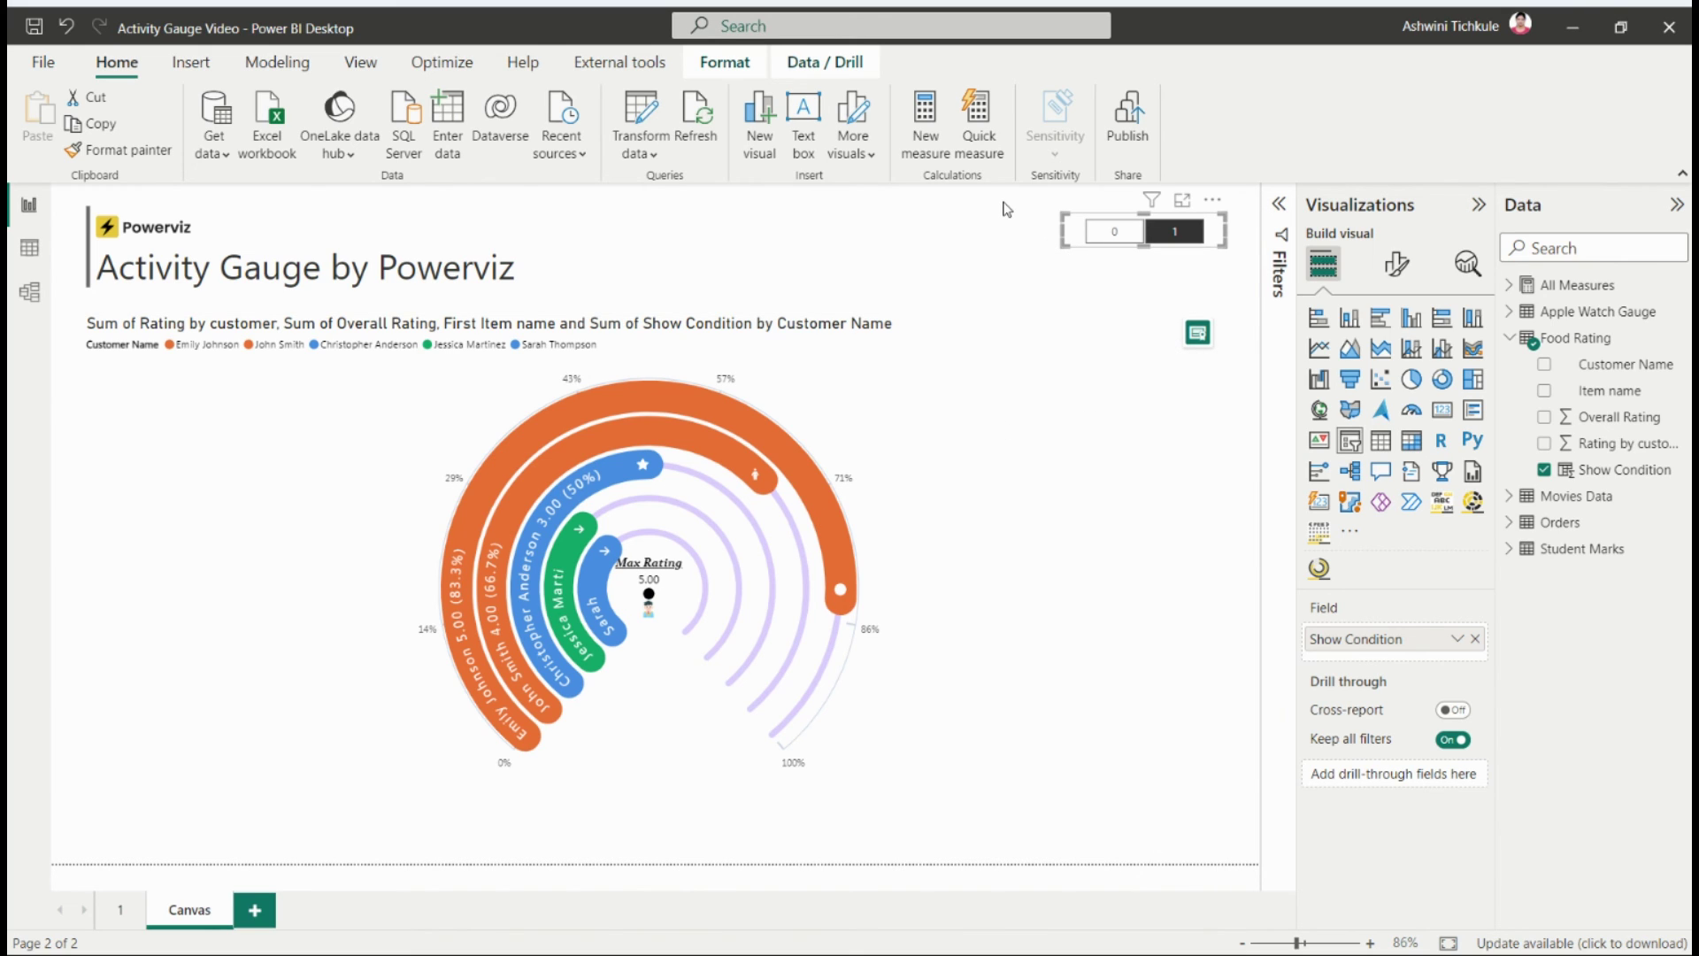
pyautogui.click(1011, 387)
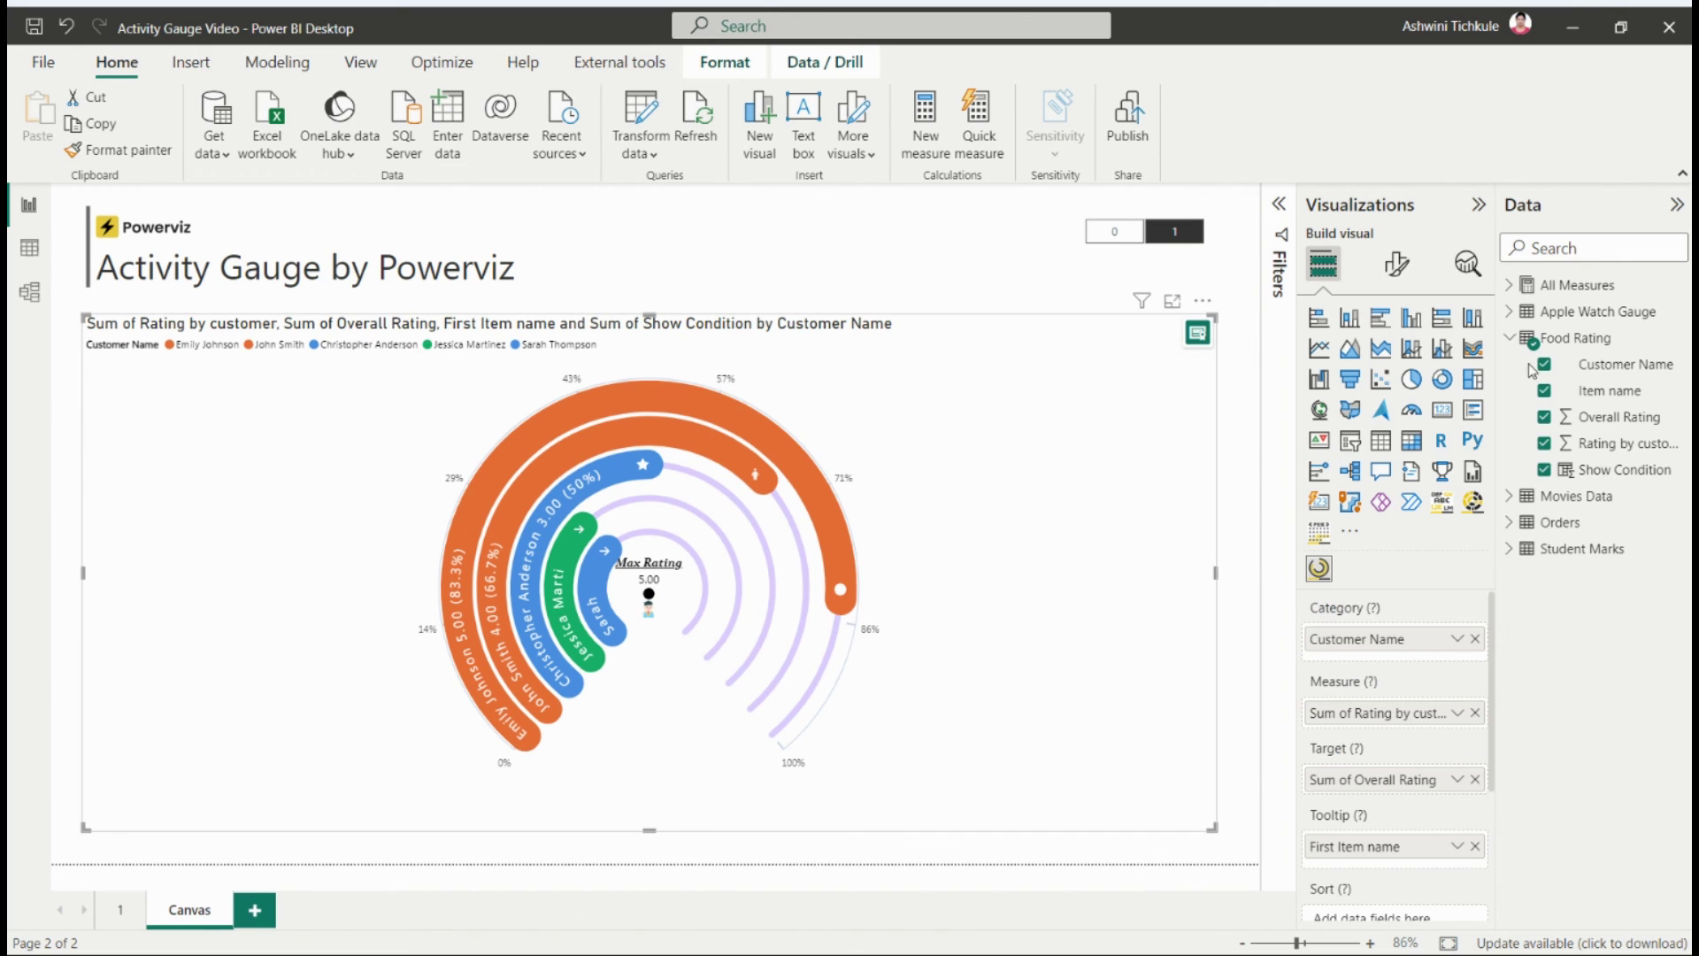
# Step: Set the decimal places in the gauge's number formatting to 0
pyautogui.click(1398, 265)
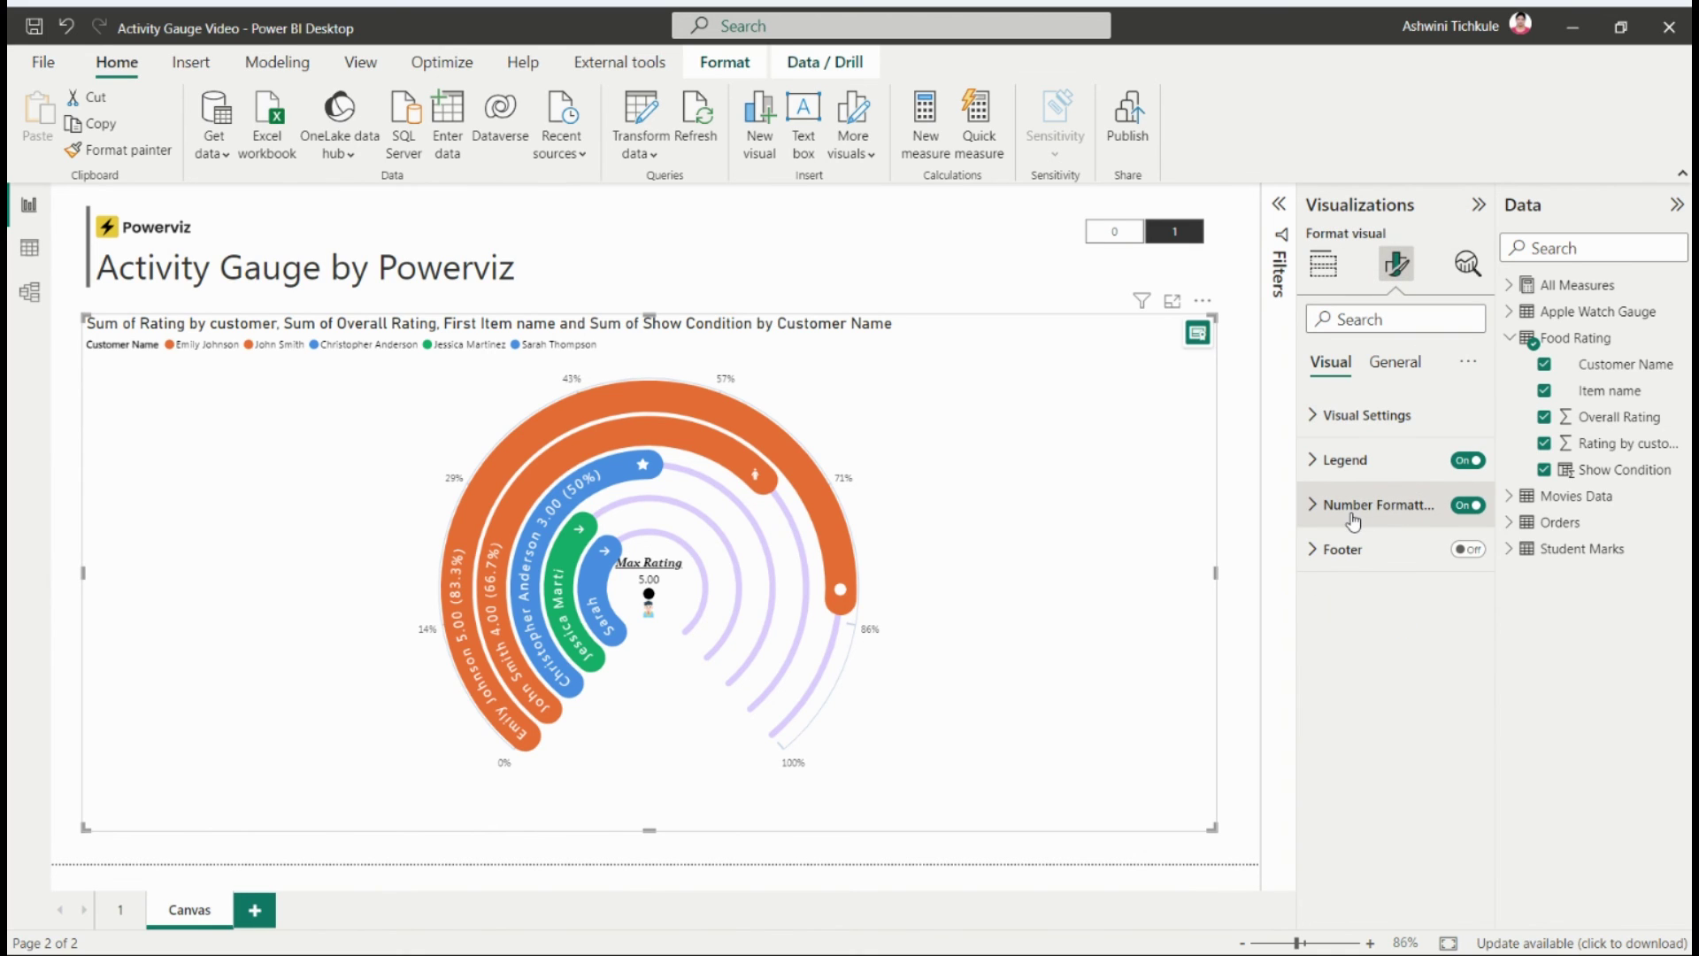
pyautogui.click(1403, 505)
pyautogui.scroll(-1, 1367, 617)
pyautogui.scroll(1, 1367, 617)
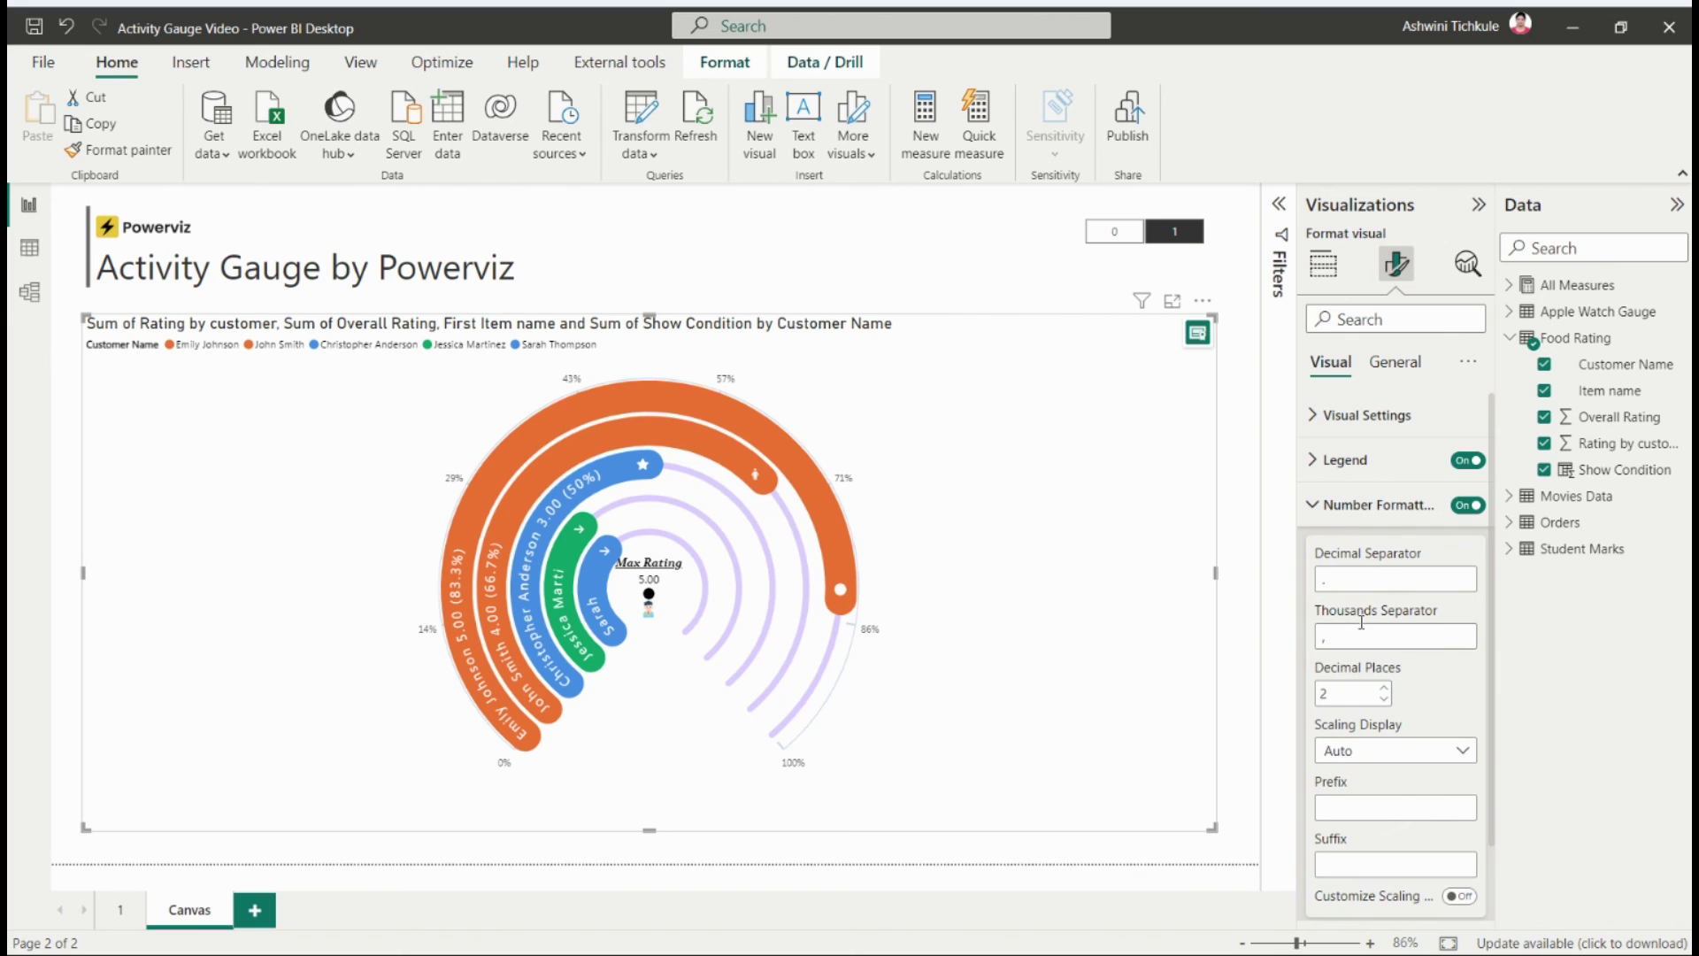
pyautogui.click(1384, 699)
pyautogui.click(1384, 698)
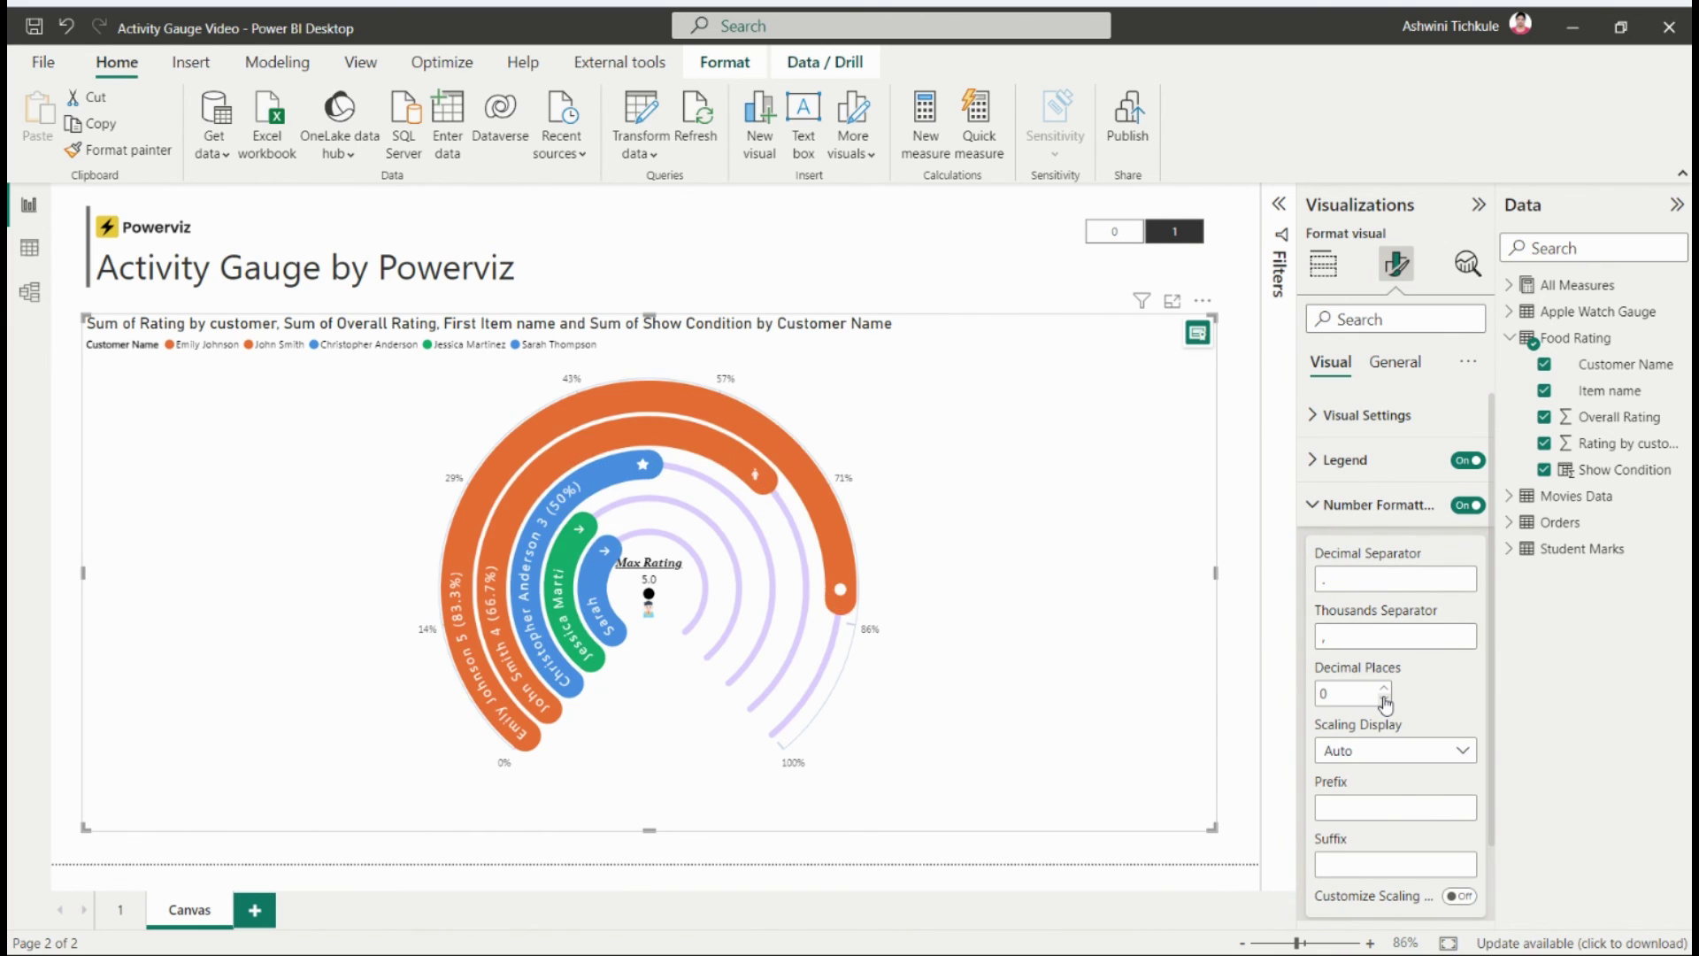
# Step: Set the position of the gauge's legend to Top Center
pyautogui.click(1383, 478)
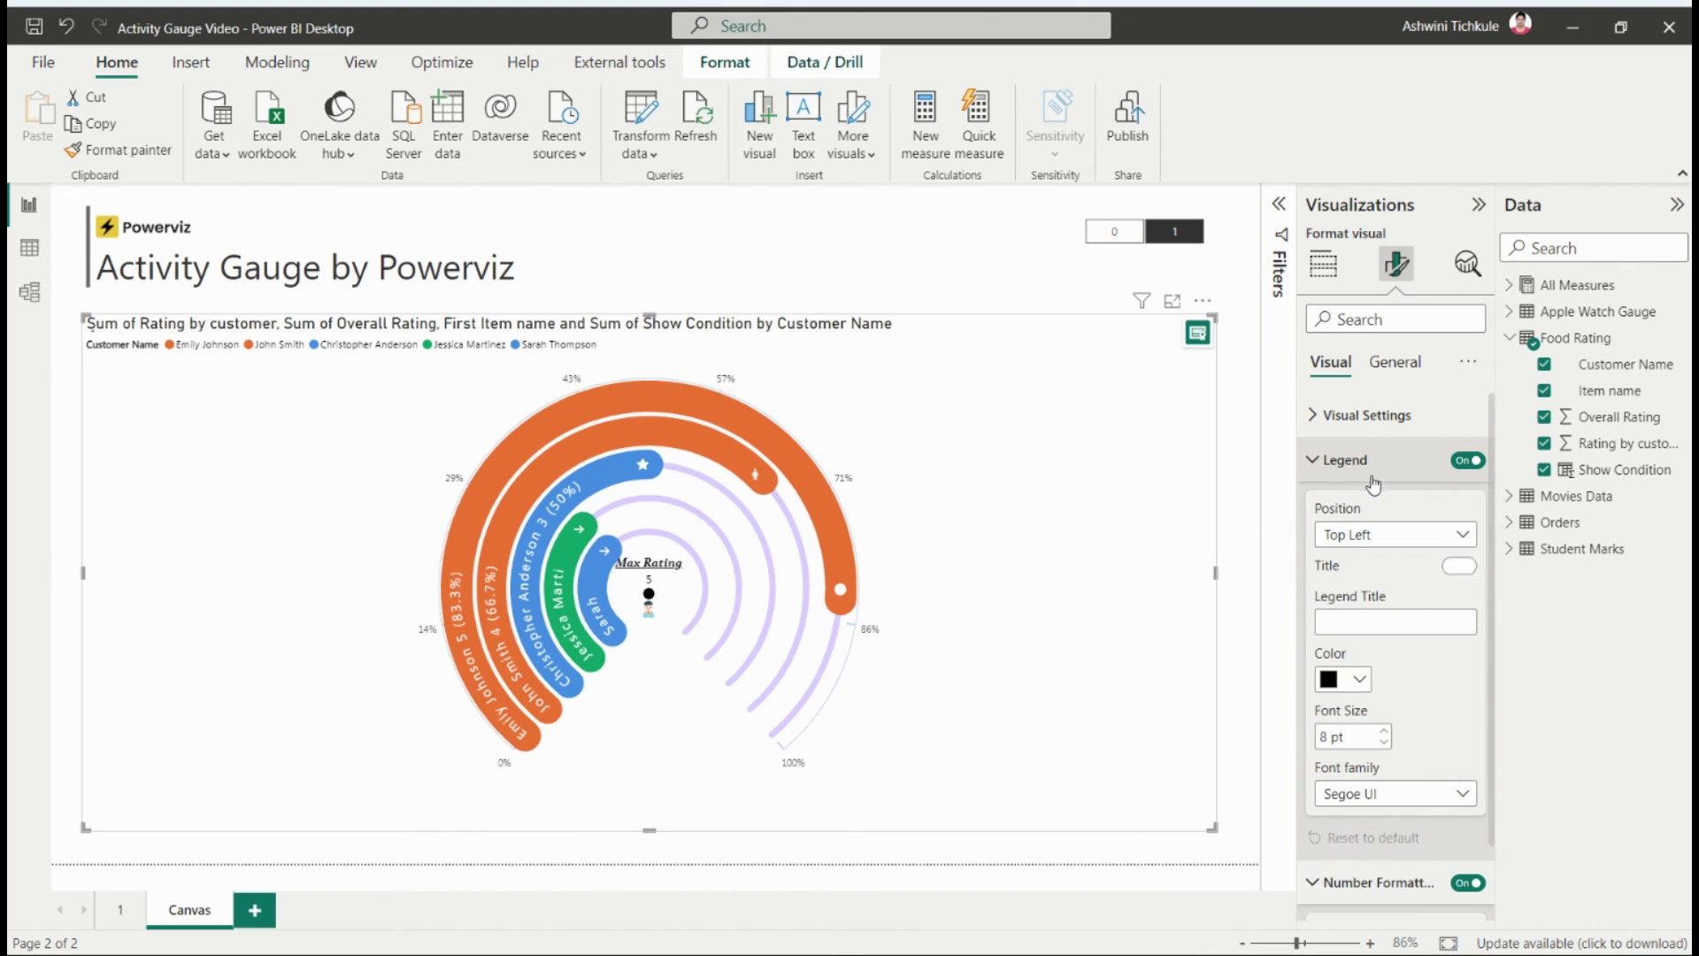
pyautogui.click(1391, 534)
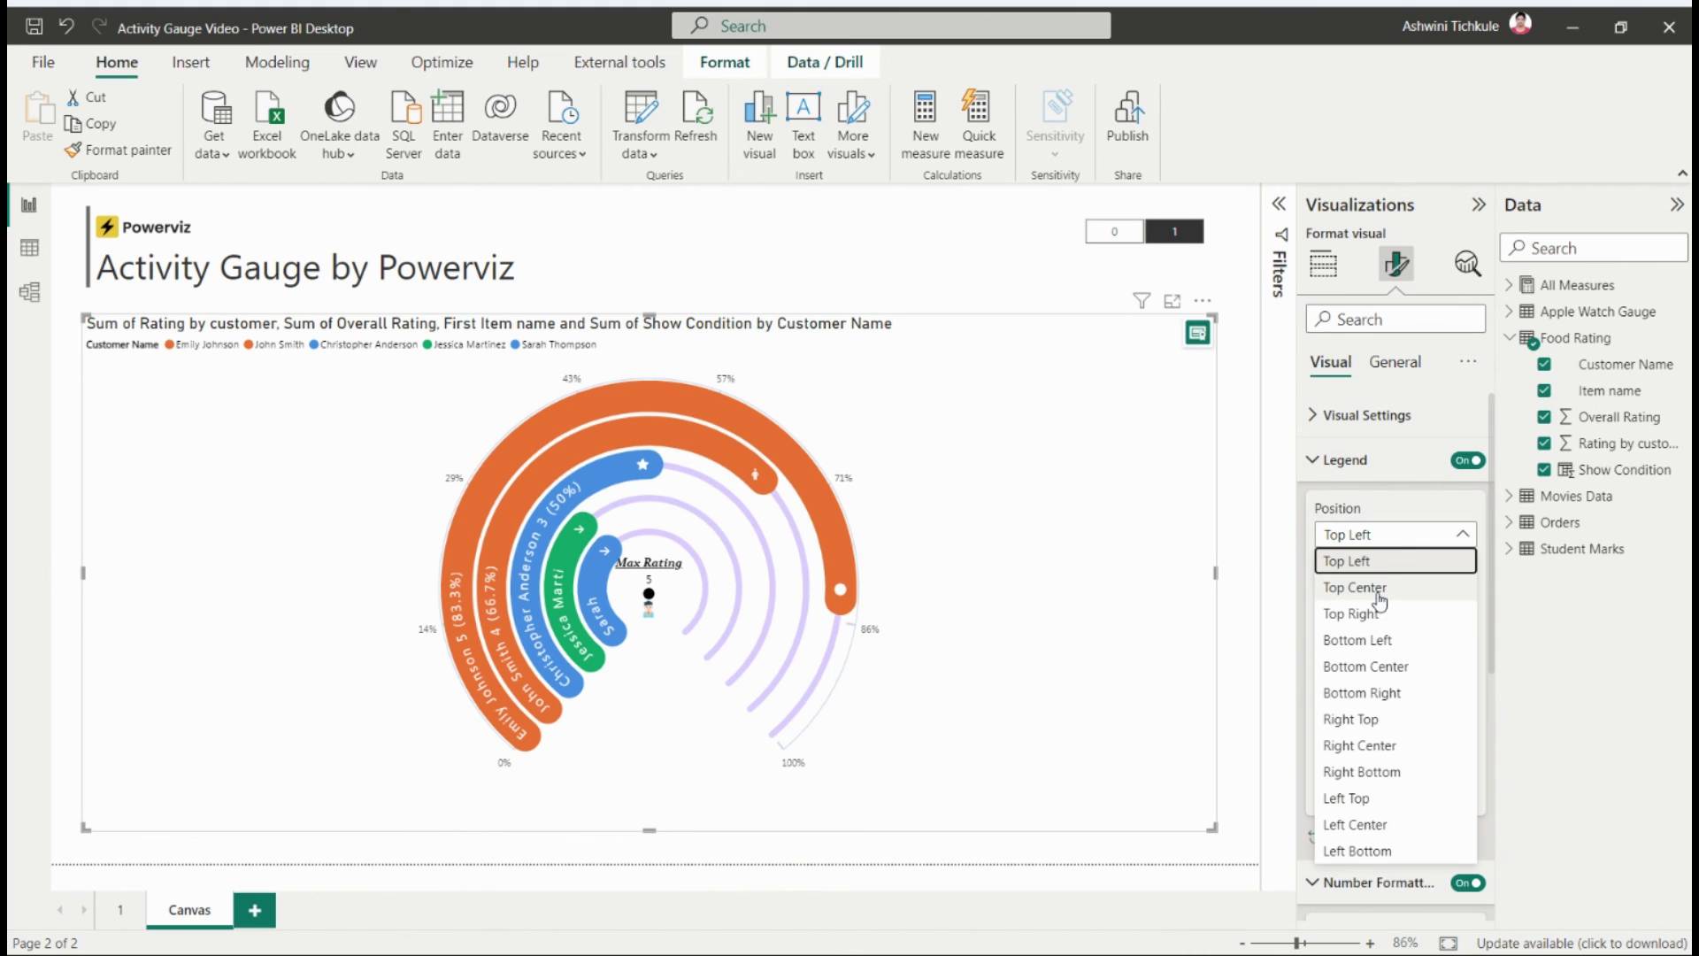
pyautogui.click(1371, 587)
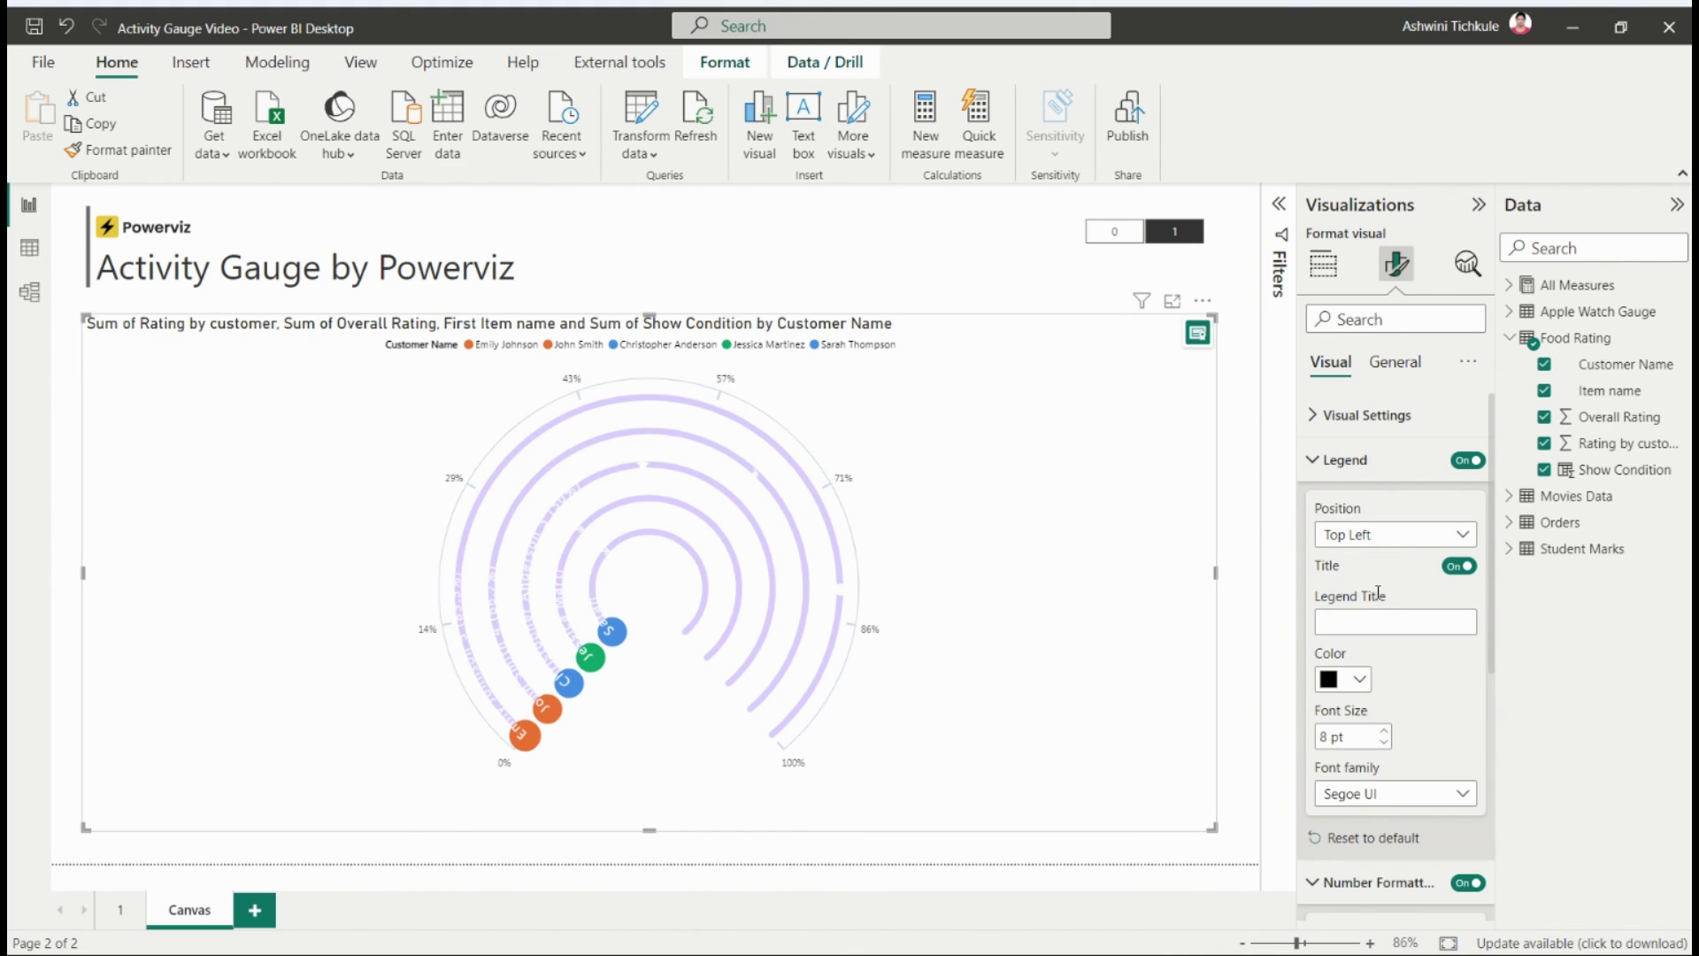
# Step: Turn off the gauge visual's title and deselect the visual on the canvas
pyautogui.click(1395, 362)
pyautogui.click(1471, 460)
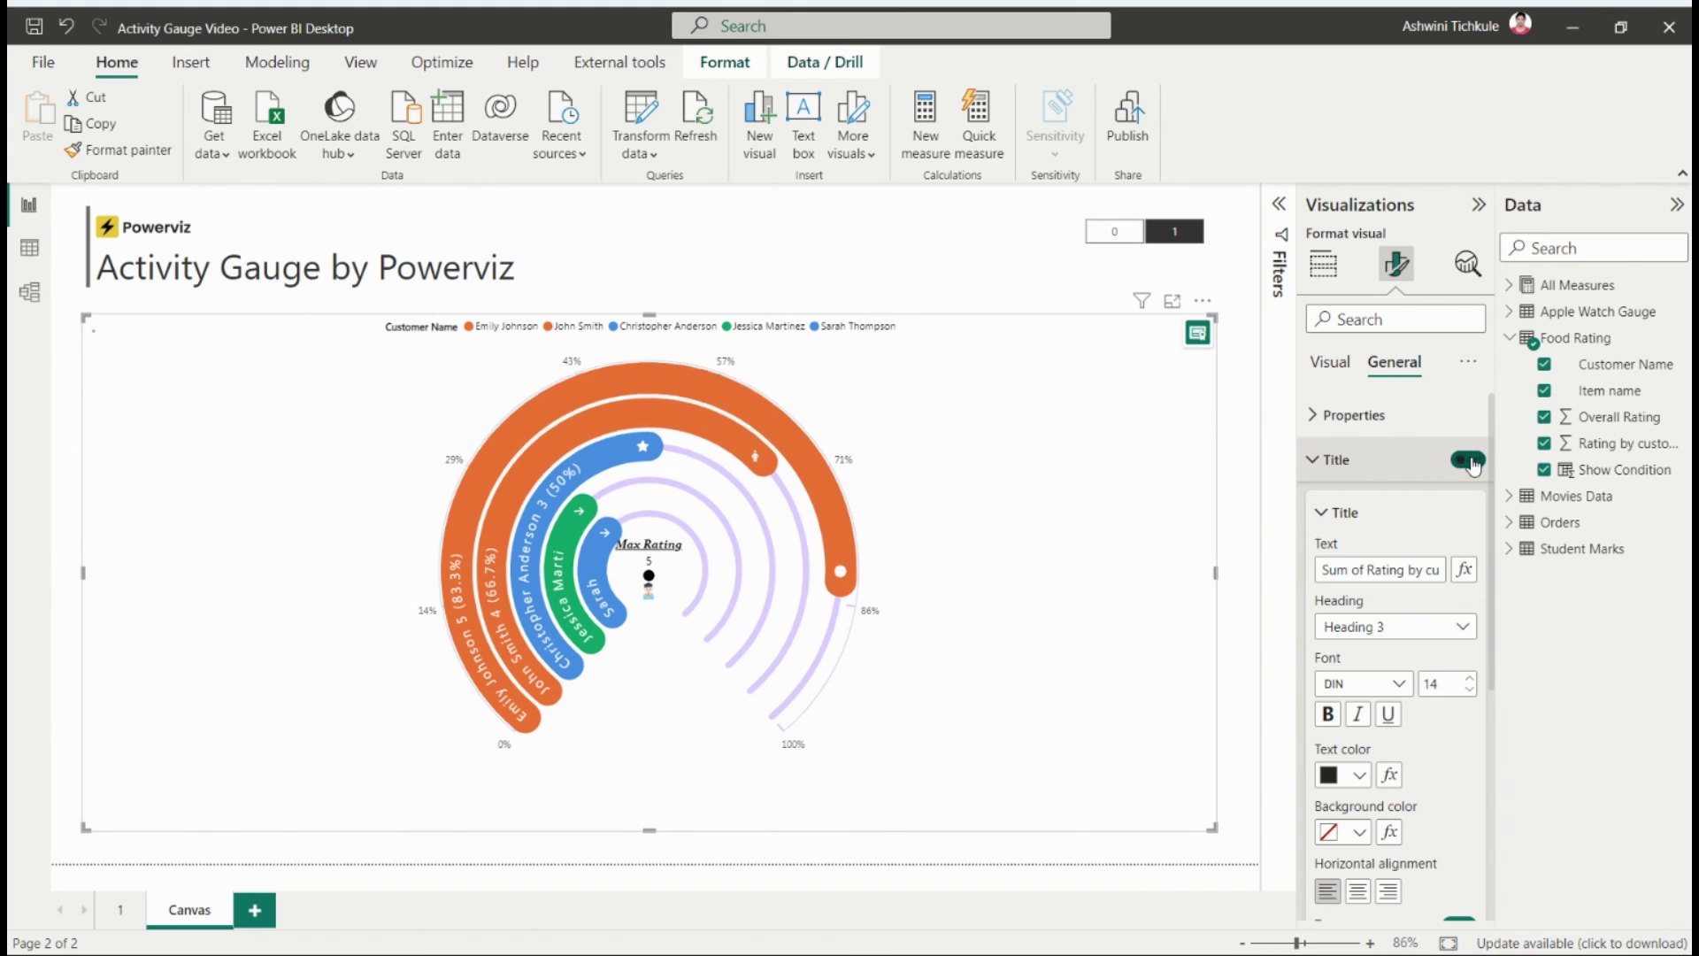
pyautogui.click(1330, 362)
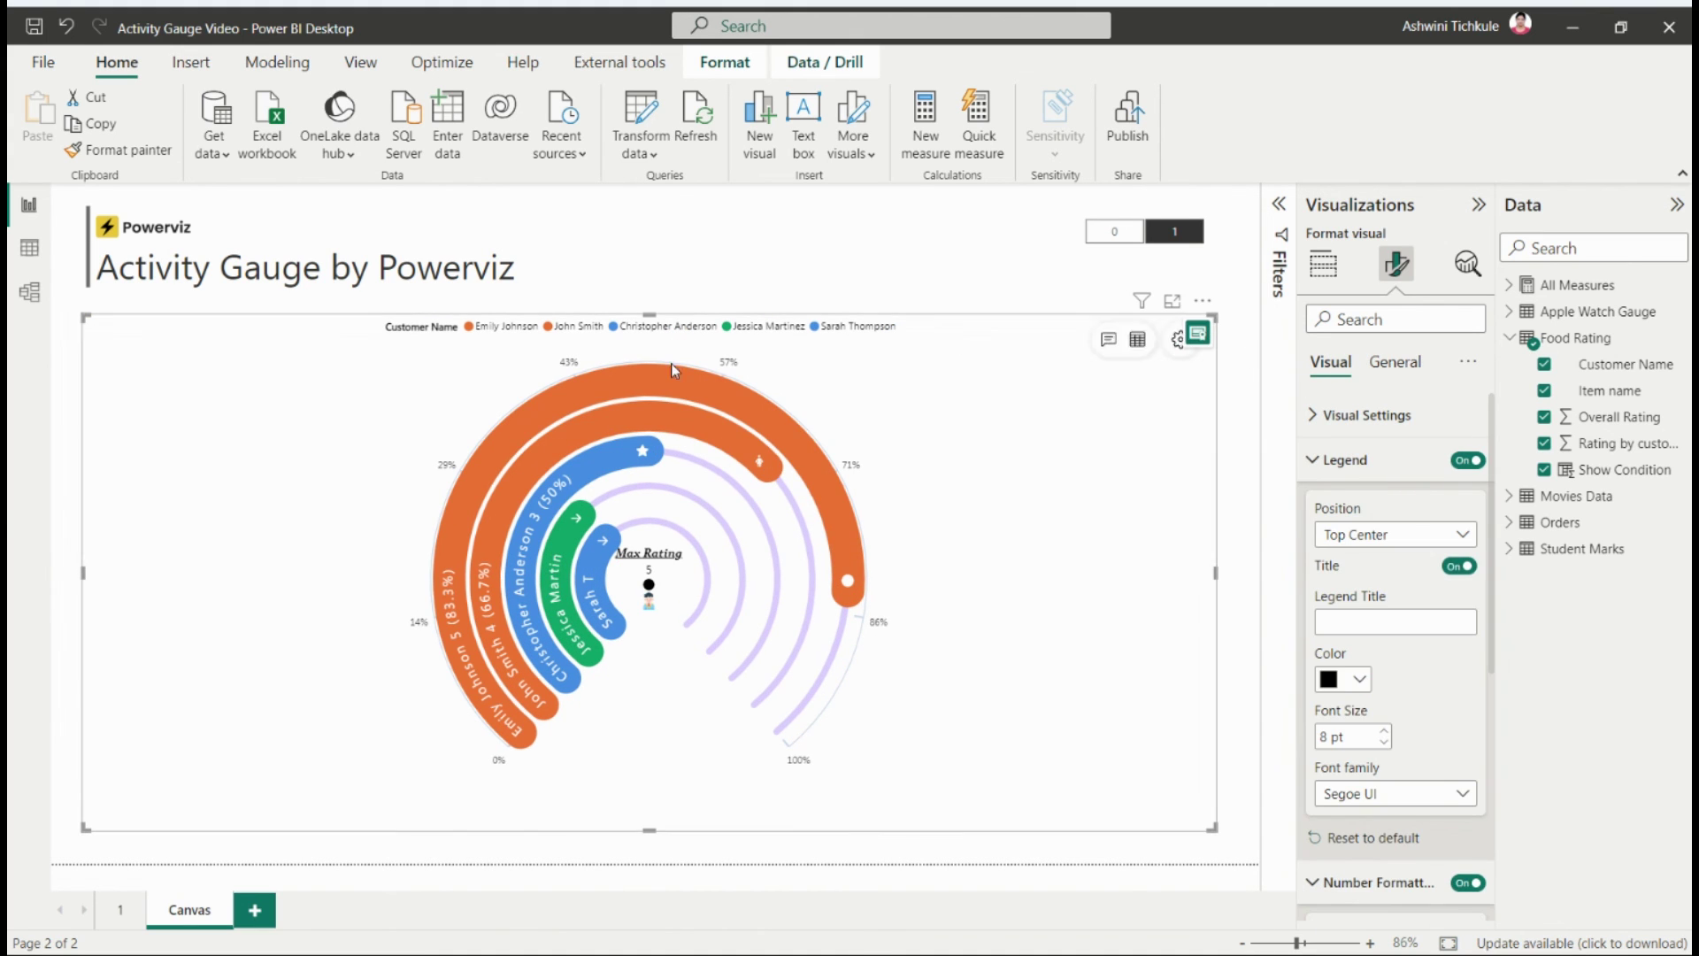
pyautogui.rightClick(1218, 335)
pyautogui.click(1238, 282)
pyautogui.click(1237, 281)
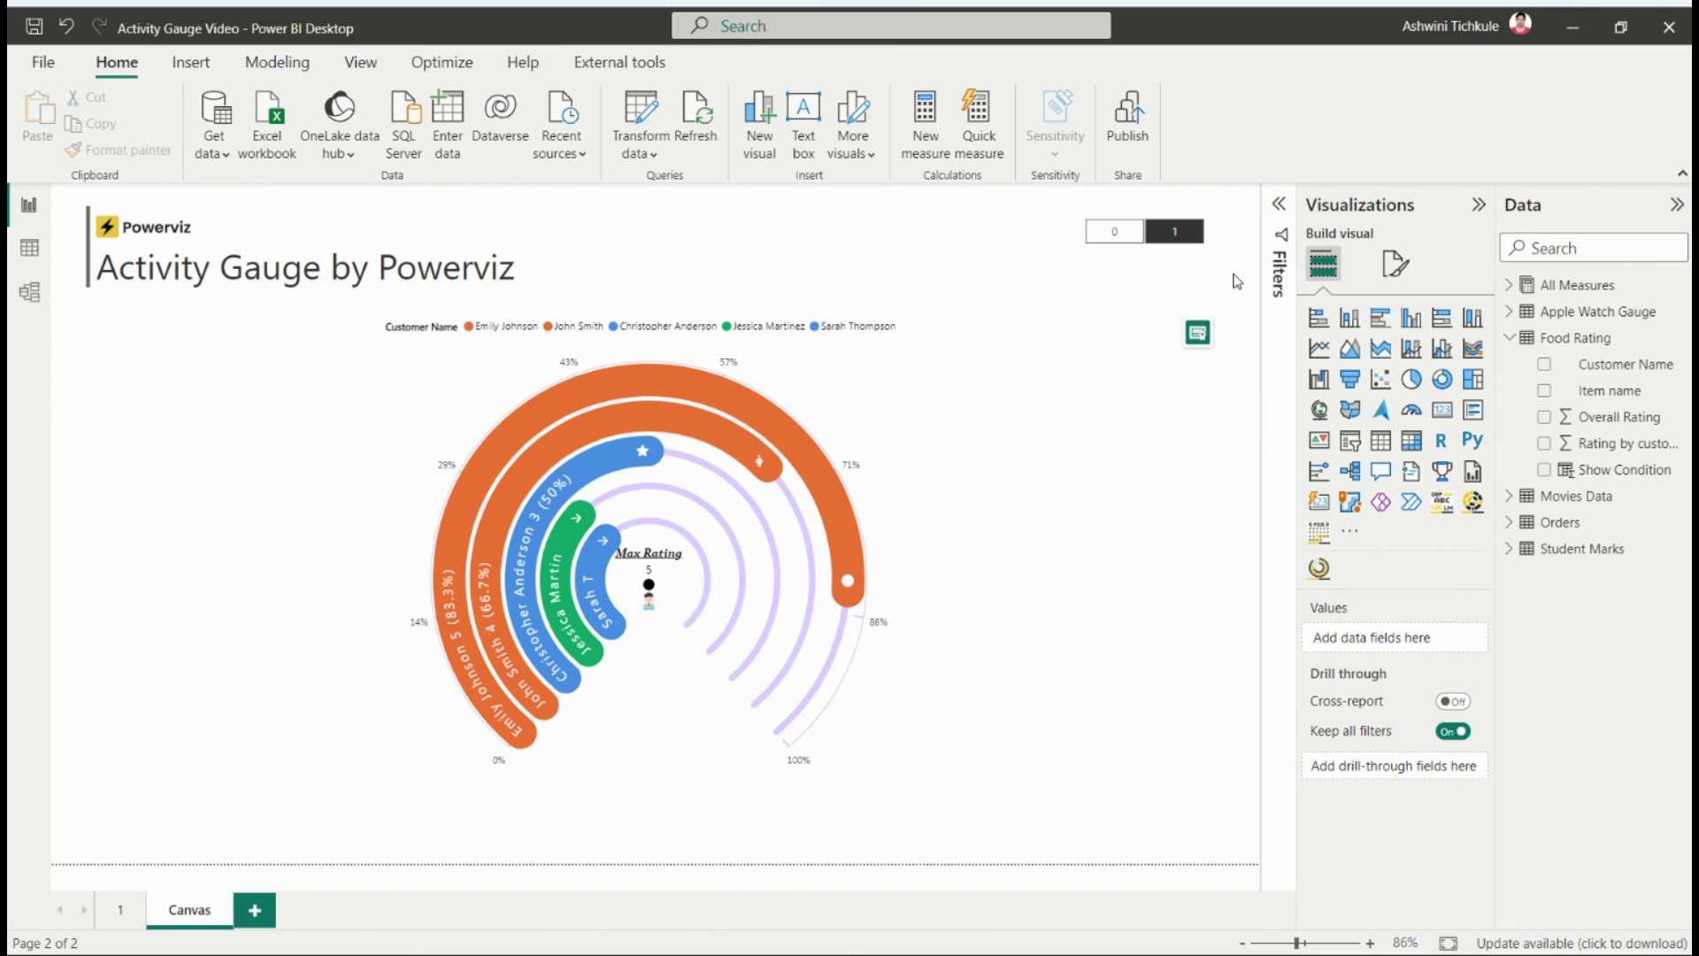